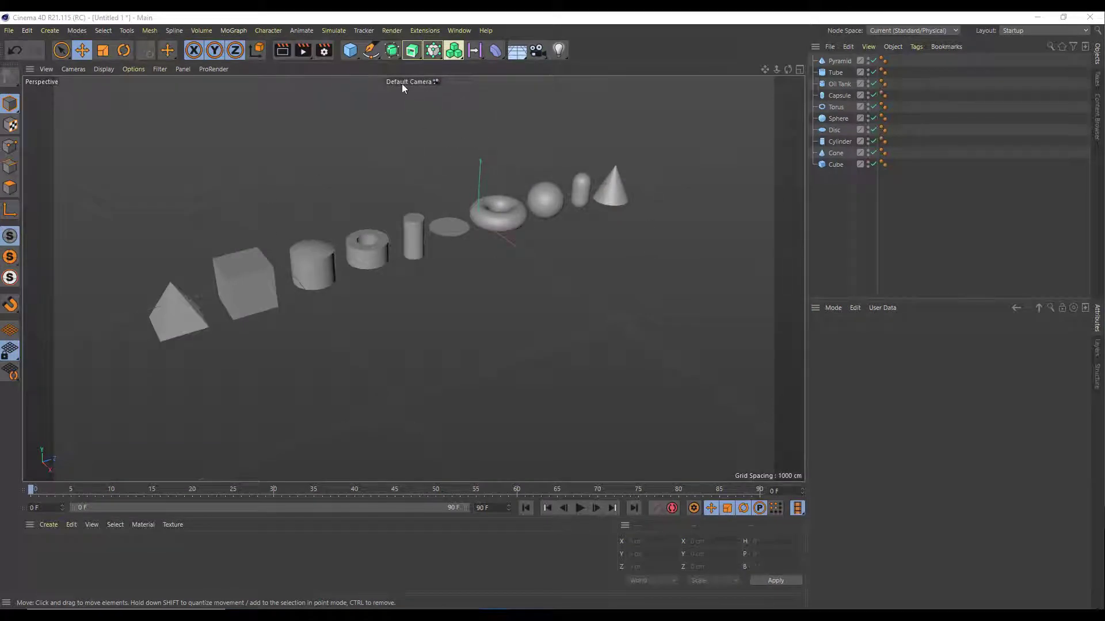
{"action": "left_click", "coordinate": [349, 52]}
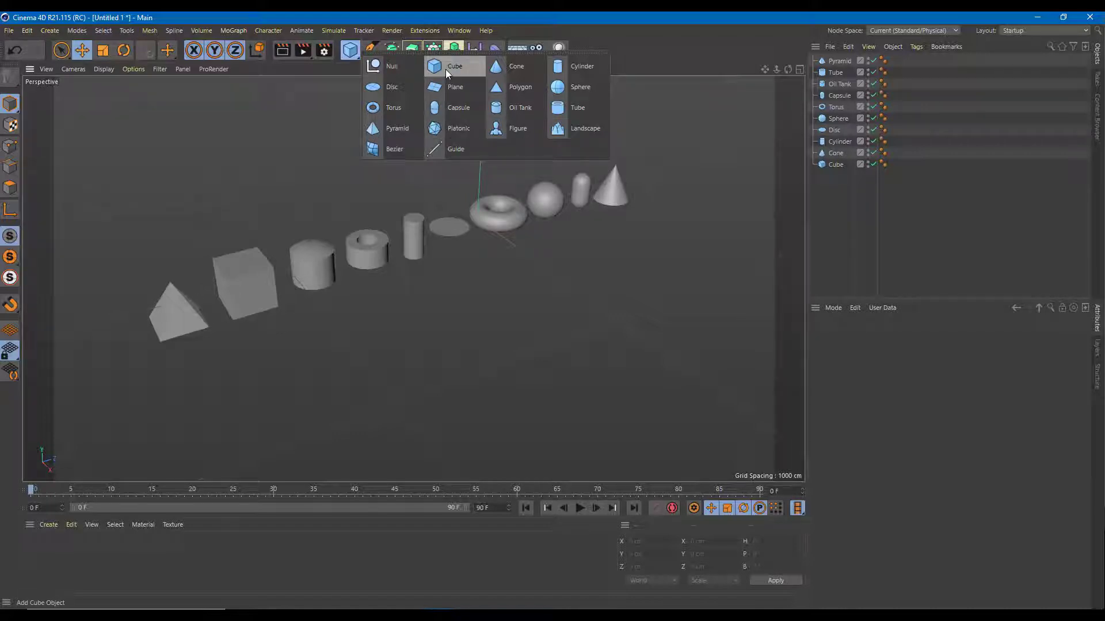
{"action": "left_click", "coordinate": [633, 119]}
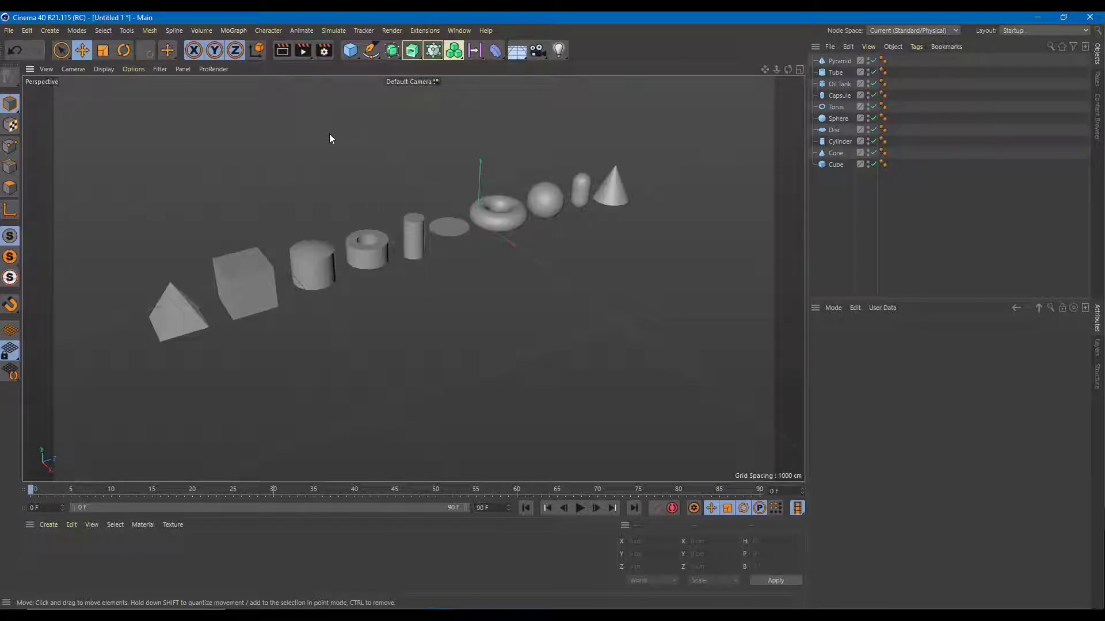
Step: Add a plane and move it in front of the pyramid, at about X 662 cm and Z -1505 cm
{"action": "left_click", "coordinate": [348, 57]}
{"action": "left_click", "coordinate": [463, 89]}
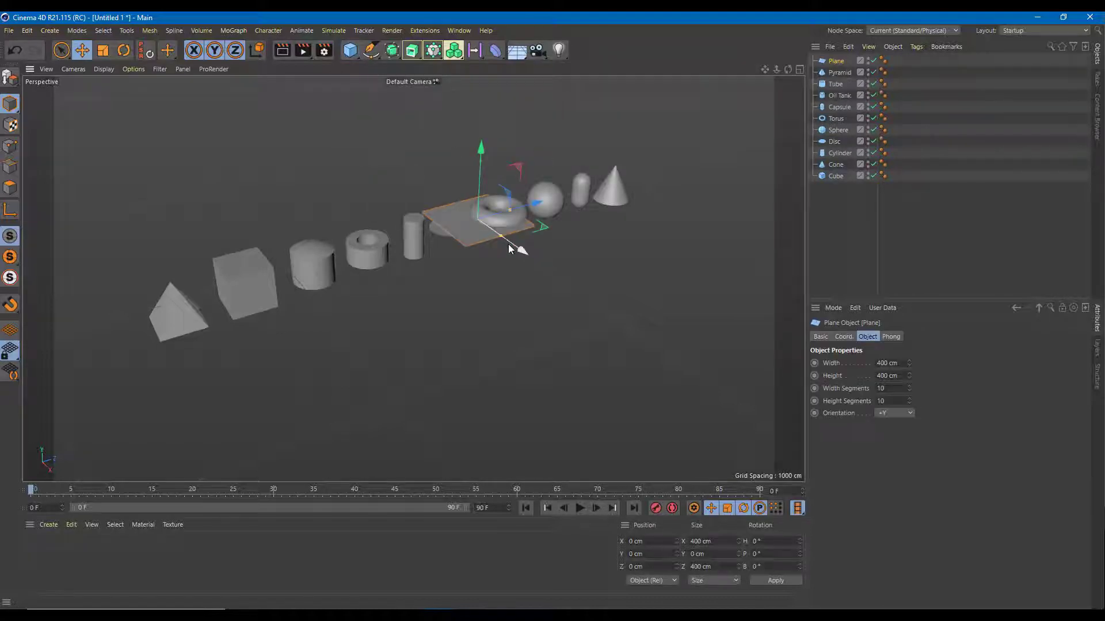
{"action": "left_click_drag", "start_coordinate": [468, 216], "coordinate": [248, 432]}
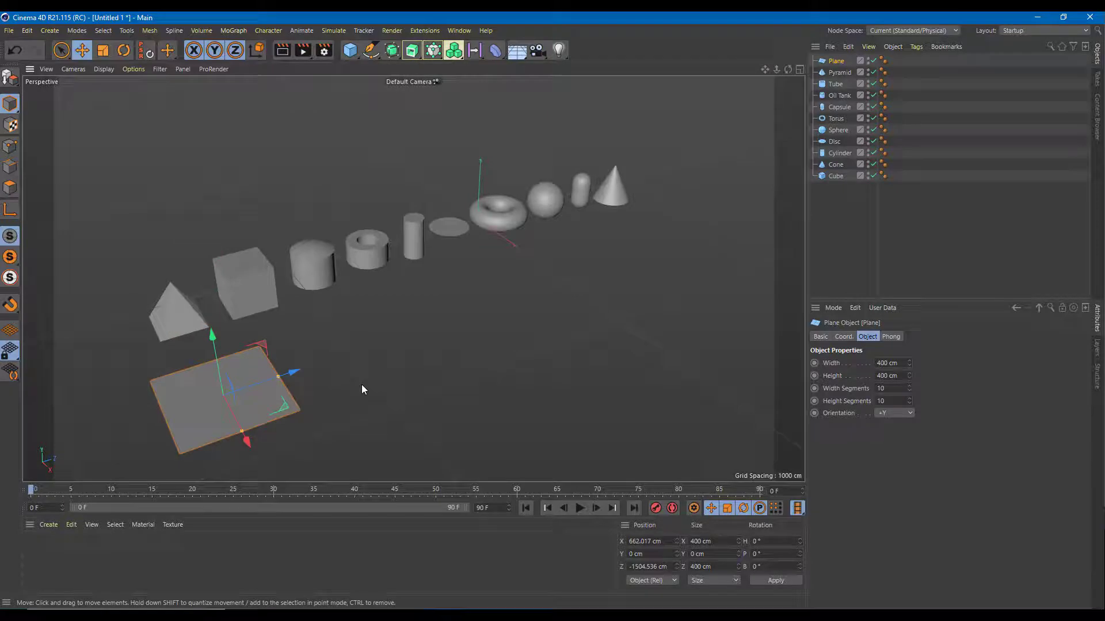
Step: Set the plane's width and height segments to 1 and show the objects shaded with their mesh lines
{"action": "left_click_drag", "start_coordinate": [348, 389], "coordinate": [367, 334], "text": "alt"}
{"action": "scroll", "coordinate": [434, 293], "scroll_direction": "down", "scroll_amount": 3}
{"action": "scroll", "coordinate": [401, 292], "scroll_direction": "up", "scroll_amount": 3}
{"action": "middle_click_drag", "start_coordinate": [362, 294], "coordinate": [520, 245], "text": "alt"}
{"action": "left_click_drag", "start_coordinate": [520, 245], "coordinate": [439, 323], "text": "alt"}
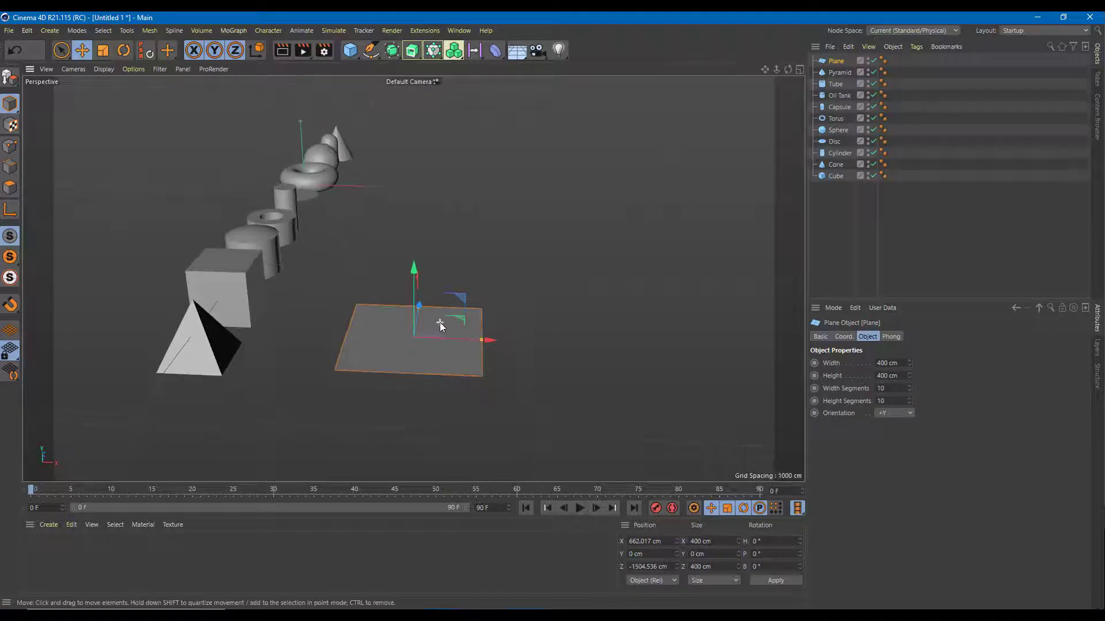
{"action": "left_click_drag", "start_coordinate": [604, 260], "coordinate": [424, 271], "text": "alt"}
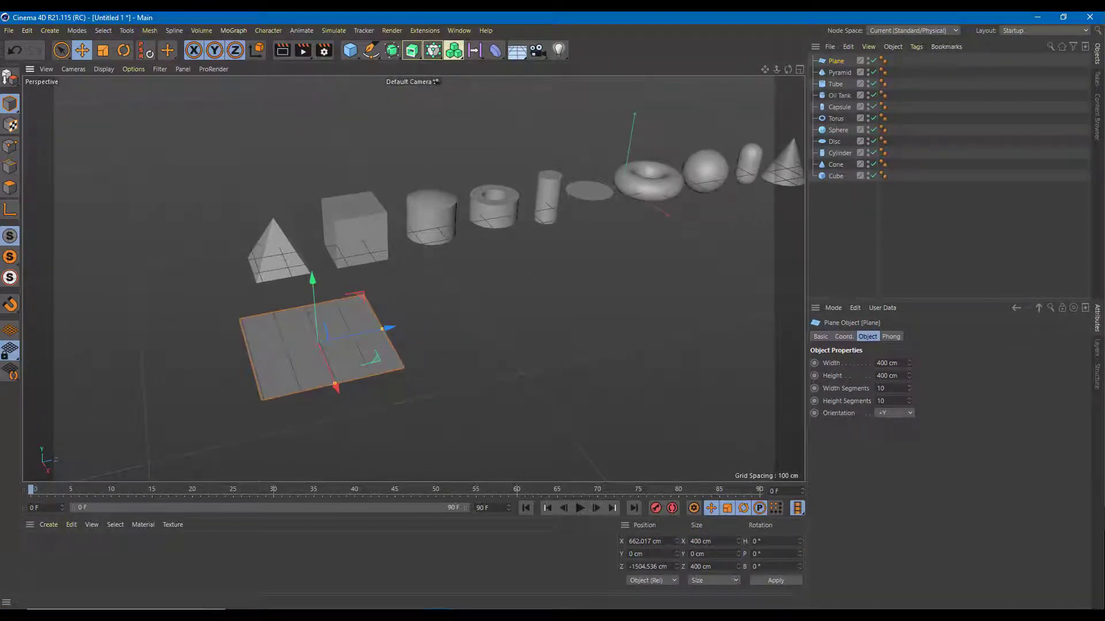
{"action": "left_click", "coordinate": [888, 389]}
{"action": "left_click", "coordinate": [645, 364]}
{"action": "left_click", "coordinate": [365, 336]}
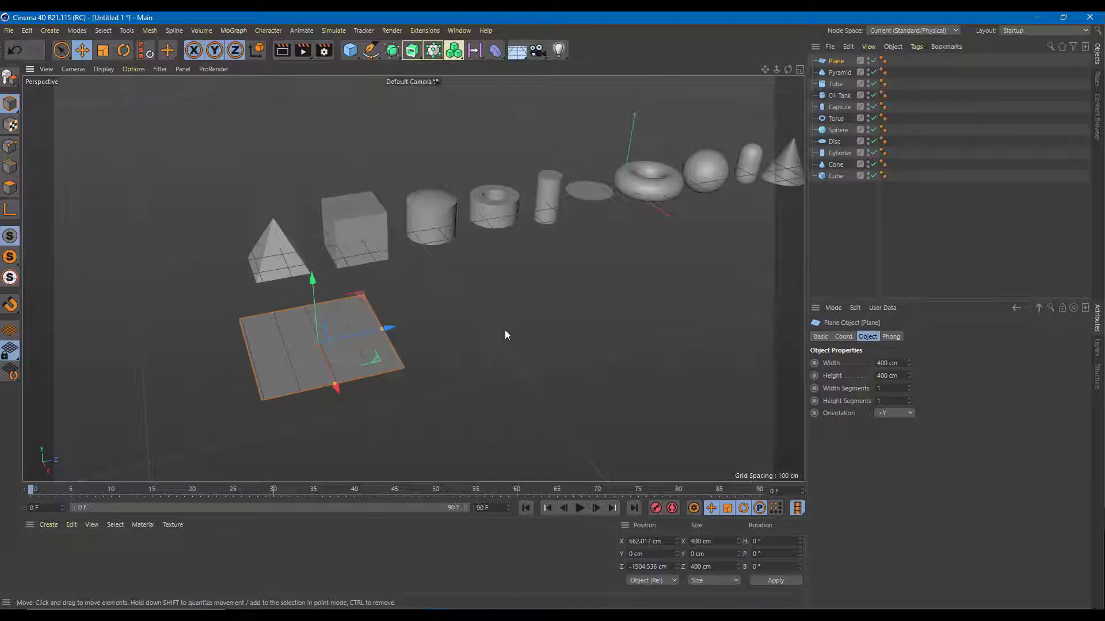
{"action": "key", "text": "n"}
{"action": "key", "text": "b"}
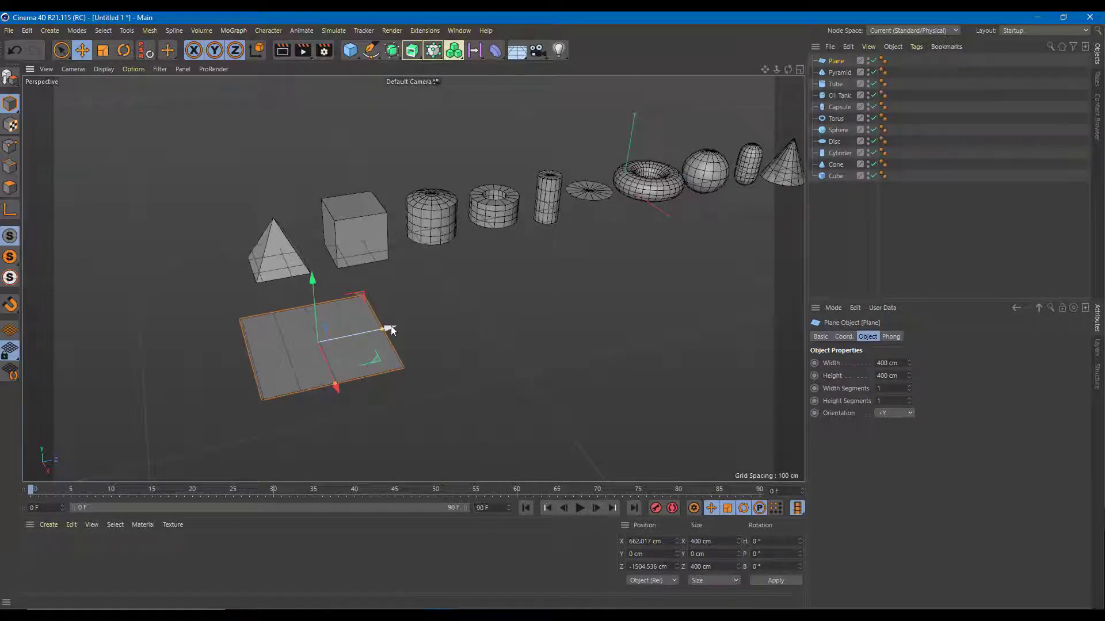
Step: Scale the plane uniformly to about 192 cm and shift it along Z to about -1554 cm
{"action": "left_click", "coordinate": [103, 50]}
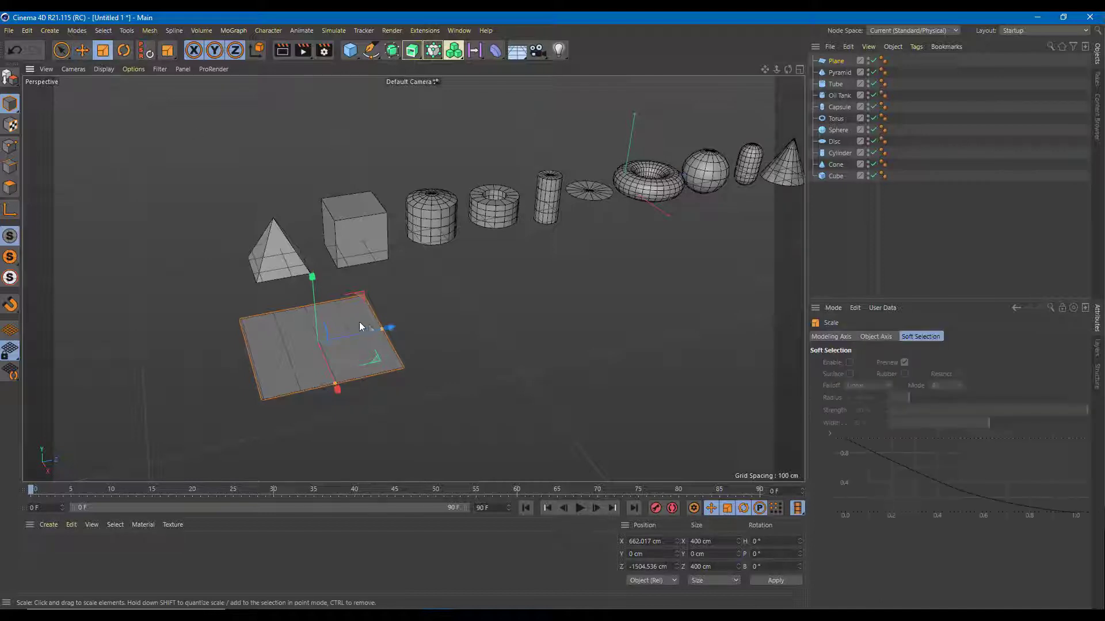
{"action": "left_click_drag", "start_coordinate": [392, 329], "coordinate": [345, 333]}
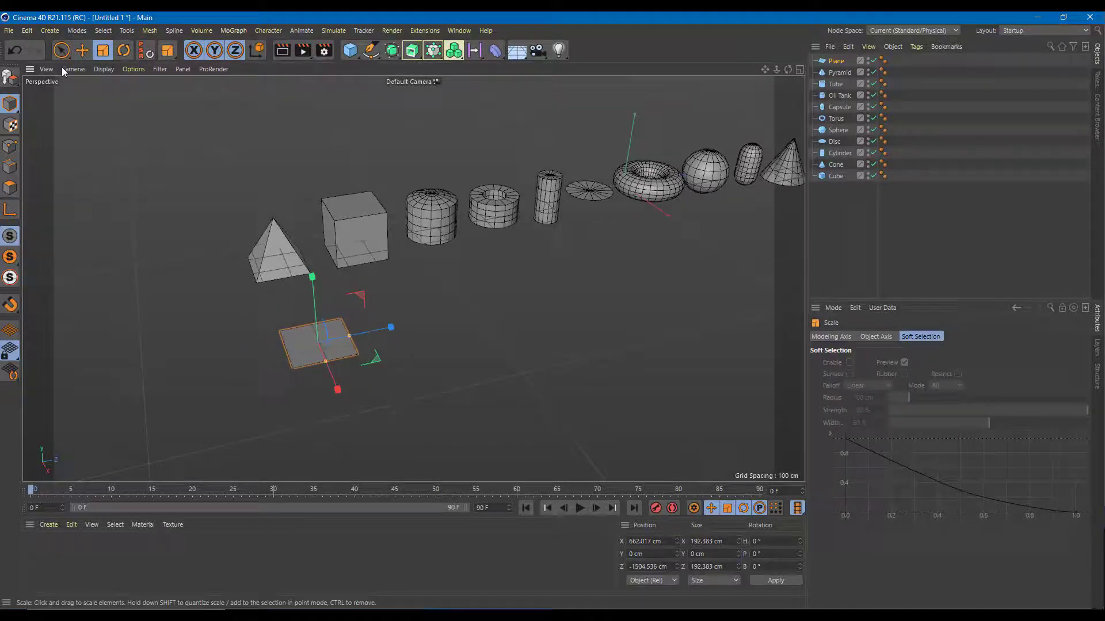
{"action": "left_click", "coordinate": [62, 50]}
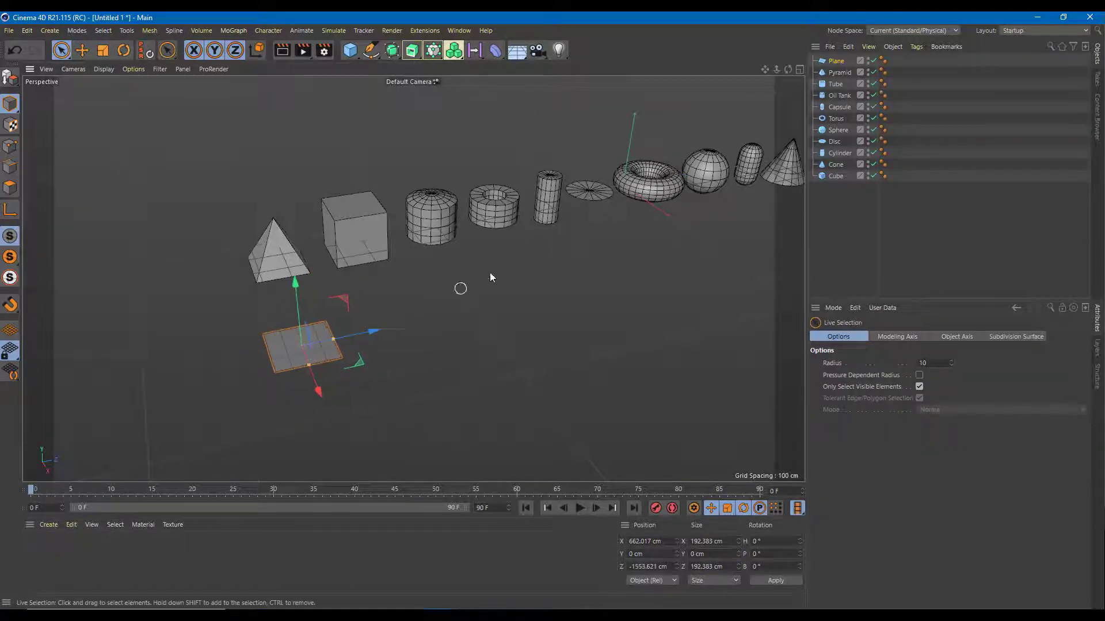
Step: Make nine copies of the plane in a row along Z beside the primitives, the last at about Z 945 cm
{"action": "middle_click_drag", "start_coordinate": [542, 282], "coordinate": [367, 317], "text": "alt"}
{"action": "scroll", "coordinate": [367, 316], "scroll_direction": "down", "scroll_amount": 2}
{"action": "scroll", "coordinate": [360, 317], "scroll_direction": "up", "scroll_amount": 1}
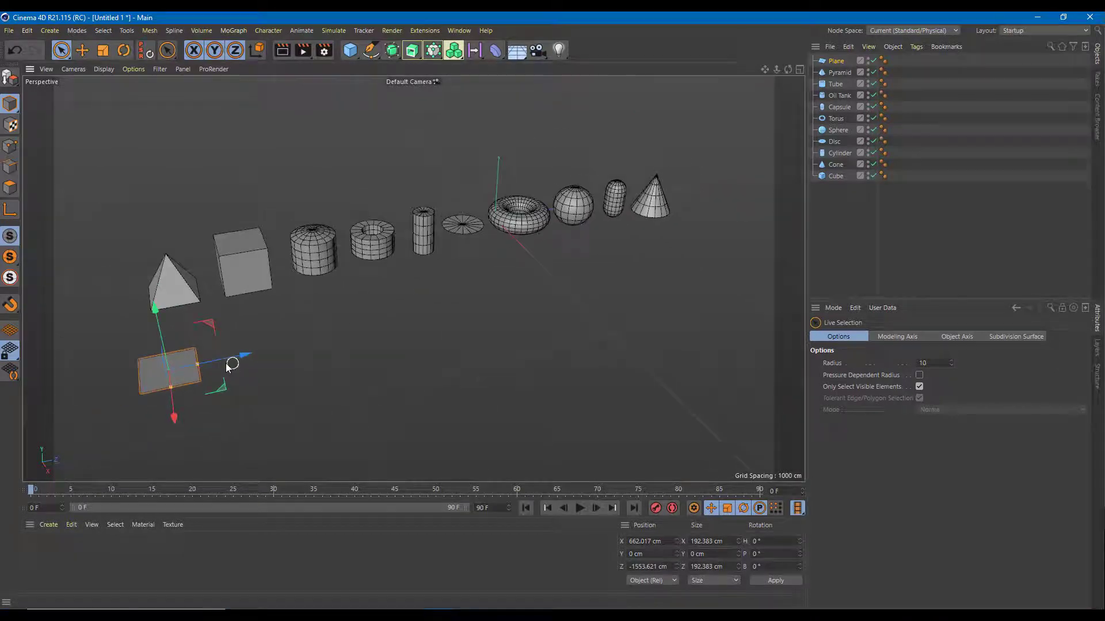
{"action": "left_click_drag", "start_coordinate": [240, 355], "coordinate": [800, 234], "text": "ctrl"}
{"action": "left_click_drag", "start_coordinate": [699, 341], "coordinate": [528, 285], "text": "alt"}
{"action": "left_click_drag", "start_coordinate": [446, 259], "coordinate": [455, 301], "text": "alt"}
{"action": "right_click_drag", "start_coordinate": [454, 301], "coordinate": [437, 317], "text": "alt"}
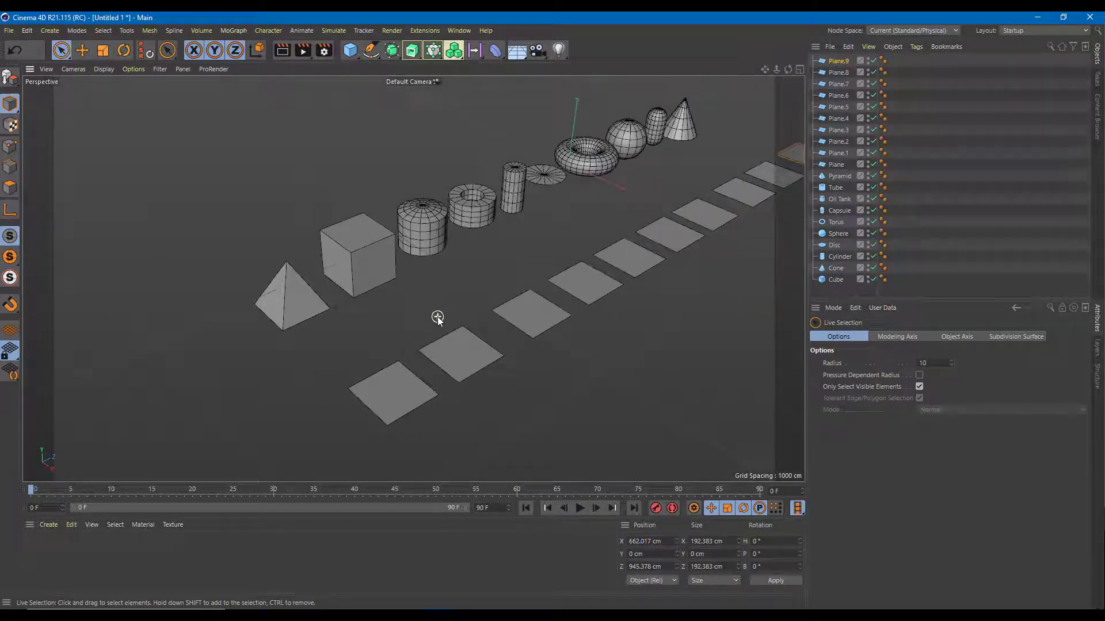
Step: Select the first plane, in front of the pyramid, and make it editable
{"action": "left_click", "coordinate": [309, 312]}
{"action": "left_click", "coordinate": [400, 397]}
{"action": "left_click", "coordinate": [271, 292]}
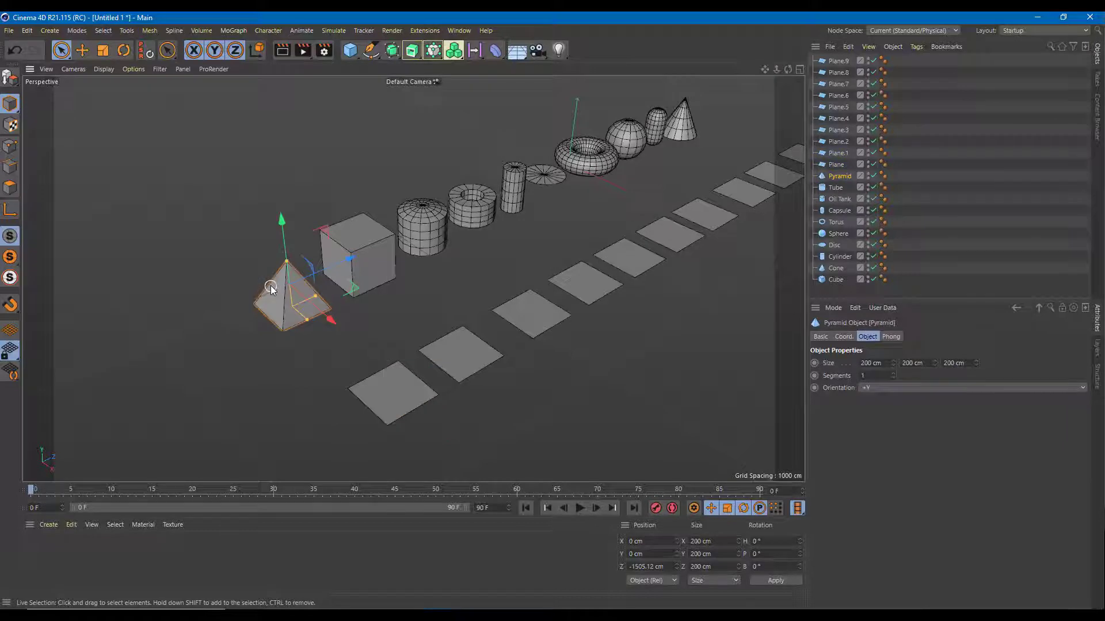
{"action": "left_click", "coordinate": [403, 405]}
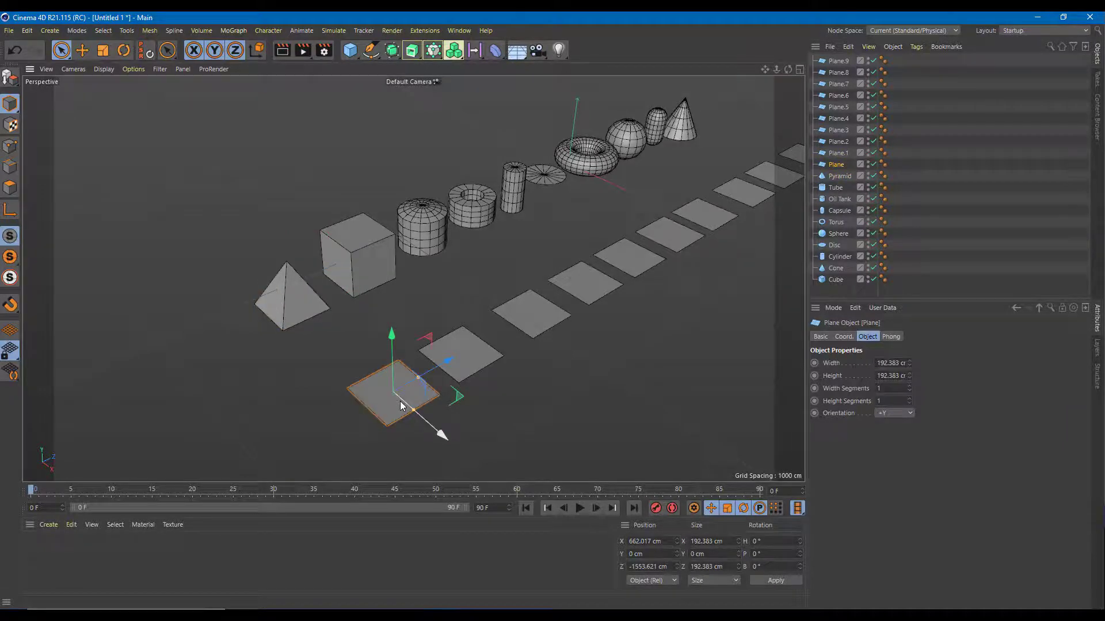
{"action": "left_click_drag", "start_coordinate": [478, 397], "coordinate": [500, 375], "text": "alt"}
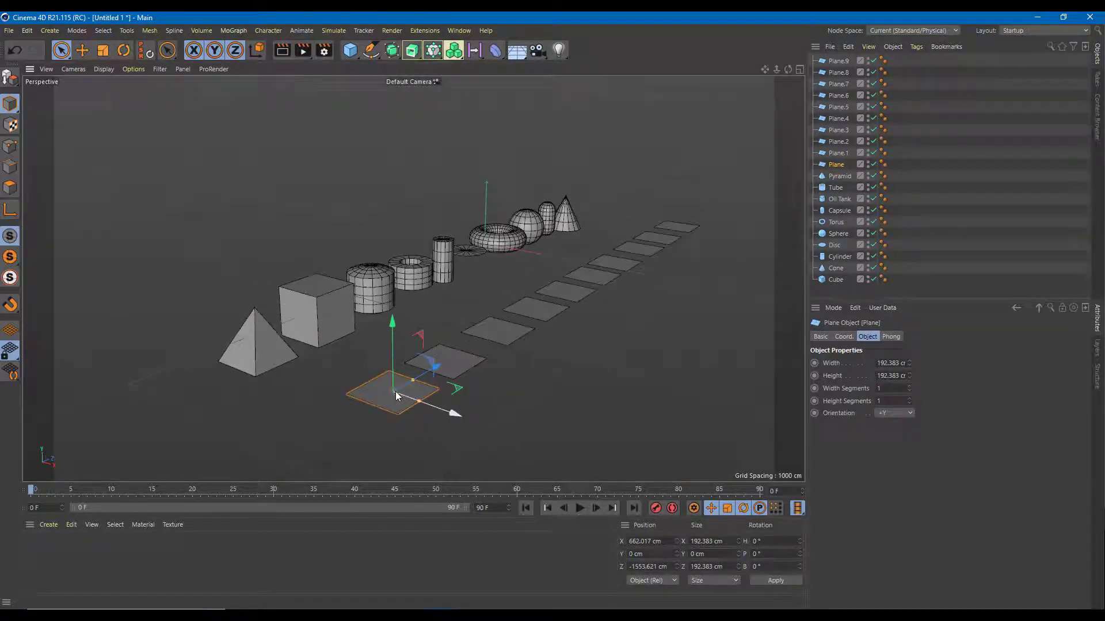
{"action": "right_click", "coordinate": [395, 394]}
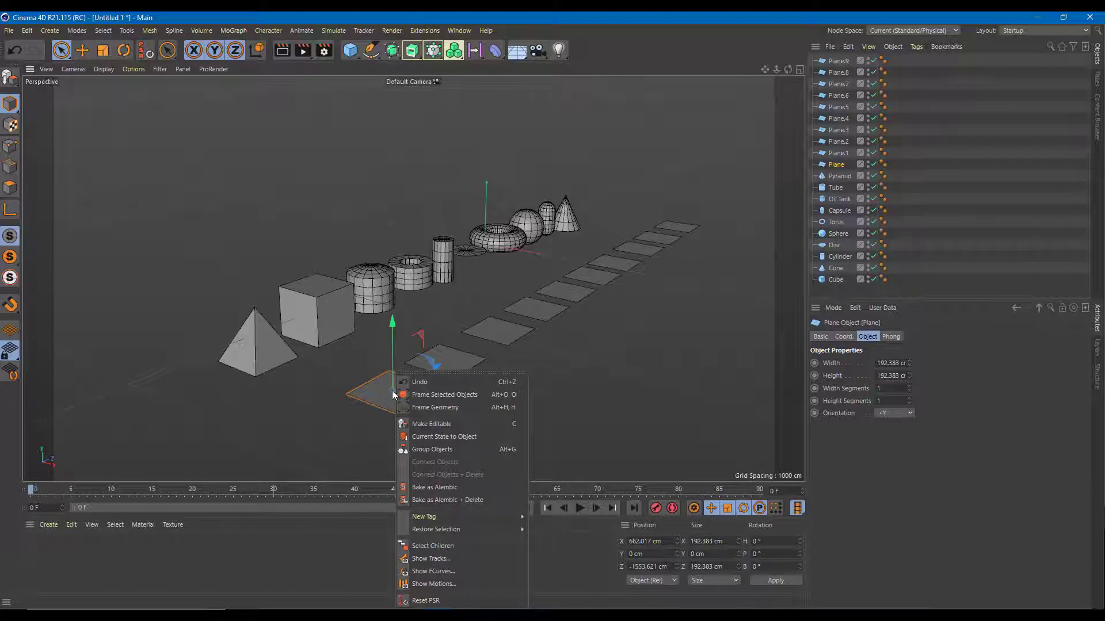
{"action": "left_click", "coordinate": [383, 371]}
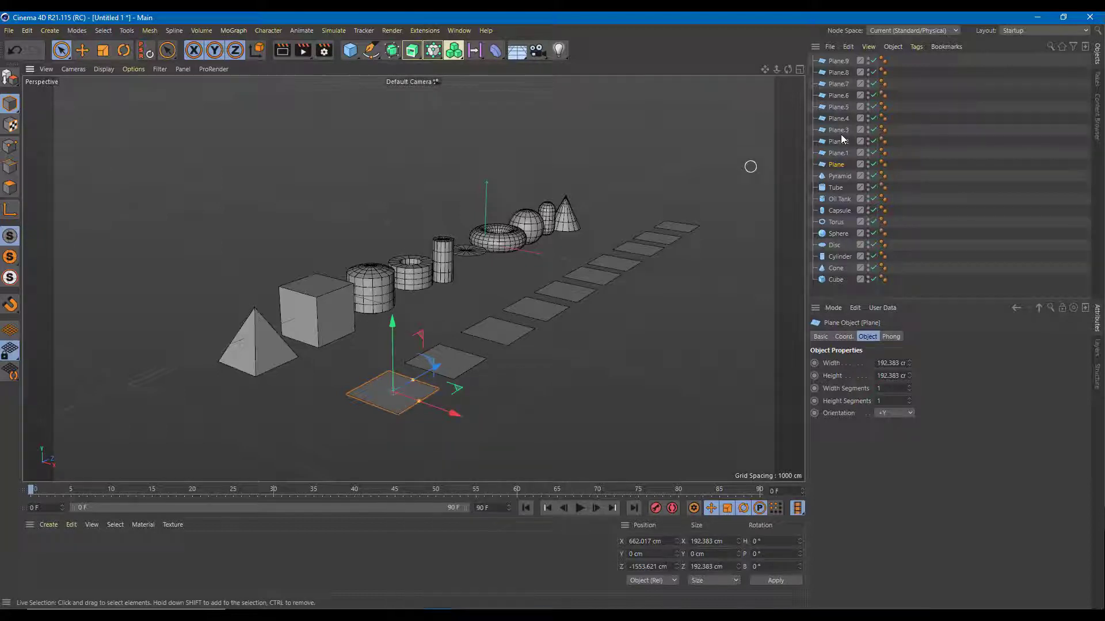
{"action": "left_click", "coordinate": [383, 409]}
{"action": "key", "text": "c"}
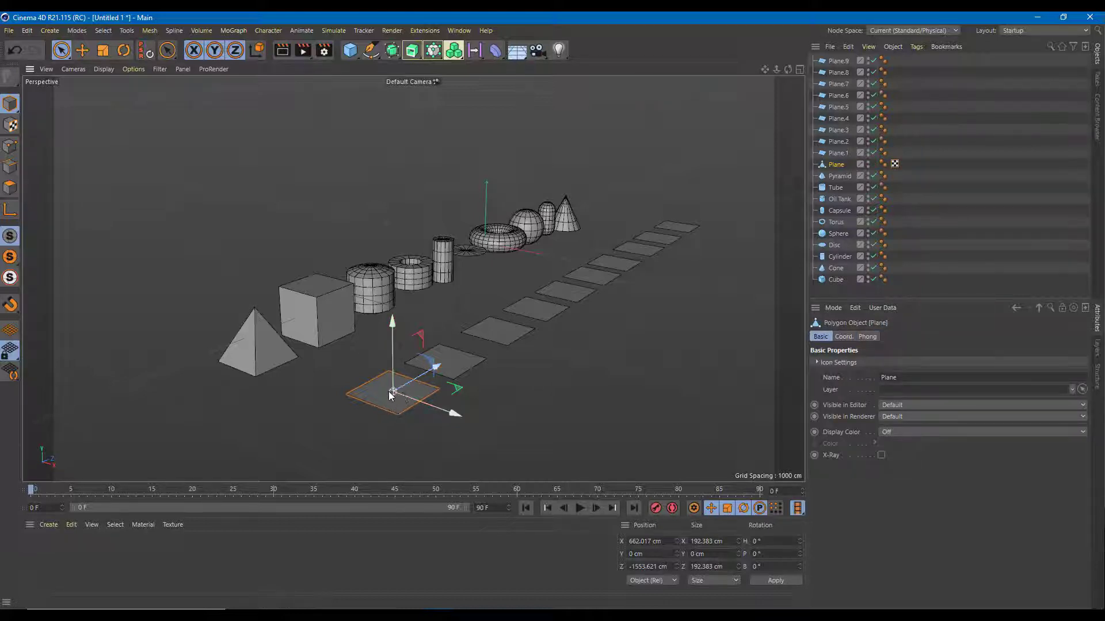
Step: Extrude the first plane's polygon by 5 cm in polygon mode with Create Caps enabled
{"action": "right_click", "coordinate": [390, 396]}
{"action": "left_click", "coordinate": [365, 384]}
{"action": "left_click", "coordinate": [8, 188]}
{"action": "right_click", "coordinate": [396, 391]}
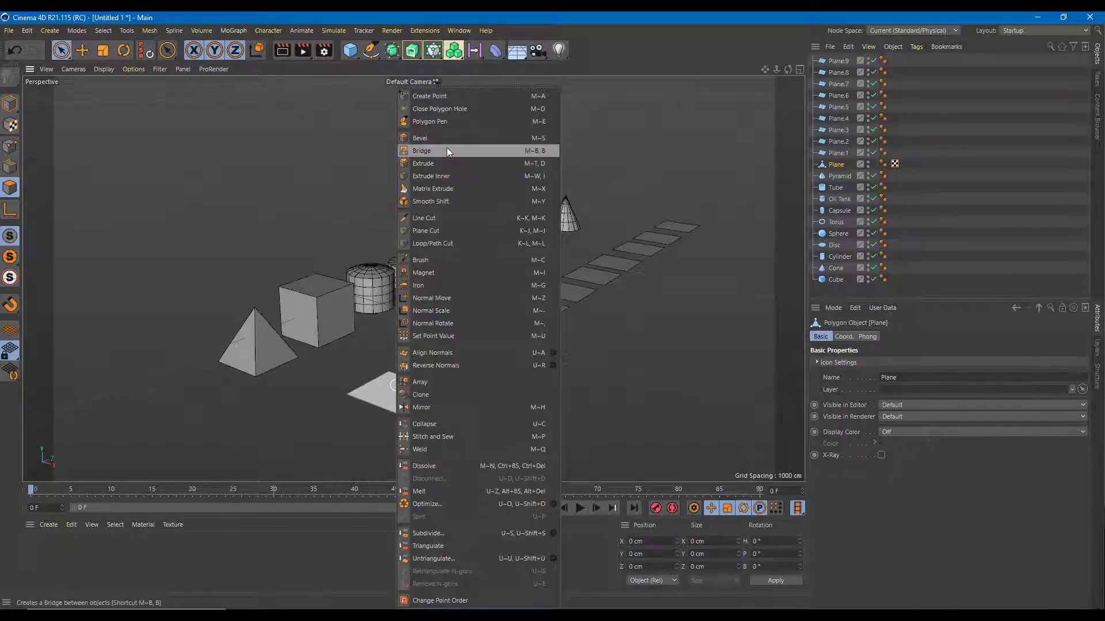
{"action": "left_click", "coordinate": [476, 163]}
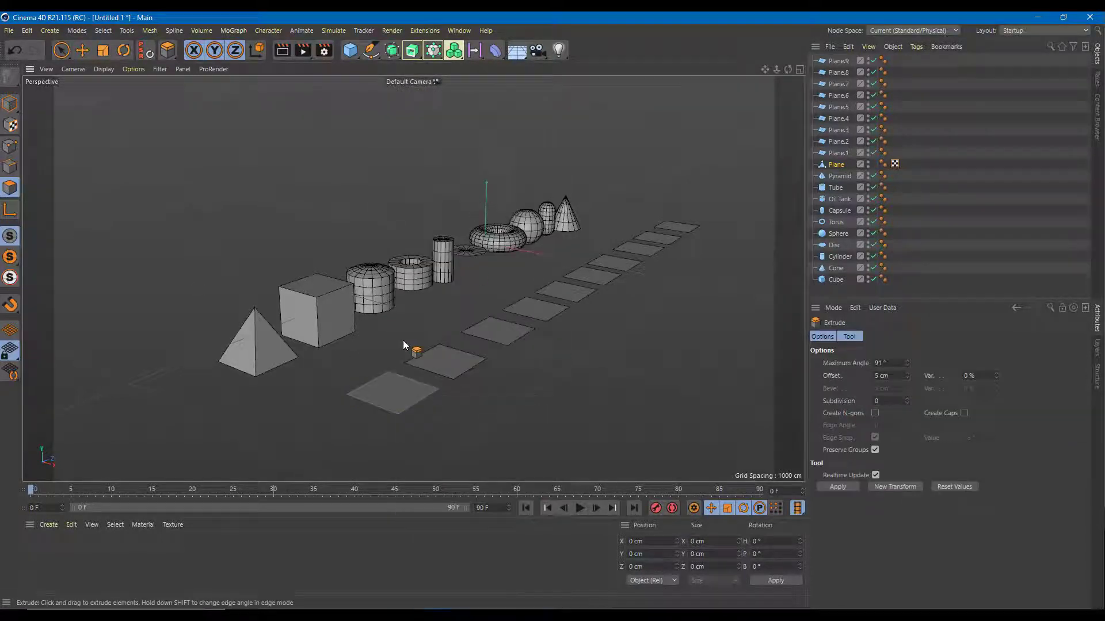
{"action": "left_click", "coordinate": [393, 391]}
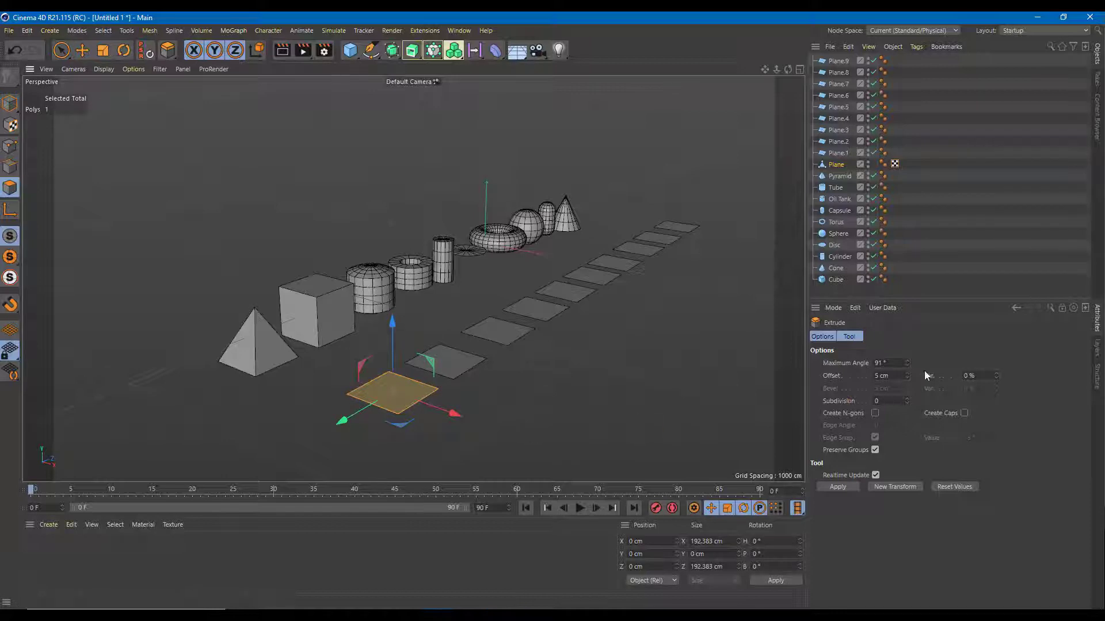
{"action": "left_click", "coordinate": [850, 336]}
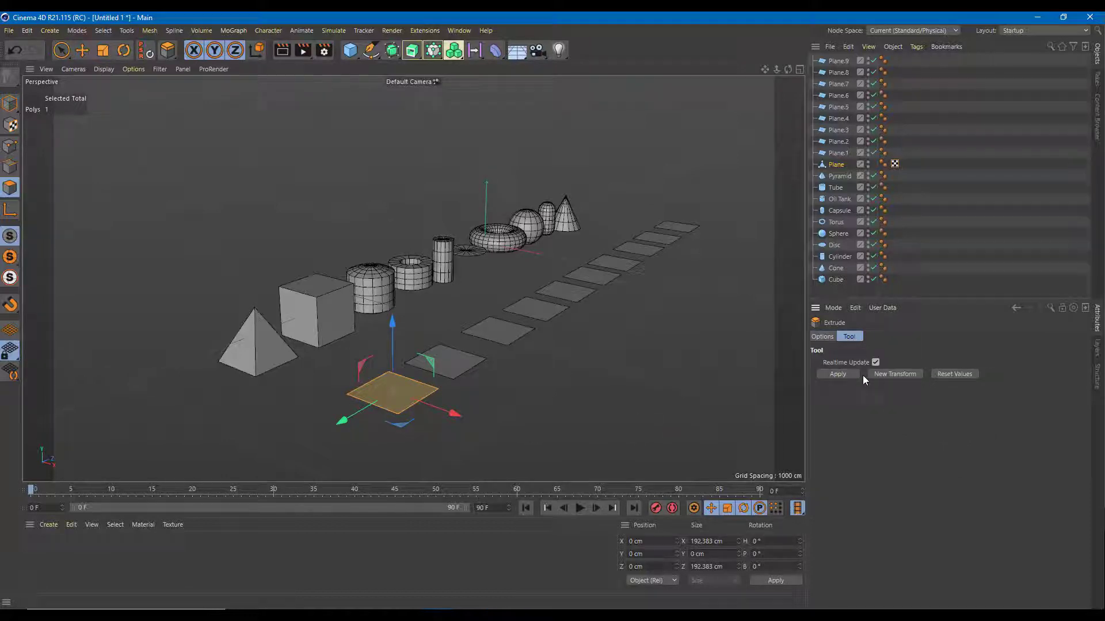
{"action": "left_click", "coordinate": [822, 337]}
{"action": "left_click", "coordinate": [964, 413]}
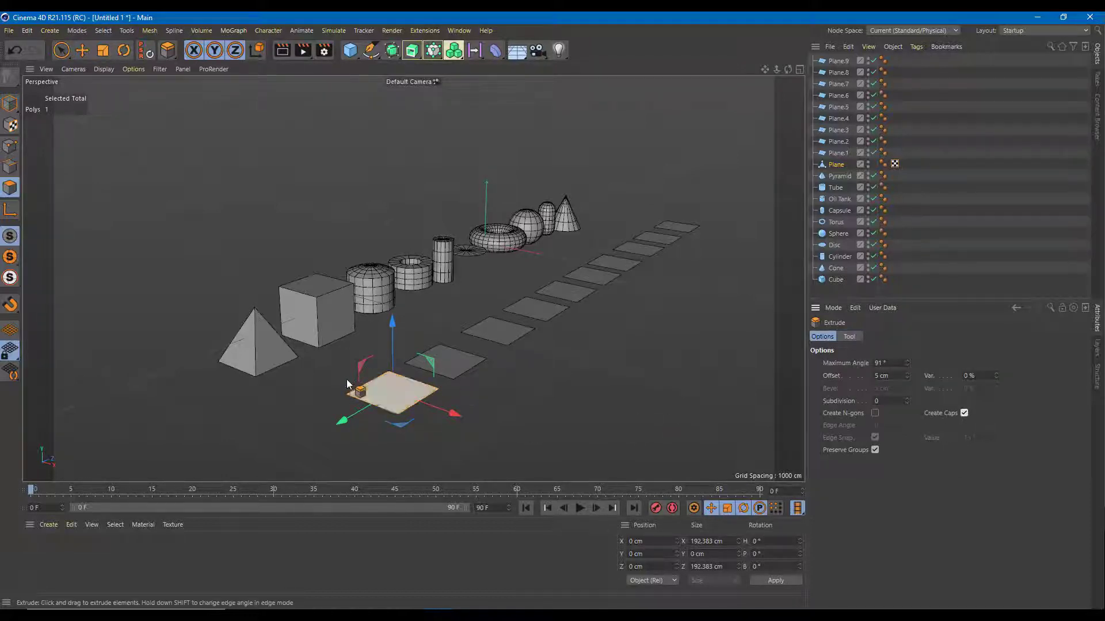
{"action": "mouse_move", "coordinate": [468, 446]}
{"action": "left_mouse_down", "text": "alt"}
{"action": "mouse_move", "coordinate": [470, 299]}
{"action": "mouse_move", "coordinate": [457, 460]}
{"action": "left_mouse_up", "text": "alt"}
{"action": "left_click", "coordinate": [850, 336]}
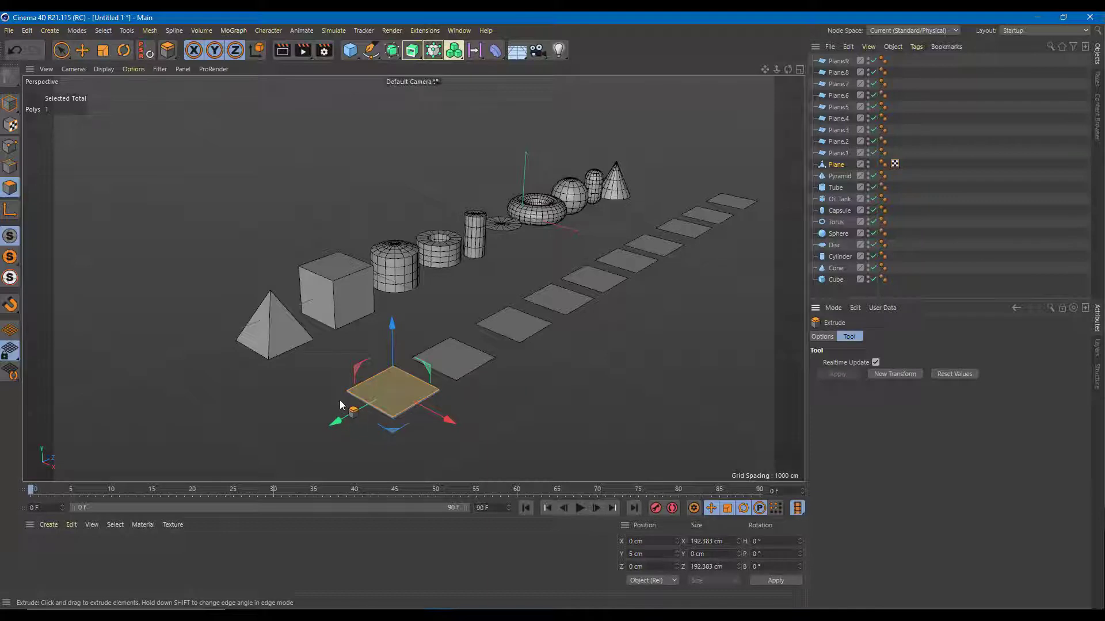
Step: Raise the extruded top polygon to about 158 cm to form a box
{"action": "left_click_drag", "start_coordinate": [392, 333], "coordinate": [395, 288]}
{"action": "mouse_move", "coordinate": [489, 378]}
{"action": "left_mouse_down", "text": "alt"}
{"action": "mouse_move", "coordinate": [481, 252]}
{"action": "mouse_move", "coordinate": [492, 249]}
{"action": "mouse_move", "coordinate": [489, 371]}
{"action": "left_mouse_up", "text": "alt"}
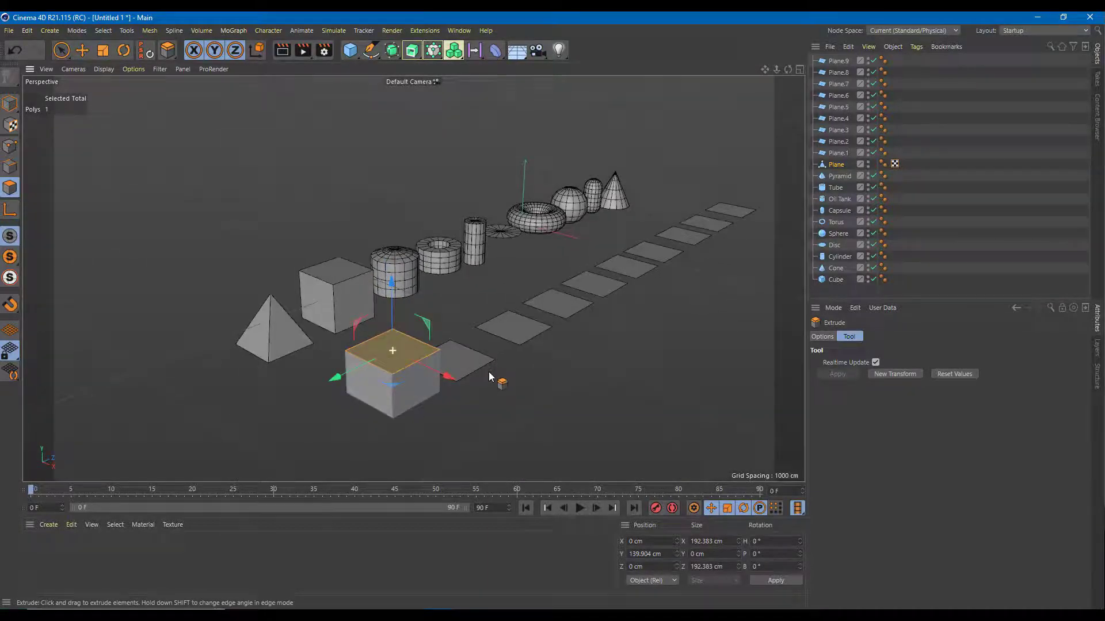
{"action": "scroll", "coordinate": [453, 343], "scroll_direction": "up", "scroll_amount": 3}
{"action": "mouse_move", "coordinate": [347, 291]}
{"action": "left_mouse_down"}
{"action": "mouse_move", "coordinate": [279, 257]}
{"action": "mouse_move", "coordinate": [393, 288]}
{"action": "mouse_move", "coordinate": [409, 264]}
{"action": "mouse_move", "coordinate": [359, 274]}
{"action": "left_mouse_up"}
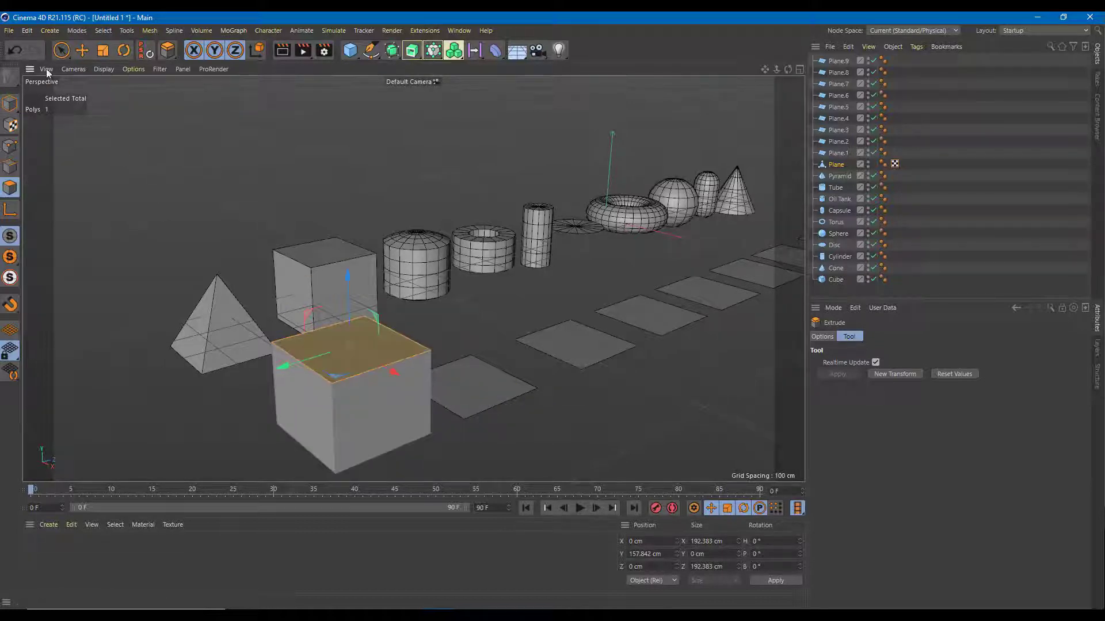
Step: Return to object editing and move the second plane along Z to about -1507 cm, in front of the pyramid
{"action": "left_click", "coordinate": [61, 50]}
{"action": "left_click", "coordinate": [479, 333]}
{"action": "middle_click_drag", "start_coordinate": [479, 351], "coordinate": [479, 348], "text": "alt"}
{"action": "left_click_drag", "start_coordinate": [529, 368], "coordinate": [484, 412], "text": "alt"}
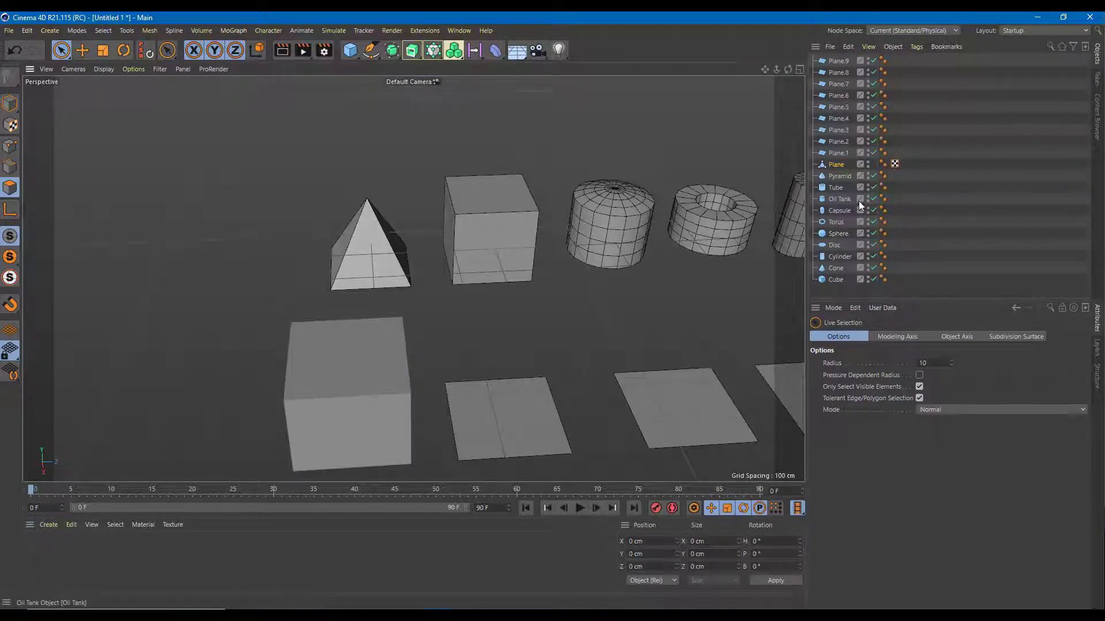
{"action": "left_click", "coordinate": [535, 410]}
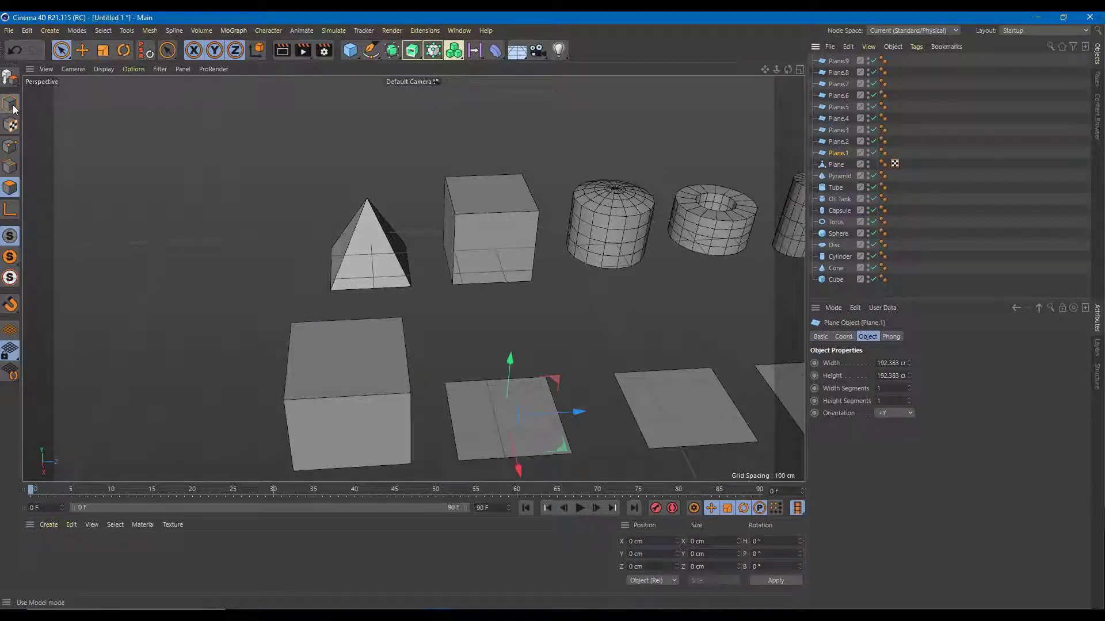
{"action": "mouse_move", "coordinate": [578, 413]}
{"action": "left_mouse_down"}
{"action": "mouse_move", "coordinate": [455, 435]}
{"action": "mouse_move", "coordinate": [578, 412]}
{"action": "left_mouse_up"}
Step: Move the extruded box in front of the cube, to about X 426 cm and Z -1268 cm
{"action": "left_click", "coordinate": [398, 345]}
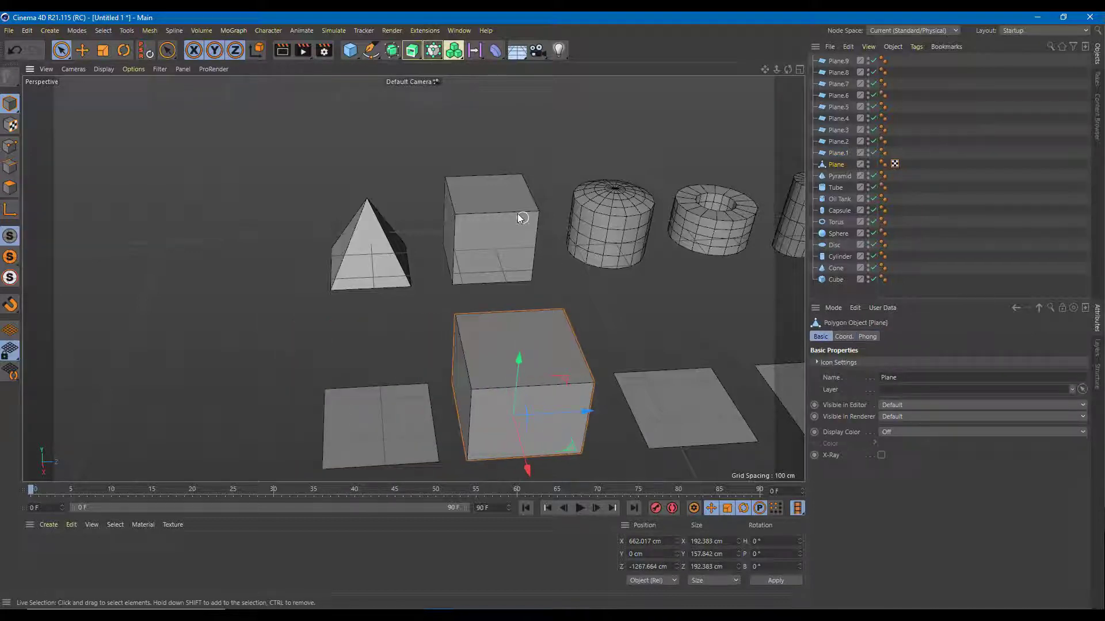
{"action": "left_click_drag", "start_coordinate": [519, 454], "coordinate": [492, 374]}
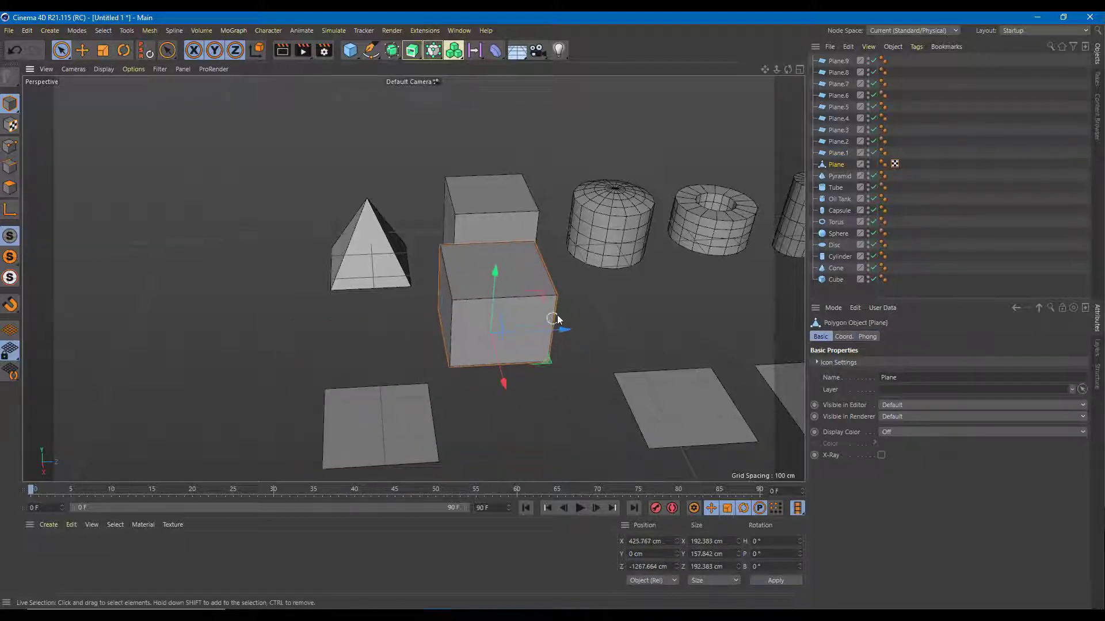
{"action": "key", "text": "ctrl+z"}
Step: Make the second plane, in front of the pyramid, editable and select its polygon in polygon mode
{"action": "left_click", "coordinate": [384, 452]}
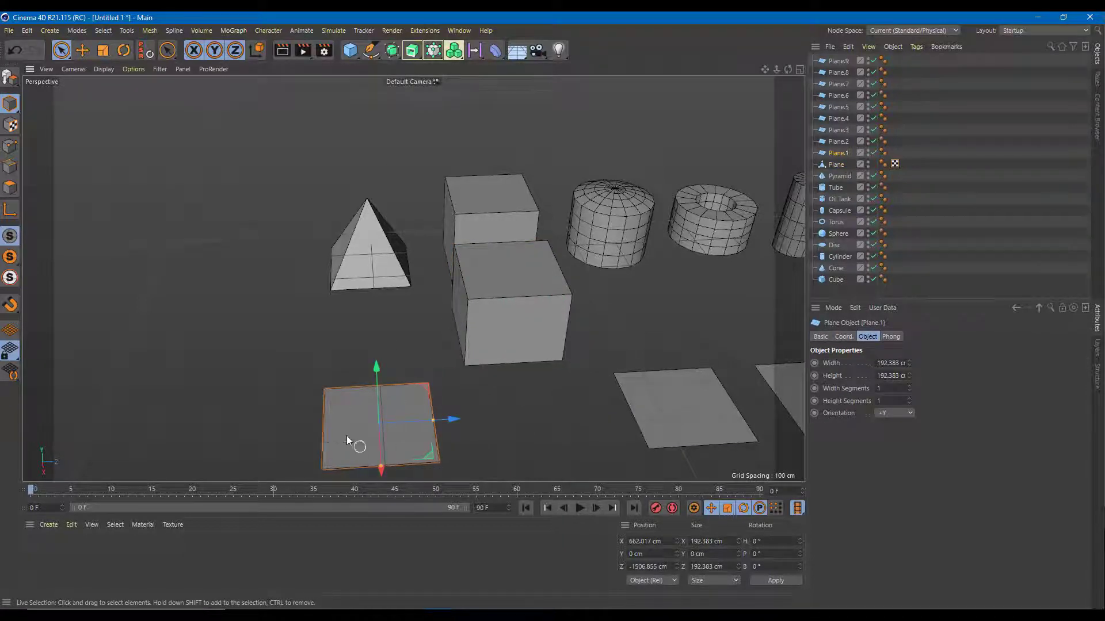
{"action": "key", "text": "c"}
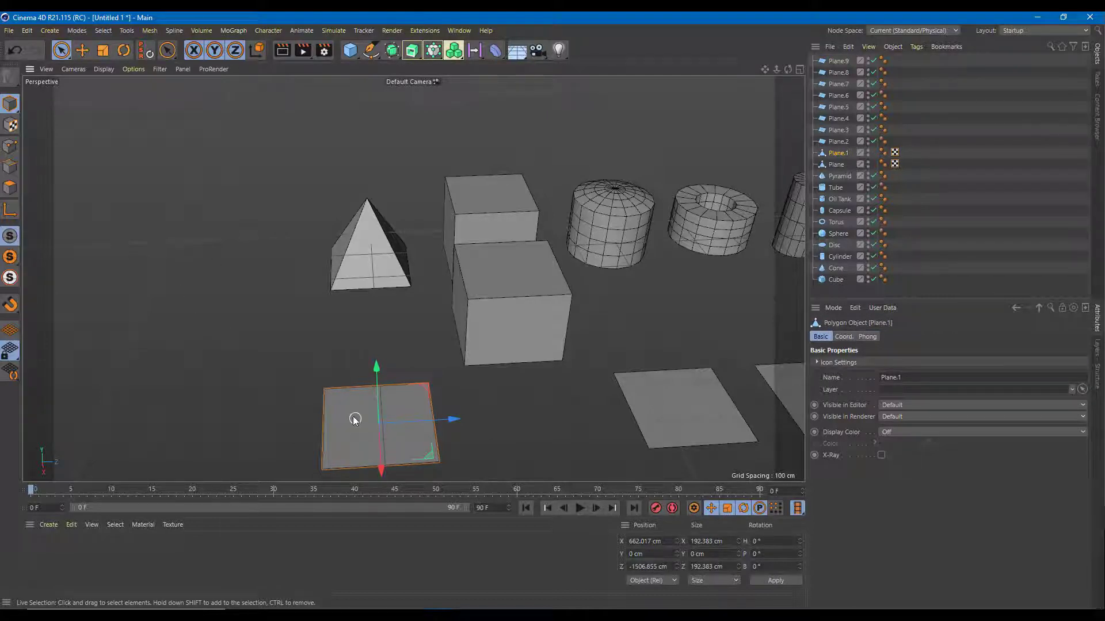
{"action": "left_click", "coordinate": [9, 188]}
{"action": "left_click", "coordinate": [358, 397]}
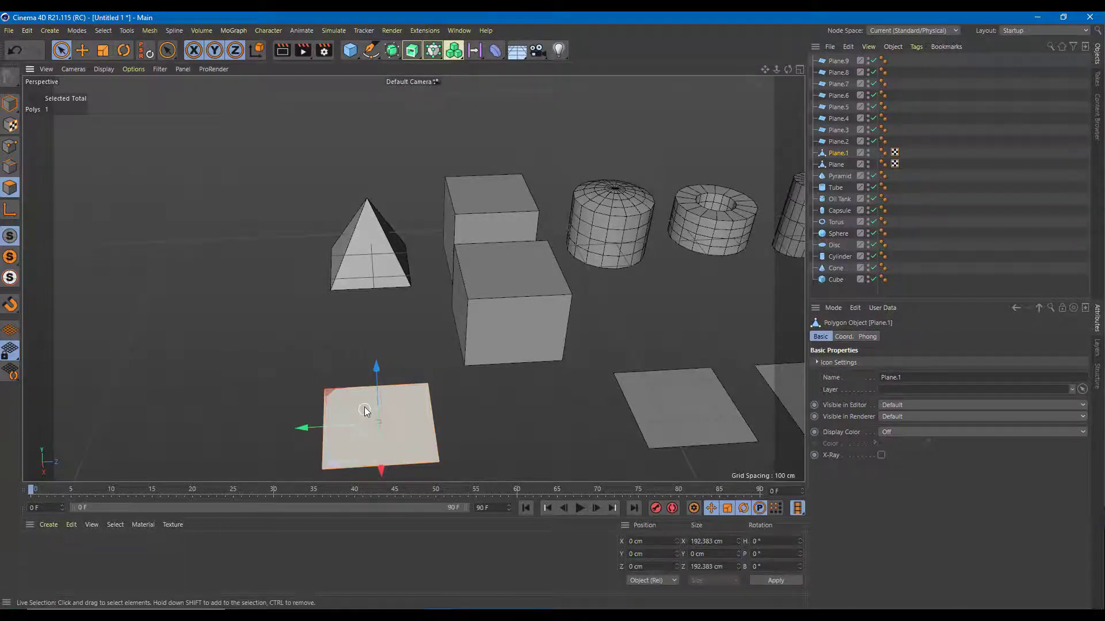
Step: Extrude the second plane's polygon and raise its top face to about 152 cm to form a box
{"action": "right_click", "coordinate": [368, 397]}
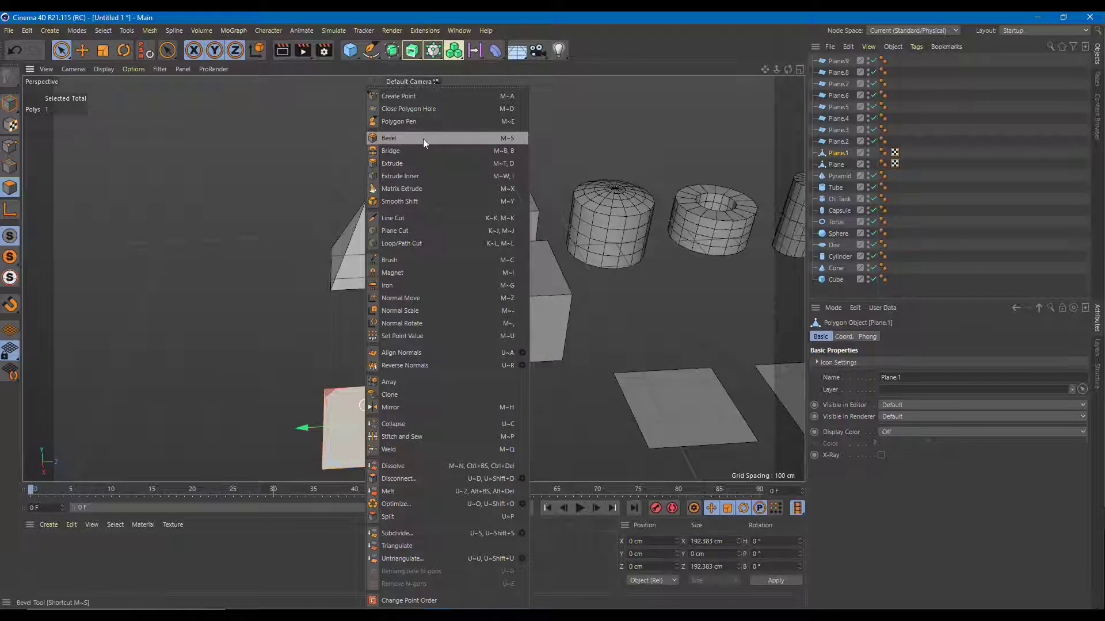
{"action": "left_click", "coordinate": [416, 164]}
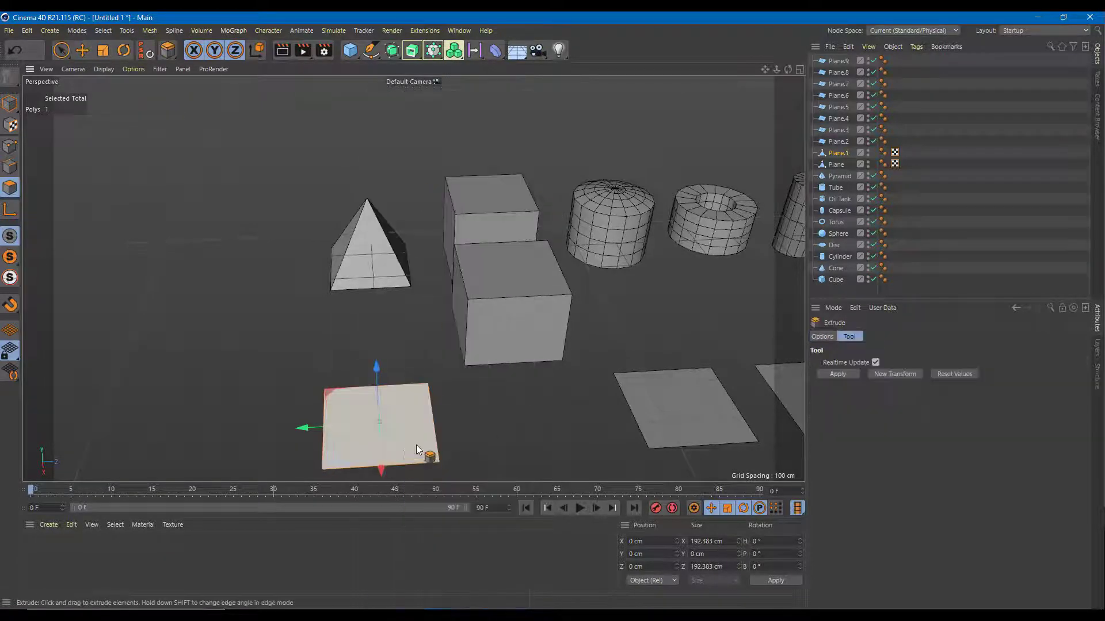
{"action": "left_click", "coordinate": [821, 336]}
{"action": "left_click", "coordinate": [849, 336]}
{"action": "left_click", "coordinate": [886, 374]}
{"action": "left_click_drag", "start_coordinate": [373, 367], "coordinate": [375, 296]}
{"action": "left_click_drag", "start_coordinate": [506, 356], "coordinate": [568, 327], "text": "alt"}
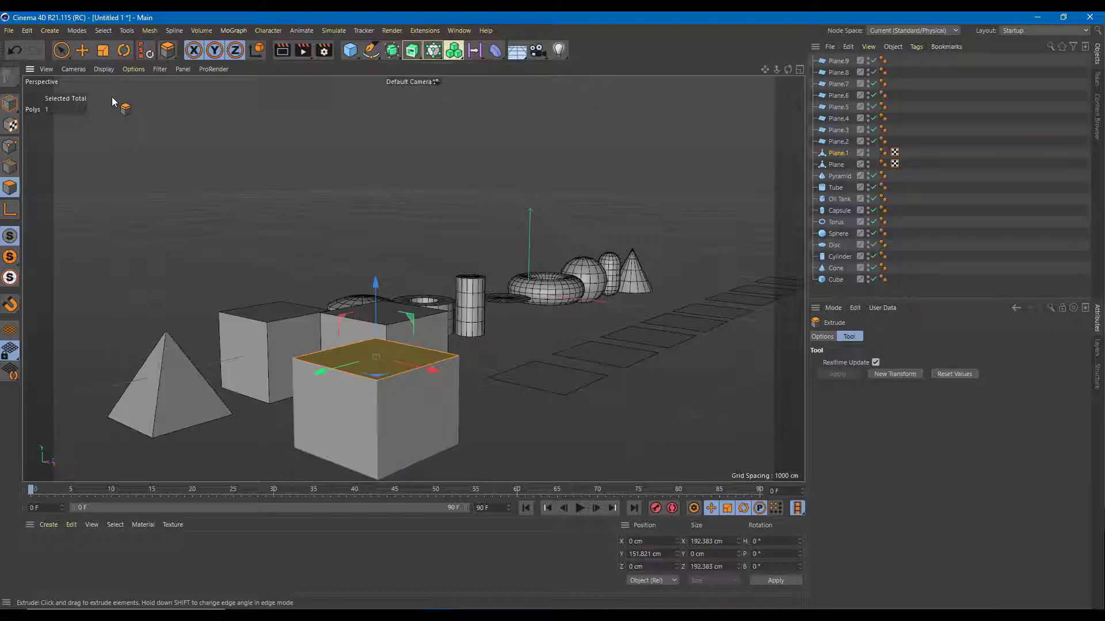
Step: Scale the new box's top polygon to a size of 0 cm in X and Z to form a pyramid tip
{"action": "left_click", "coordinate": [106, 53]}
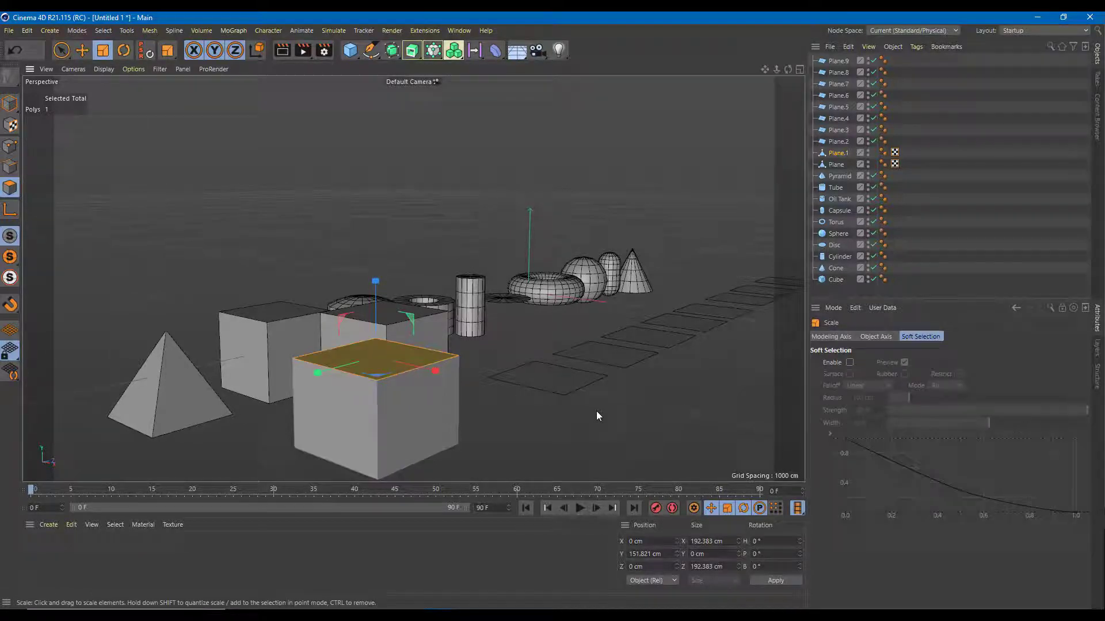
{"action": "left_click_drag", "start_coordinate": [435, 371], "coordinate": [345, 367]}
{"action": "left_click", "coordinate": [722, 541]}
{"action": "type", "text": "0"}
{"action": "key", "text": "Return"}
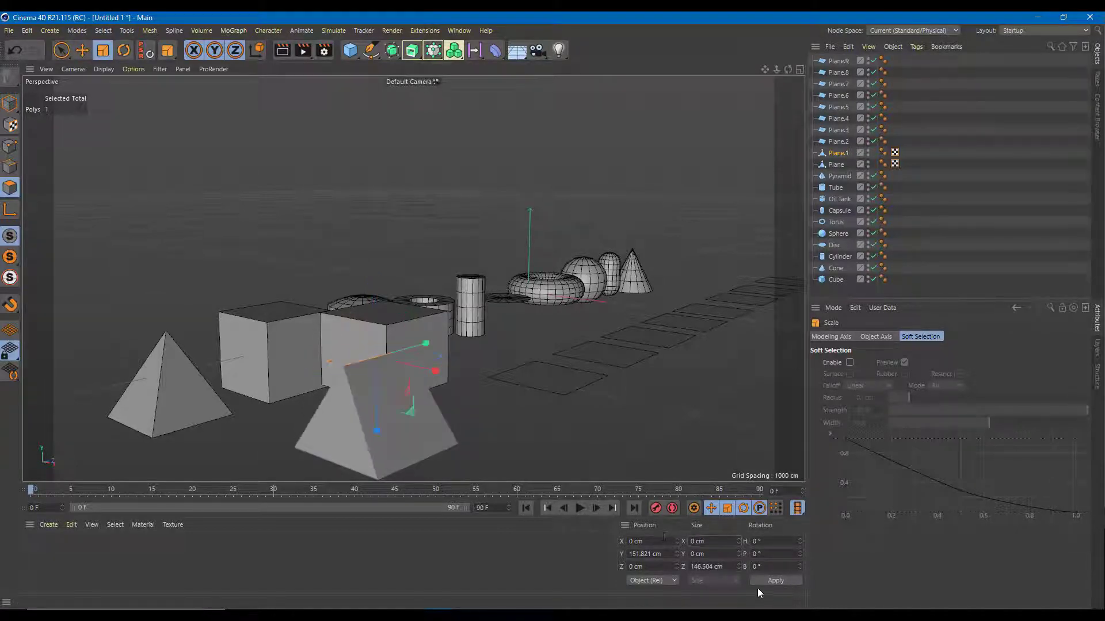
{"action": "left_click", "coordinate": [710, 566]}
{"action": "type", "text": "0"}
{"action": "key", "text": "Return"}
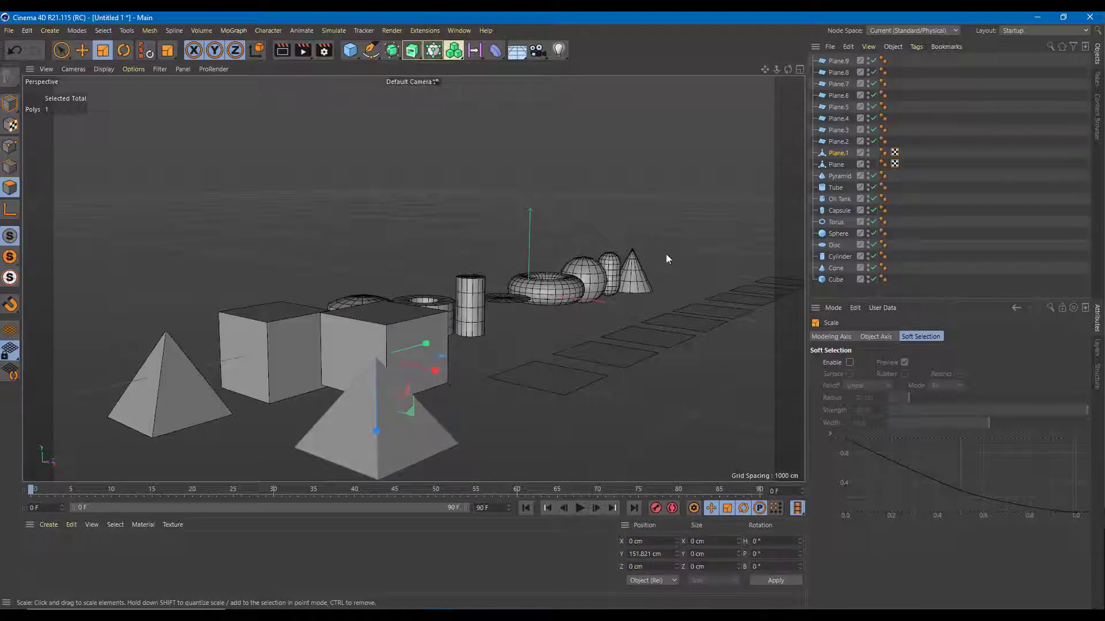
Step: Return to object editing and move the modeled pyramid along X to about 422 cm, in front of the pyramid primitive
{"action": "left_click", "coordinate": [838, 152]}
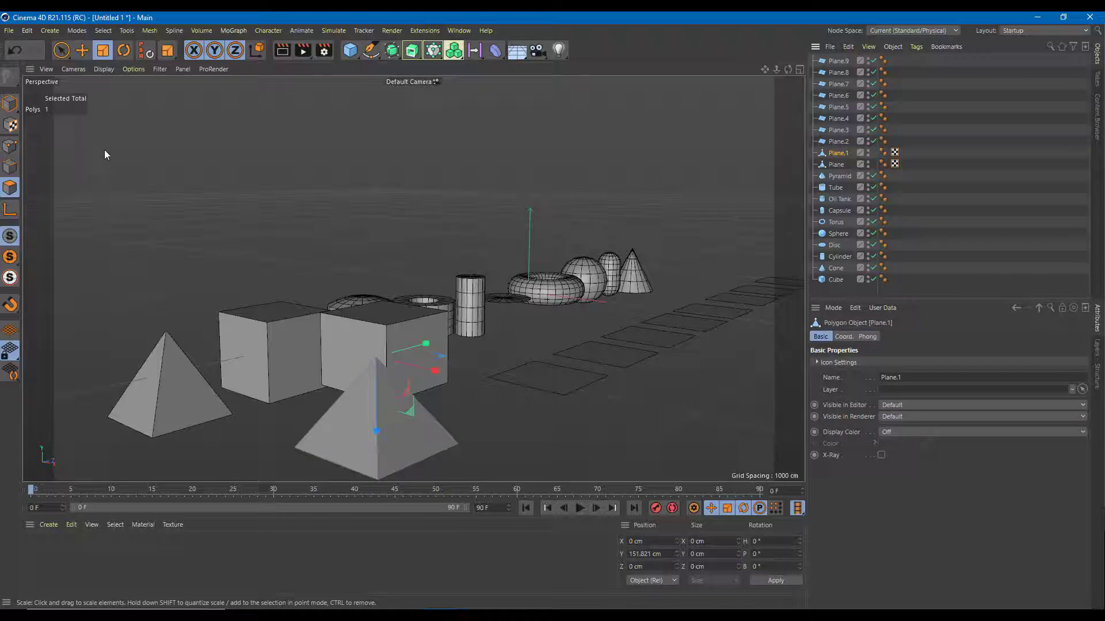
{"action": "left_click", "coordinate": [61, 50]}
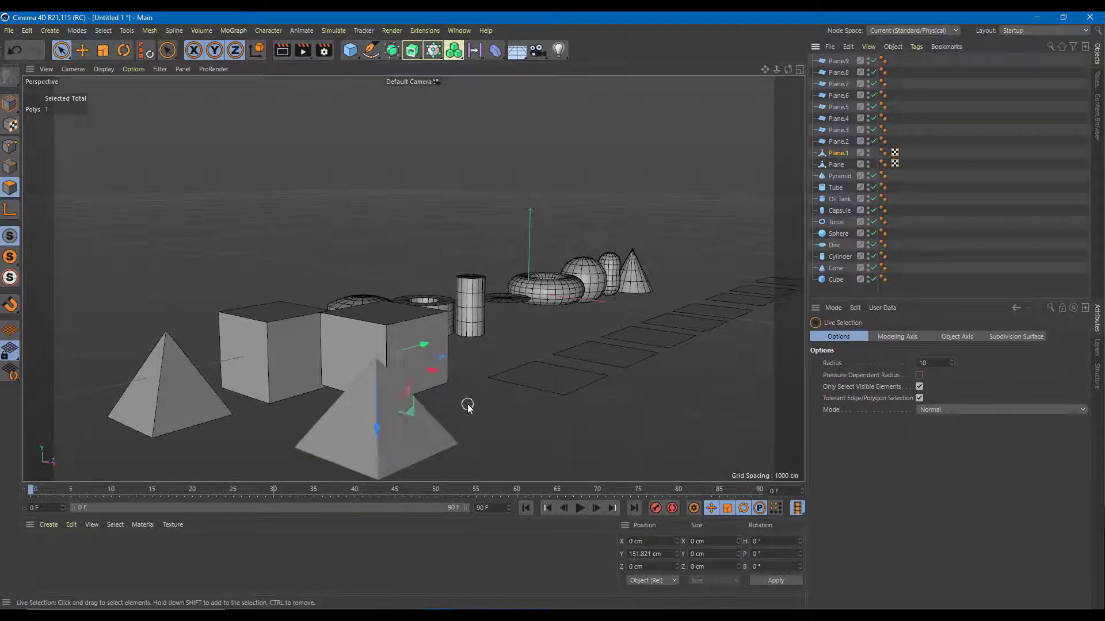
{"action": "scroll", "coordinate": [520, 413], "scroll_direction": "down", "scroll_amount": 3}
{"action": "left_click_drag", "start_coordinate": [520, 414], "coordinate": [448, 412], "text": "alt"}
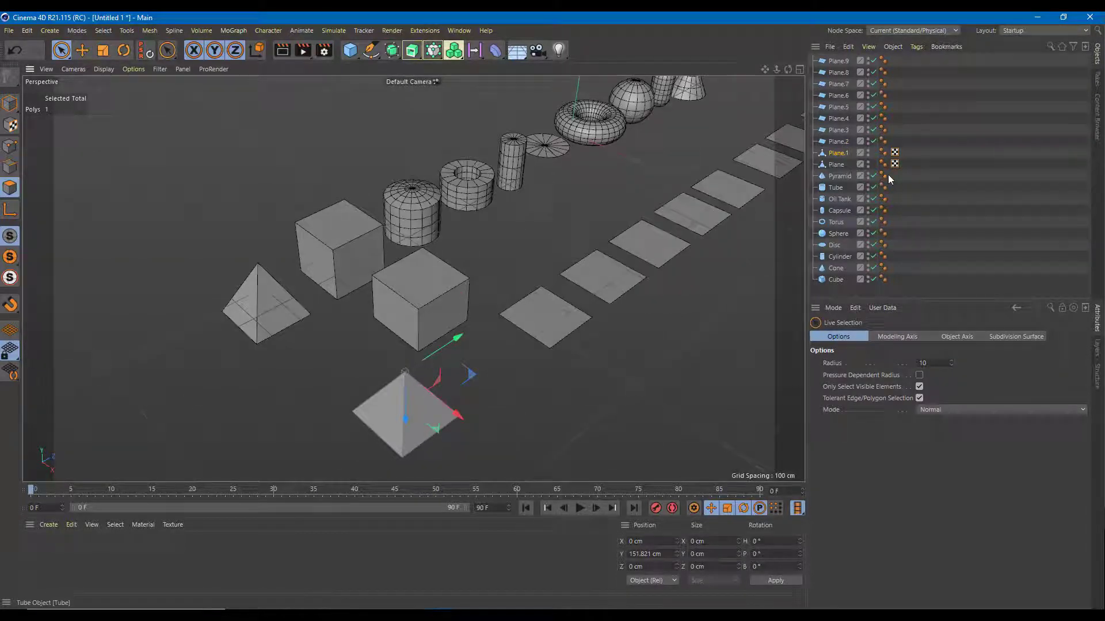
{"action": "left_click", "coordinate": [8, 103]}
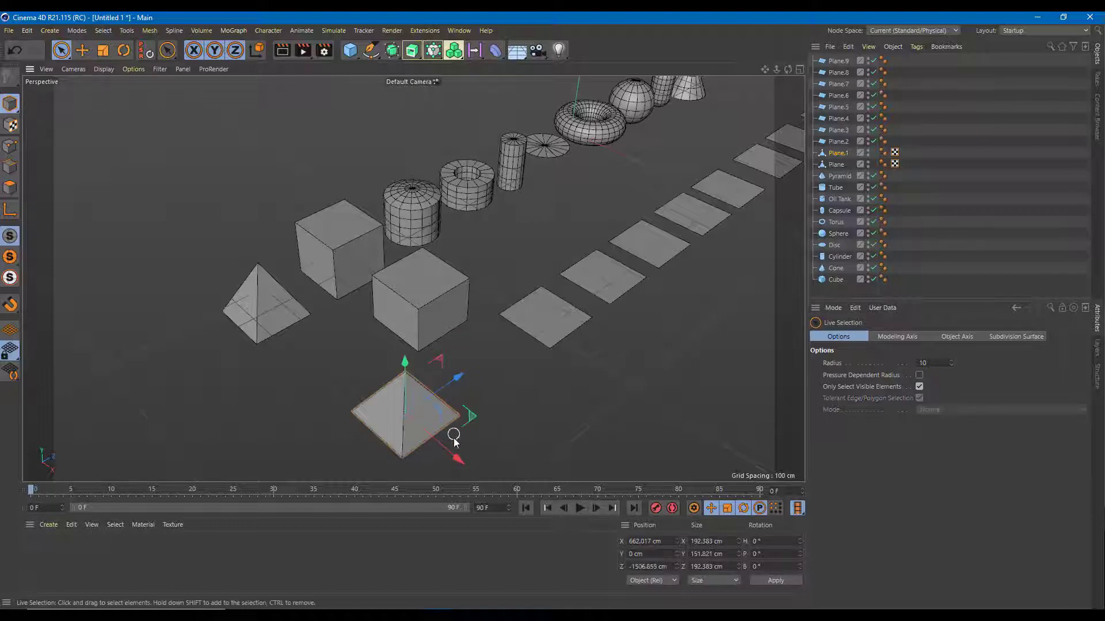
{"action": "left_click_drag", "start_coordinate": [422, 436], "coordinate": [539, 348]}
{"action": "middle_click_drag", "start_coordinate": [540, 348], "coordinate": [415, 350], "text": "alt"}
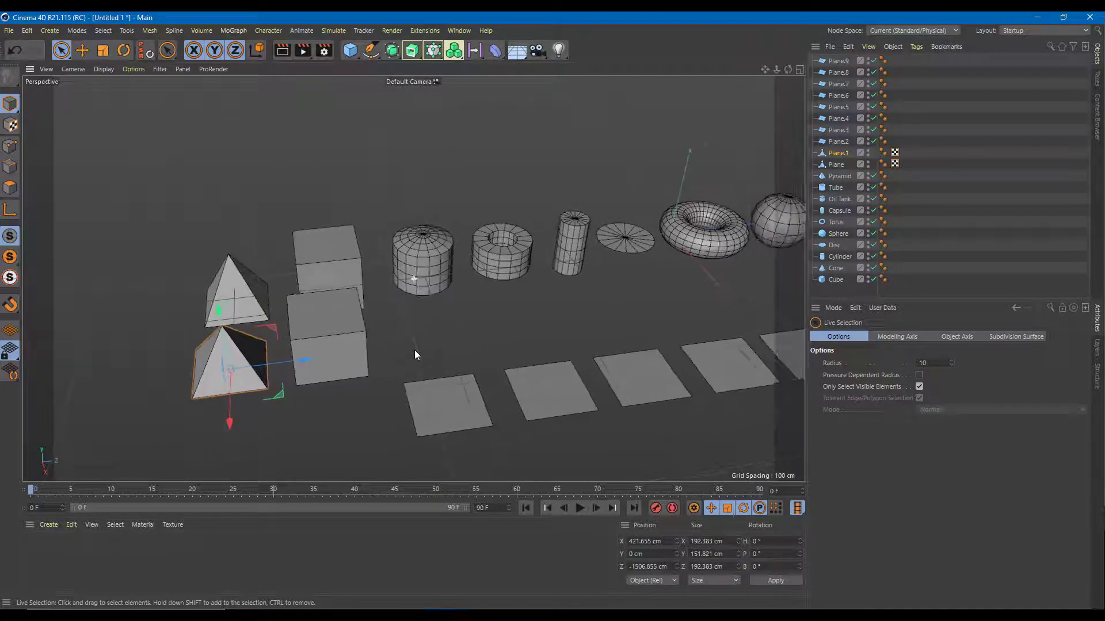
Step: Examine the Oil Tank and Cylinder primitives and the planes in front of them to choose the next shape to model
{"action": "left_click", "coordinate": [412, 247]}
{"action": "scroll", "coordinate": [426, 324], "scroll_direction": "up", "scroll_amount": 2}
{"action": "scroll", "coordinate": [427, 324], "scroll_direction": "down", "scroll_amount": 3}
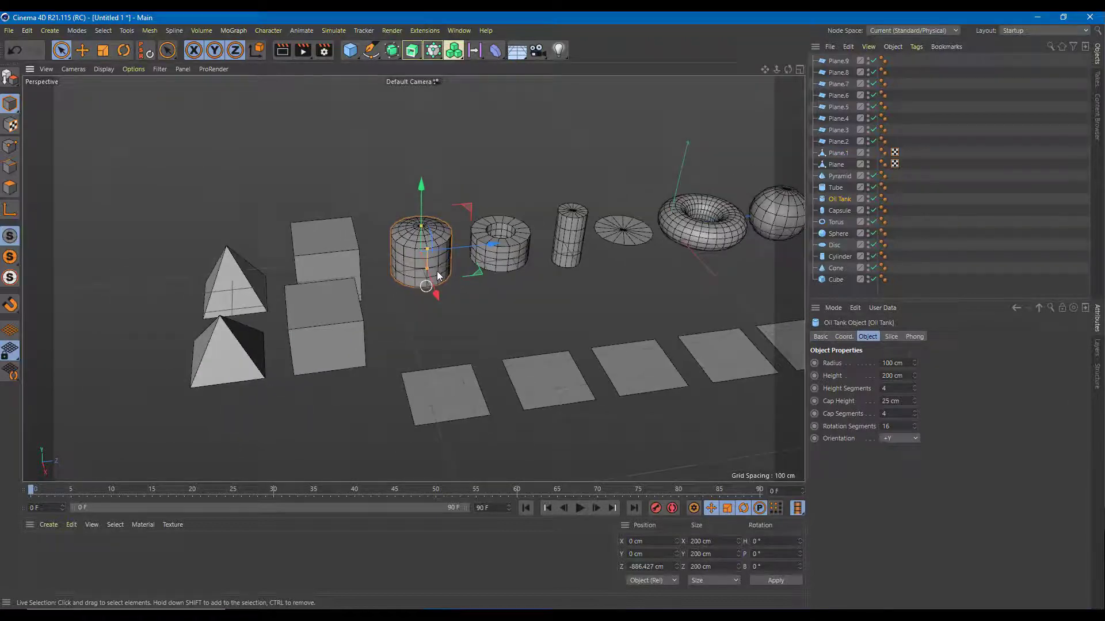
{"action": "left_click_drag", "start_coordinate": [546, 341], "coordinate": [430, 322], "text": "alt"}
{"action": "left_click", "coordinate": [356, 262]}
{"action": "left_click_drag", "start_coordinate": [429, 289], "coordinate": [431, 227], "text": "alt"}
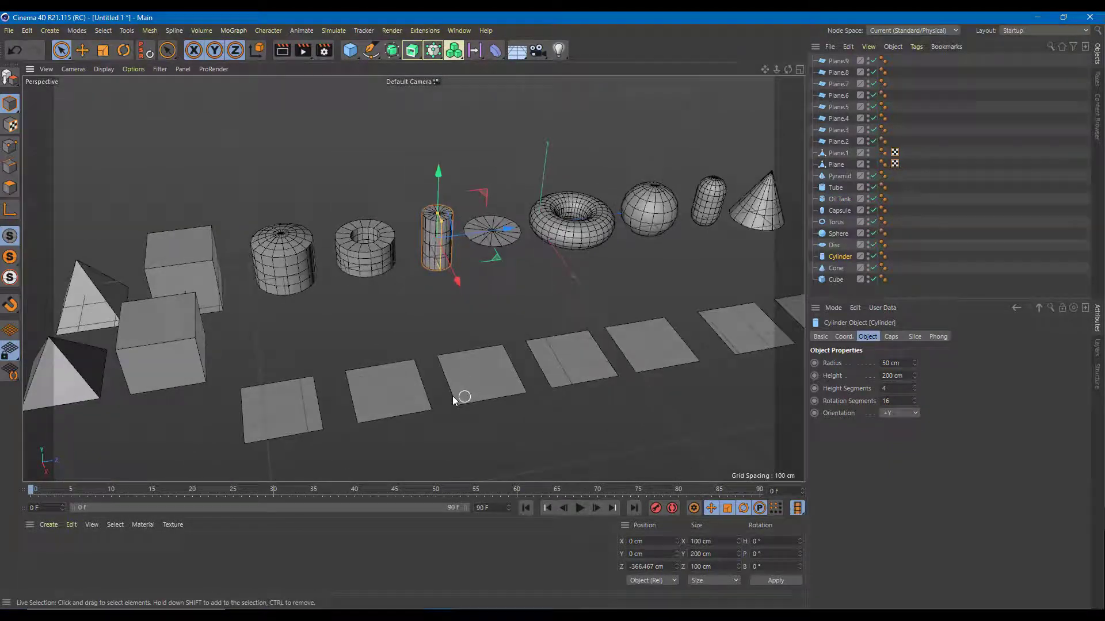
{"action": "left_click", "coordinate": [187, 343]}
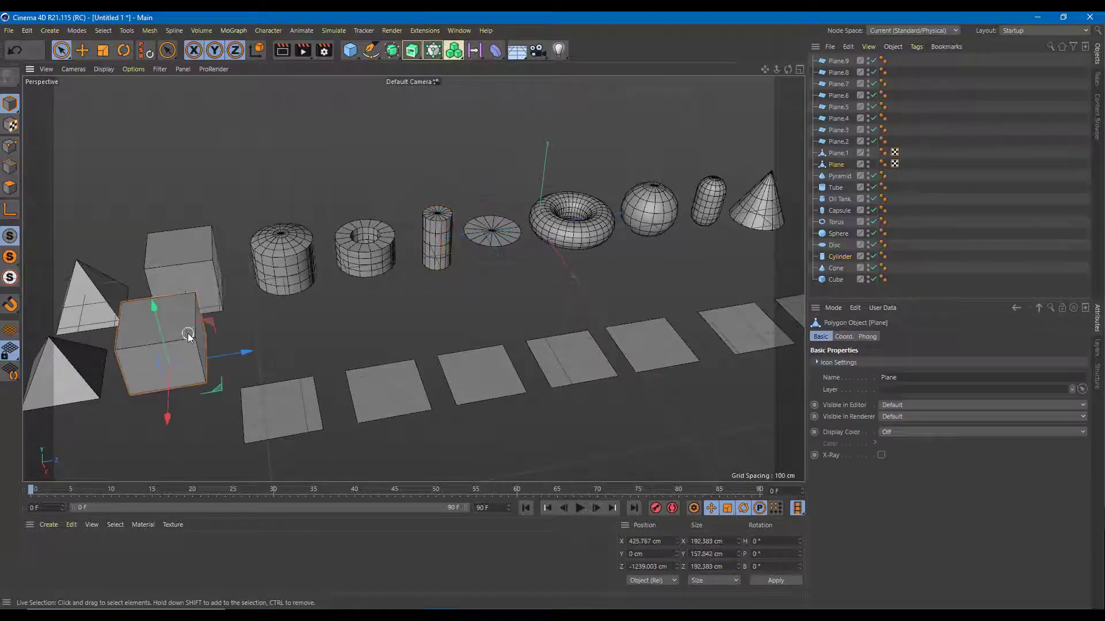
Step: Scale Plane.4, in front of the cylinder, down to about 76 cm square and make it editable
{"action": "left_click", "coordinate": [500, 373]}
{"action": "scroll", "coordinate": [518, 368], "scroll_direction": "up", "scroll_amount": 3}
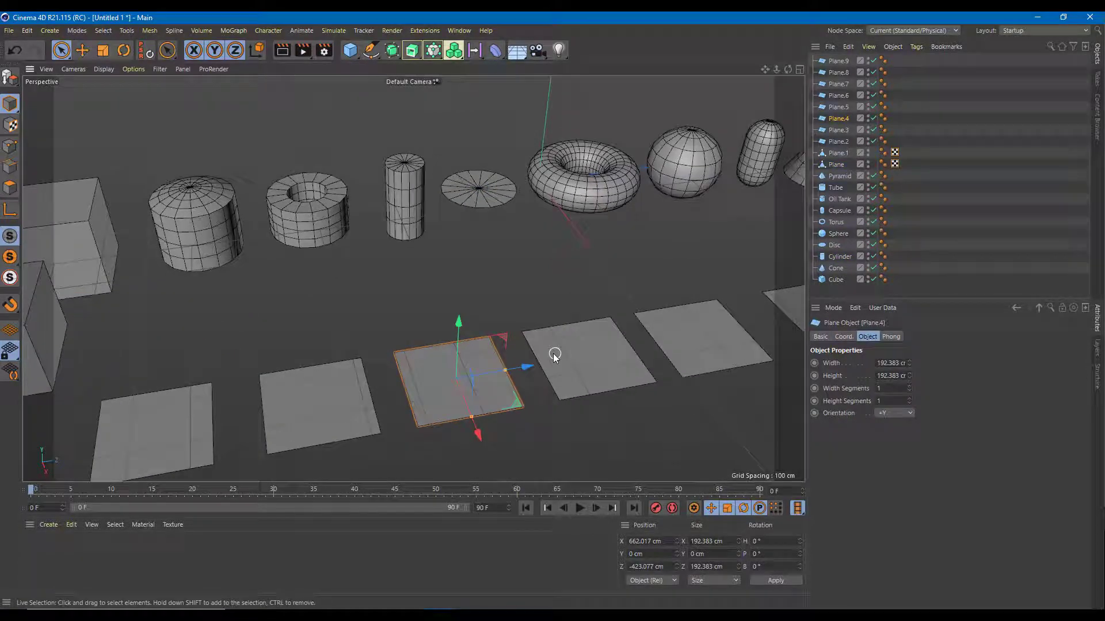
{"action": "key", "text": "t"}
{"action": "left_click_drag", "start_coordinate": [525, 368], "coordinate": [483, 382]}
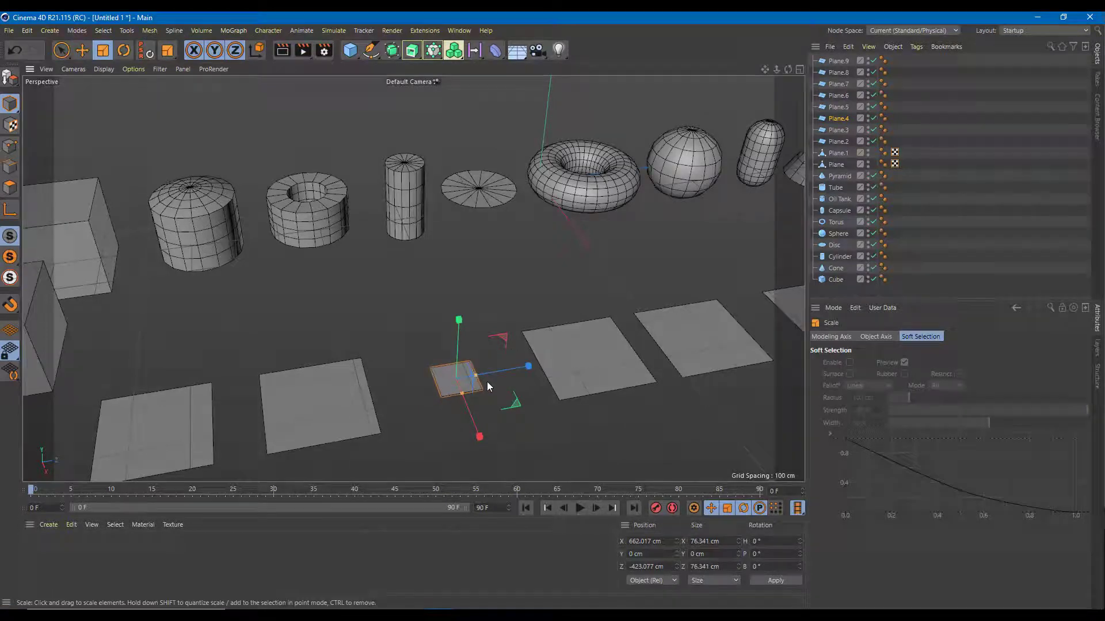
{"action": "key", "text": "c"}
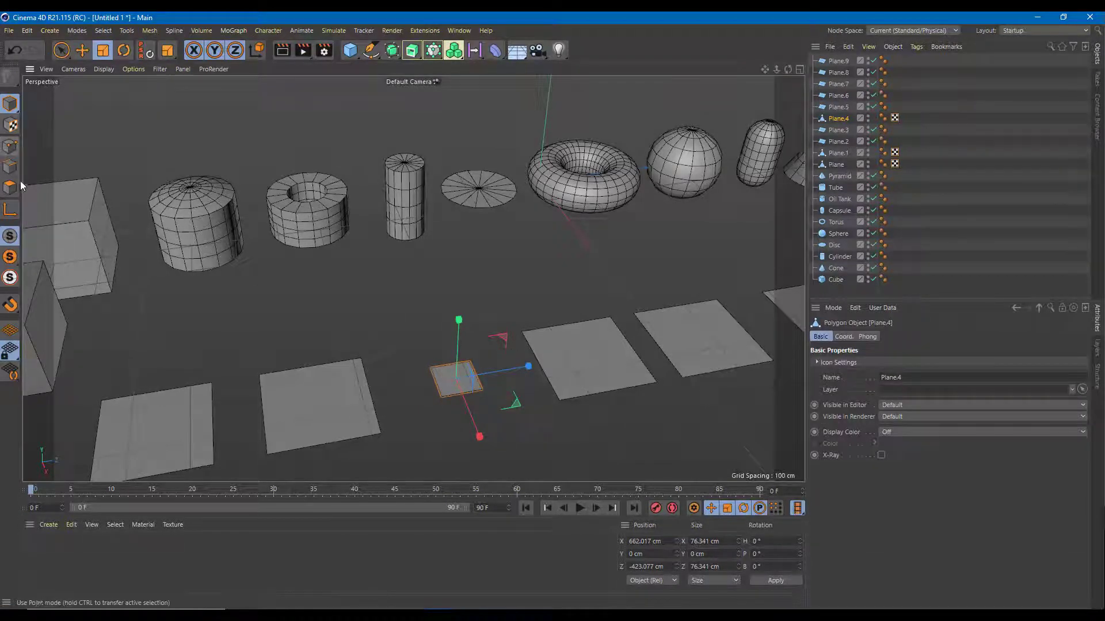
Step: Extrude Plane.4's polygon and raise its top face to about 194 cm to form a tall box
{"action": "left_click", "coordinate": [10, 187]}
{"action": "left_click", "coordinate": [466, 384]}
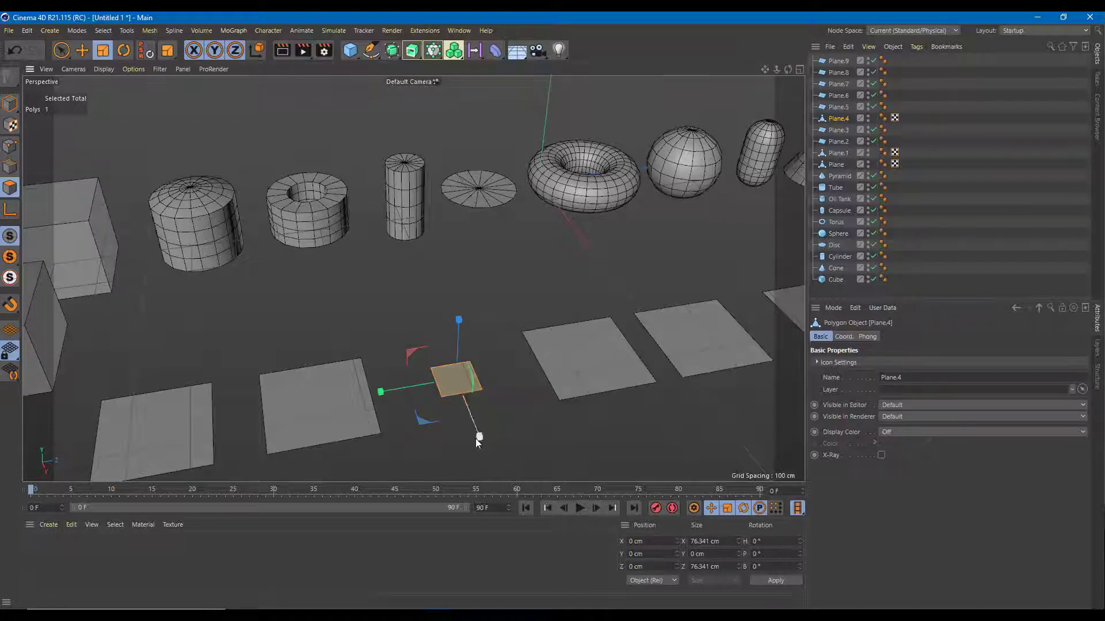
{"action": "right_click", "coordinate": [457, 377]}
{"action": "left_click", "coordinate": [500, 162]}
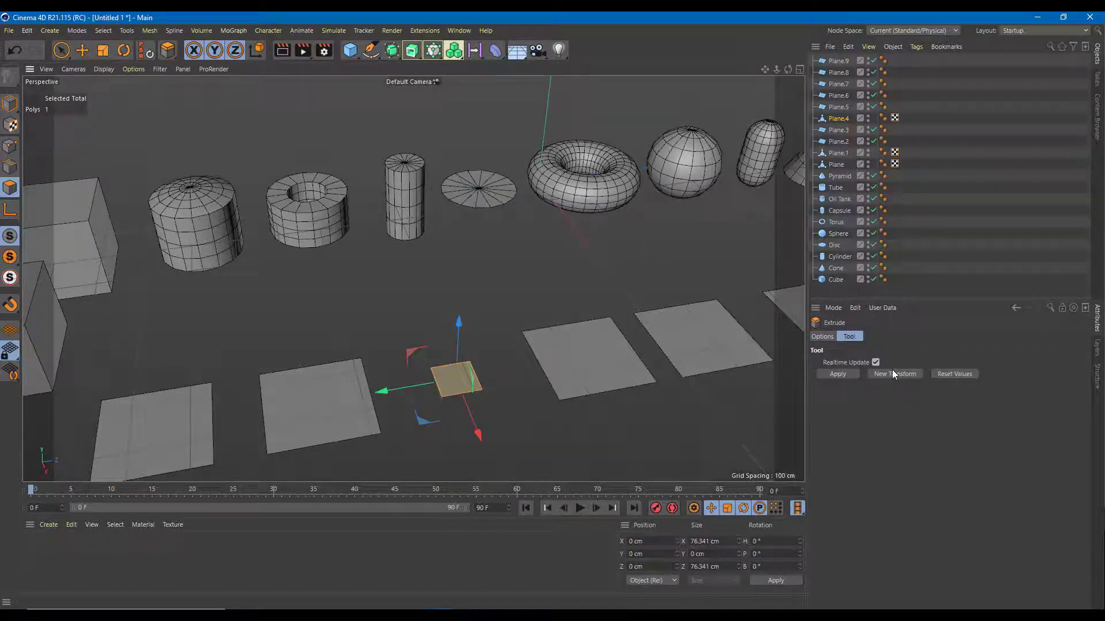
{"action": "left_click", "coordinate": [843, 377]}
{"action": "left_click_drag", "start_coordinate": [457, 326], "coordinate": [467, 235]}
{"action": "left_click_drag", "start_coordinate": [487, 291], "coordinate": [496, 273], "text": "alt"}
{"action": "scroll", "coordinate": [488, 308], "scroll_direction": "up", "scroll_amount": 4}
{"action": "middle_click_drag", "start_coordinate": [485, 307], "coordinate": [446, 266], "text": "alt"}
{"action": "left_click_drag", "start_coordinate": [446, 264], "coordinate": [476, 277], "text": "alt"}
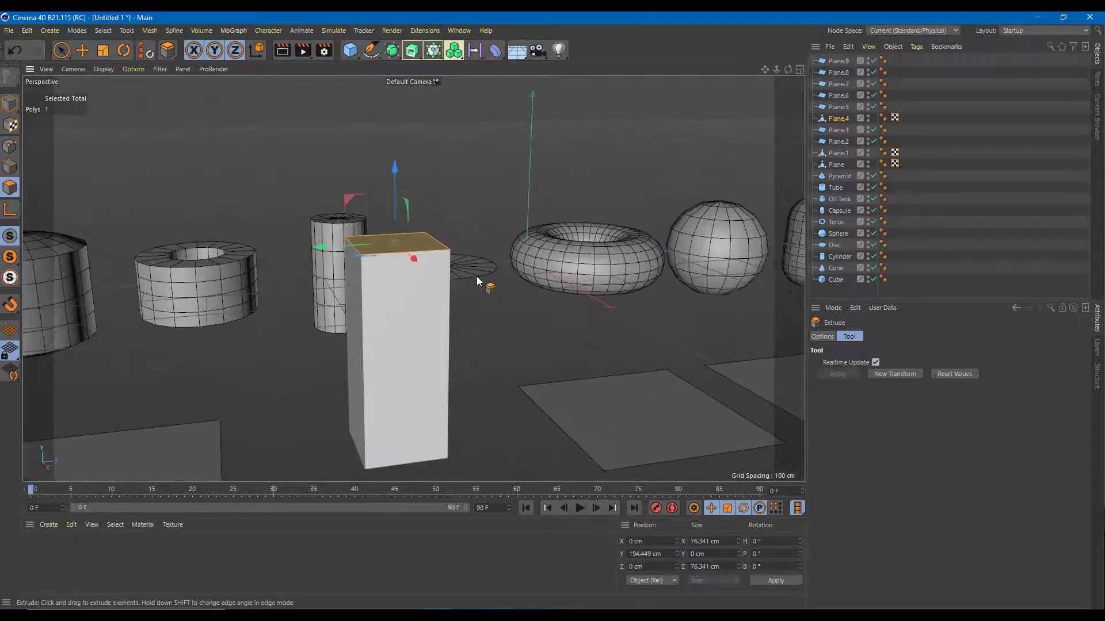
Step: Add a Subdivision Surface and make the tall box Plane.4 its child
{"action": "left_click", "coordinate": [393, 51]}
{"action": "left_click", "coordinate": [458, 65]}
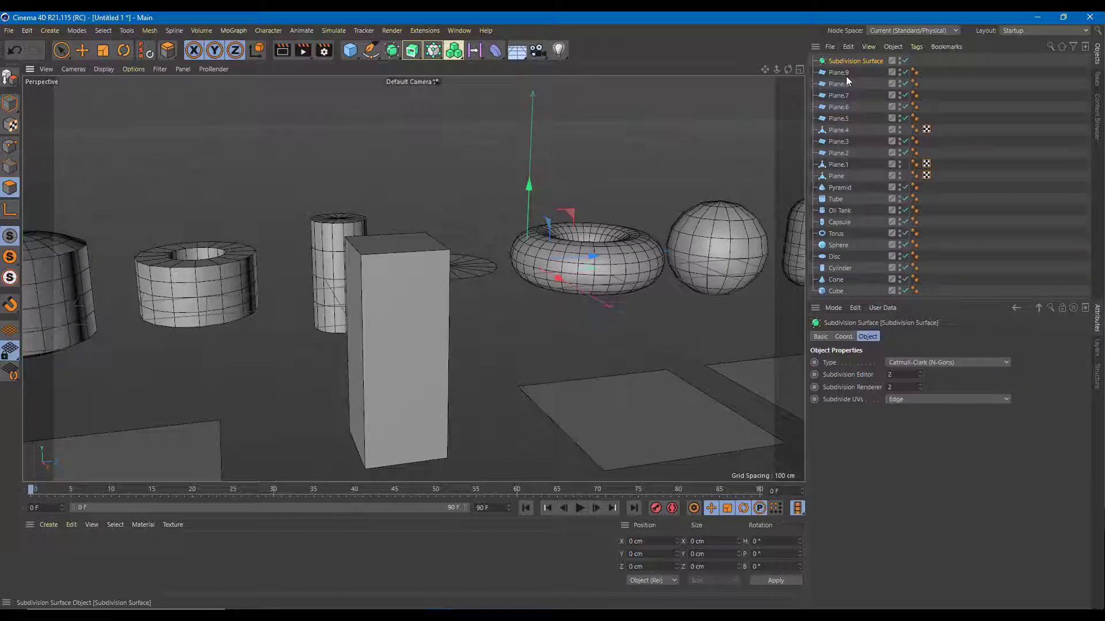
{"action": "left_click", "coordinate": [54, 52]}
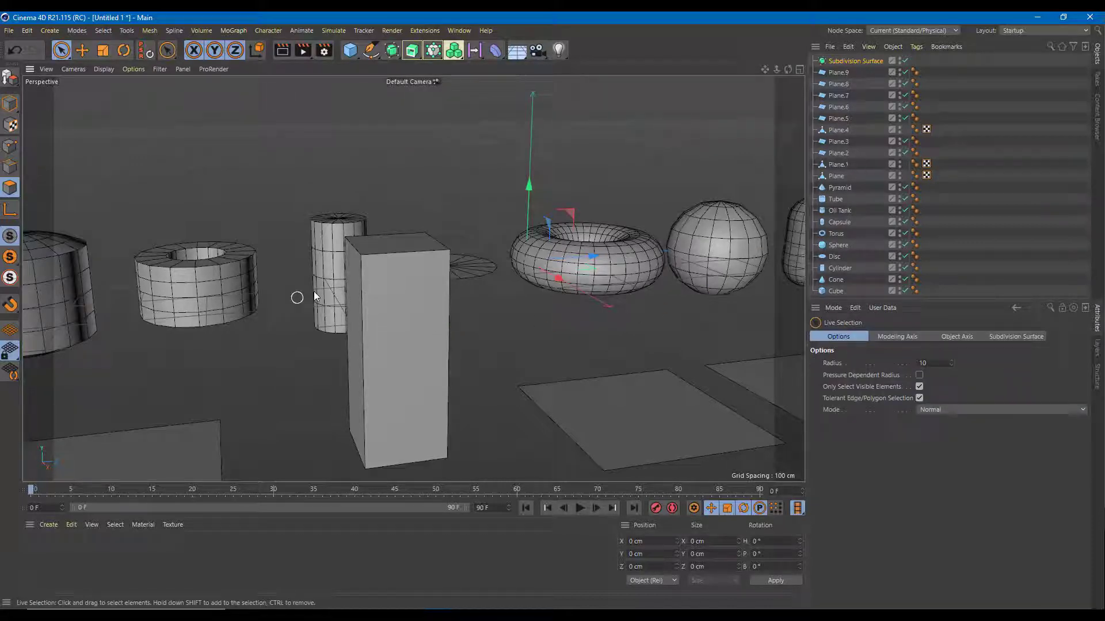
{"action": "left_click", "coordinate": [10, 104]}
{"action": "left_click", "coordinate": [432, 321]}
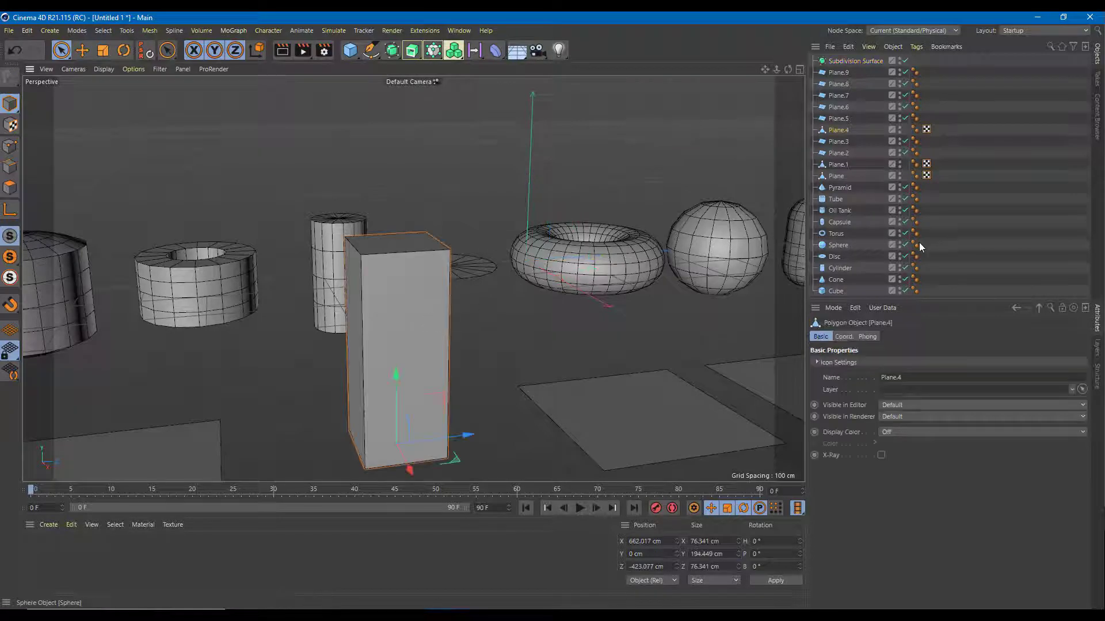
{"action": "left_click_drag", "start_coordinate": [840, 134], "coordinate": [857, 63]}
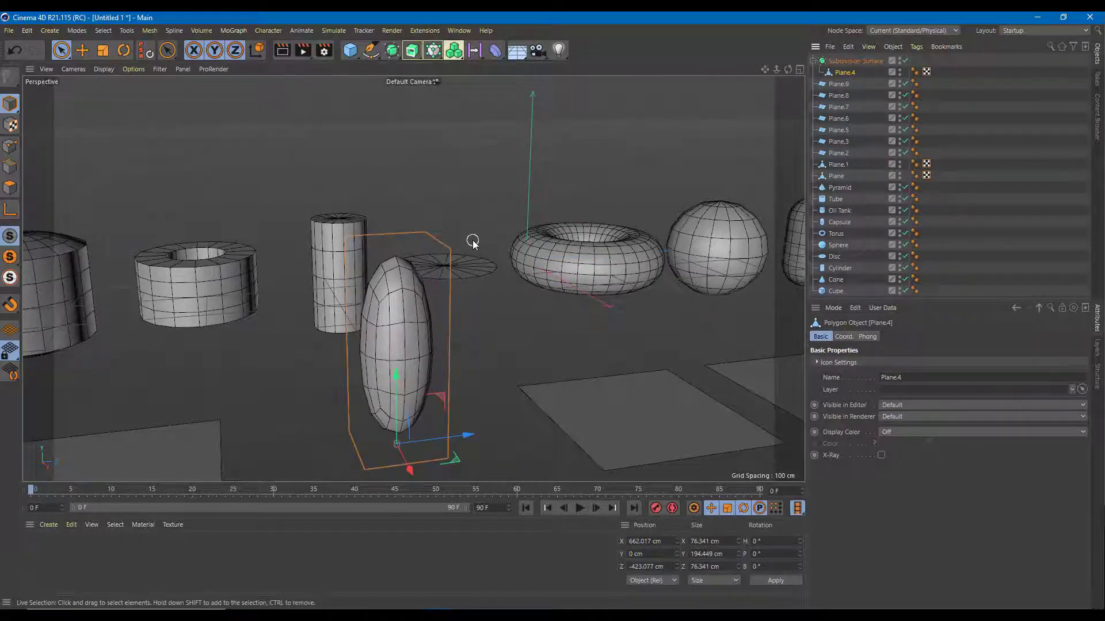
Step: Turn off the Subdivision Surface and, in edge mode, loop-cut the tall box near its top at an offset of about 98.85%
{"action": "left_click", "coordinate": [904, 60]}
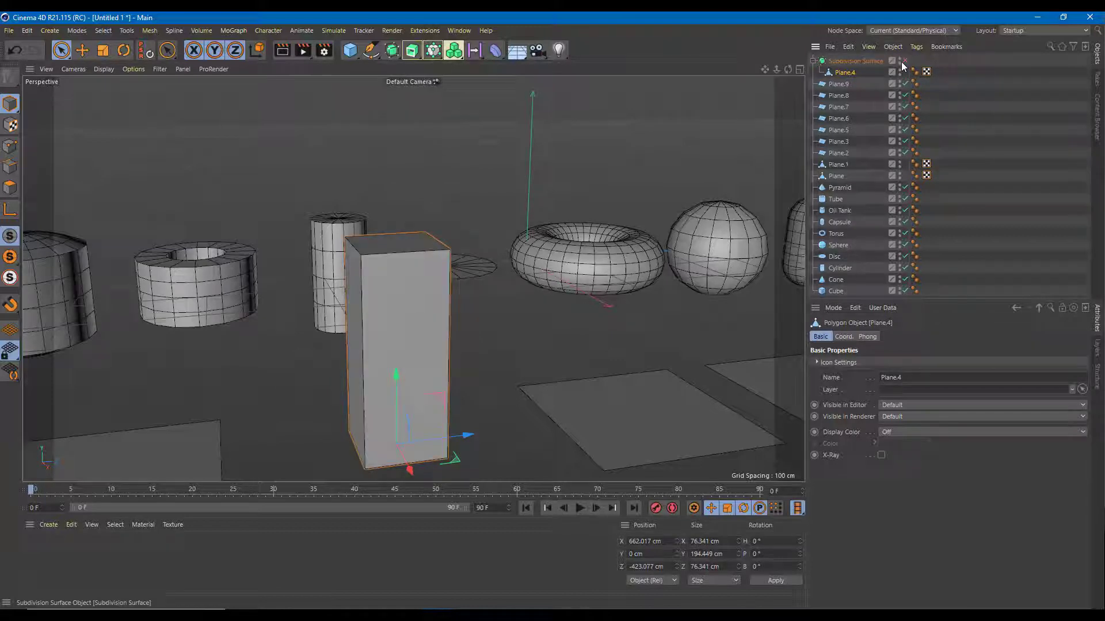
{"action": "scroll", "coordinate": [380, 254], "scroll_direction": "up", "scroll_amount": 3}
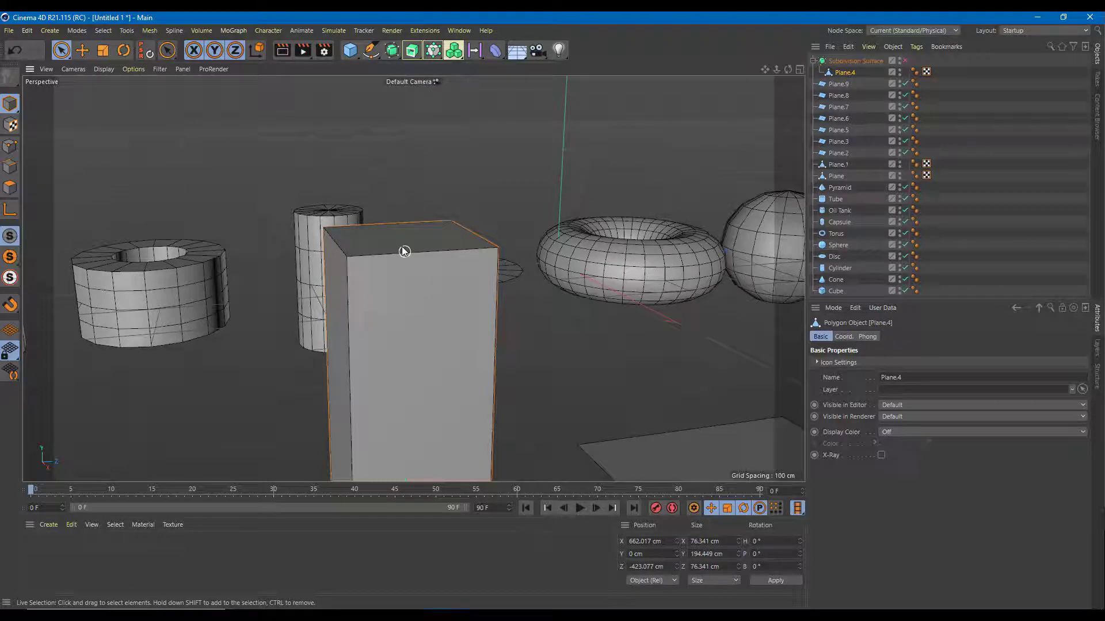
{"action": "left_click_drag", "start_coordinate": [405, 251], "coordinate": [409, 274], "text": "alt"}
{"action": "left_click", "coordinate": [10, 188]}
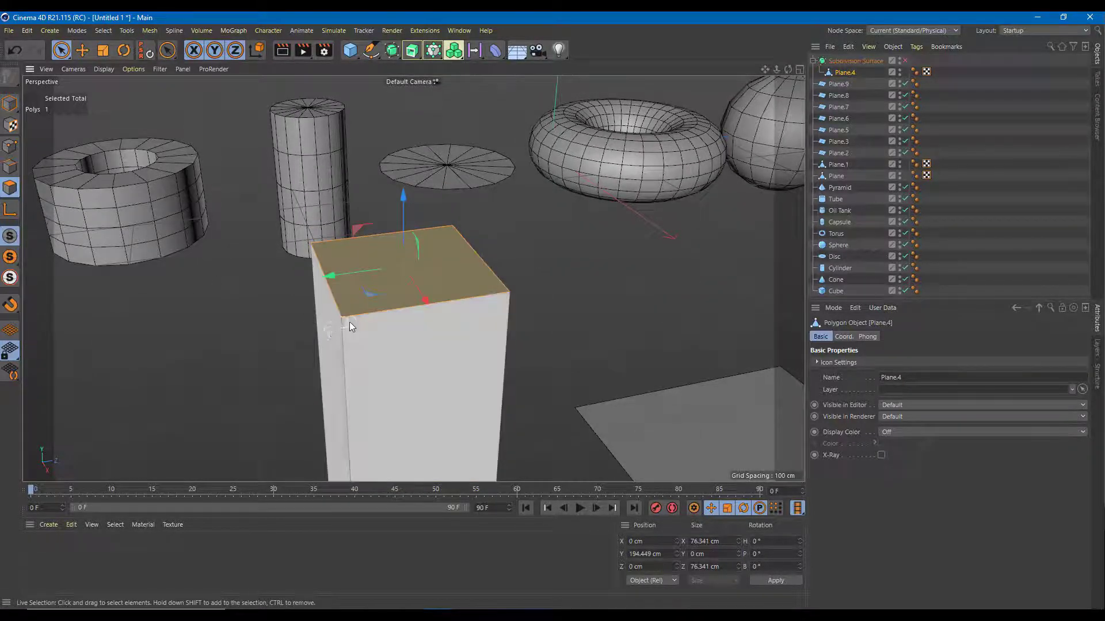
{"action": "left_click", "coordinate": [10, 167]}
{"action": "left_click_drag", "start_coordinate": [351, 328], "coordinate": [356, 293], "text": "alt"}
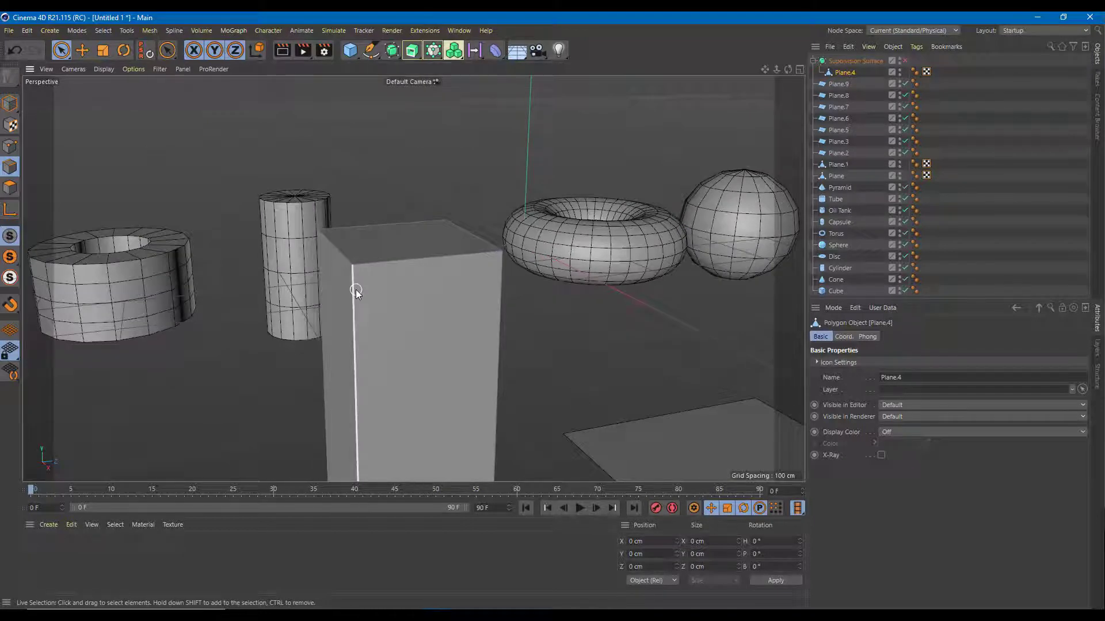
{"action": "key", "text": "k"}
{"action": "key", "text": "l"}
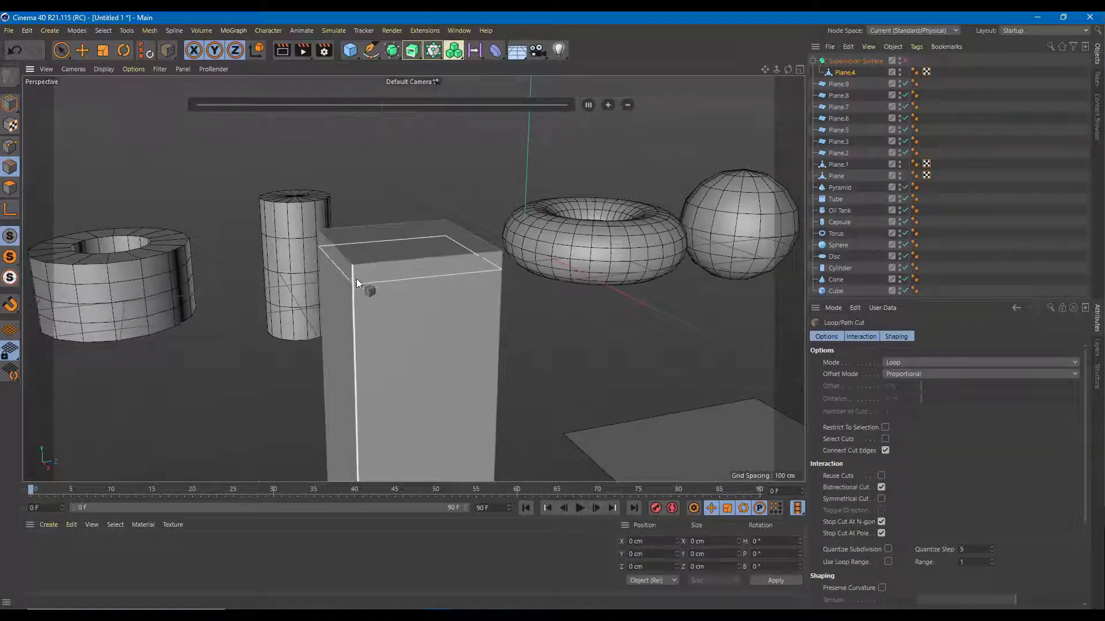
{"action": "left_click", "coordinate": [356, 271]}
Step: Loop-cut the tall box near its base at an offset of about 98.9% and turn the Subdivision Surface back on
{"action": "left_click_drag", "start_coordinate": [405, 351], "coordinate": [427, 137], "text": "alt"}
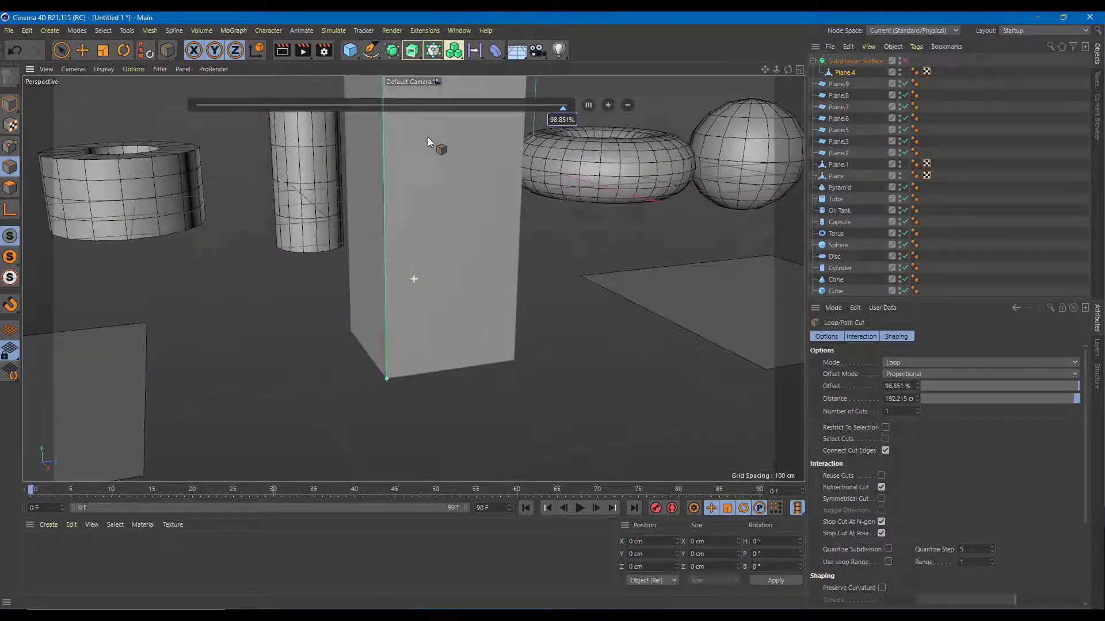
{"action": "left_click", "coordinate": [517, 356]}
{"action": "left_click_drag", "start_coordinate": [517, 356], "coordinate": [443, 439], "text": "alt"}
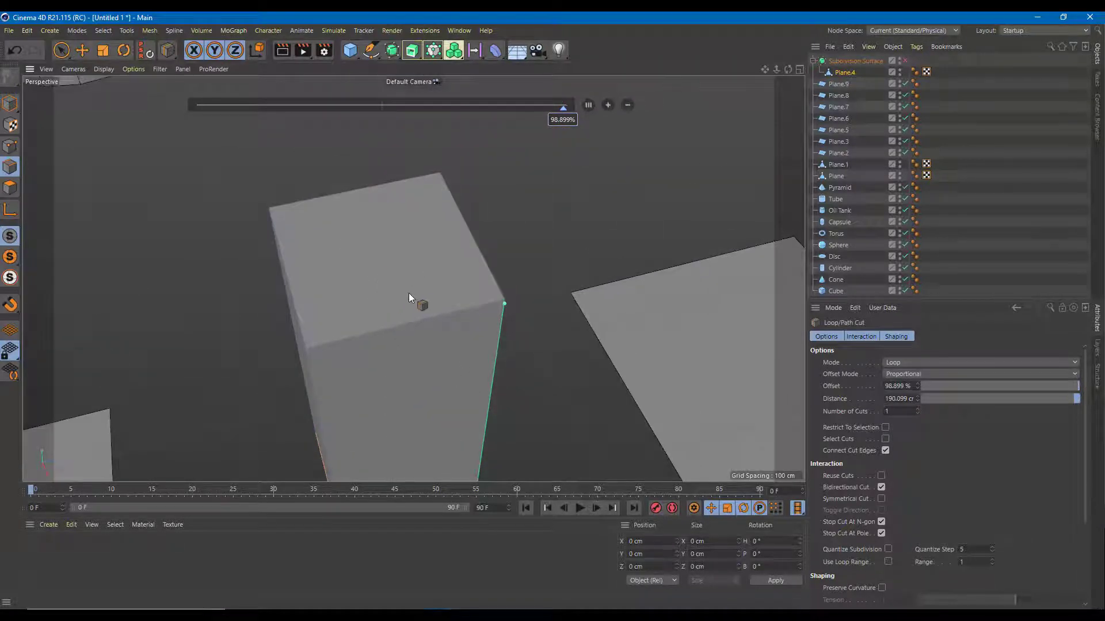
{"action": "left_click", "coordinate": [906, 61]}
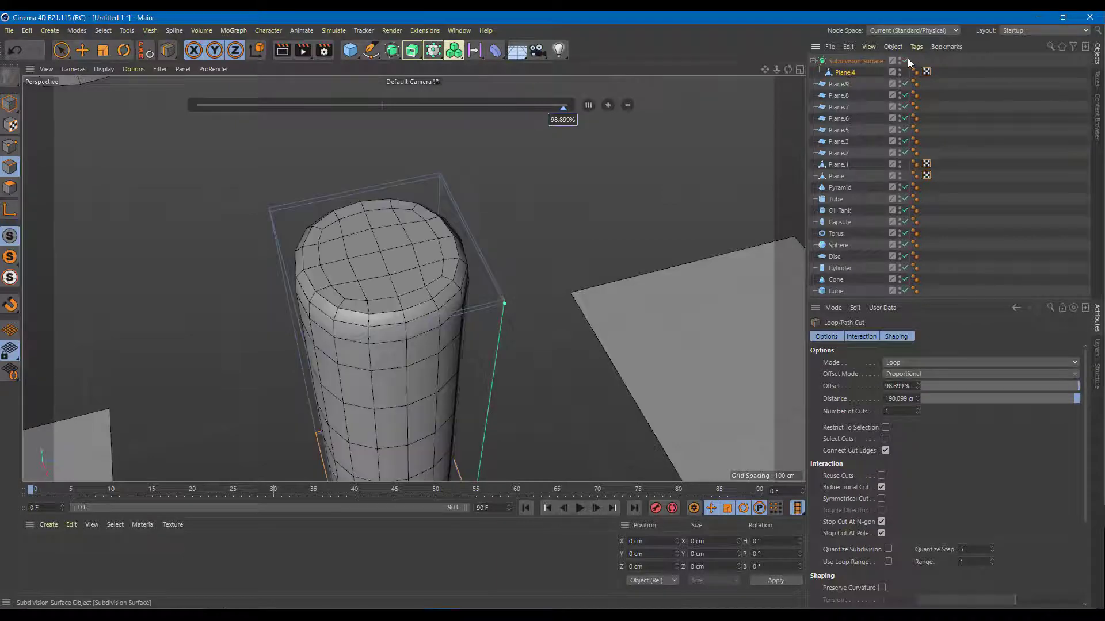
Step: Loop-cut the narrow rim strip at the top of the tall box at an offset of about 52.1%
{"action": "mouse_move", "coordinate": [508, 253]}
{"action": "left_mouse_down", "text": "alt"}
{"action": "mouse_move", "coordinate": [522, 239]}
{"action": "mouse_move", "coordinate": [483, 176]}
{"action": "mouse_move", "coordinate": [496, 283]}
{"action": "mouse_move", "coordinate": [487, 252]}
{"action": "left_mouse_up", "text": "alt"}
{"action": "right_click_drag", "start_coordinate": [435, 296], "coordinate": [473, 297], "text": "alt"}
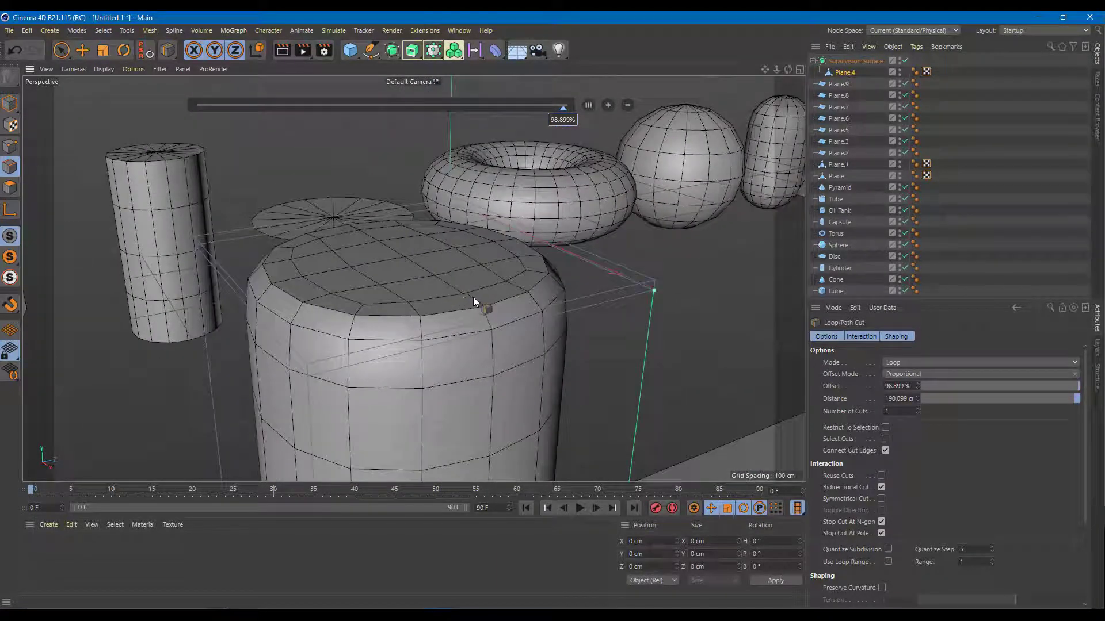
{"action": "left_click", "coordinate": [307, 370]}
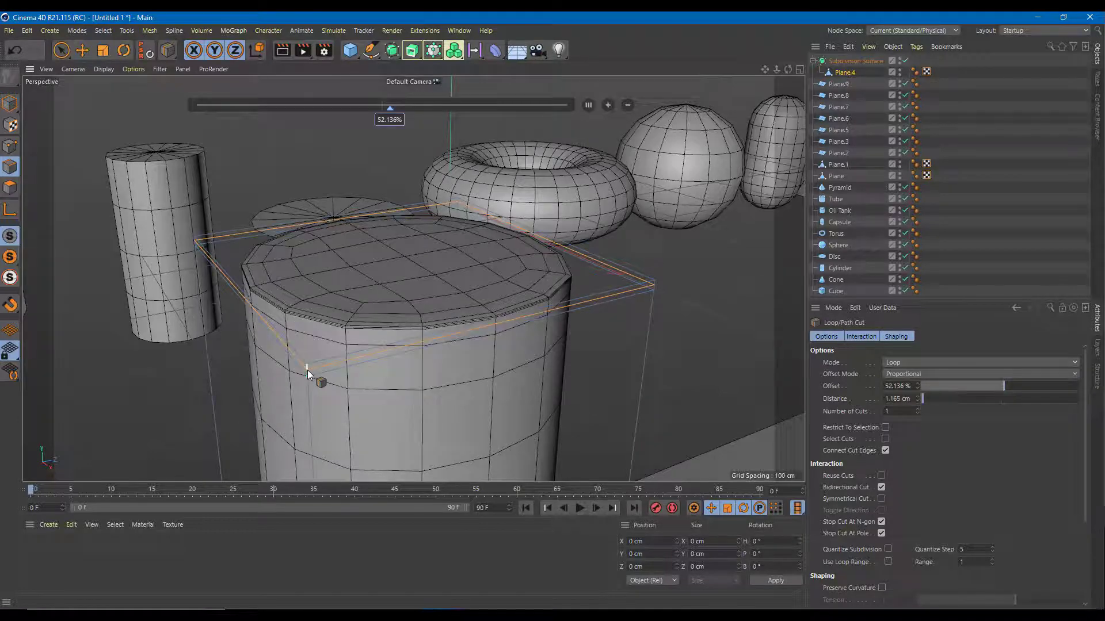
Step: Loop-cut the narrow rim strip at the base of the tall box at an offset of about 51.4%
{"action": "scroll", "coordinate": [451, 424], "scroll_direction": "up", "scroll_amount": 5}
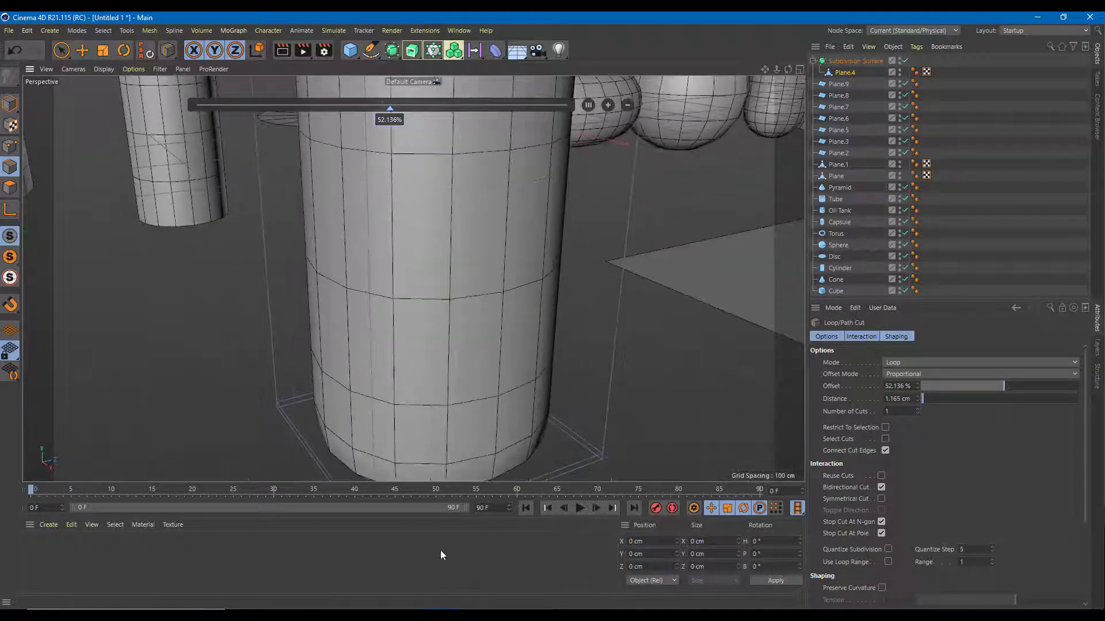
{"action": "middle_click_drag", "start_coordinate": [458, 454], "coordinate": [470, 288], "text": "alt"}
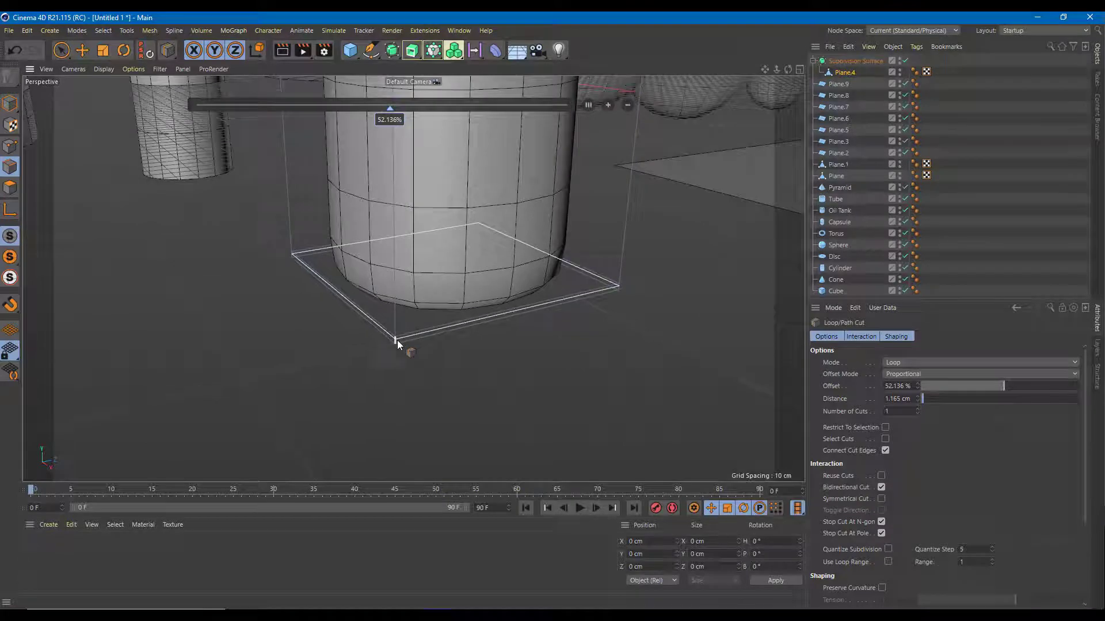
{"action": "scroll", "coordinate": [455, 341], "scroll_direction": "down", "scroll_amount": 2}
{"action": "scroll", "coordinate": [458, 340], "scroll_direction": "down", "scroll_amount": 4}
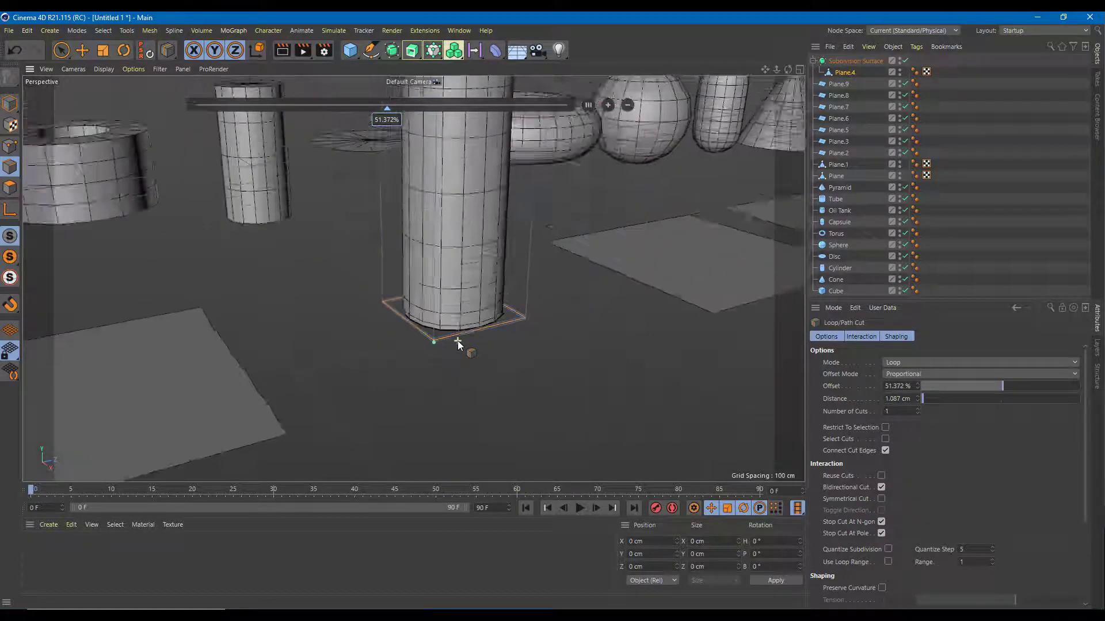
{"action": "left_click_drag", "start_coordinate": [460, 339], "coordinate": [561, 347], "text": "alt"}
{"action": "scroll", "coordinate": [513, 340], "scroll_direction": "down", "scroll_amount": 3}
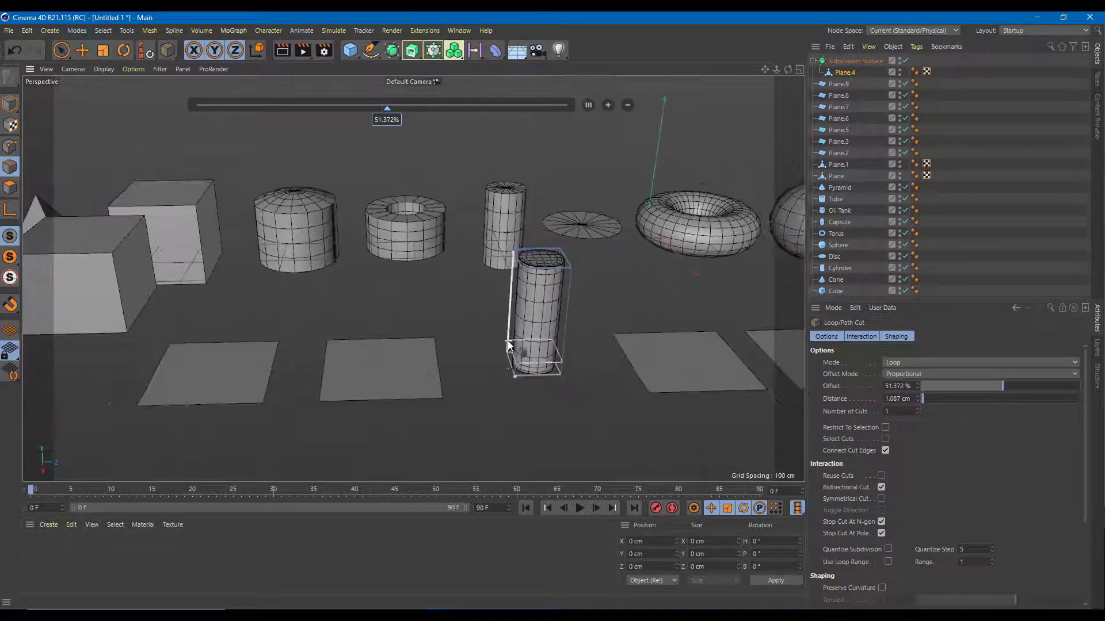
Step: Move the Subdivision Surface holding the modeled cylinder next to the original Cylinder primitive
{"action": "left_click", "coordinate": [856, 61]}
{"action": "left_click", "coordinate": [68, 51]}
{"action": "left_click_drag", "start_coordinate": [448, 266], "coordinate": [675, 384], "text": "alt"}
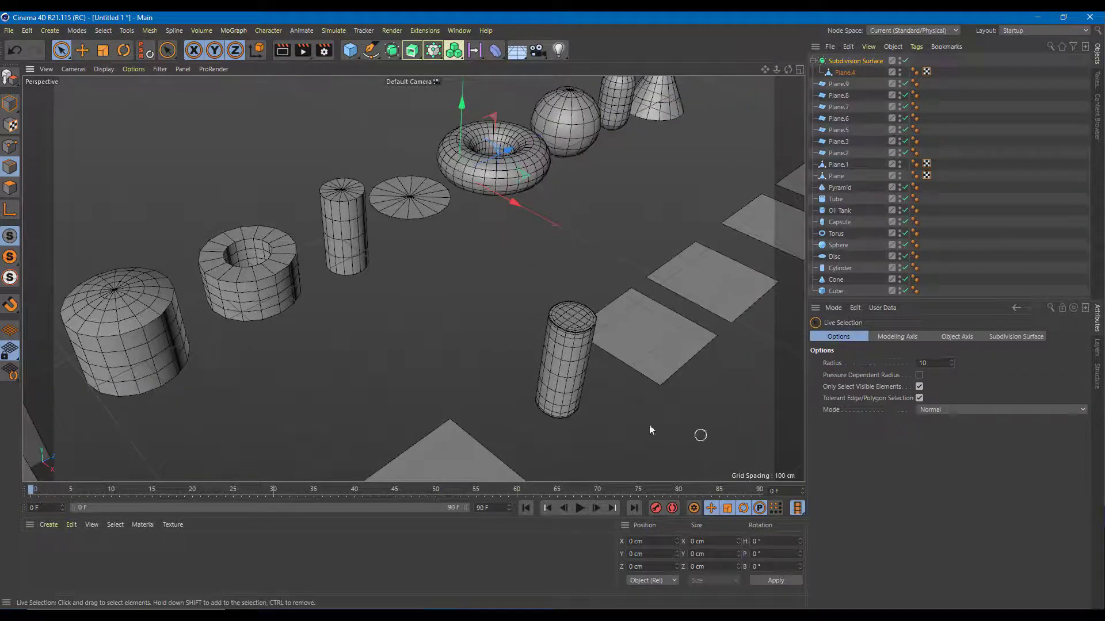
{"action": "left_click", "coordinate": [847, 116]}
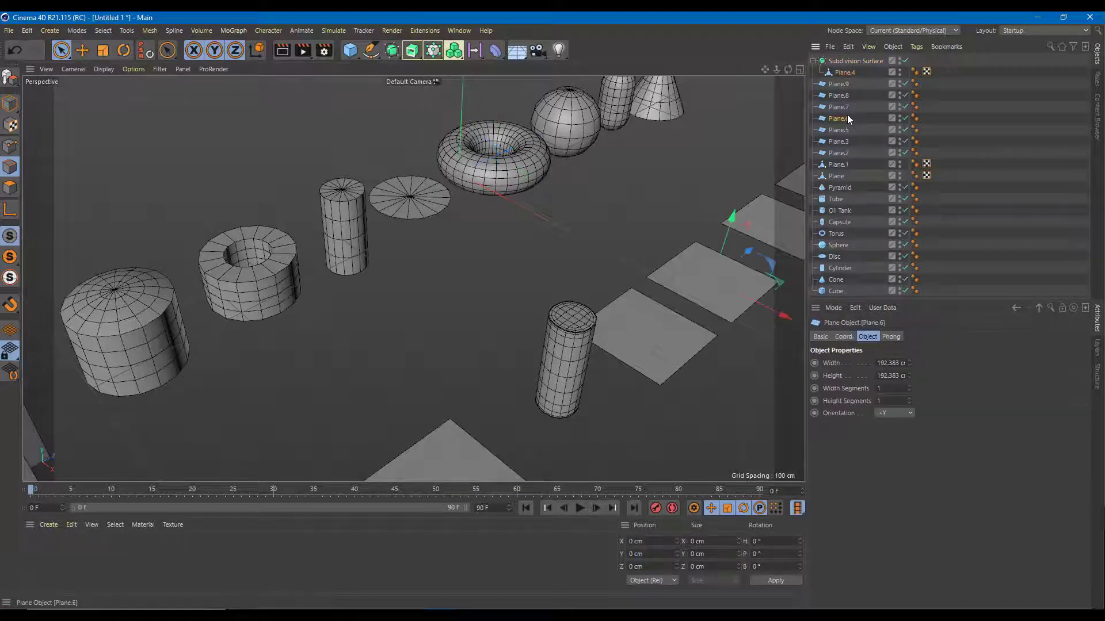
{"action": "left_click", "coordinate": [850, 60]}
{"action": "left_click_drag", "start_coordinate": [513, 203], "coordinate": [414, 166]}
{"action": "left_click_drag", "start_coordinate": [617, 210], "coordinate": [596, 247], "text": "alt"}
{"action": "middle_click_drag", "start_coordinate": [597, 247], "coordinate": [595, 245], "text": "alt"}
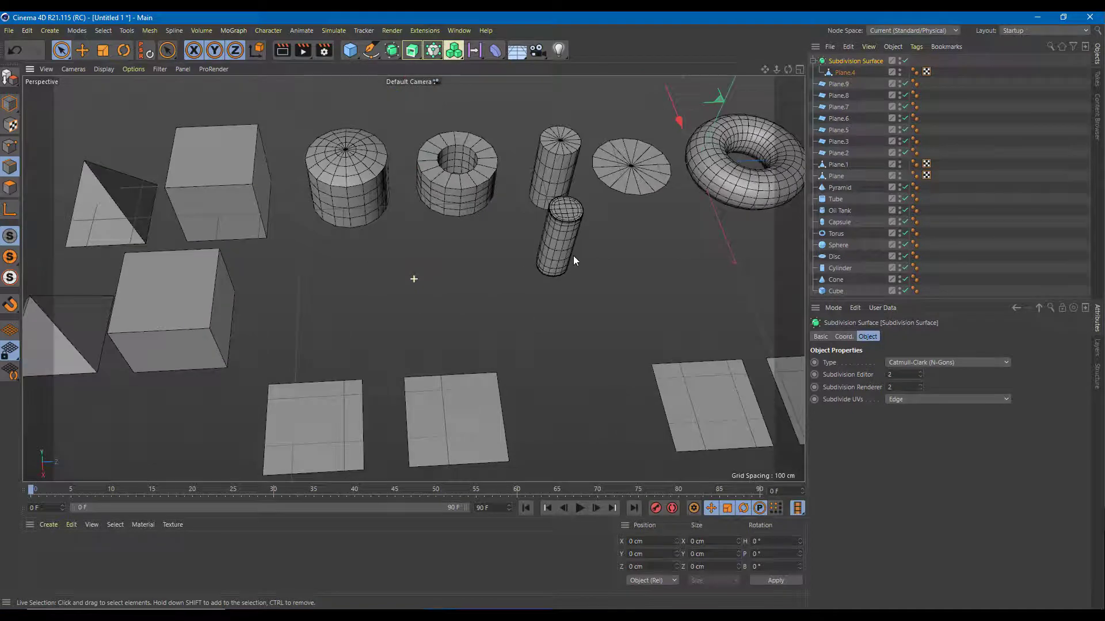
{"action": "left_click_drag", "start_coordinate": [454, 320], "coordinate": [455, 379], "text": "alt"}
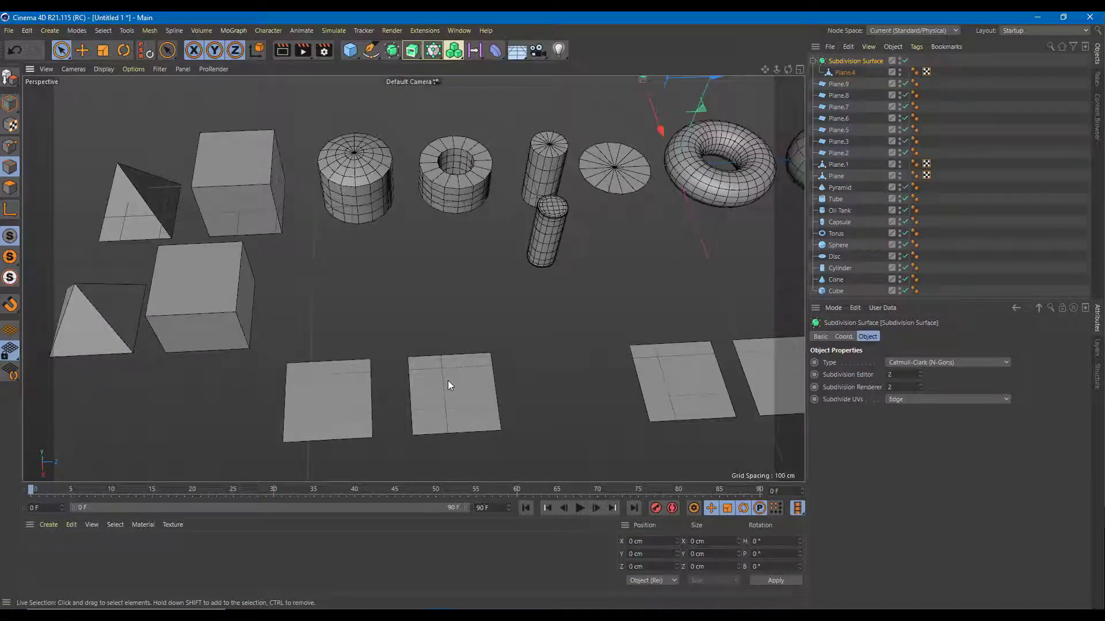
Step: Select Plane.5, the flat plane in front of the Disc, and set its width and height segments to 2
{"action": "left_click", "coordinate": [838, 84]}
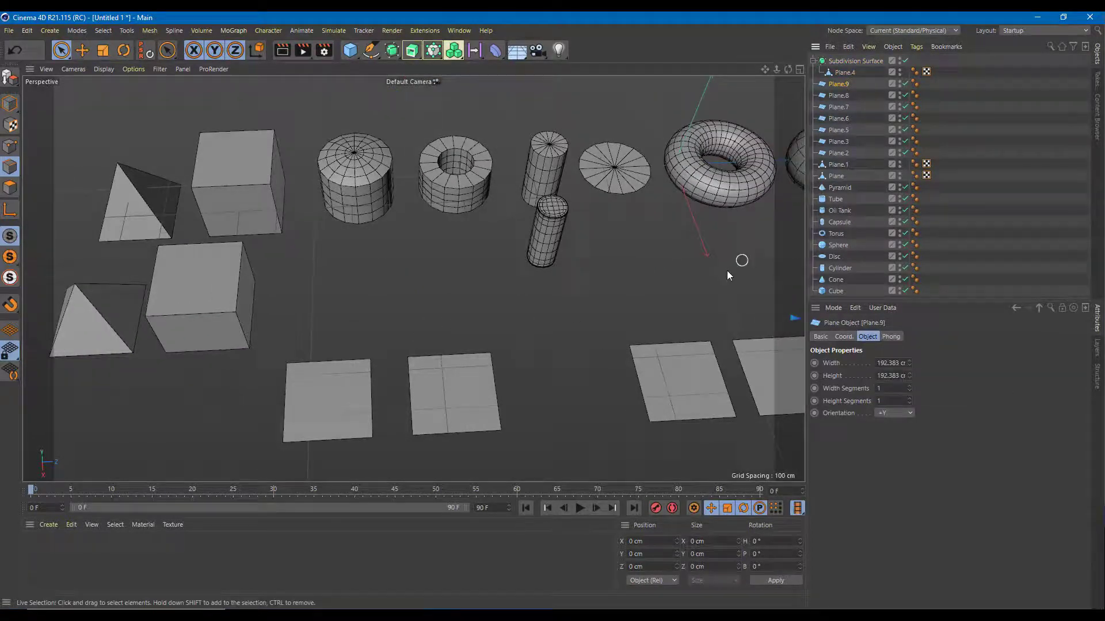
{"action": "left_click_drag", "start_coordinate": [641, 214], "coordinate": [447, 282], "text": "alt"}
{"action": "scroll", "coordinate": [447, 281], "scroll_direction": "down", "scroll_amount": 5}
{"action": "middle_click_drag", "start_coordinate": [458, 176], "coordinate": [473, 323], "text": "alt"}
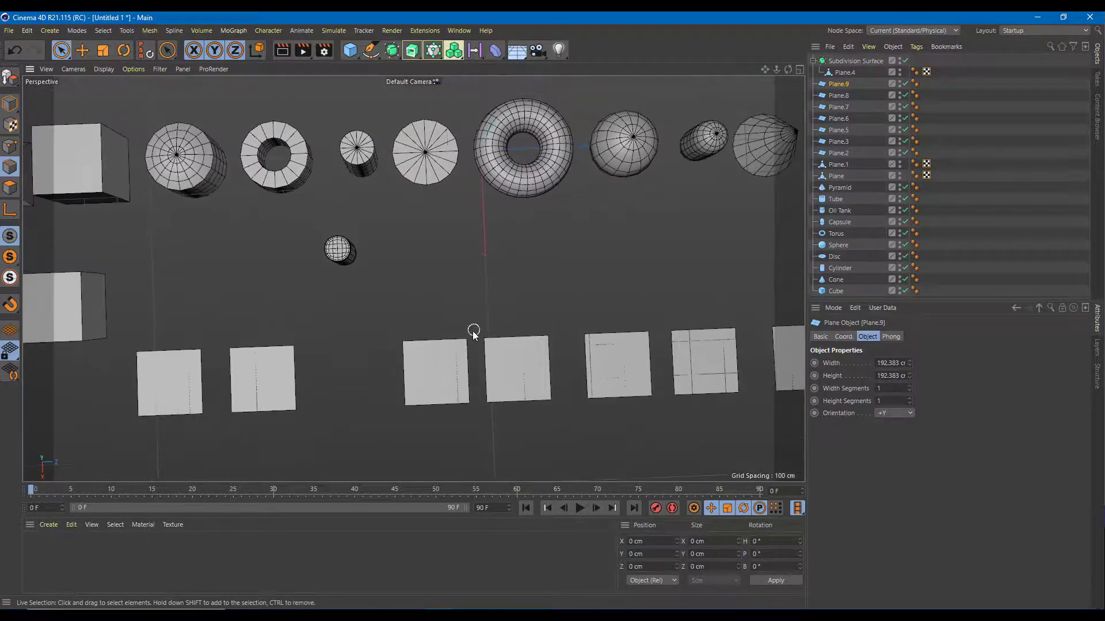
{"action": "left_click_drag", "start_coordinate": [474, 323], "coordinate": [475, 279], "text": "alt"}
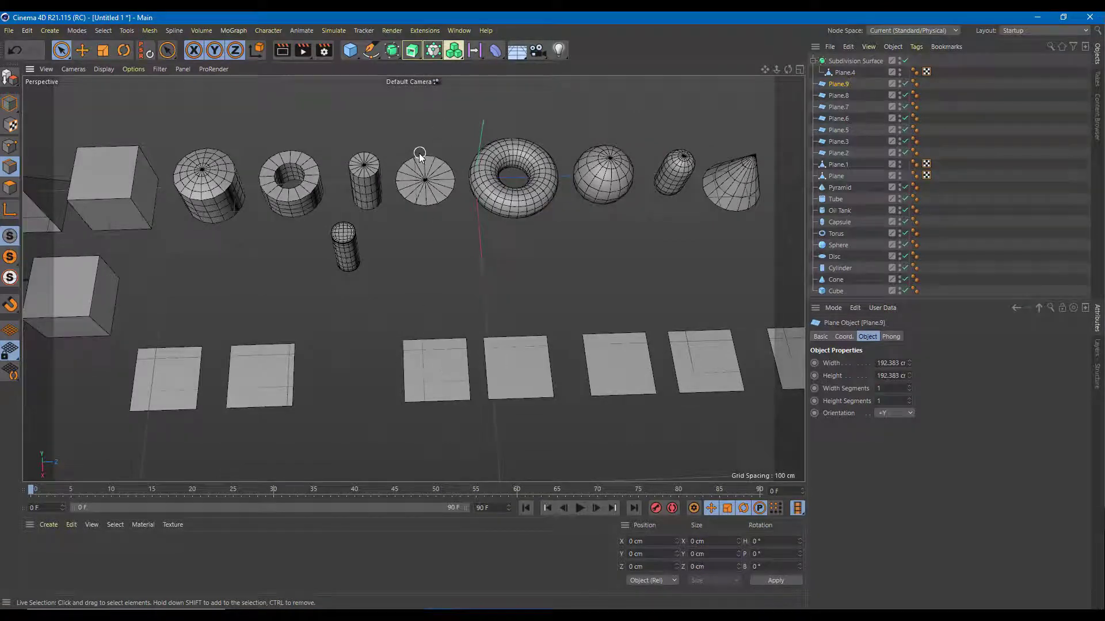
{"action": "scroll", "coordinate": [438, 197], "scroll_direction": "up", "scroll_amount": 3}
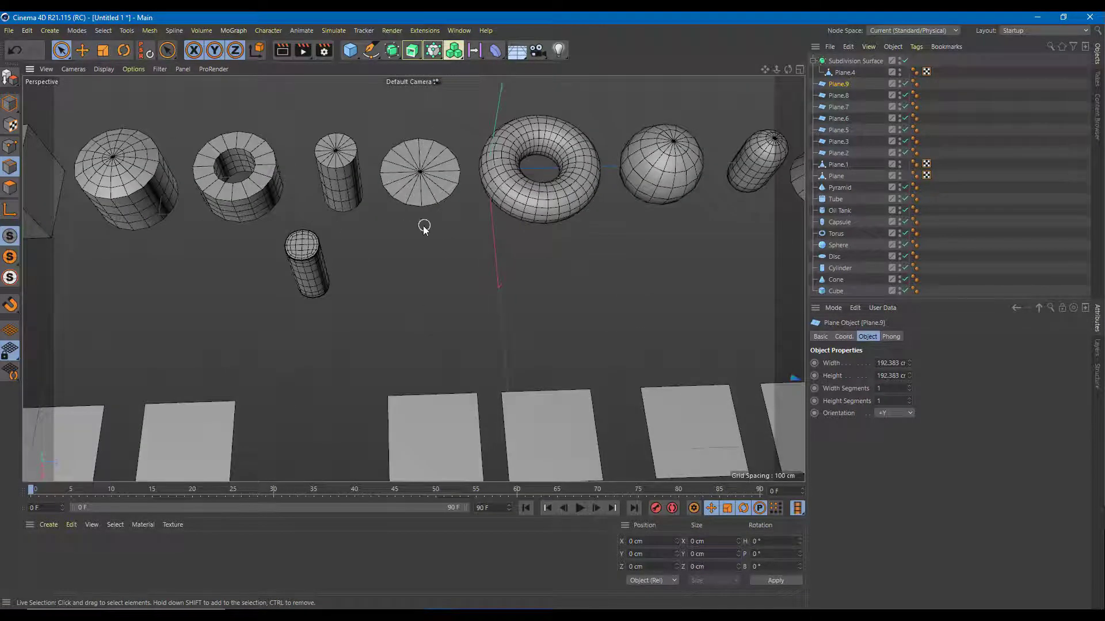
{"action": "middle_click_drag", "start_coordinate": [435, 229], "coordinate": [429, 205], "text": "alt"}
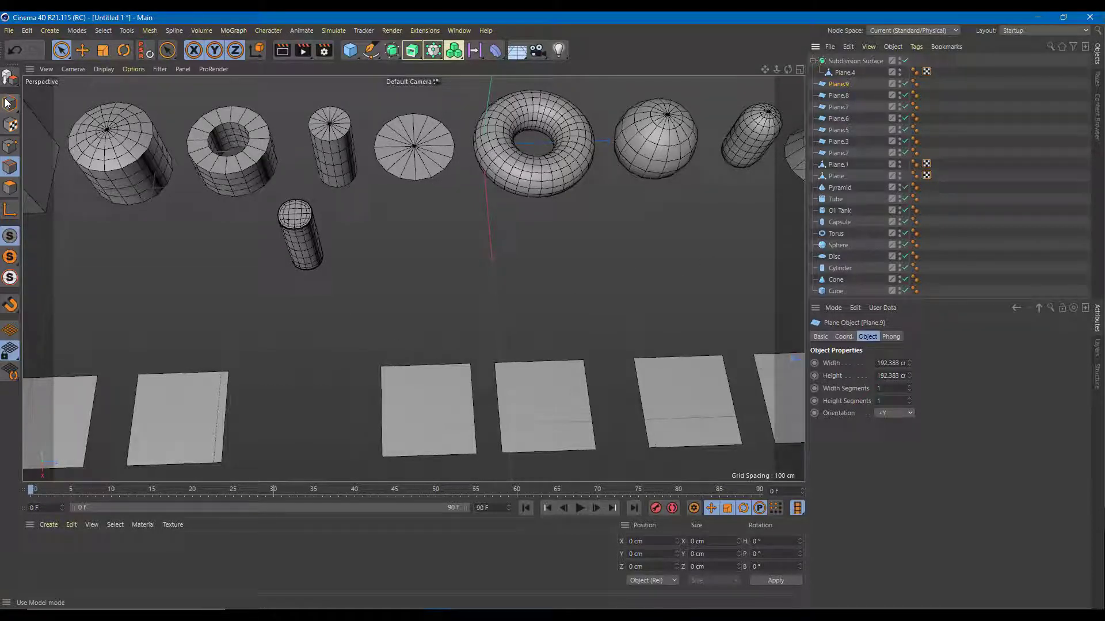
{"action": "left_click", "coordinate": [439, 409]}
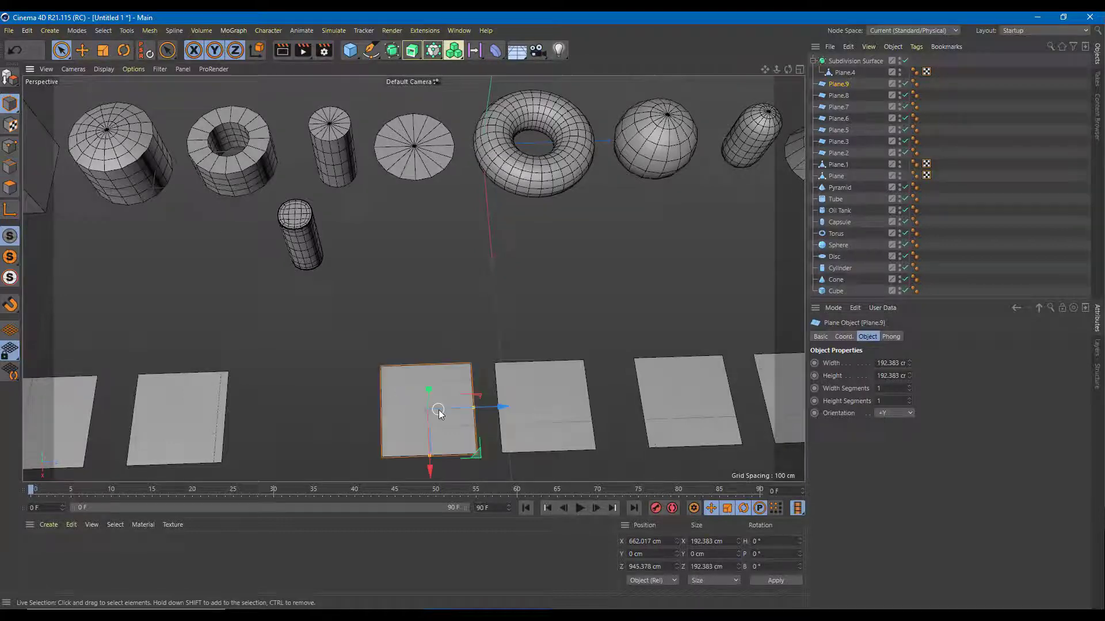
{"action": "scroll", "coordinate": [486, 401], "scroll_direction": "up", "scroll_amount": 2}
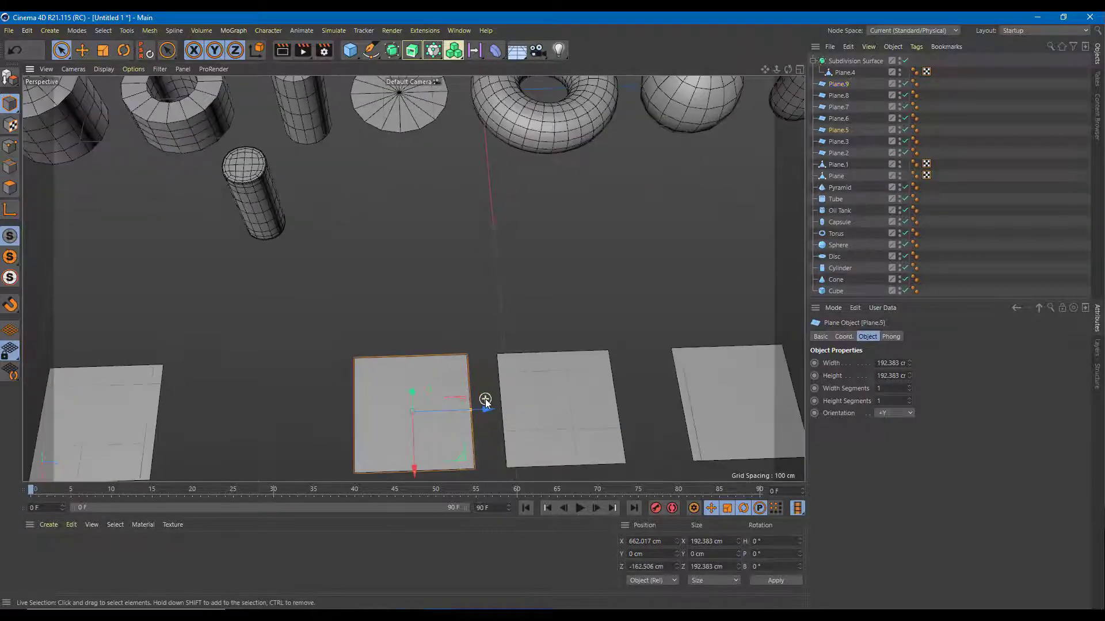
{"action": "scroll", "coordinate": [534, 360], "scroll_direction": "up", "scroll_amount": 2}
{"action": "middle_click_drag", "start_coordinate": [454, 352], "coordinate": [424, 282], "text": "alt"}
{"action": "left_click", "coordinate": [910, 387]}
{"action": "left_click", "coordinate": [910, 399]}
{"action": "left_click_drag", "start_coordinate": [502, 373], "coordinate": [464, 320], "text": "alt"}
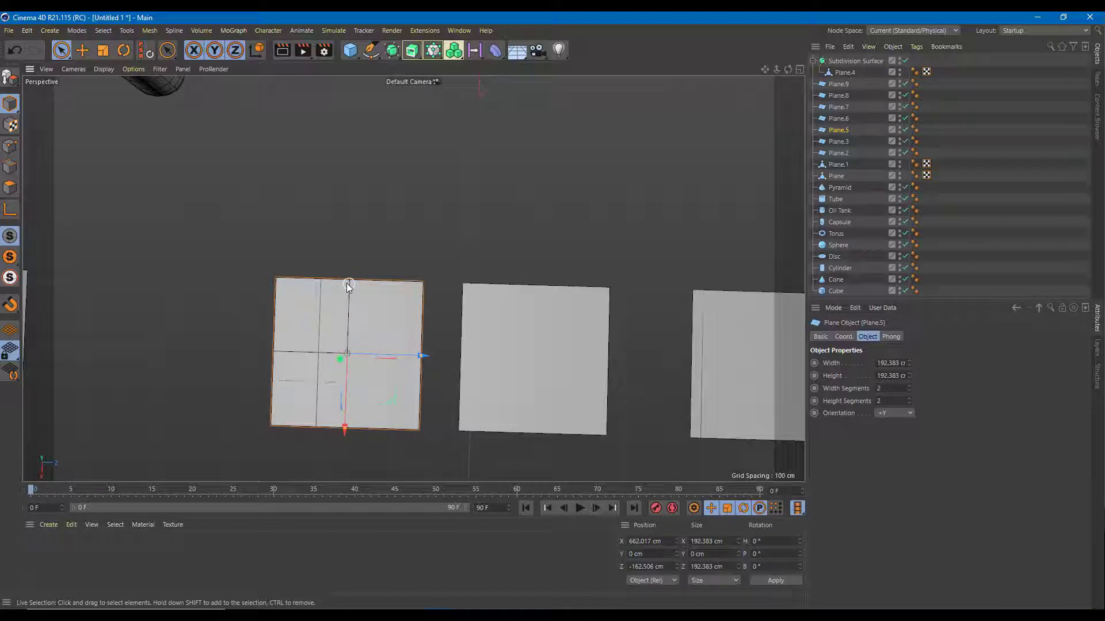
Step: Switch to point mode with Live Selection and convert Plane.5 to an editable polygon object
{"action": "left_click", "coordinate": [8, 145]}
{"action": "mouse_move", "coordinate": [349, 284]}
{"action": "left_mouse_down", "text": "alt"}
{"action": "mouse_move", "coordinate": [373, 271]}
{"action": "mouse_move", "coordinate": [360, 276]}
{"action": "left_mouse_up", "text": "alt"}
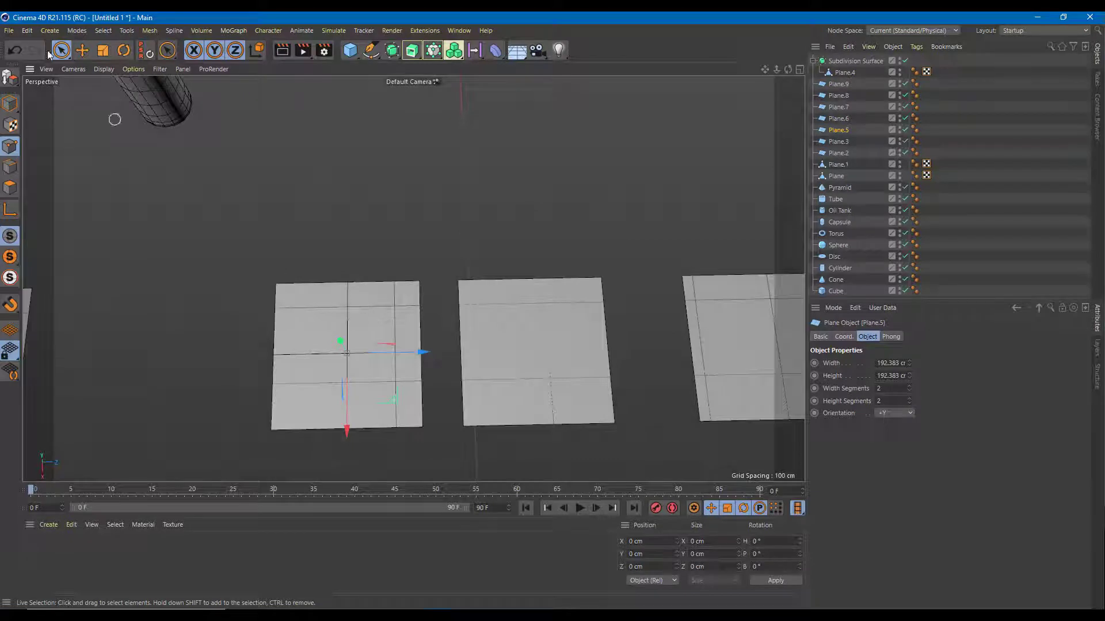
{"action": "left_click", "coordinate": [70, 57]}
{"action": "left_click", "coordinate": [115, 66]}
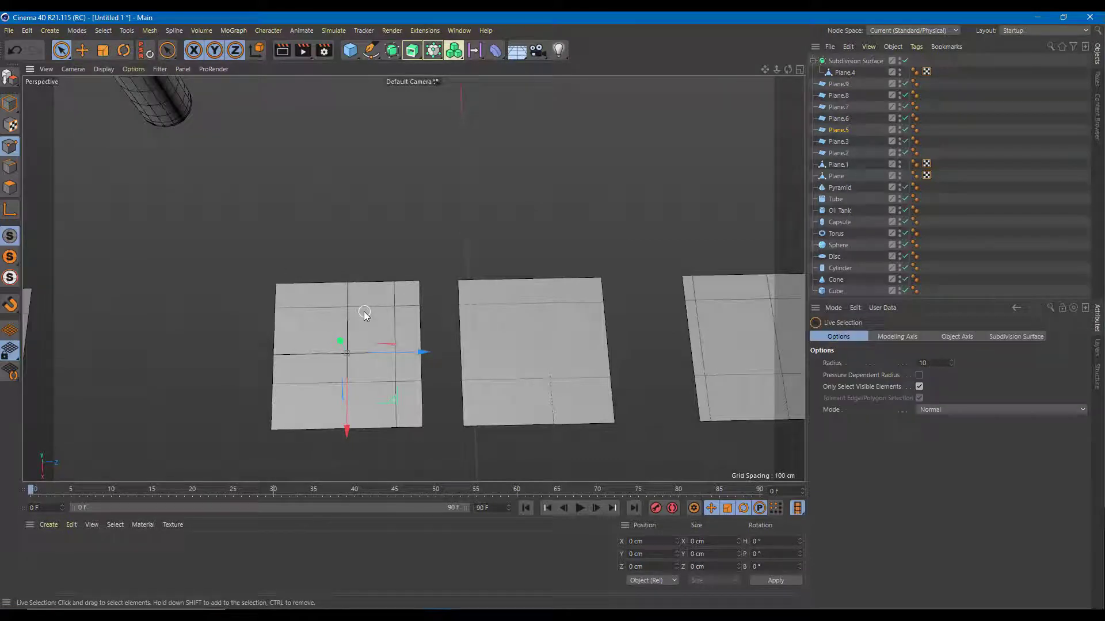
{"action": "key", "text": "c"}
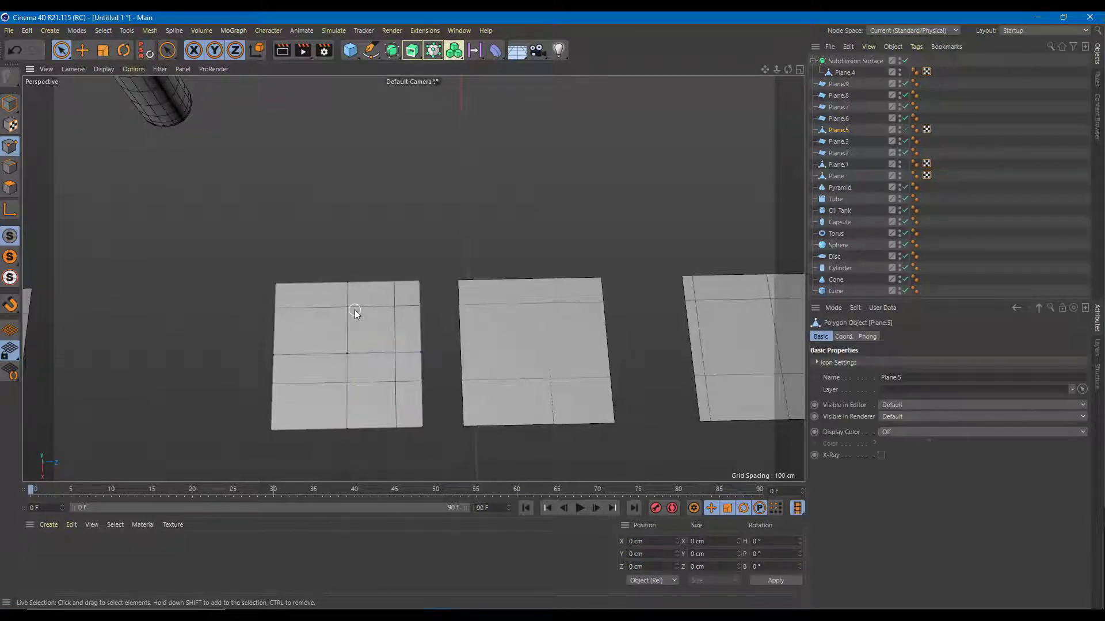
Step: Select the four side midpoints of Plane.5 and scale them outward to about 249 cm across, forming an octagon
{"action": "left_click", "coordinate": [348, 285]}
{"action": "left_click", "coordinate": [420, 352], "text": "shift"}
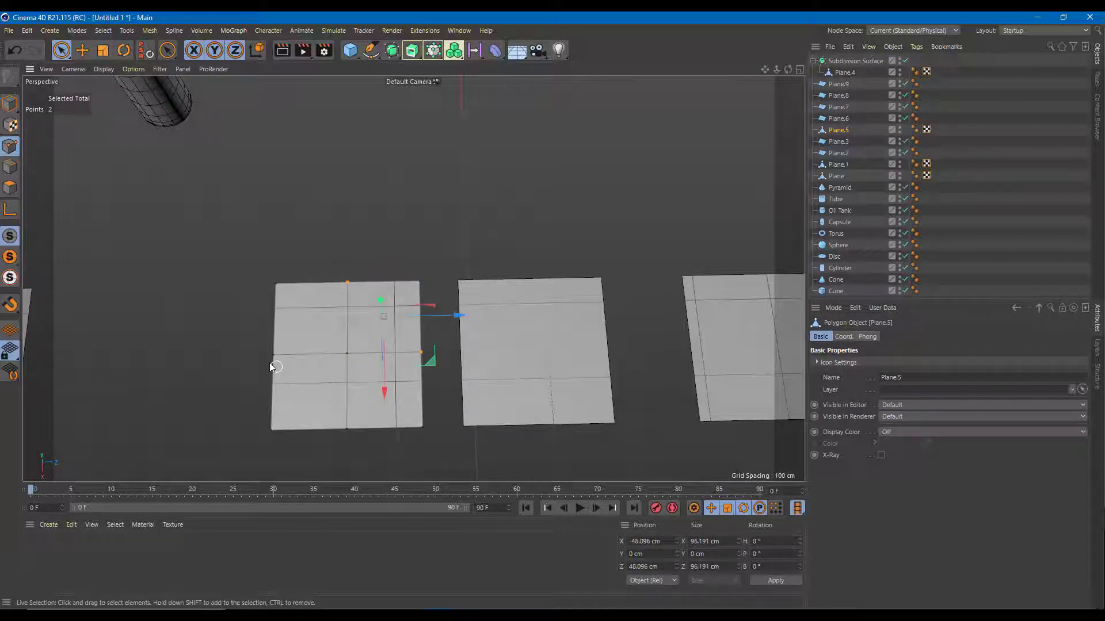
{"action": "left_click", "coordinate": [273, 355], "text": "shift"}
{"action": "left_click", "coordinate": [346, 428], "text": "shift"}
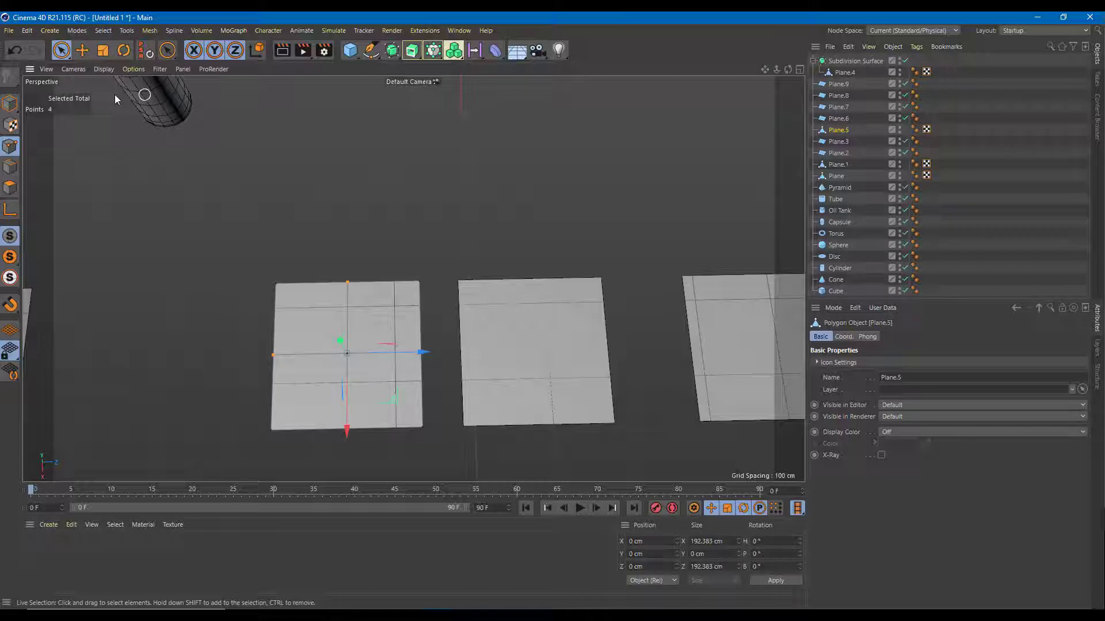
{"action": "key", "text": "t"}
{"action": "left_click_drag", "start_coordinate": [352, 354], "coordinate": [515, 348]}
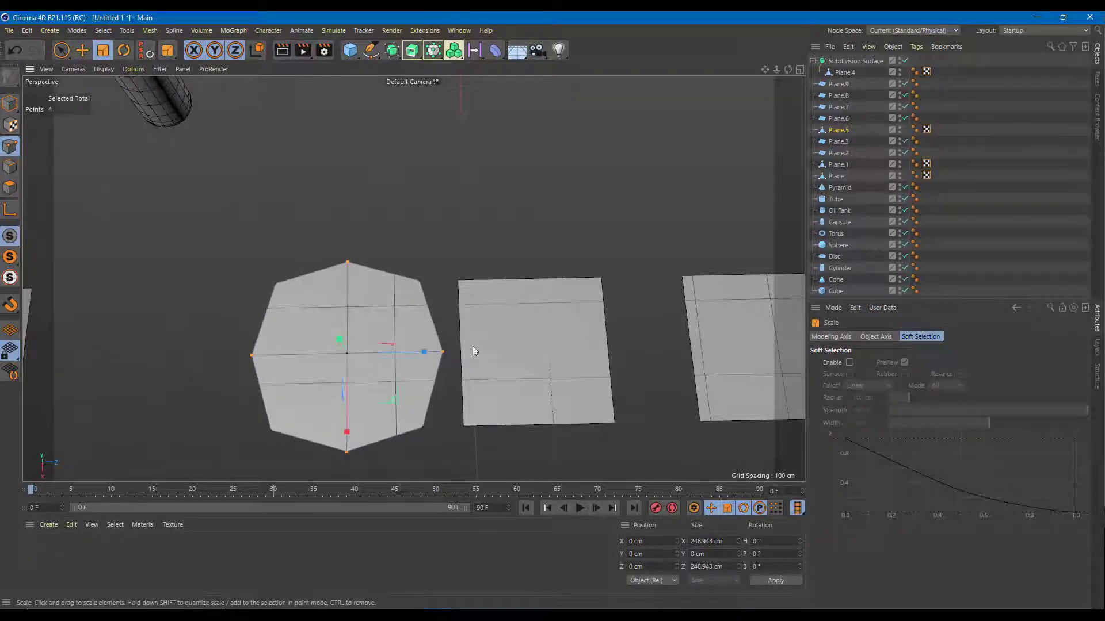
Step: Add a second Subdivision Surface and make the octagonal Plane.5 its child
{"action": "left_click", "coordinate": [391, 53]}
{"action": "left_click", "coordinate": [431, 69]}
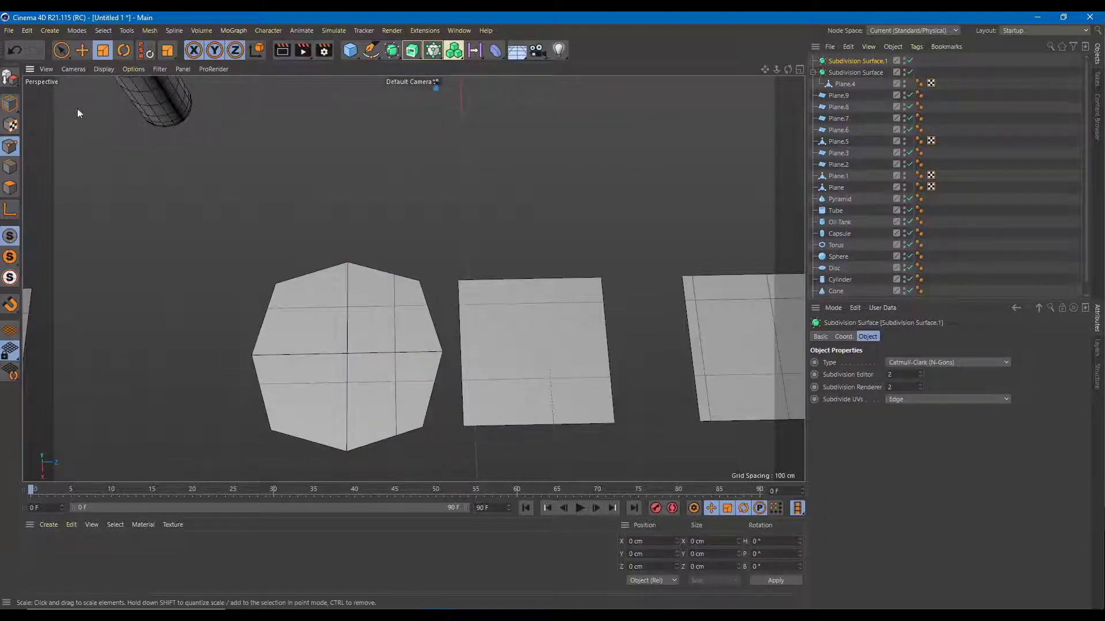
{"action": "left_click", "coordinate": [62, 50]}
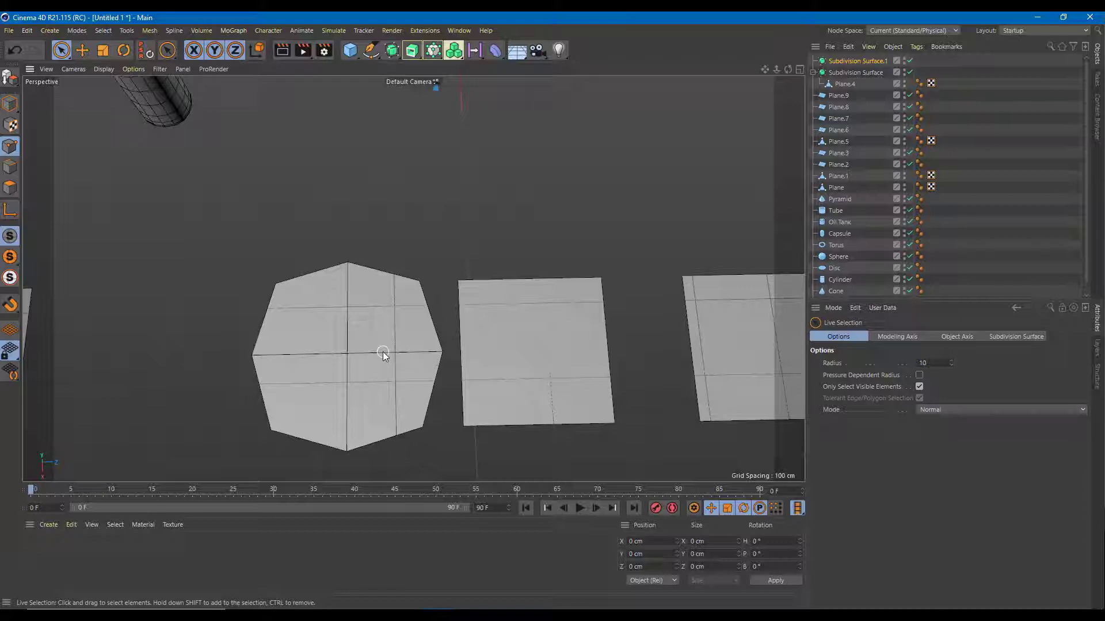
{"action": "left_click", "coordinate": [10, 104]}
{"action": "left_click", "coordinate": [359, 348]}
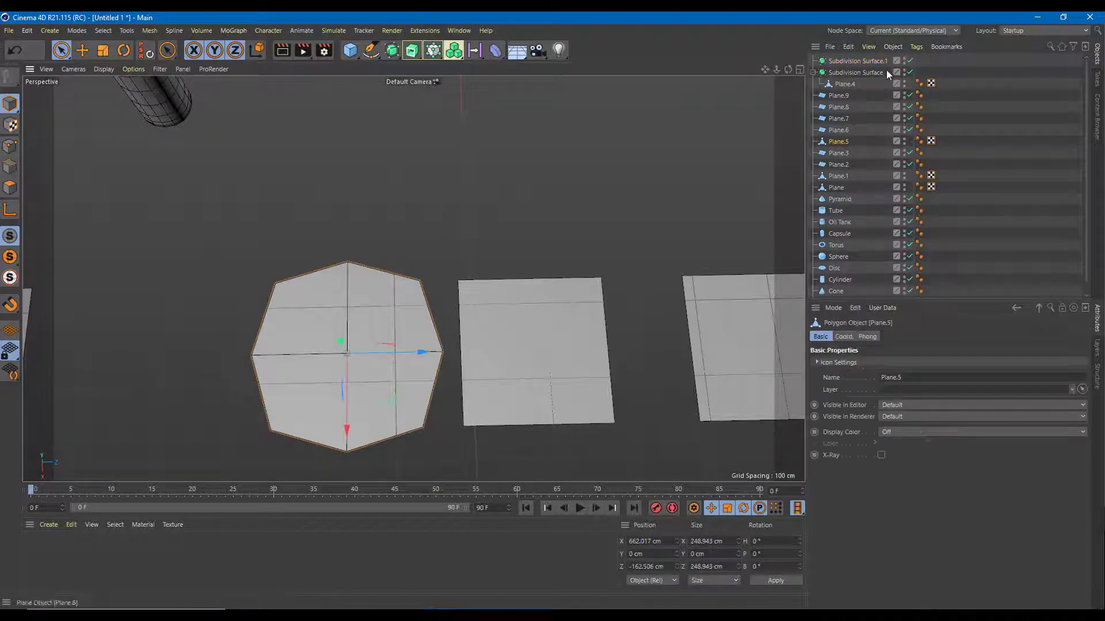
{"action": "left_click_drag", "start_coordinate": [841, 141], "coordinate": [857, 59]}
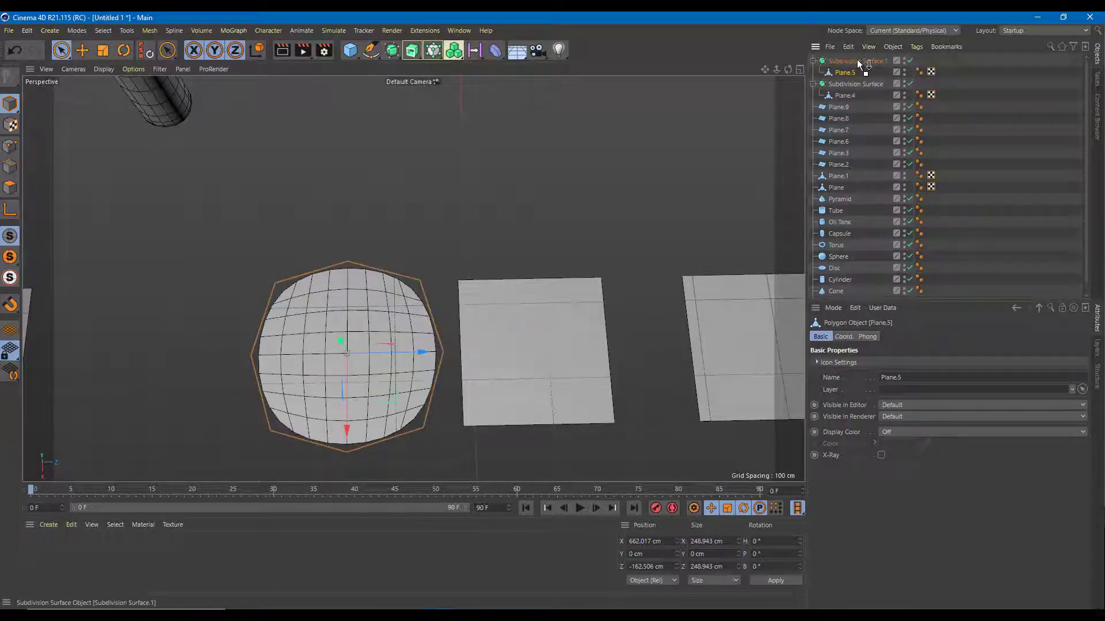
Step: Move Subdivision Surface.1 with its round disc to about X -398 cm, just in front of the original Disc
{"action": "left_click_drag", "start_coordinate": [432, 352], "coordinate": [294, 246], "text": "alt"}
{"action": "left_click", "coordinate": [460, 233]}
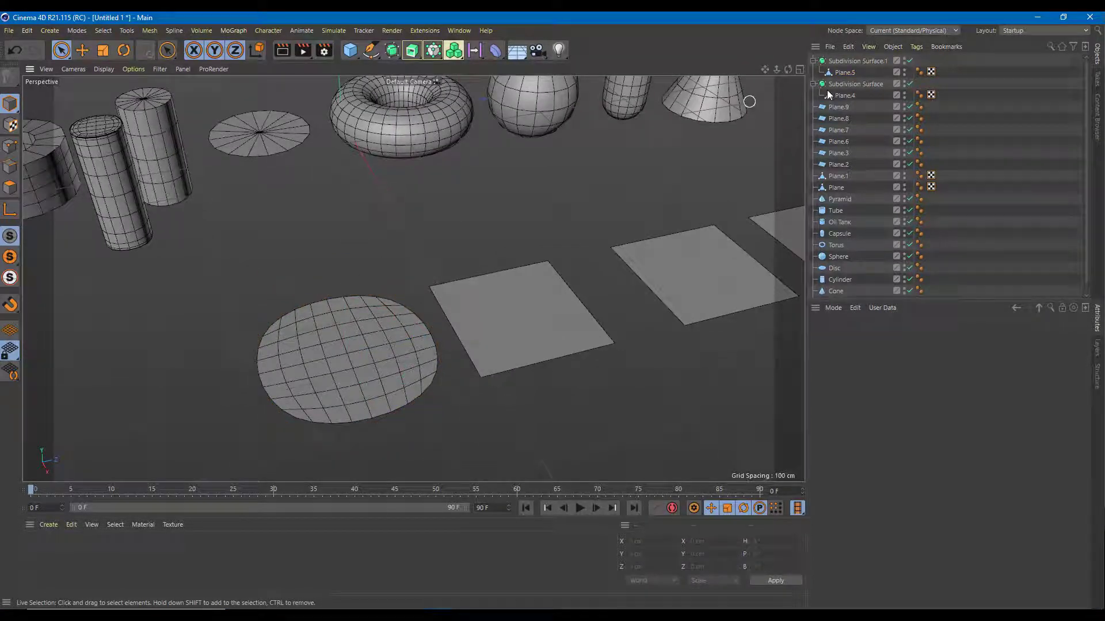
{"action": "left_click", "coordinate": [875, 60]}
{"action": "left_click_drag", "start_coordinate": [355, 143], "coordinate": [299, 49]}
{"action": "scroll", "coordinate": [366, 268], "scroll_direction": "down", "scroll_amount": 8}
{"action": "left_click_drag", "start_coordinate": [358, 270], "coordinate": [419, 306], "text": "alt"}
{"action": "left_click_drag", "start_coordinate": [412, 243], "coordinate": [407, 335], "text": "alt"}
Step: Select Plane.7, the plane in front of the Sphere, and convert it to an editable object in polygon mode
{"action": "scroll", "coordinate": [407, 333], "scroll_direction": "up", "scroll_amount": 8}
{"action": "middle_click_drag", "start_coordinate": [426, 293], "coordinate": [527, 279], "text": "alt"}
{"action": "middle_click_drag", "start_coordinate": [492, 234], "coordinate": [229, 265], "text": "alt"}
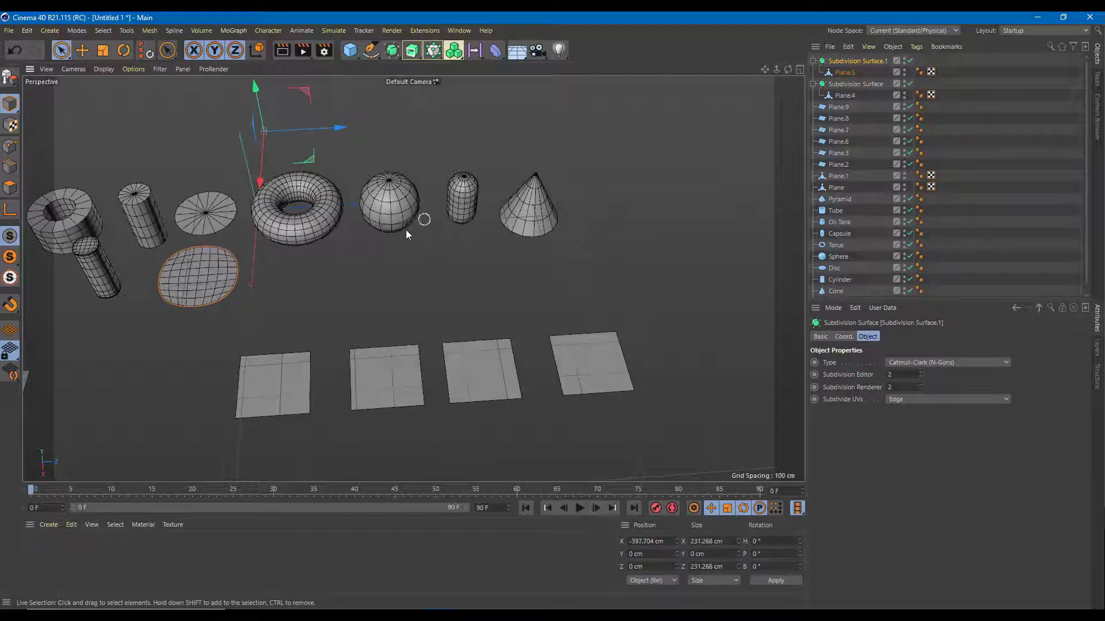
{"action": "left_click", "coordinate": [380, 371]}
{"action": "left_click_drag", "start_coordinate": [425, 388], "coordinate": [433, 363], "text": "alt"}
{"action": "right_click_drag", "start_coordinate": [434, 362], "coordinate": [461, 357], "text": "alt"}
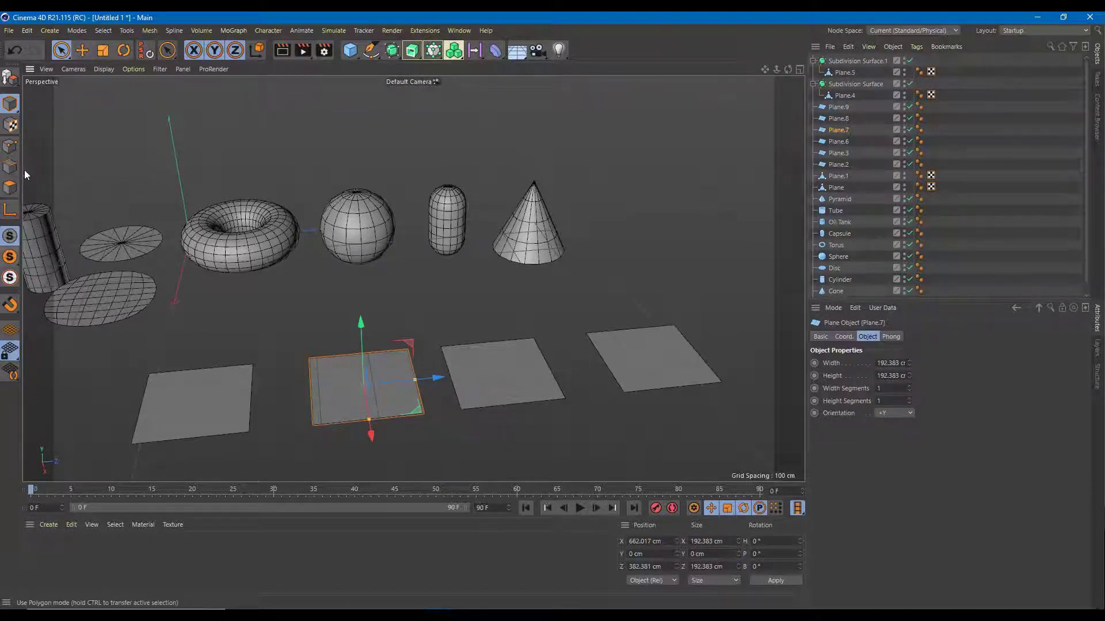
{"action": "left_click", "coordinate": [9, 187]}
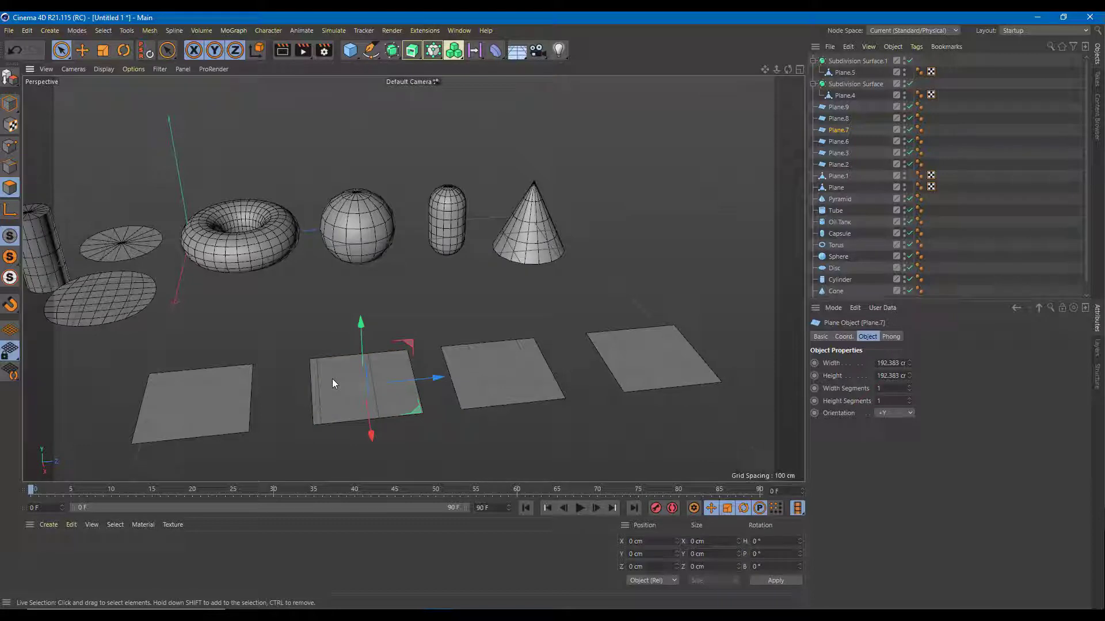
{"action": "key", "text": "c"}
Step: Extrude the single polygon of Plane.7 upward by about 187 cm to form a cube
{"action": "left_click", "coordinate": [350, 378]}
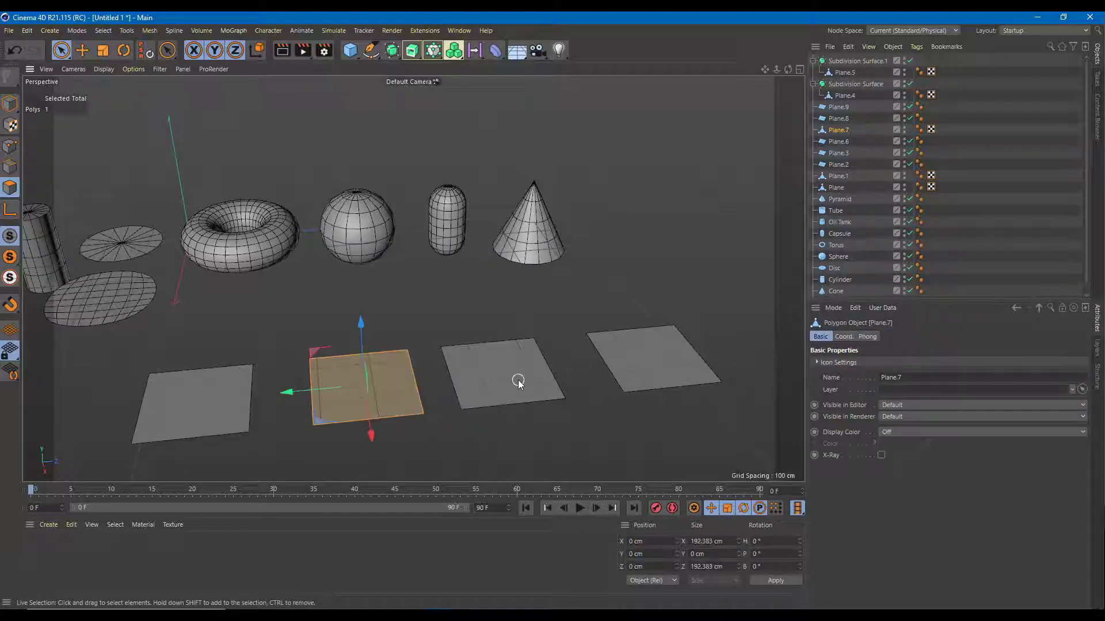
{"action": "right_click", "coordinate": [334, 392]}
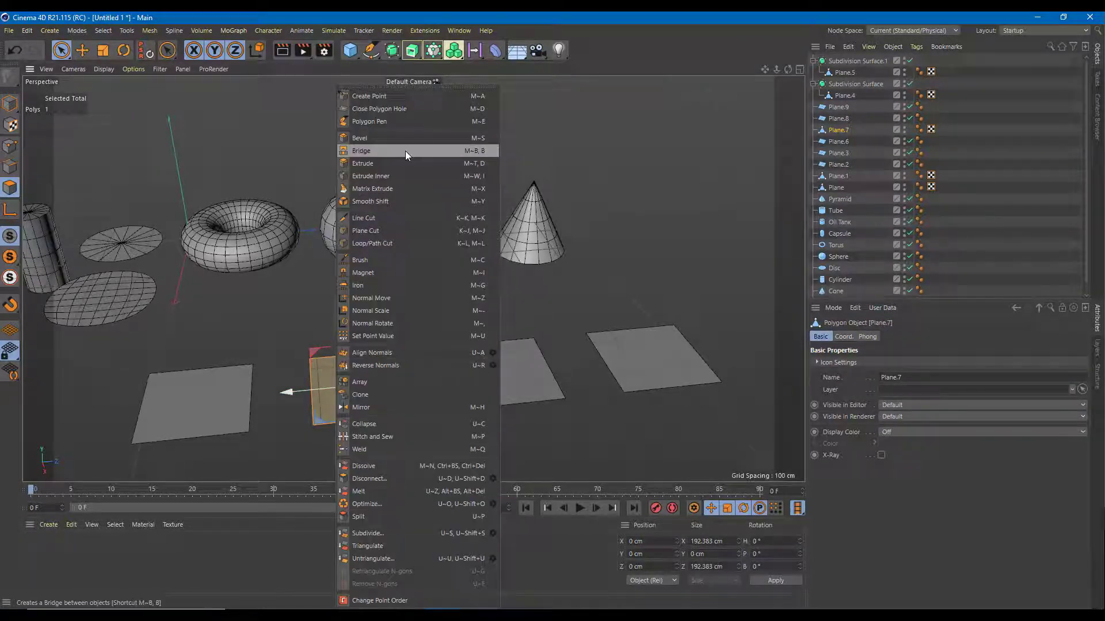
{"action": "left_click", "coordinate": [414, 164]}
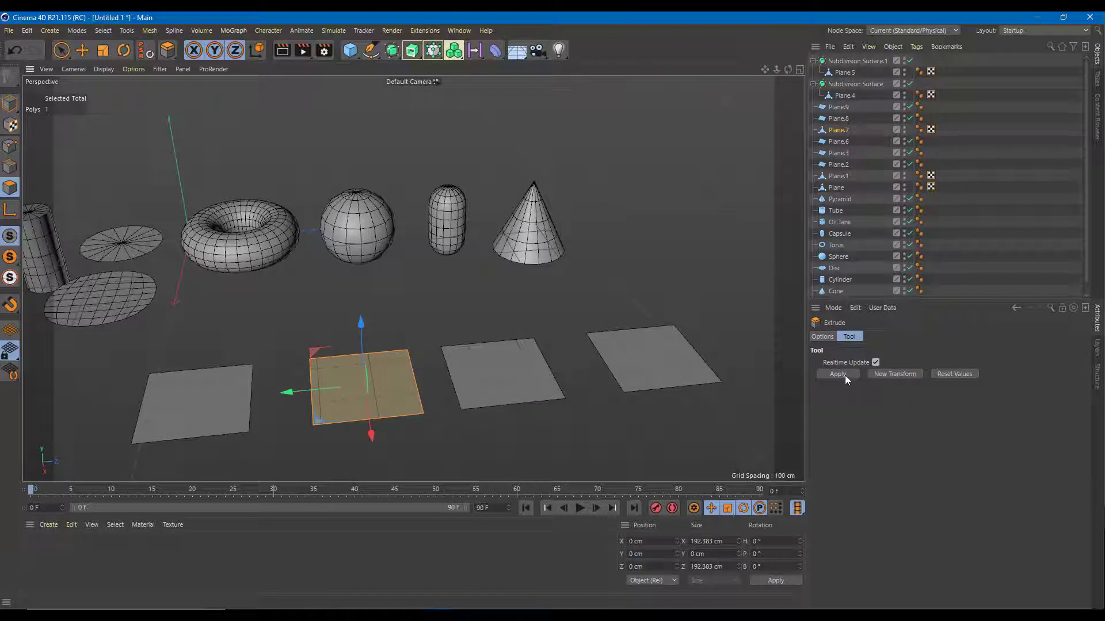
{"action": "left_click_drag", "start_coordinate": [378, 367], "coordinate": [366, 253]}
{"action": "left_click_drag", "start_coordinate": [359, 244], "coordinate": [359, 227]}
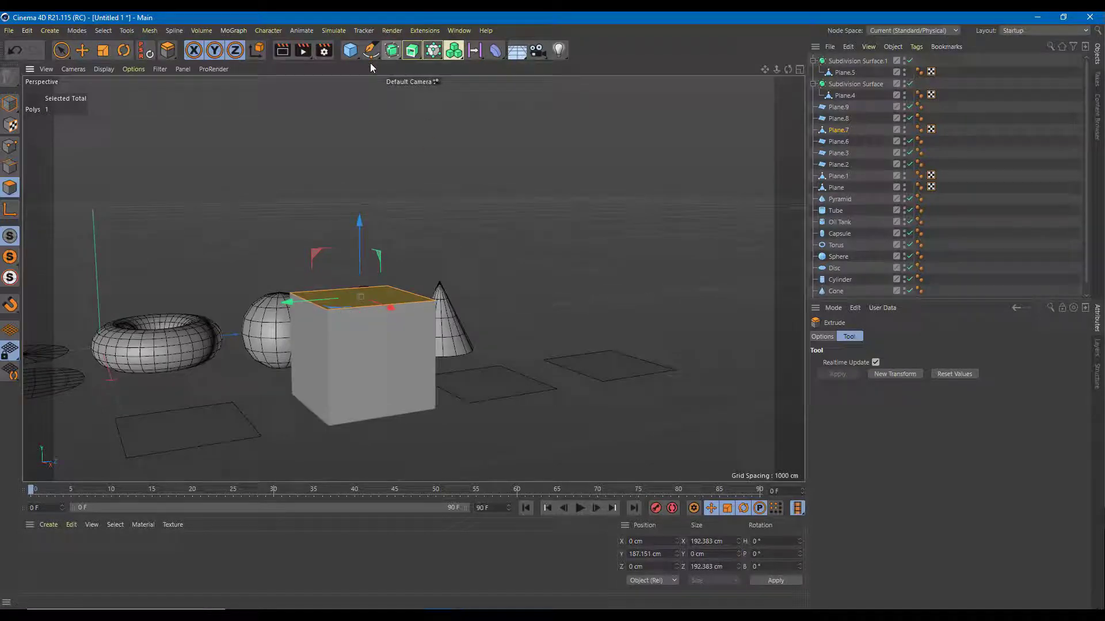
Step: Add a third Subdivision Surface and make the cube-shaped Plane.7 its child
{"action": "left_click", "coordinate": [391, 50]}
{"action": "left_click", "coordinate": [453, 68]}
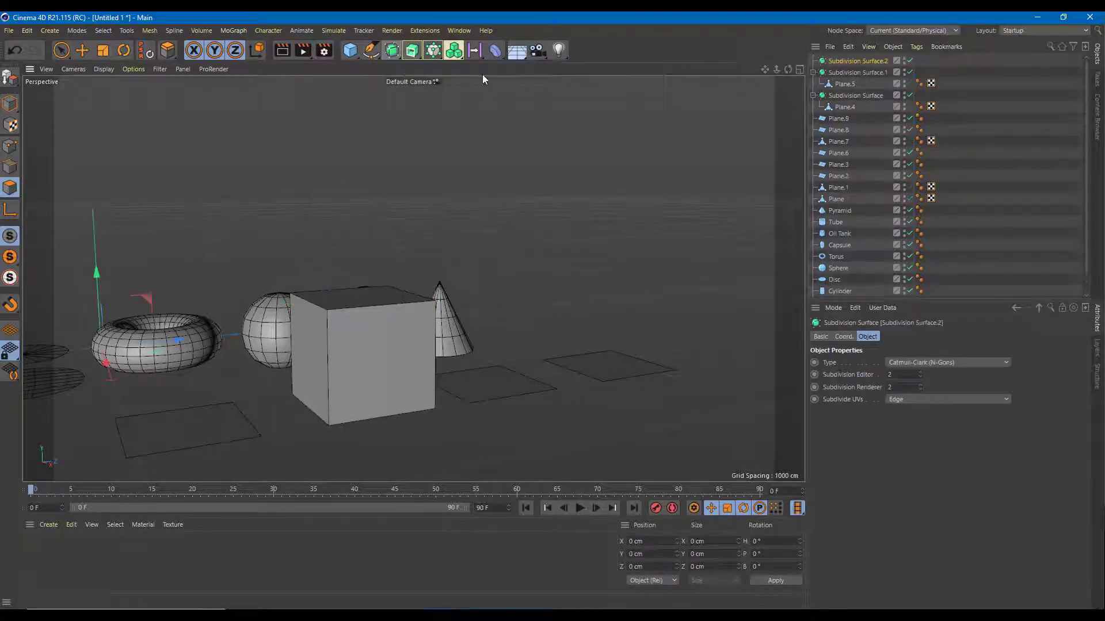
{"action": "left_click", "coordinate": [55, 55]}
{"action": "left_click", "coordinate": [11, 103]}
{"action": "left_click", "coordinate": [336, 371]}
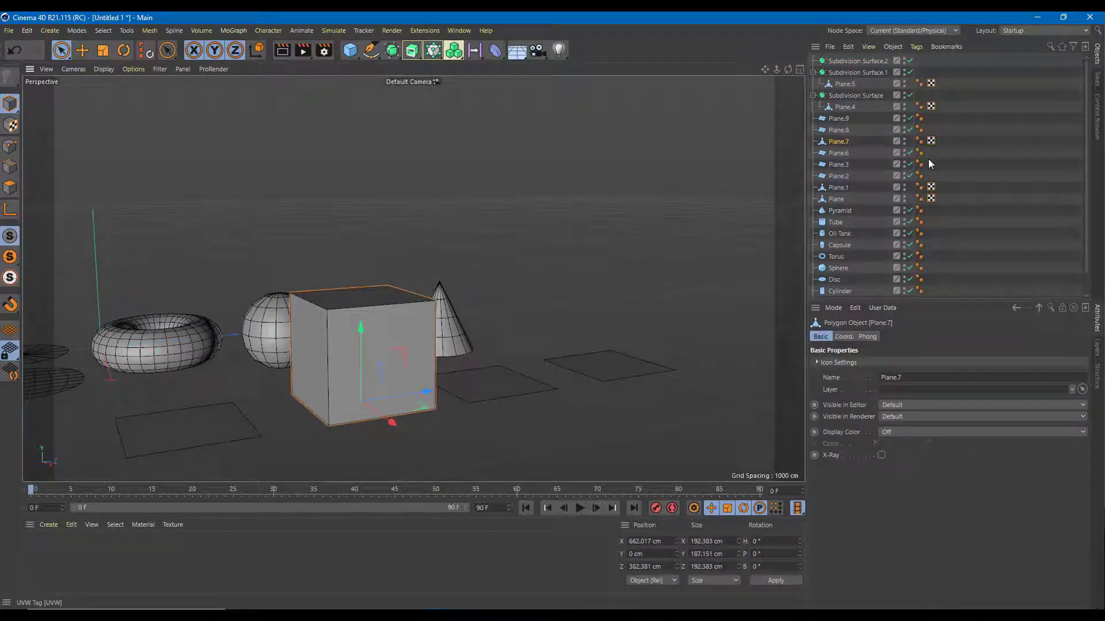
{"action": "left_click_drag", "start_coordinate": [853, 65], "coordinate": [855, 63]}
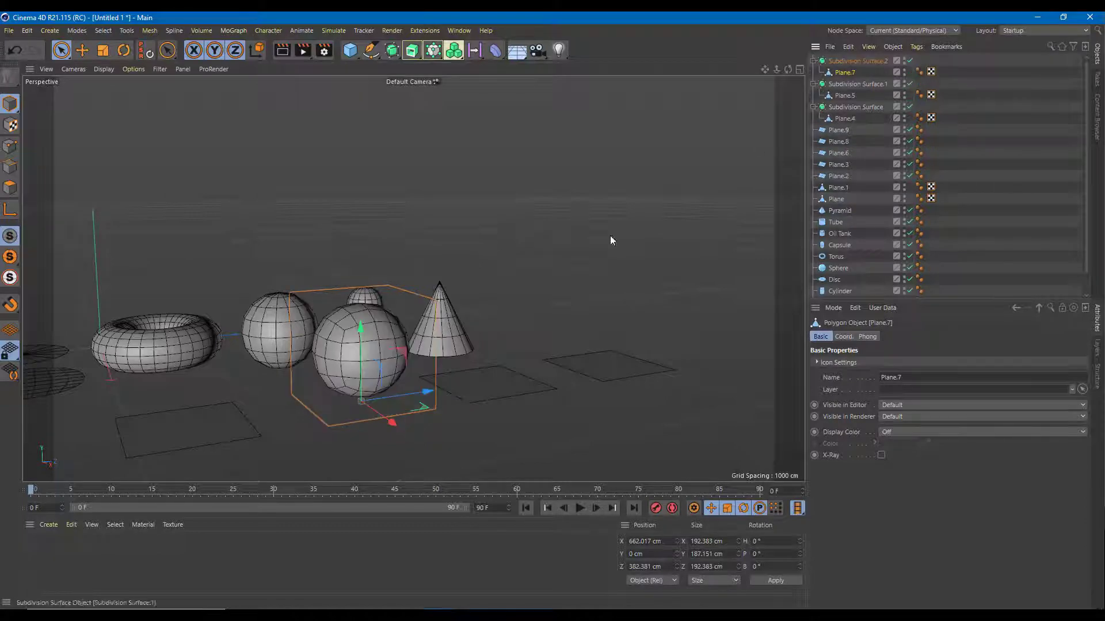
{"action": "scroll", "coordinate": [298, 366], "scroll_direction": "up", "scroll_amount": 6}
{"action": "scroll", "coordinate": [465, 380], "scroll_direction": "down", "scroll_amount": 6}
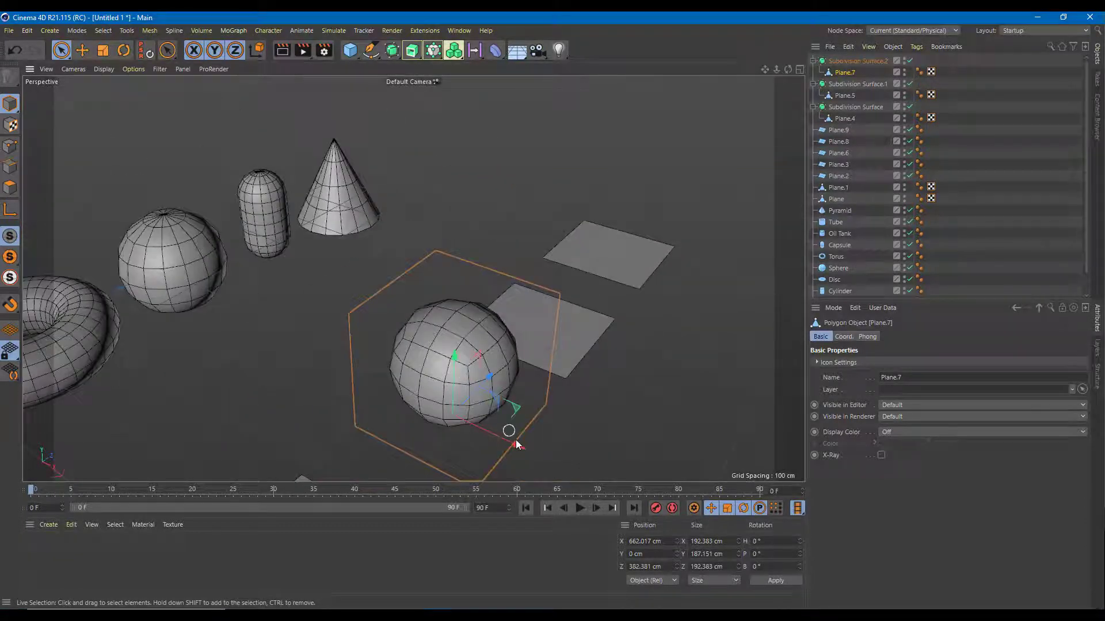
Step: Move the rounded Plane.7 to about X 302, Y -68, Z 419 cm, just in front of the original Sphere
{"action": "left_click_drag", "start_coordinate": [517, 444], "coordinate": [419, 351]}
{"action": "left_click_drag", "start_coordinate": [261, 285], "coordinate": [344, 339]}
{"action": "scroll", "coordinate": [264, 290], "scroll_direction": "down", "scroll_amount": 2}
{"action": "left_click_drag", "start_coordinate": [265, 292], "coordinate": [433, 350], "text": "alt"}
{"action": "middle_click_drag", "start_coordinate": [559, 345], "coordinate": [389, 351], "text": "alt"}
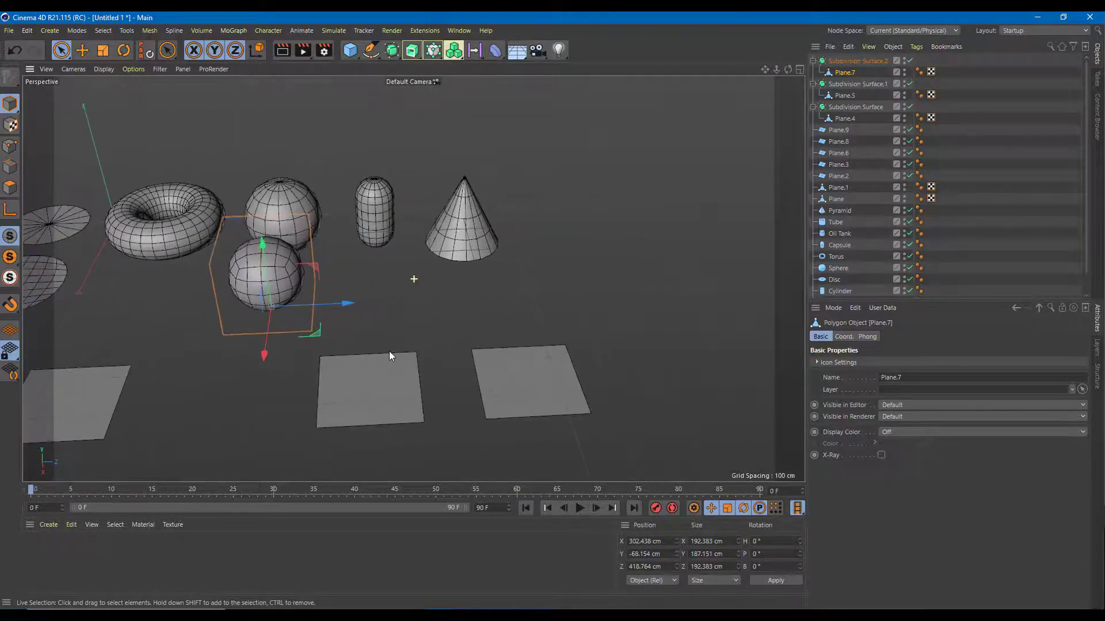
Step: Convert Plane.9, the last plane in the front row near the Cone, to an editable object and select its polygon
{"action": "scroll", "coordinate": [488, 389], "scroll_direction": "down", "scroll_amount": 4}
{"action": "scroll", "coordinate": [594, 382], "scroll_direction": "up", "scroll_amount": 5}
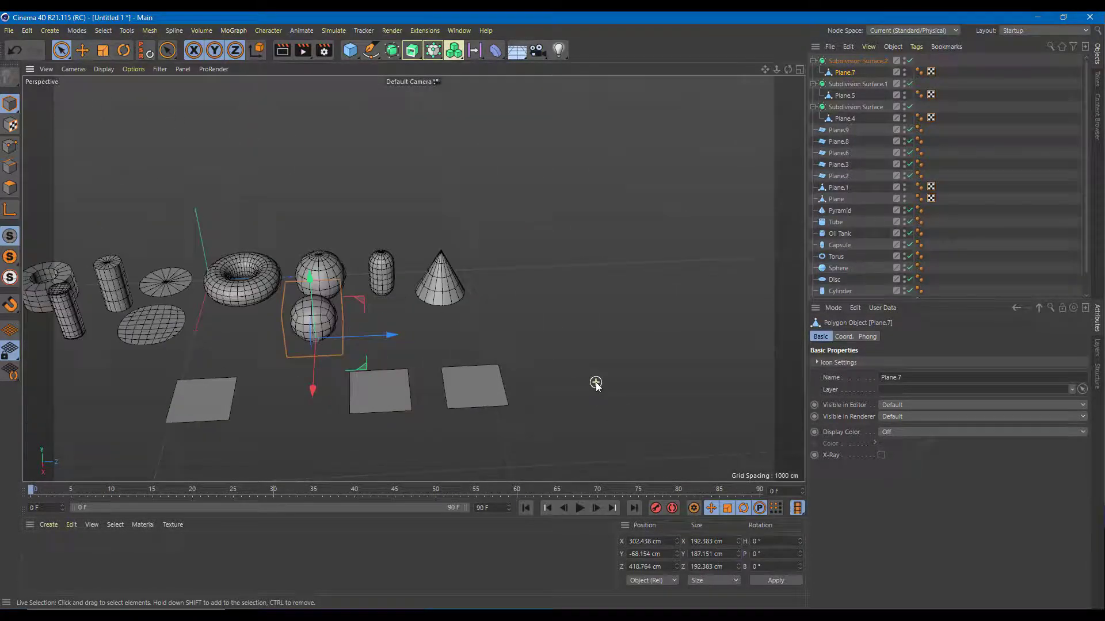
{"action": "left_click_drag", "start_coordinate": [452, 382], "coordinate": [452, 371], "text": "alt"}
{"action": "middle_click_drag", "start_coordinate": [452, 370], "coordinate": [463, 409], "text": "alt"}
{"action": "left_click", "coordinate": [420, 372]}
{"action": "scroll", "coordinate": [348, 370], "scroll_direction": "up", "scroll_amount": 1}
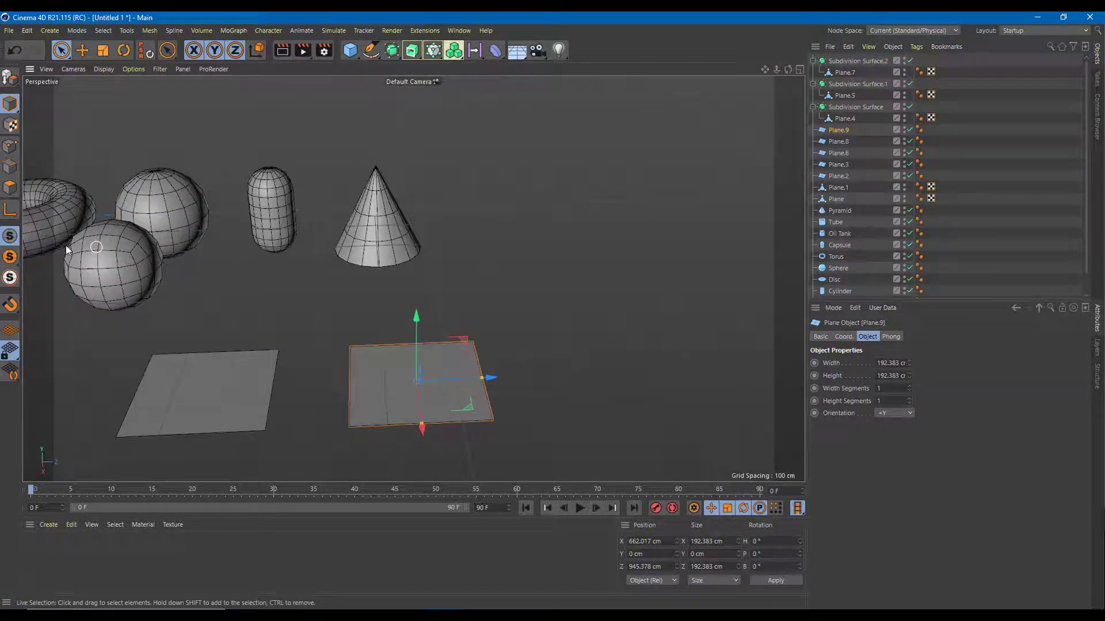
{"action": "left_click", "coordinate": [12, 189]}
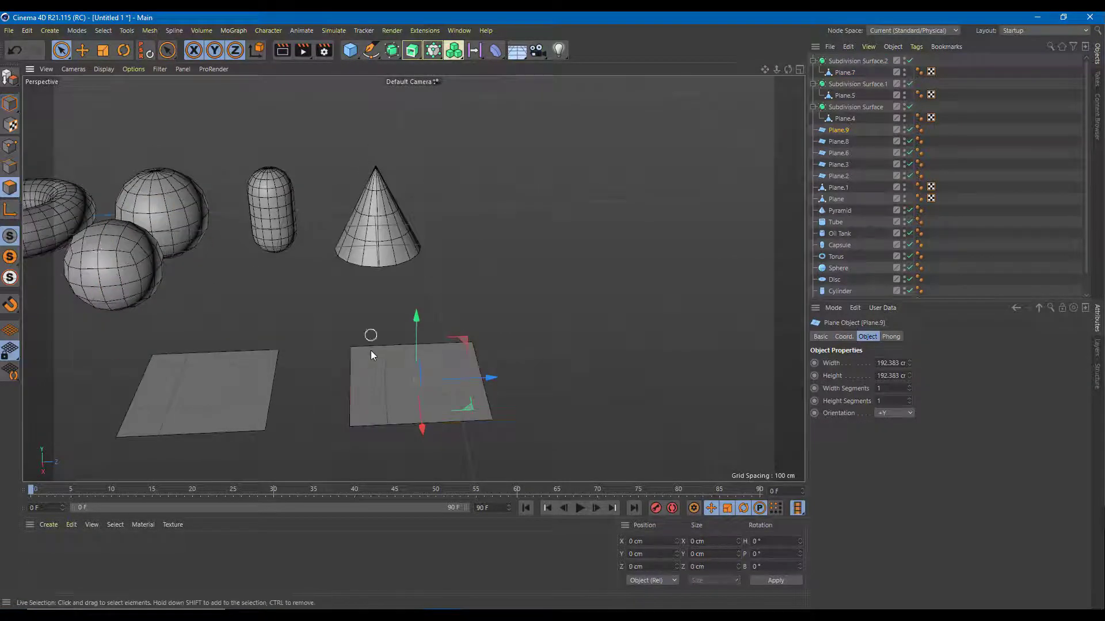
{"action": "key", "text": "c"}
{"action": "left_click", "coordinate": [413, 381]}
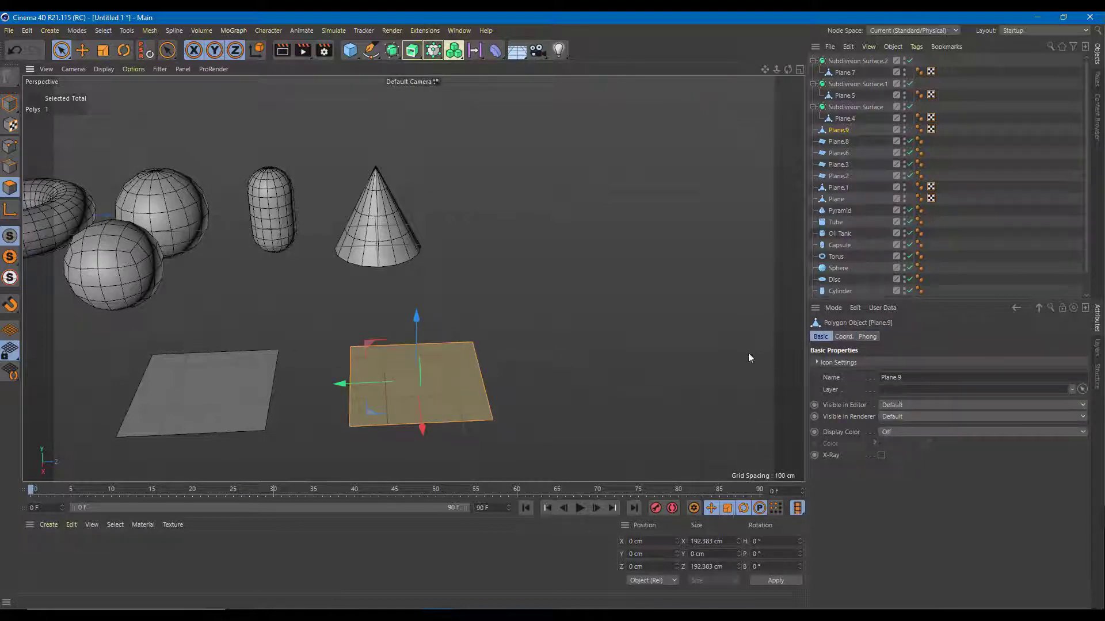
Step: Extrude the selected polygon of Plane.9 upward by about 196 cm into a box
{"action": "right_click", "coordinate": [460, 375]}
{"action": "left_click", "coordinate": [534, 154]}
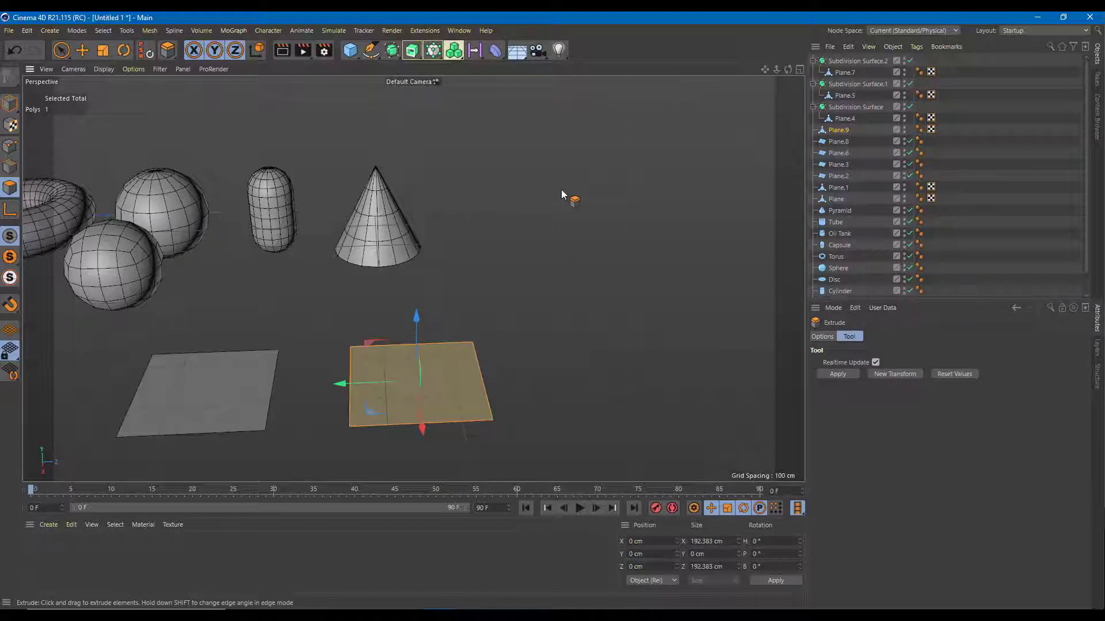
{"action": "left_click", "coordinate": [848, 373]}
{"action": "mouse_move", "coordinate": [547, 394]}
{"action": "left_mouse_down", "text": "alt"}
{"action": "mouse_move", "coordinate": [561, 298]}
{"action": "mouse_move", "coordinate": [552, 412]}
{"action": "left_mouse_up", "text": "alt"}
{"action": "left_click_drag", "start_coordinate": [386, 336], "coordinate": [433, 176], "text": "alt"}
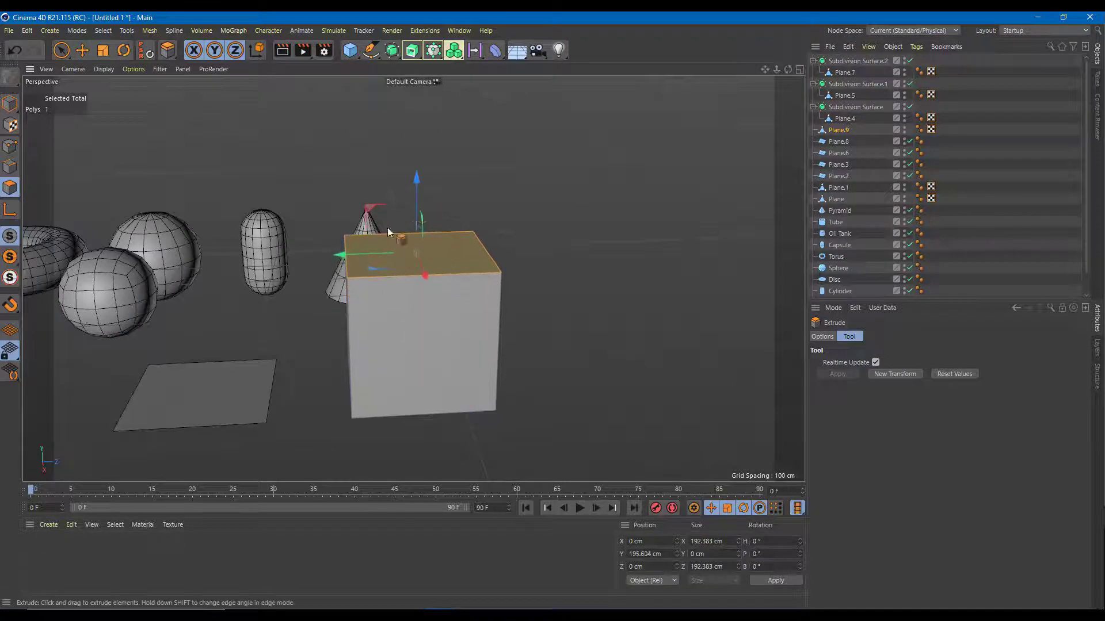
Step: Scale the top face of Plane.9 down to a single point in both directions, forming a pyramid
{"action": "left_click", "coordinate": [108, 51]}
{"action": "left_click_drag", "start_coordinate": [426, 277], "coordinate": [679, 437]}
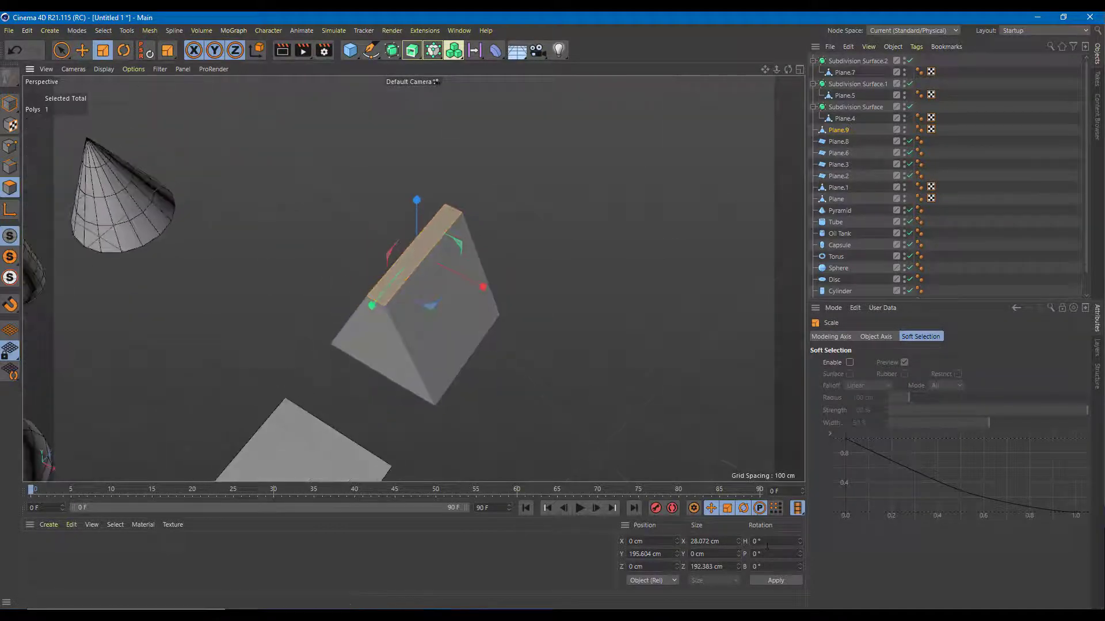
{"action": "left_click_drag", "start_coordinate": [500, 368], "coordinate": [414, 255]}
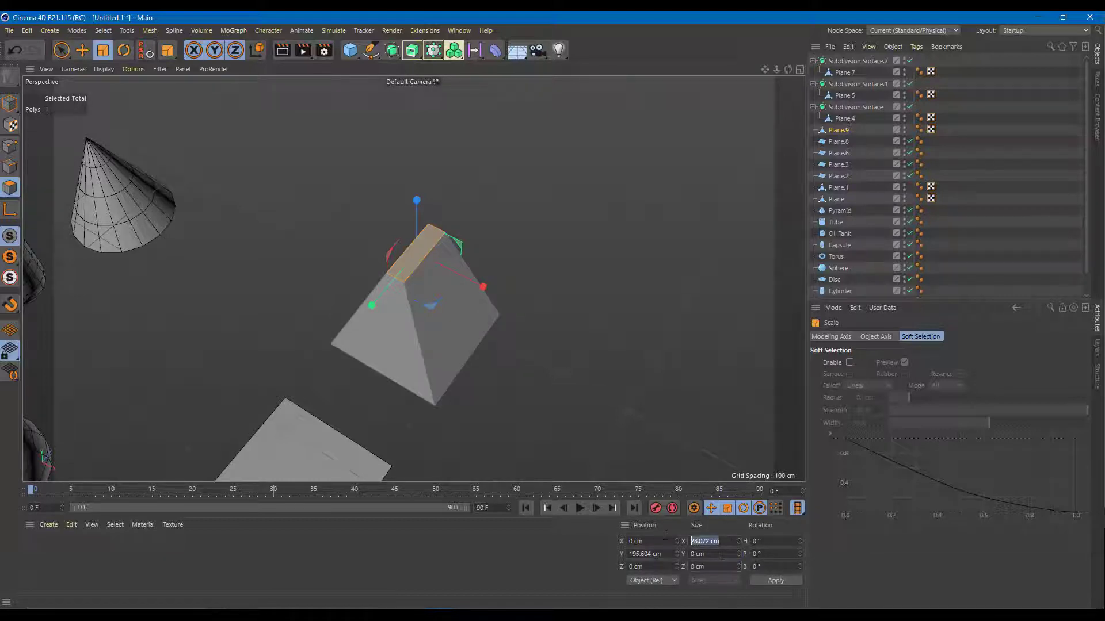
{"action": "key", "text": "Return"}
{"action": "scroll", "coordinate": [437, 411], "scroll_direction": "up", "scroll_amount": 3}
{"action": "left_click_drag", "start_coordinate": [482, 299], "coordinate": [458, 283], "text": "alt"}
{"action": "left_click_drag", "start_coordinate": [513, 407], "coordinate": [466, 371], "text": "alt"}
Step: Add a fourth Subdivision Surface and make the pyramid-shaped Plane.9 its child
{"action": "left_click_drag", "start_coordinate": [391, 51], "coordinate": [443, 67]}
{"action": "left_click", "coordinate": [442, 66]}
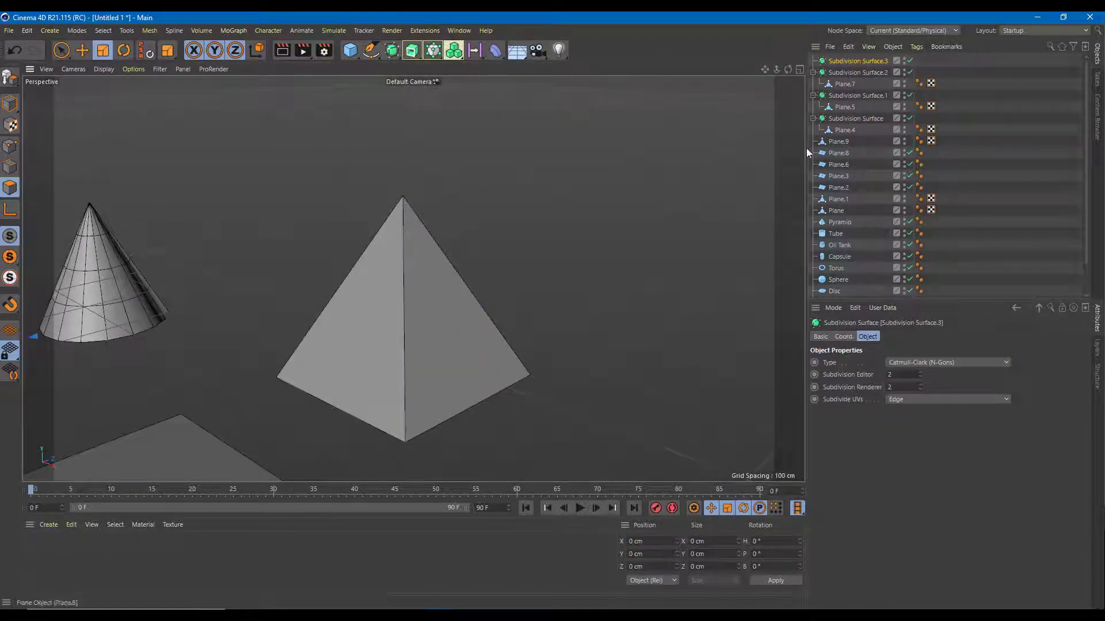
{"action": "left_click", "coordinate": [60, 51]}
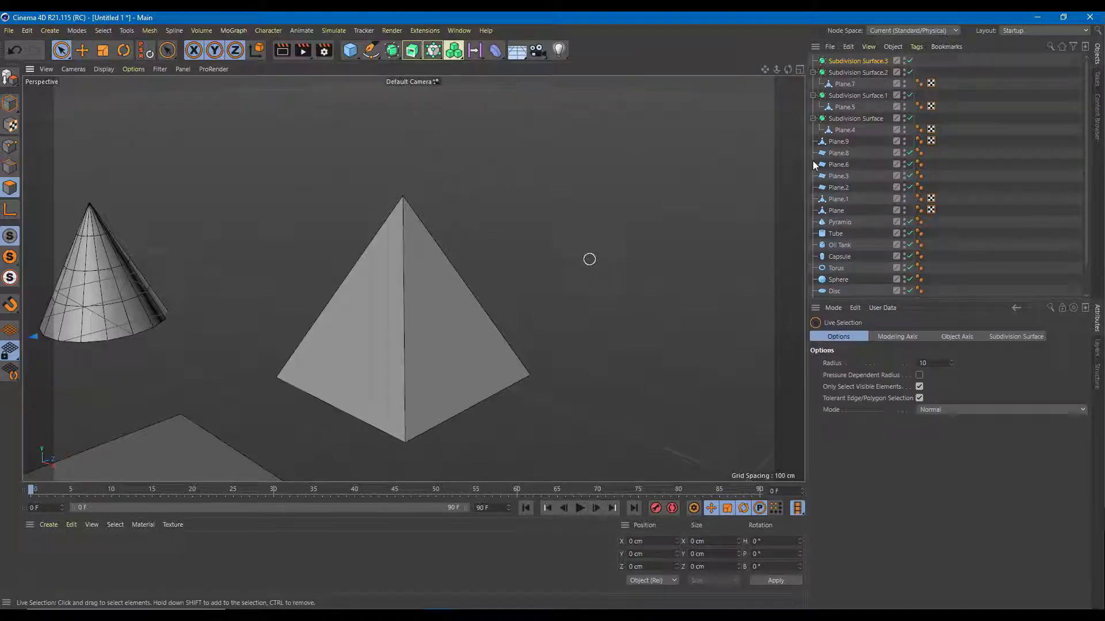
{"action": "left_click", "coordinate": [10, 107]}
{"action": "left_click", "coordinate": [363, 275]}
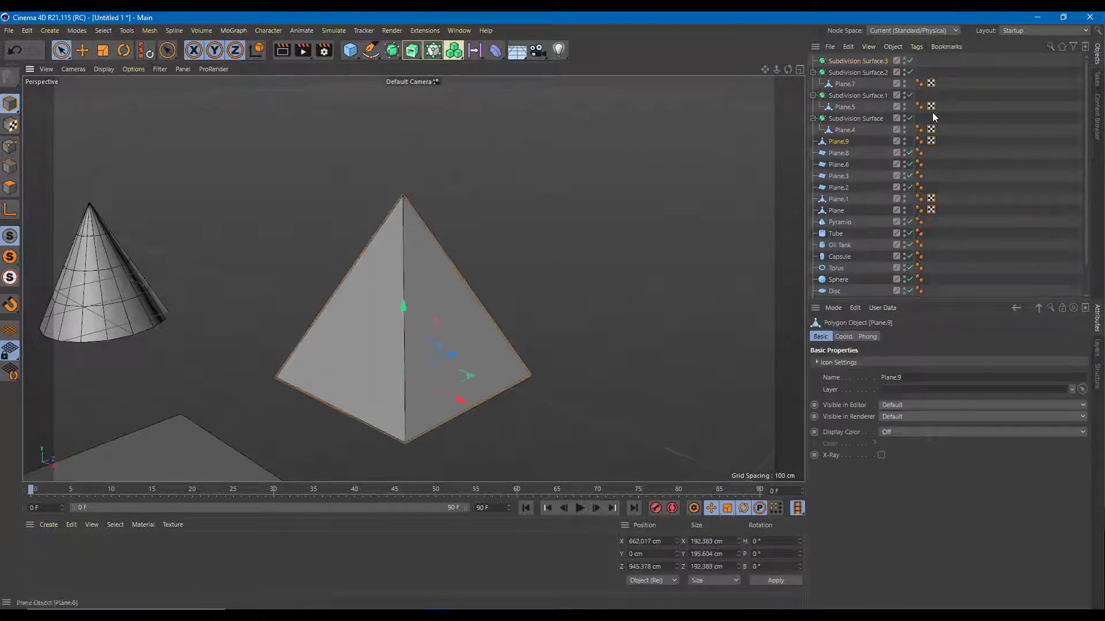
{"action": "left_click_drag", "start_coordinate": [863, 66], "coordinate": [863, 62]}
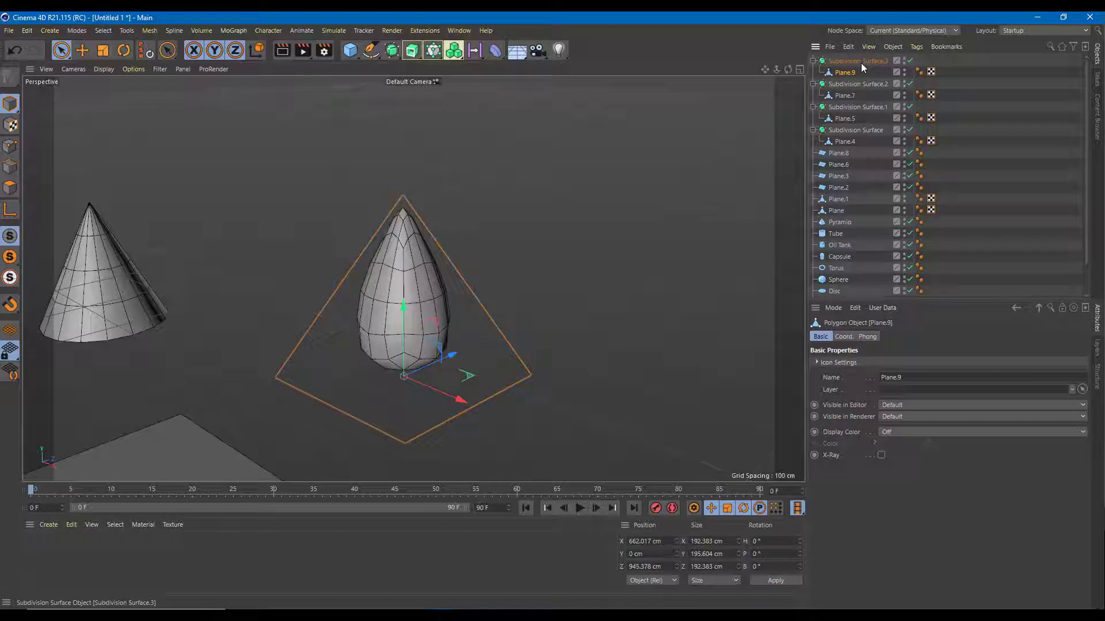
Step: In edge mode, add two loop cuts just below the apex of Plane.9, at about 98.7% and 99.3% offset
{"action": "key", "text": "s"}
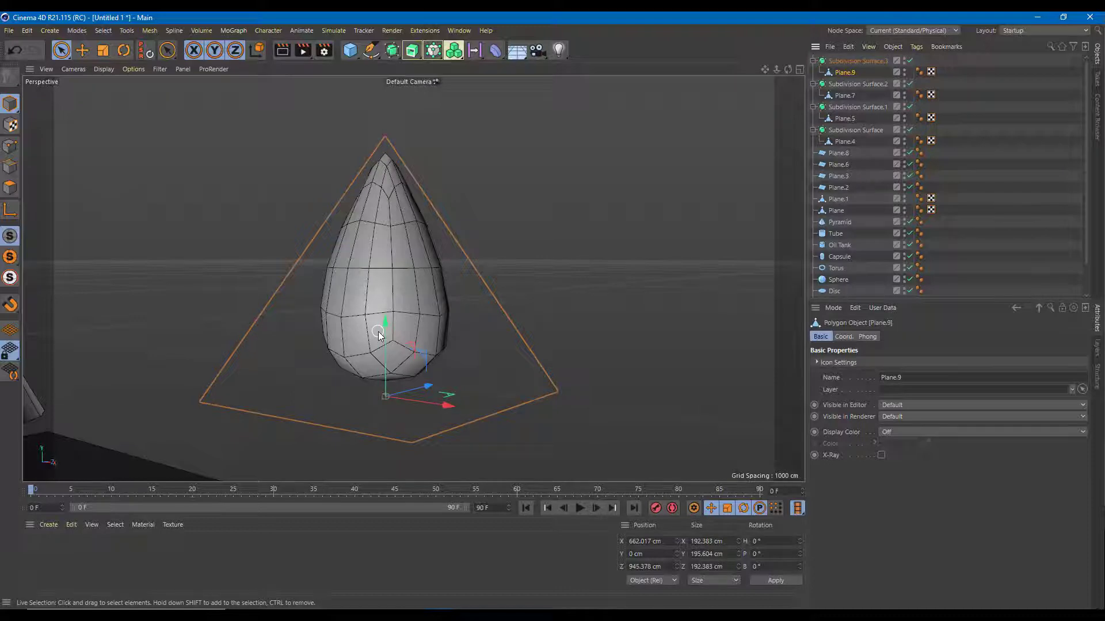
{"action": "key", "text": "k"}
{"action": "key", "text": "l"}
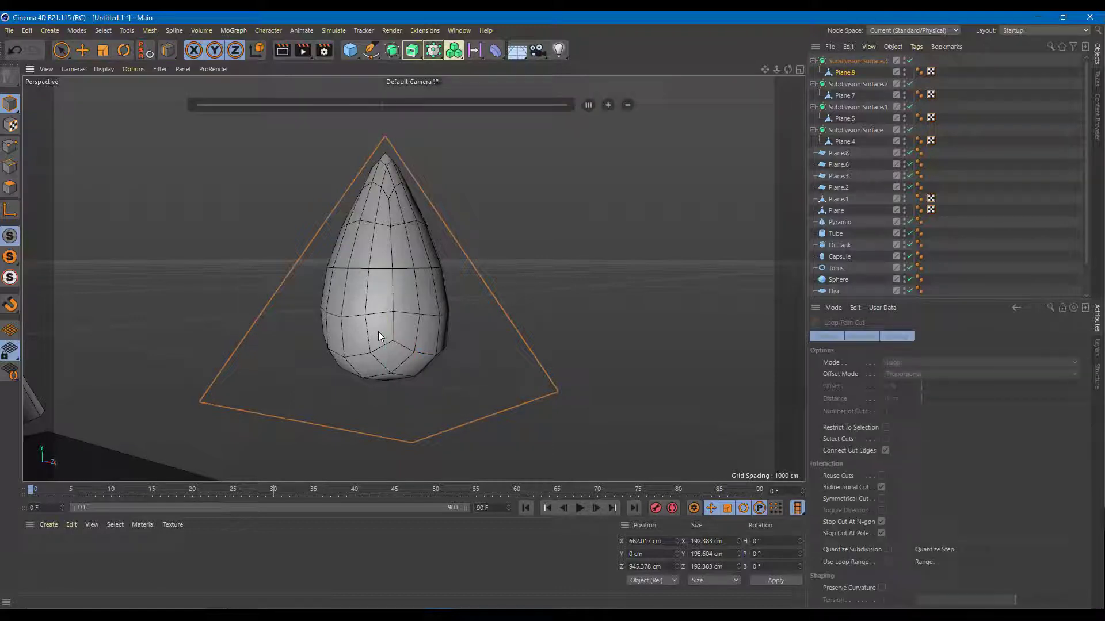
{"action": "scroll", "coordinate": [382, 331], "scroll_direction": "up", "scroll_amount": 3}
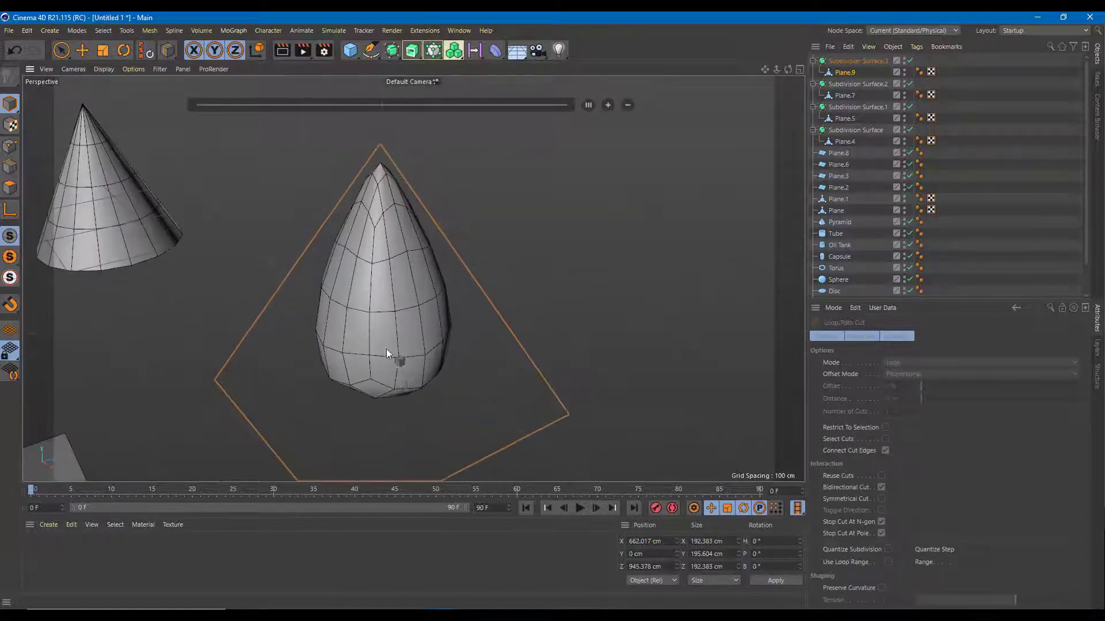
{"action": "left_click", "coordinate": [909, 60]}
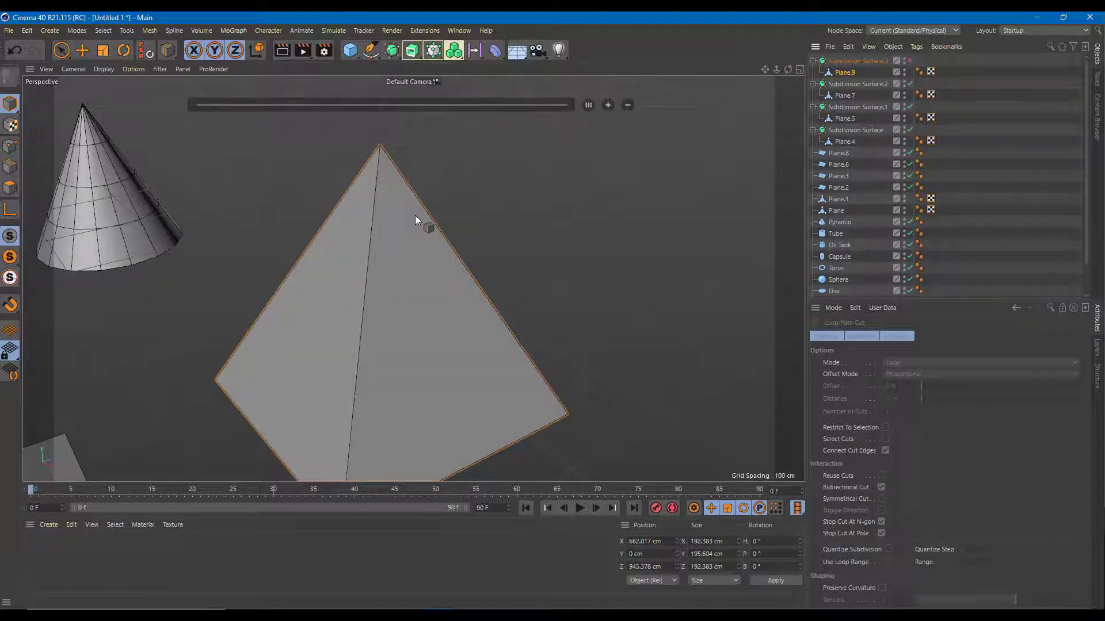
{"action": "left_click", "coordinate": [11, 167]}
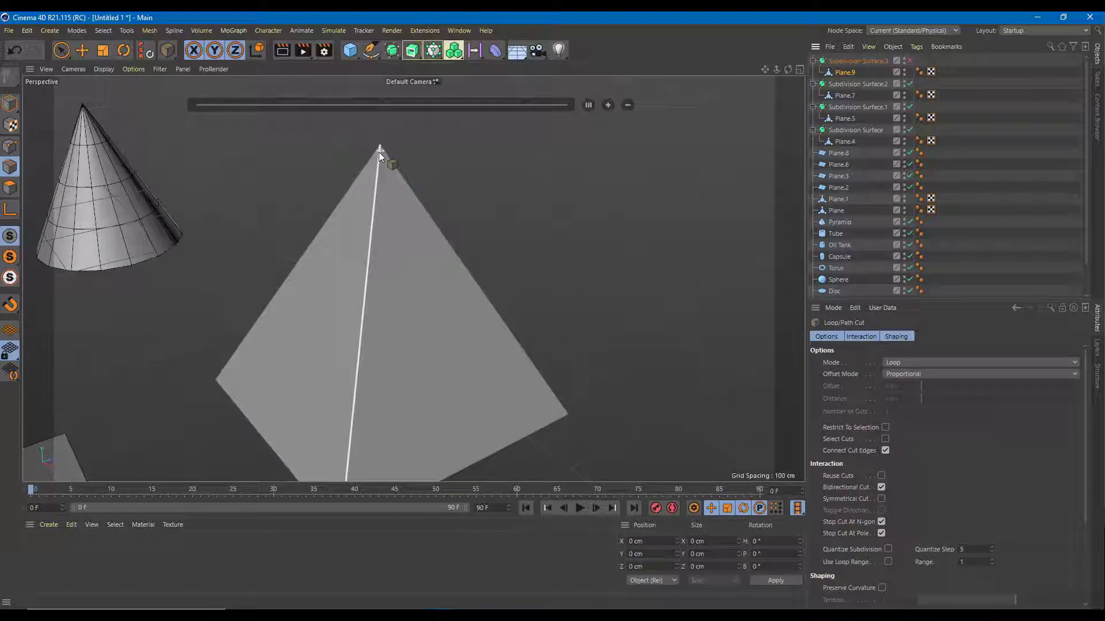
{"action": "left_click", "coordinate": [909, 61]}
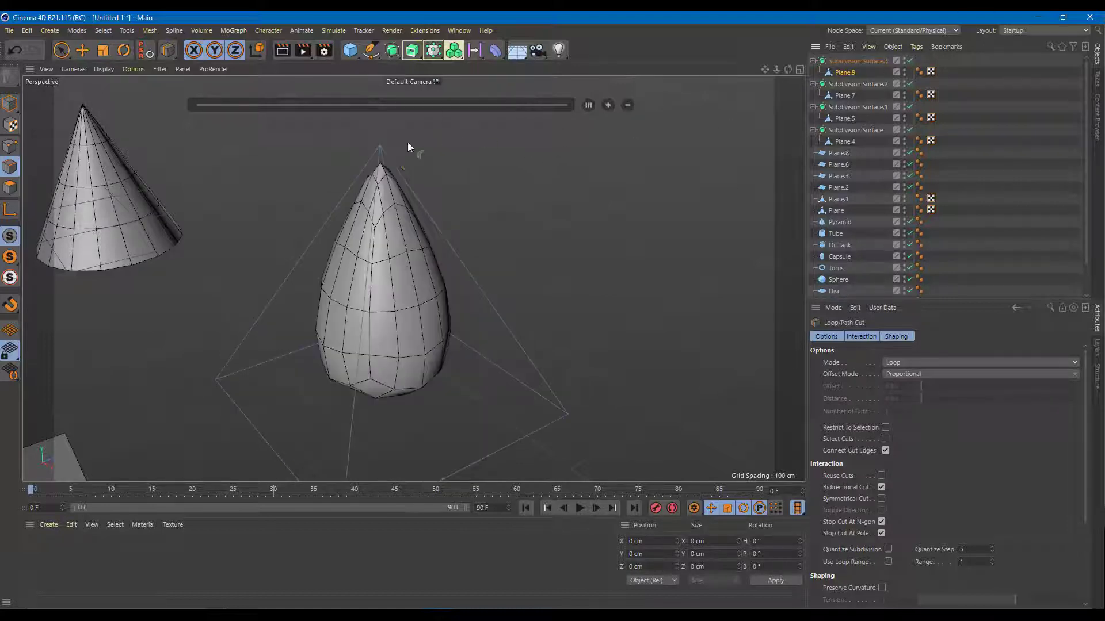
{"action": "scroll", "coordinate": [379, 154], "scroll_direction": "up", "scroll_amount": 5}
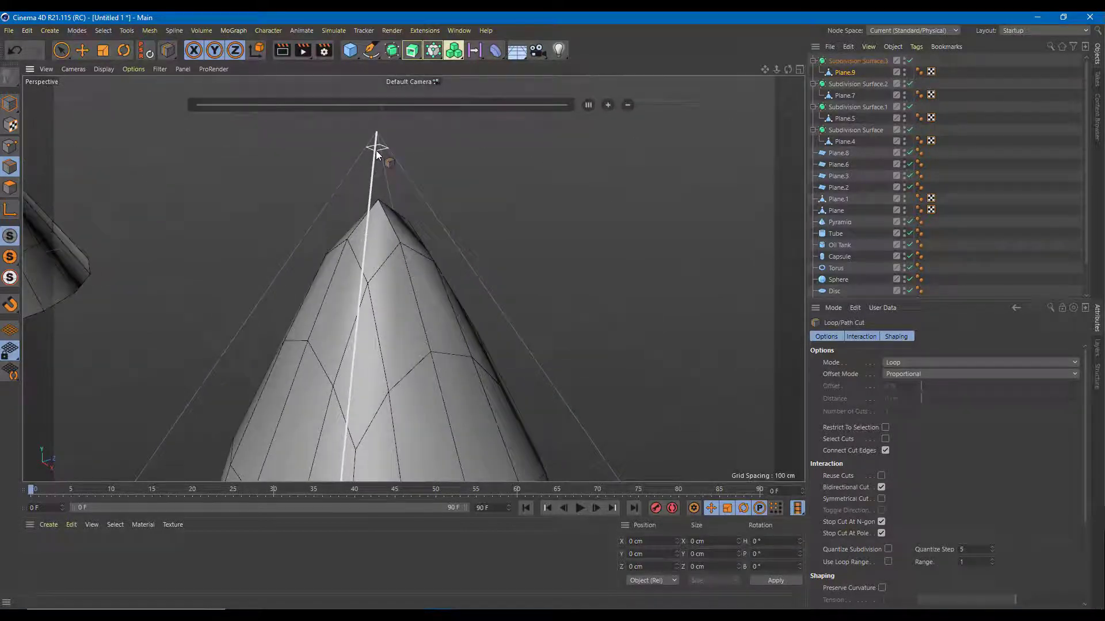
{"action": "left_click", "coordinate": [375, 149]}
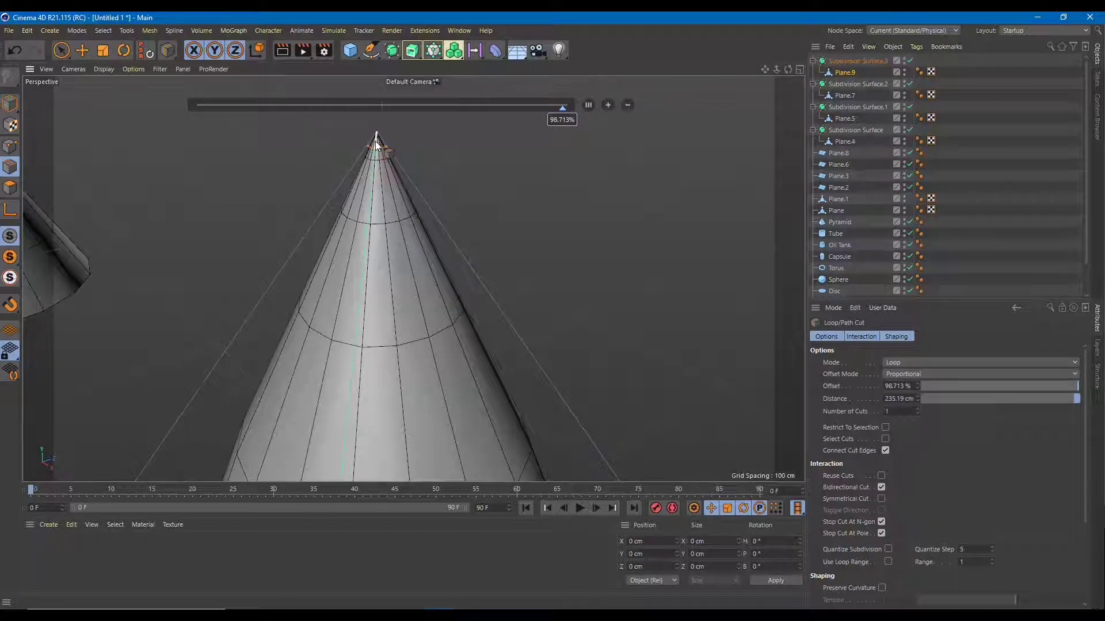
{"action": "left_click", "coordinate": [376, 160]}
Step: Add two loop cuts just above the base of Plane.9, at about 1.05% and 70.2% offset, to sharpen the cone's bottom
{"action": "scroll", "coordinate": [406, 277], "scroll_direction": "up", "scroll_amount": 3}
{"action": "middle_click_drag", "start_coordinate": [406, 276], "coordinate": [463, 301], "text": "alt"}
{"action": "scroll", "coordinate": [468, 161], "scroll_direction": "down", "scroll_amount": 10}
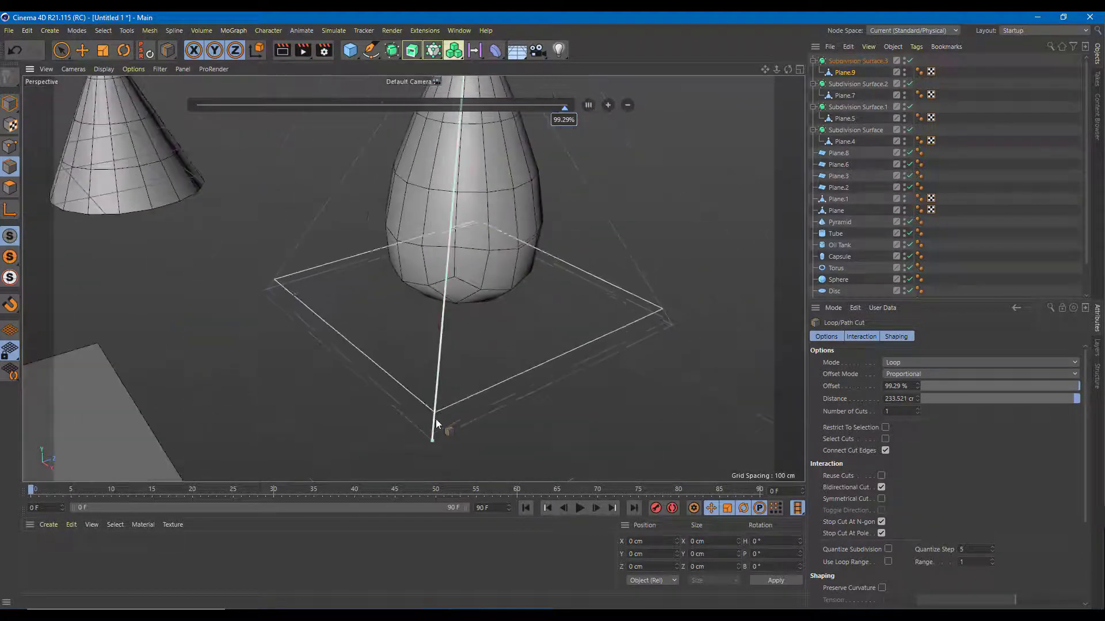
{"action": "left_click", "coordinate": [435, 437]}
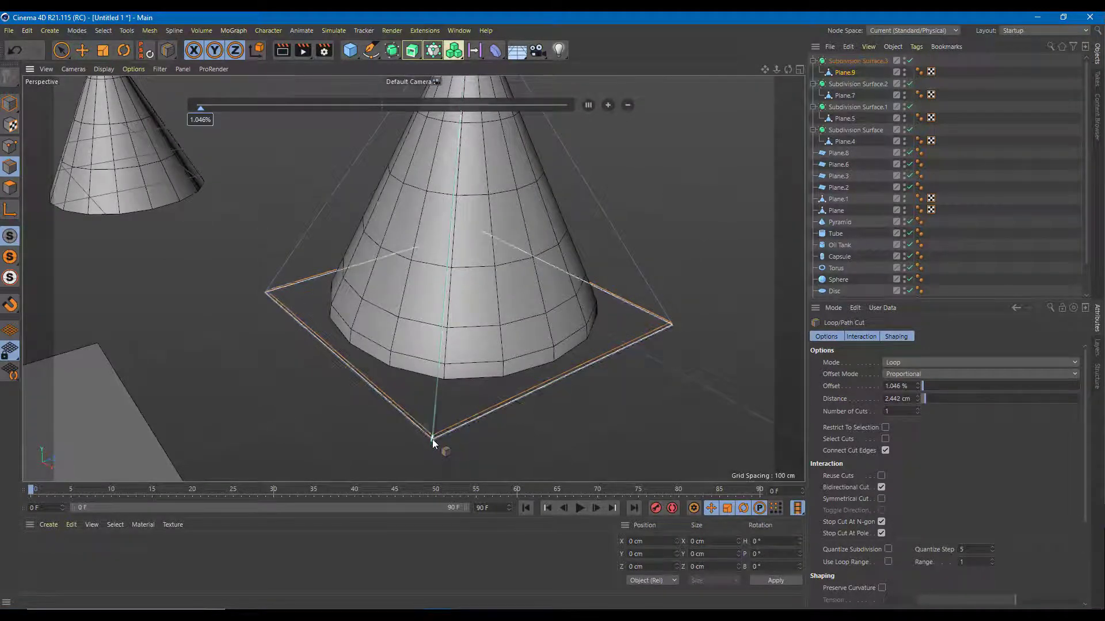
{"action": "left_click", "coordinate": [433, 439]}
{"action": "scroll", "coordinate": [427, 371], "scroll_direction": "down", "scroll_amount": 5}
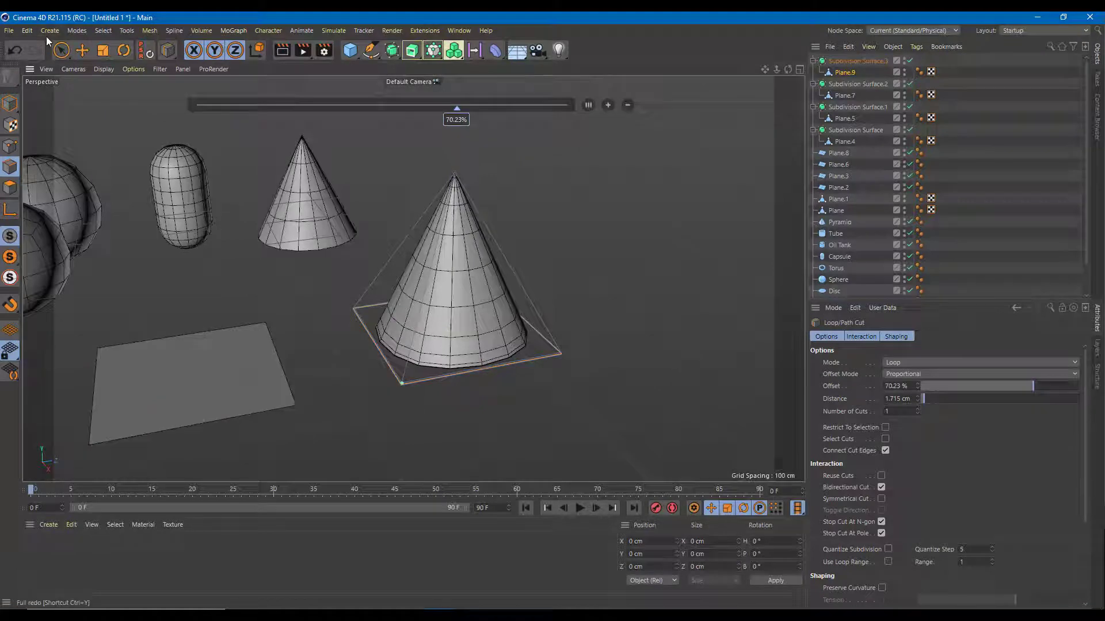
{"action": "left_click", "coordinate": [61, 50]}
Step: Move Subdivision Surface.3 with the modeled cone in model mode to about X -380 cm, Z -91 cm, next to the cone primitive
{"action": "scroll", "coordinate": [307, 236], "scroll_direction": "down", "scroll_amount": 8}
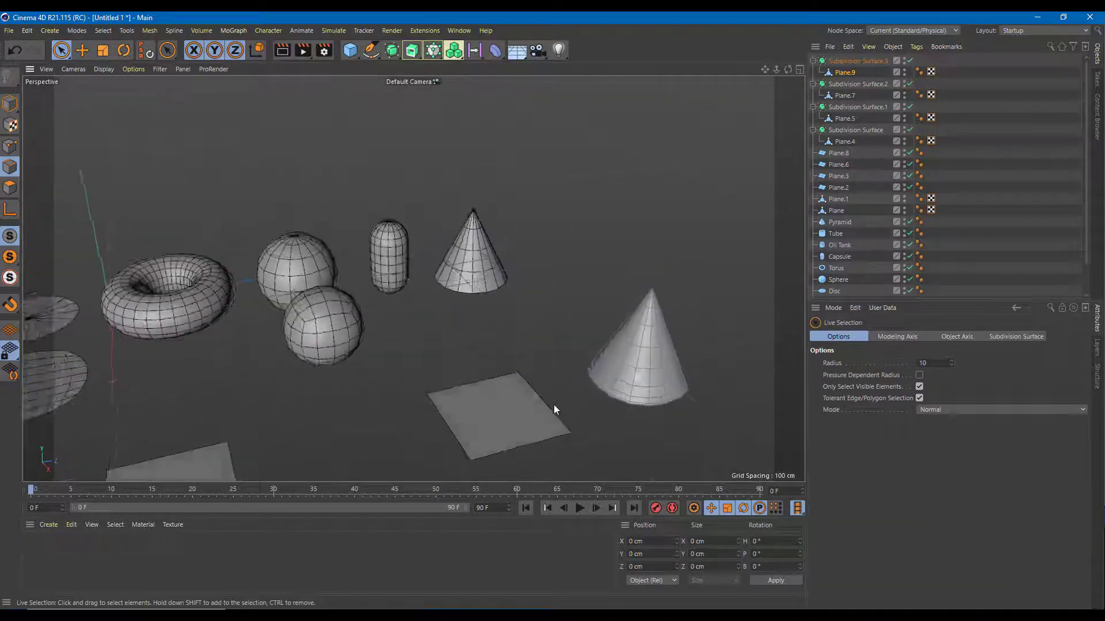
{"action": "left_click_drag", "start_coordinate": [537, 395], "coordinate": [610, 448], "text": "alt"}
{"action": "left_click", "coordinate": [858, 61]}
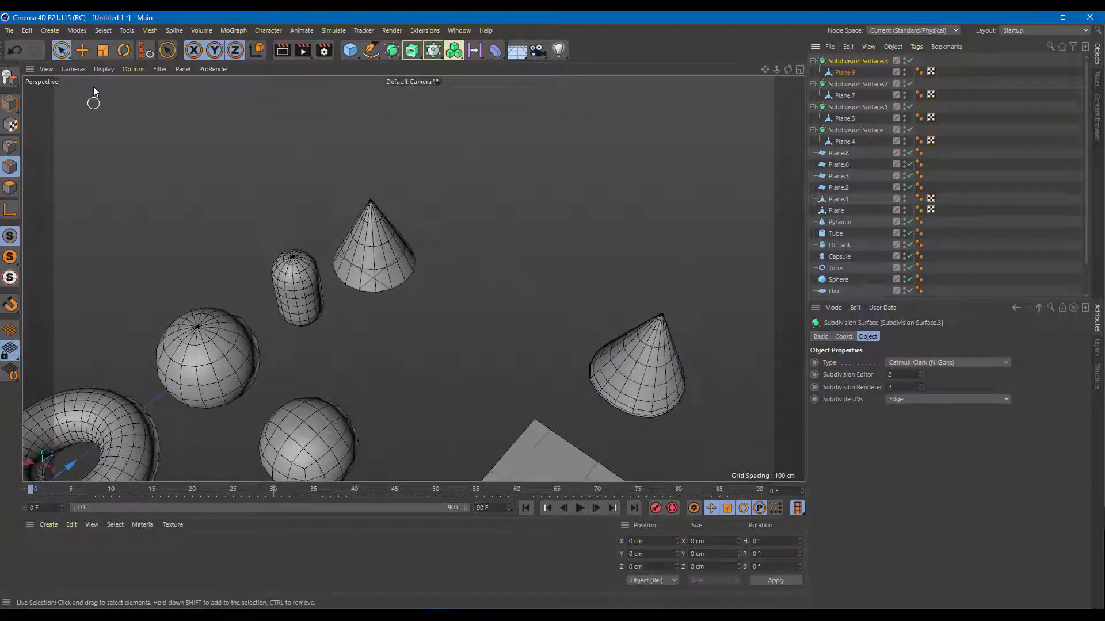
{"action": "left_click", "coordinate": [84, 50]}
{"action": "left_click_drag", "start_coordinate": [623, 371], "coordinate": [605, 361], "text": "alt"}
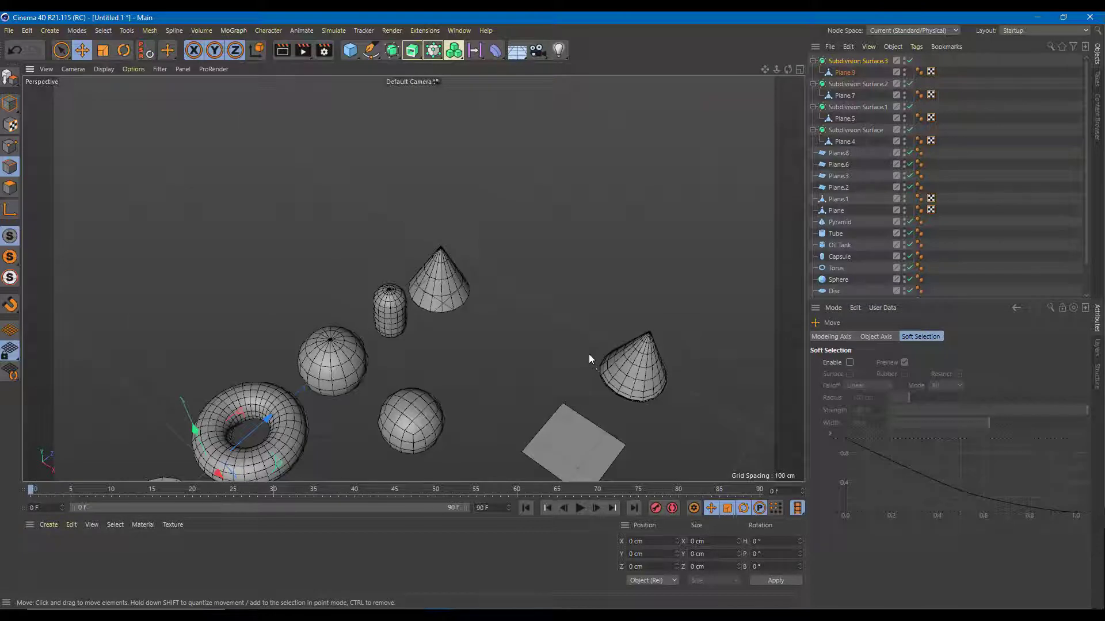
{"action": "middle_click_drag", "start_coordinate": [590, 359], "coordinate": [439, 345], "text": "alt"}
{"action": "left_click", "coordinate": [9, 105]}
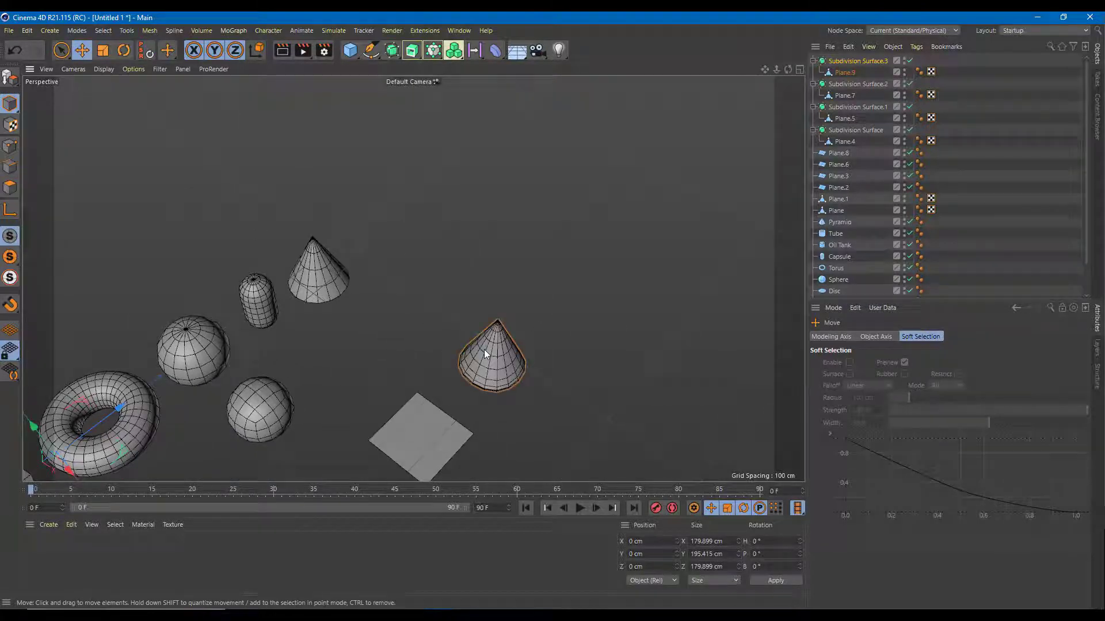
{"action": "left_click", "coordinate": [498, 349]}
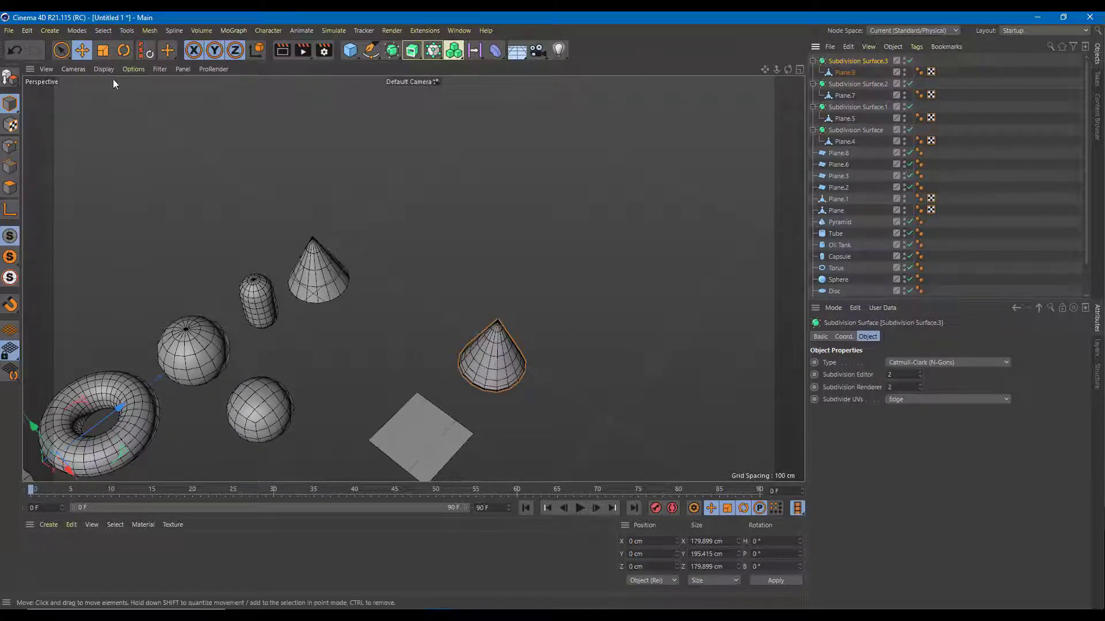
{"action": "left_click", "coordinate": [166, 50]}
{"action": "scroll", "coordinate": [183, 141], "scroll_direction": "down", "scroll_amount": 2}
{"action": "left_click_drag", "start_coordinate": [117, 345], "coordinate": [76, 275]}
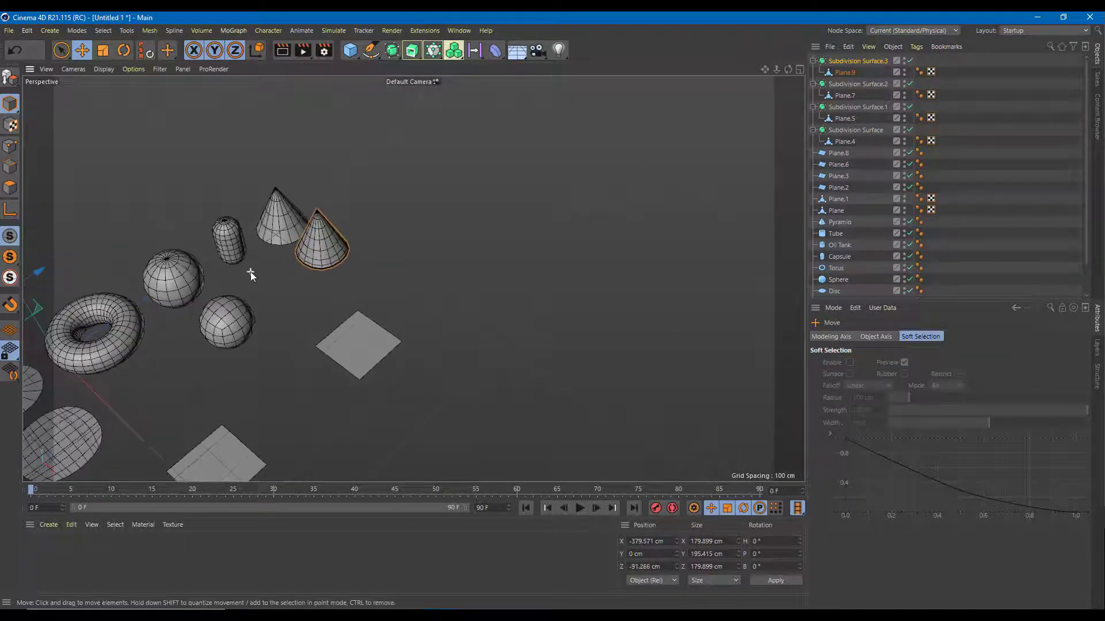
Step: Select the flat plane Plane.8 in front of the capsule and cones and convert it to an editable polygon object
{"action": "scroll", "coordinate": [469, 397], "scroll_direction": "up", "scroll_amount": 3}
{"action": "scroll", "coordinate": [360, 325], "scroll_direction": "up", "scroll_amount": 4}
{"action": "middle_click_drag", "start_coordinate": [361, 320], "coordinate": [619, 103], "text": "alt"}
{"action": "scroll", "coordinate": [474, 250], "scroll_direction": "down", "scroll_amount": 5}
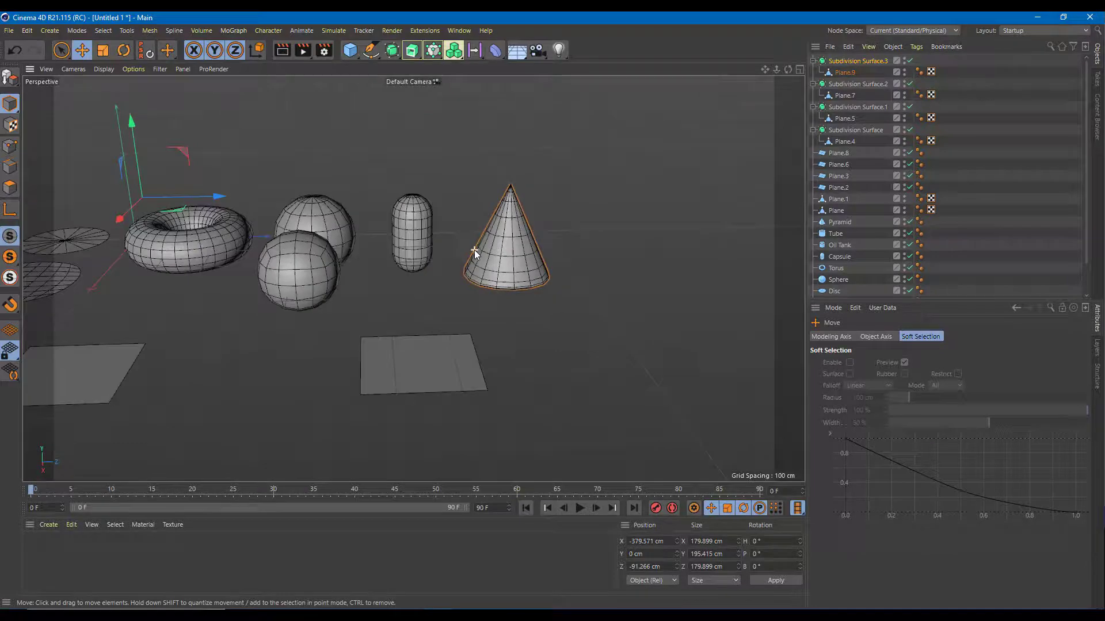
{"action": "left_click_drag", "start_coordinate": [389, 272], "coordinate": [416, 265], "text": "alt"}
{"action": "middle_click_drag", "start_coordinate": [416, 264], "coordinate": [242, 298], "text": "alt"}
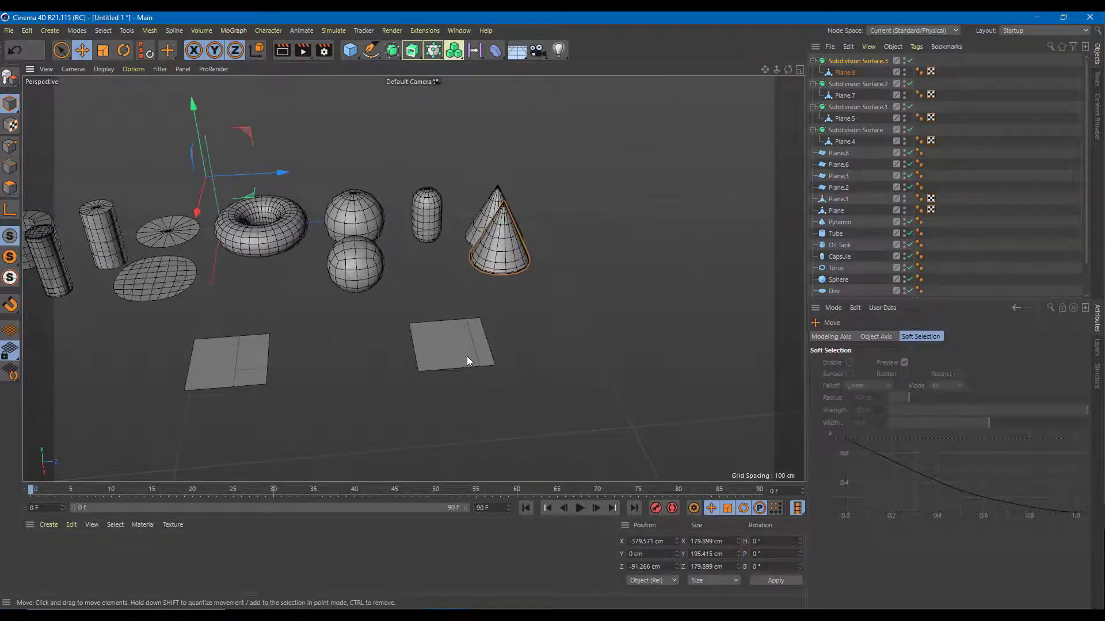
{"action": "left_click", "coordinate": [468, 358]}
{"action": "scroll", "coordinate": [445, 322], "scroll_direction": "up", "scroll_amount": 3}
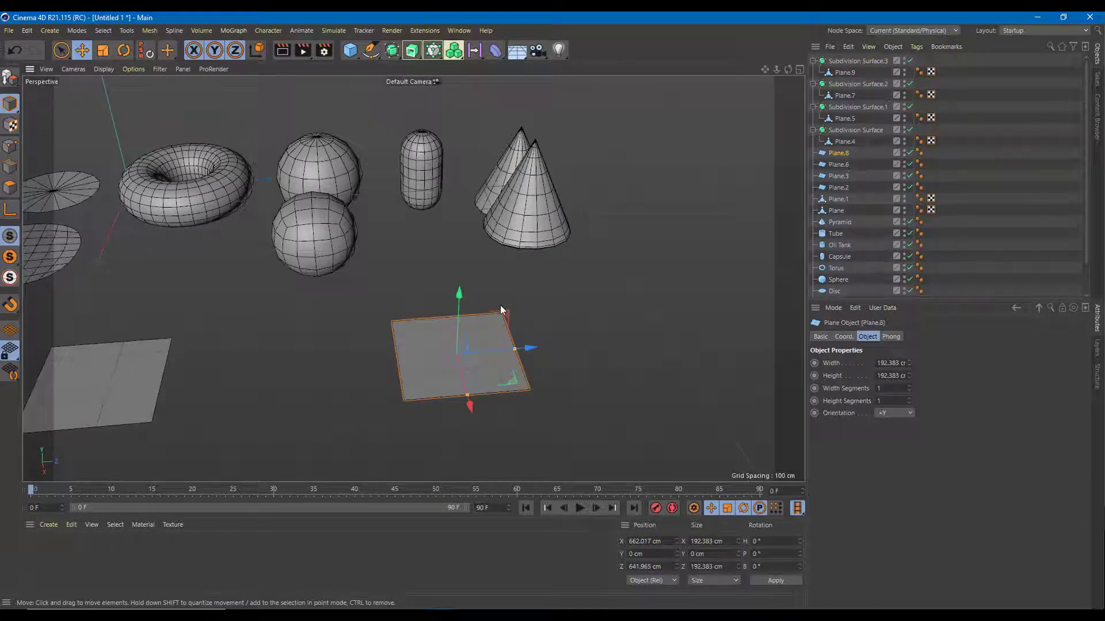
{"action": "scroll", "coordinate": [499, 309], "scroll_direction": "up", "scroll_amount": 2}
{"action": "middle_click_drag", "start_coordinate": [539, 308], "coordinate": [495, 317], "text": "alt"}
{"action": "left_click_drag", "start_coordinate": [494, 316], "coordinate": [392, 306], "text": "alt"}
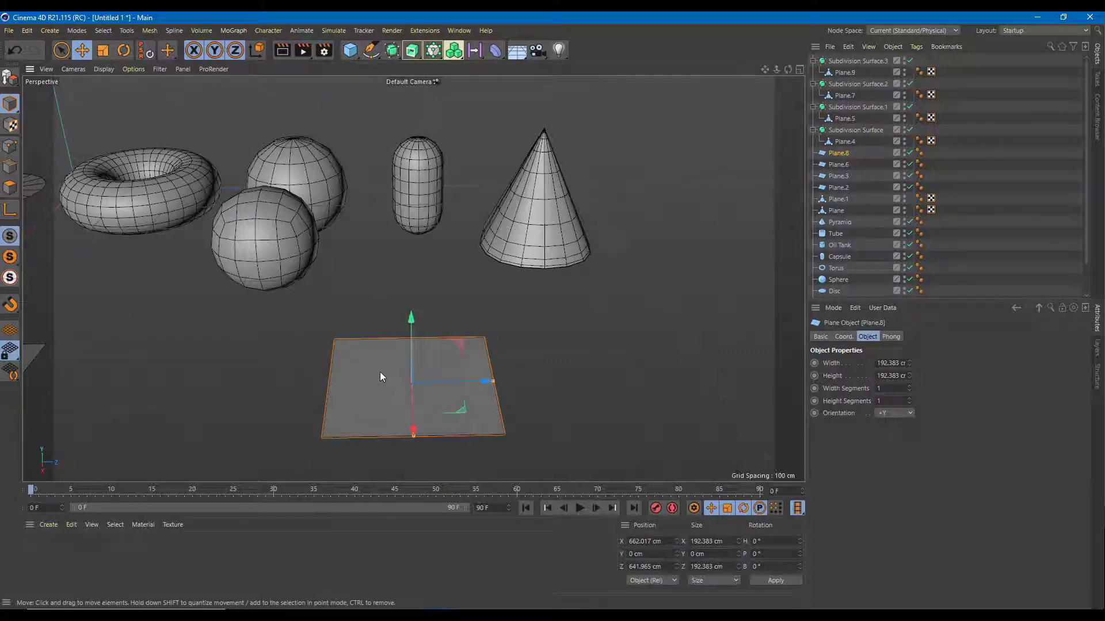
{"action": "key", "text": "c"}
Step: In polygon mode, select the face of Plane.8 and extrude it upward by about 301 cm into a tall box
{"action": "left_click", "coordinate": [10, 187]}
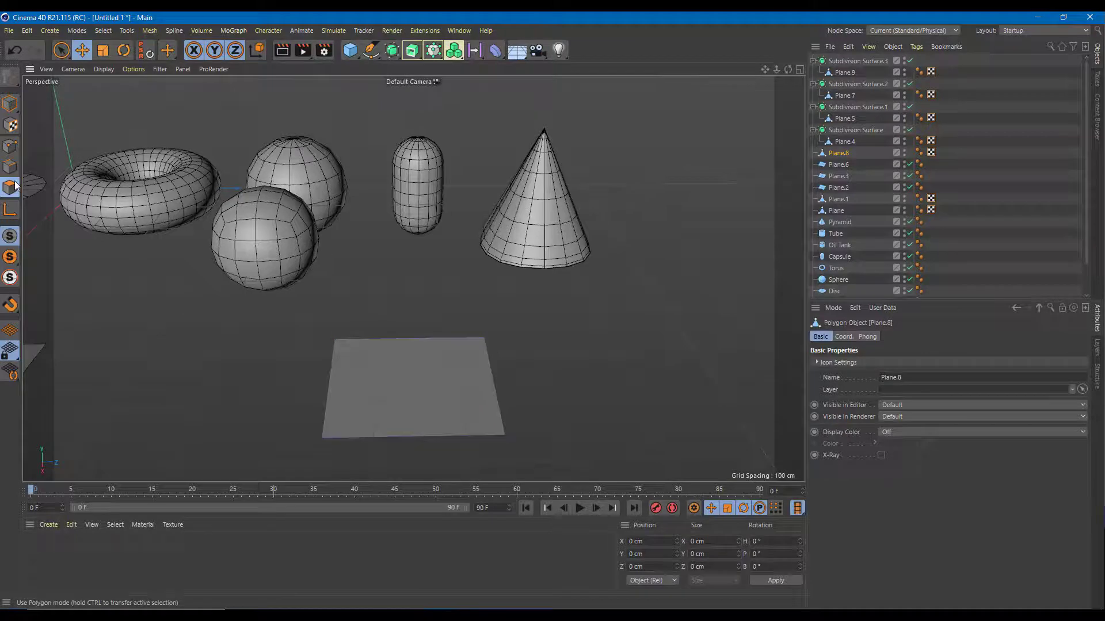
{"action": "left_click", "coordinate": [453, 414]}
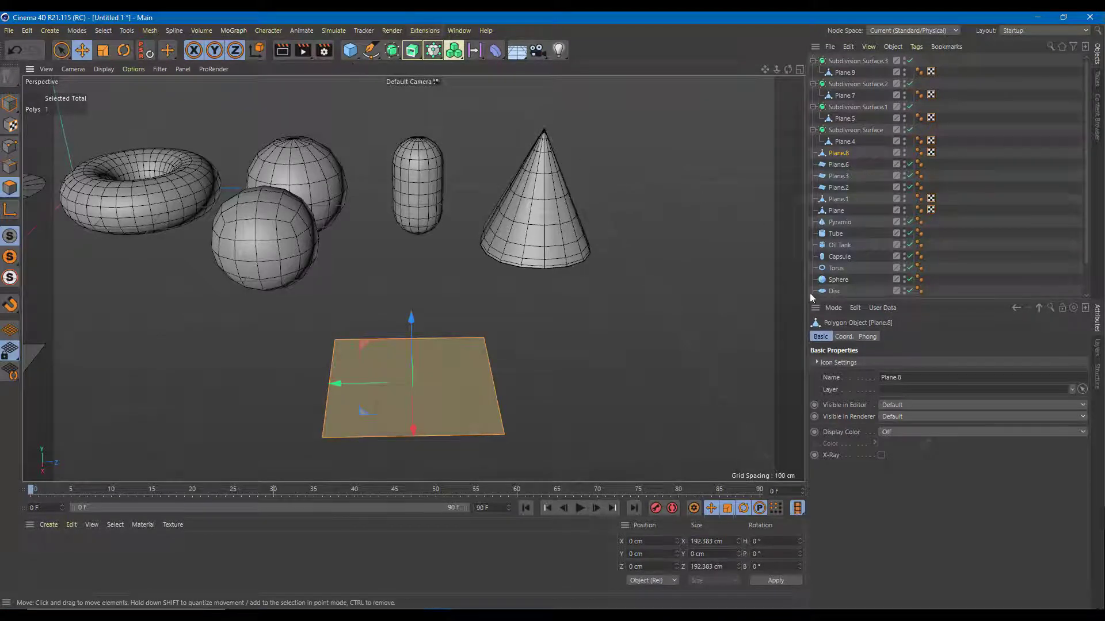
{"action": "right_click", "coordinate": [407, 400]}
{"action": "key", "text": "Escape"}
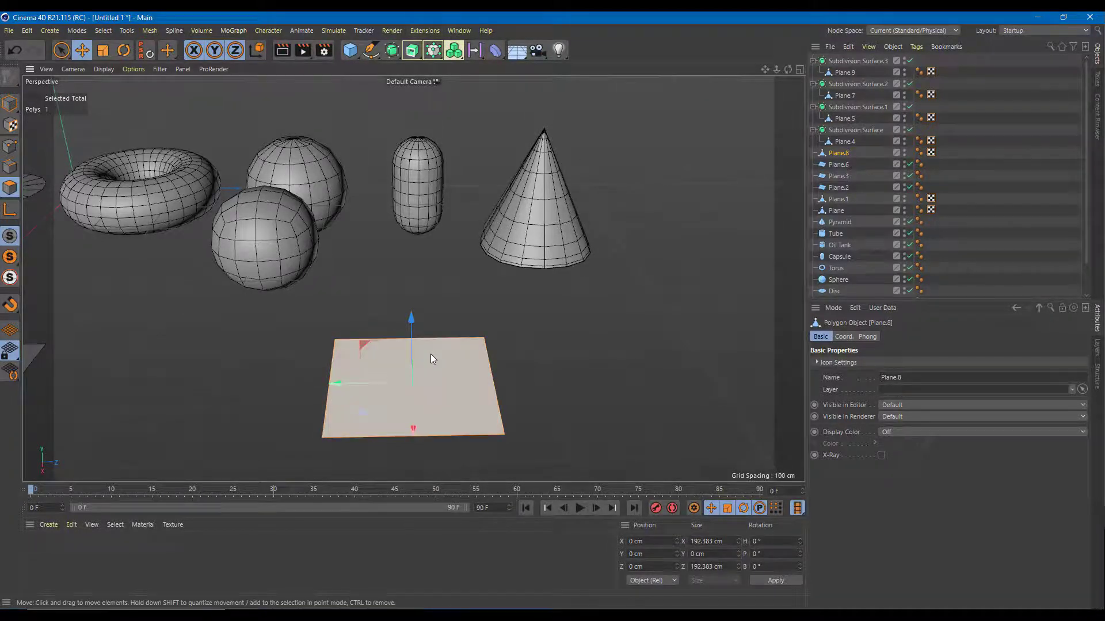
{"action": "right_click", "coordinate": [432, 359]}
{"action": "left_click", "coordinate": [460, 164]}
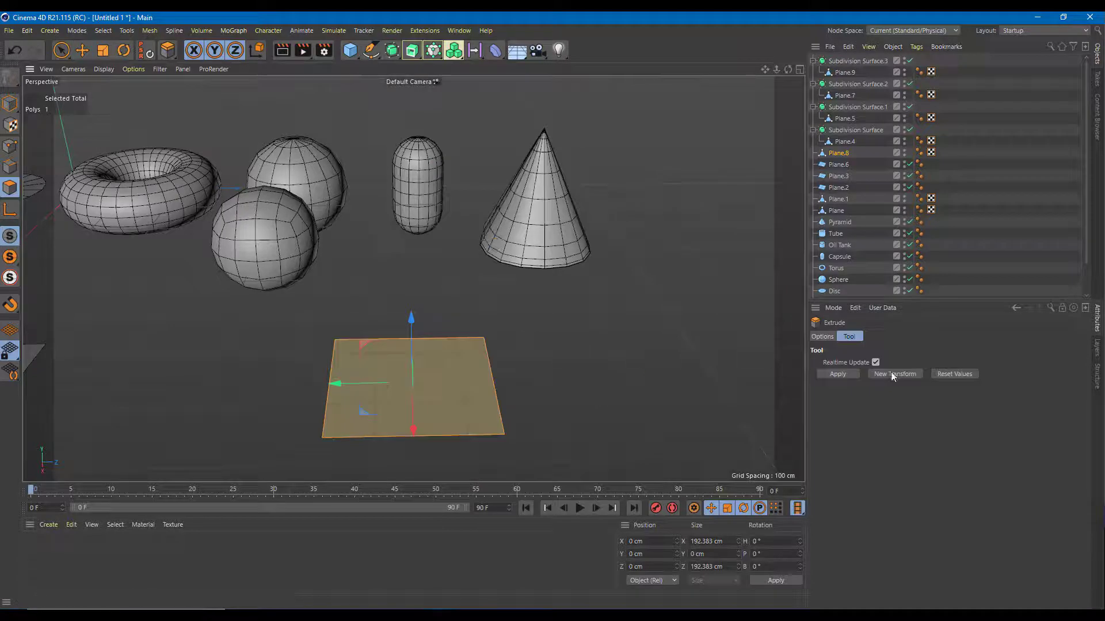
{"action": "left_click_drag", "start_coordinate": [387, 370], "coordinate": [382, 264]}
{"action": "left_click_drag", "start_coordinate": [456, 467], "coordinate": [556, 286], "text": "alt"}
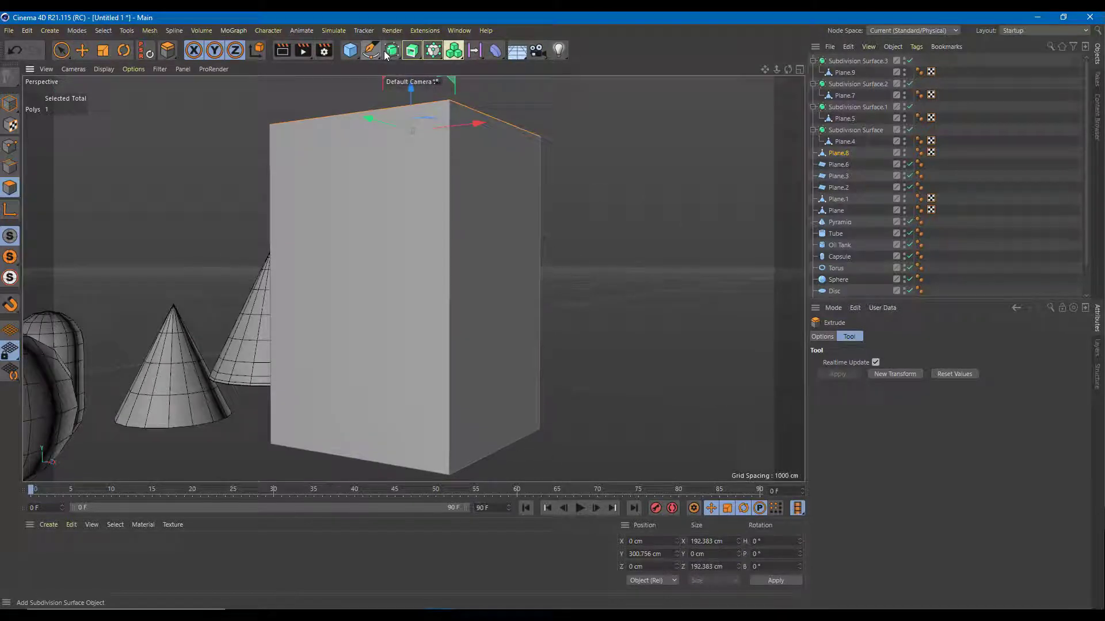
Step: Add a fifth Subdivision Surface and make the box-shaped Plane.8 its child
{"action": "left_click", "coordinate": [412, 50]}
{"action": "left_click", "coordinate": [446, 65]}
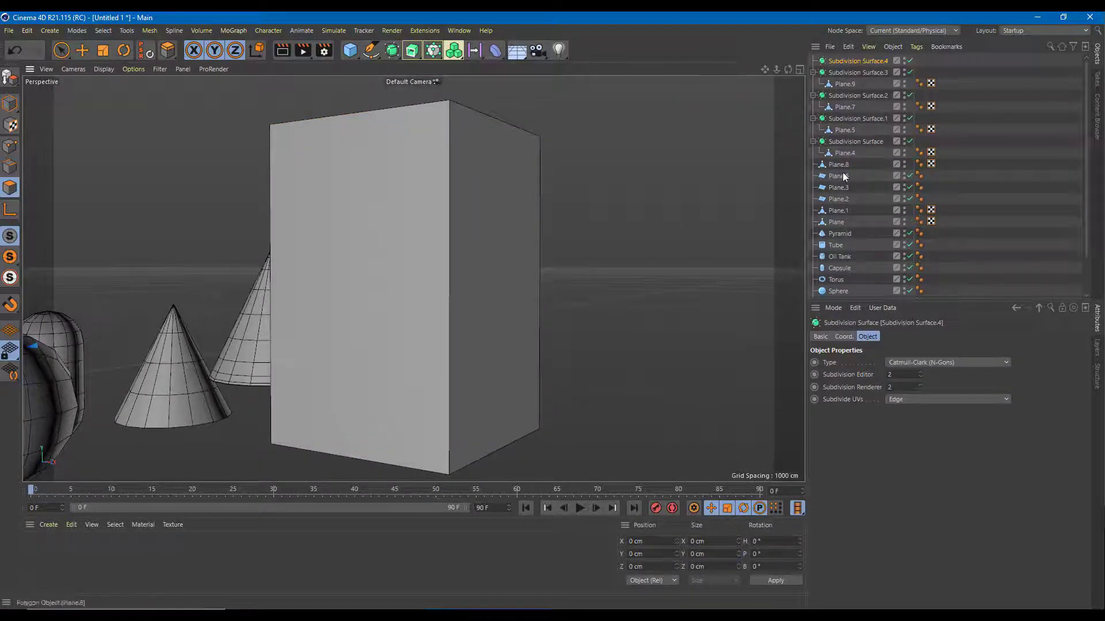
{"action": "left_click", "coordinate": [11, 105]}
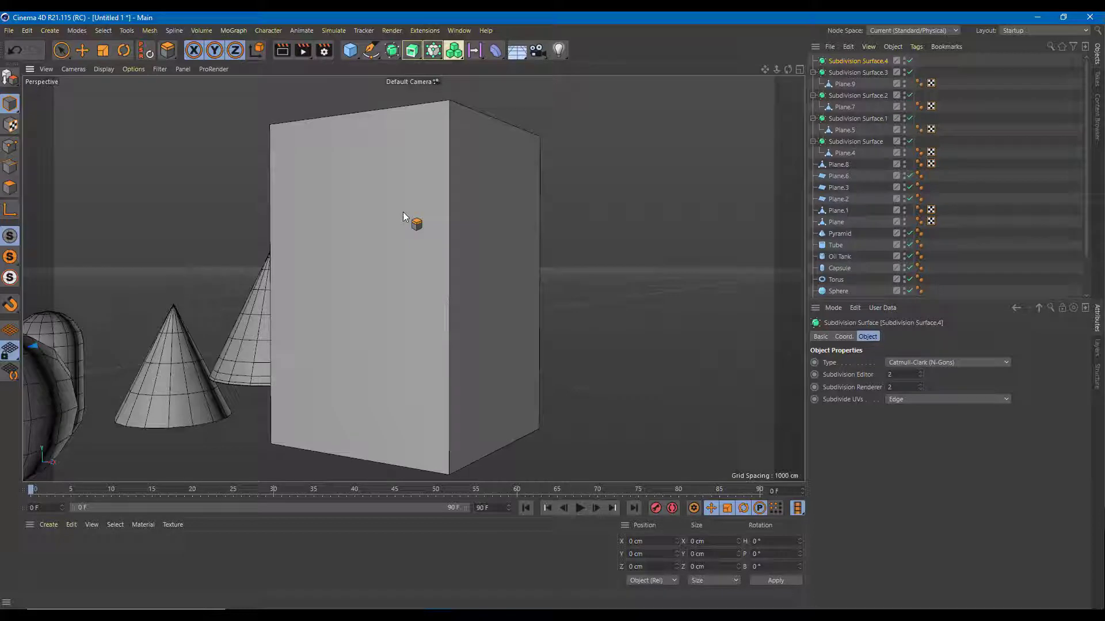
{"action": "left_click", "coordinate": [61, 50]}
{"action": "left_click", "coordinate": [414, 190]}
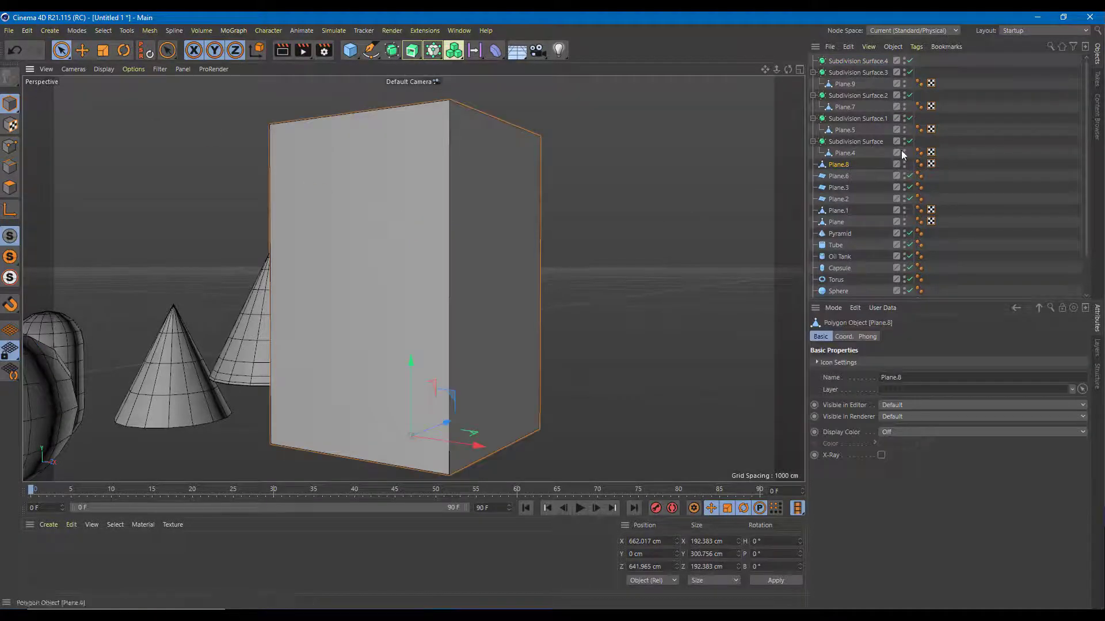
{"action": "left_click_drag", "start_coordinate": [863, 67], "coordinate": [862, 63]}
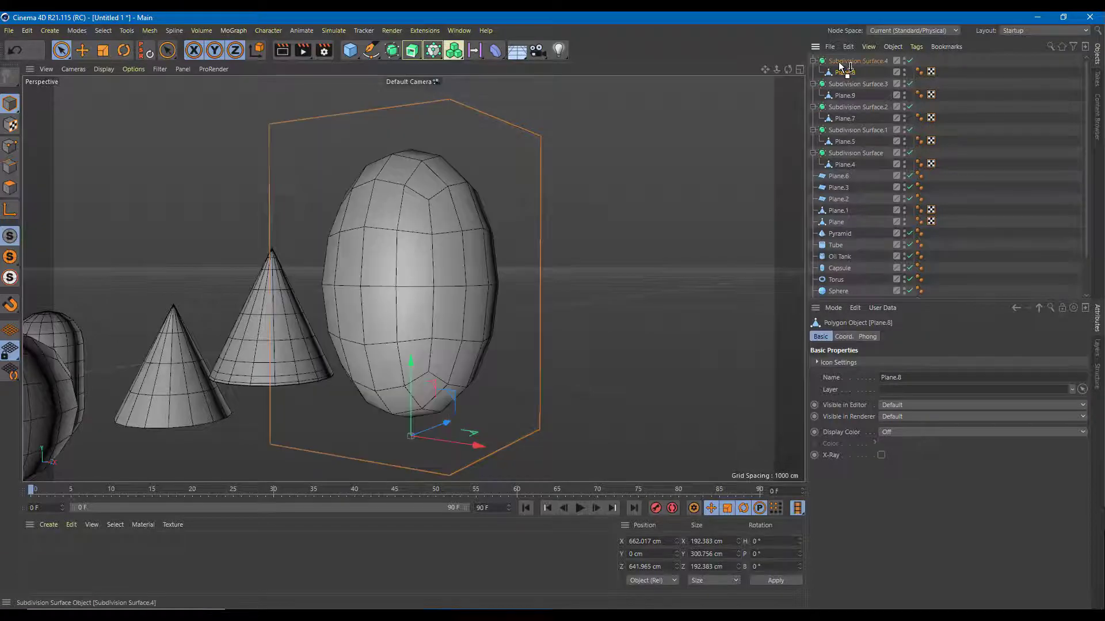
Step: Switch Plane.8 to edge mode and disable Subdivision Surface.4 to work on the unsmoothed box
{"action": "scroll", "coordinate": [541, 247], "scroll_direction": "up", "scroll_amount": 3}
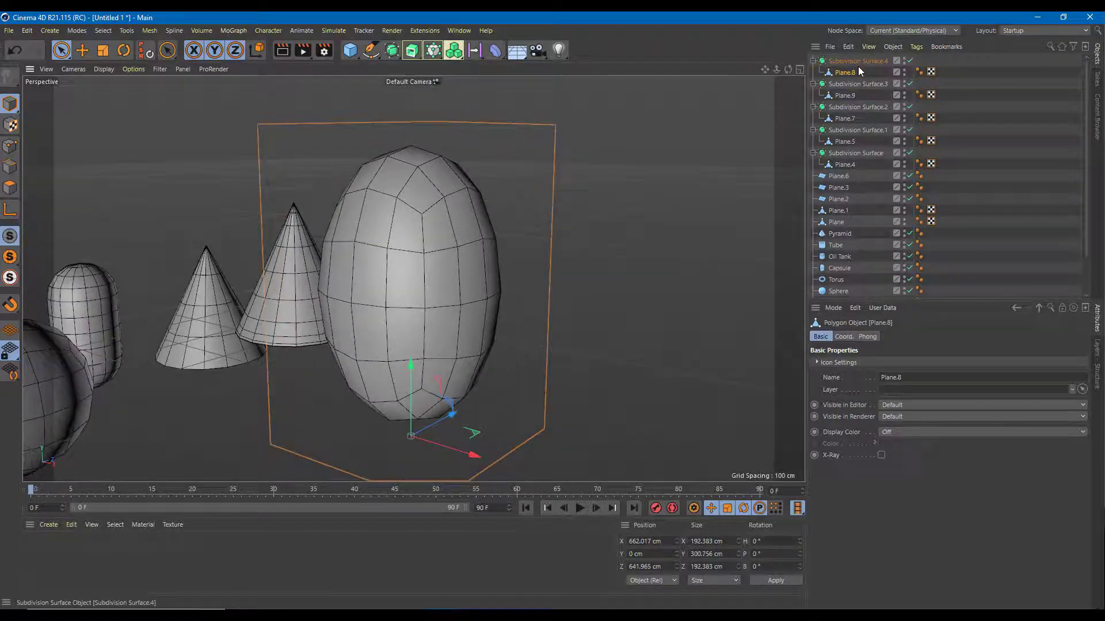
{"action": "left_click_drag", "start_coordinate": [477, 202], "coordinate": [468, 233], "text": "alt"}
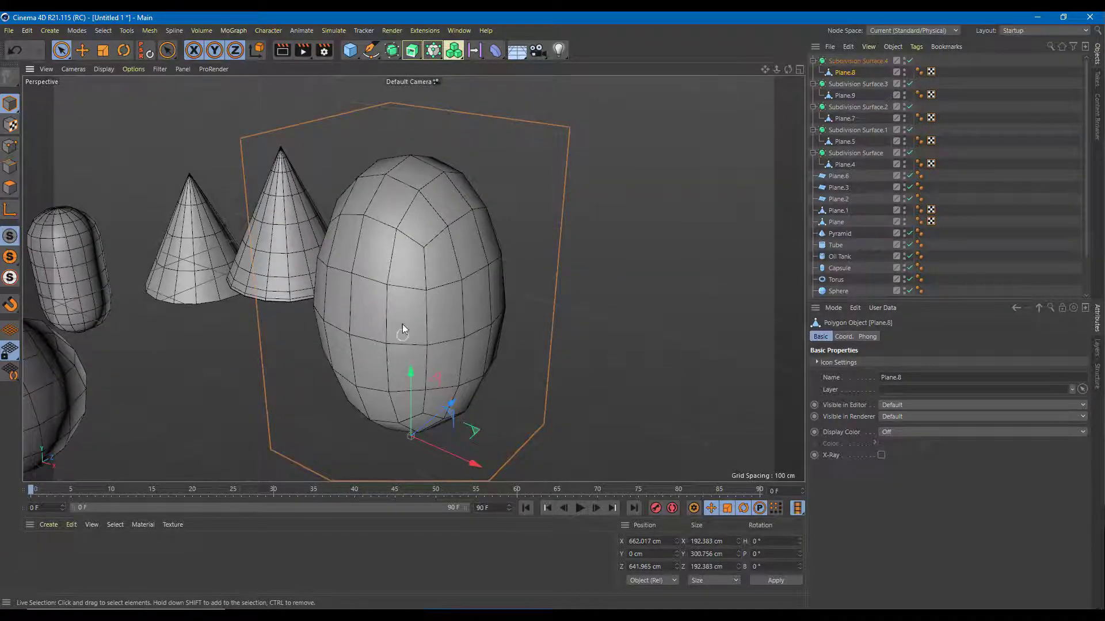
{"action": "left_click_drag", "start_coordinate": [402, 337], "coordinate": [432, 232], "text": "alt"}
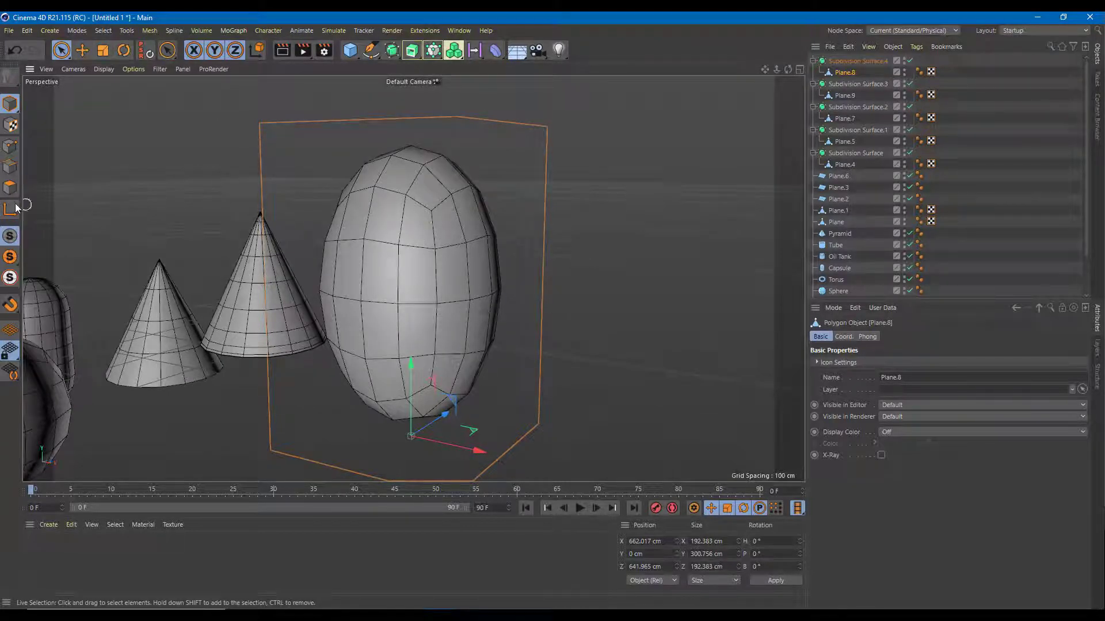
{"action": "left_click", "coordinate": [9, 167]}
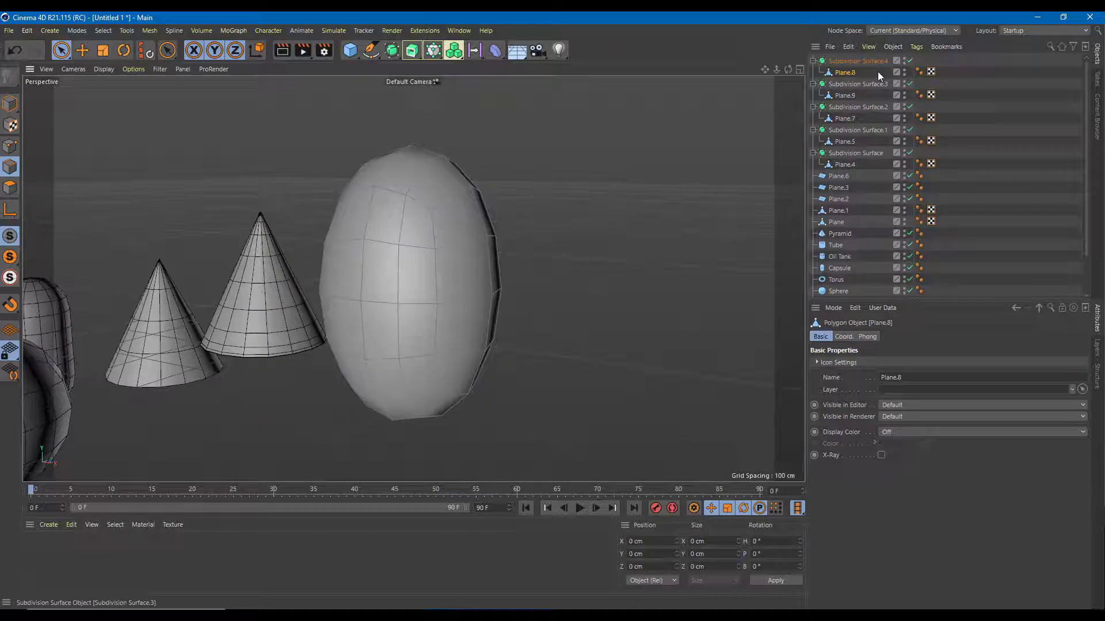
{"action": "left_click", "coordinate": [910, 61]}
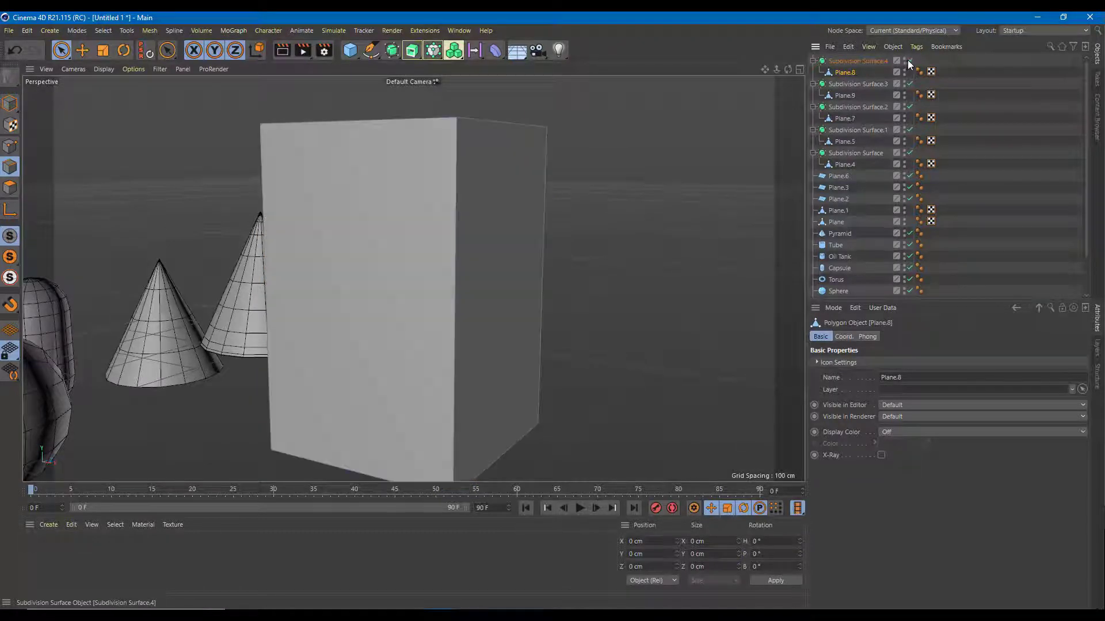
{"action": "left_click_drag", "start_coordinate": [459, 166], "coordinate": [425, 176], "text": "alt"}
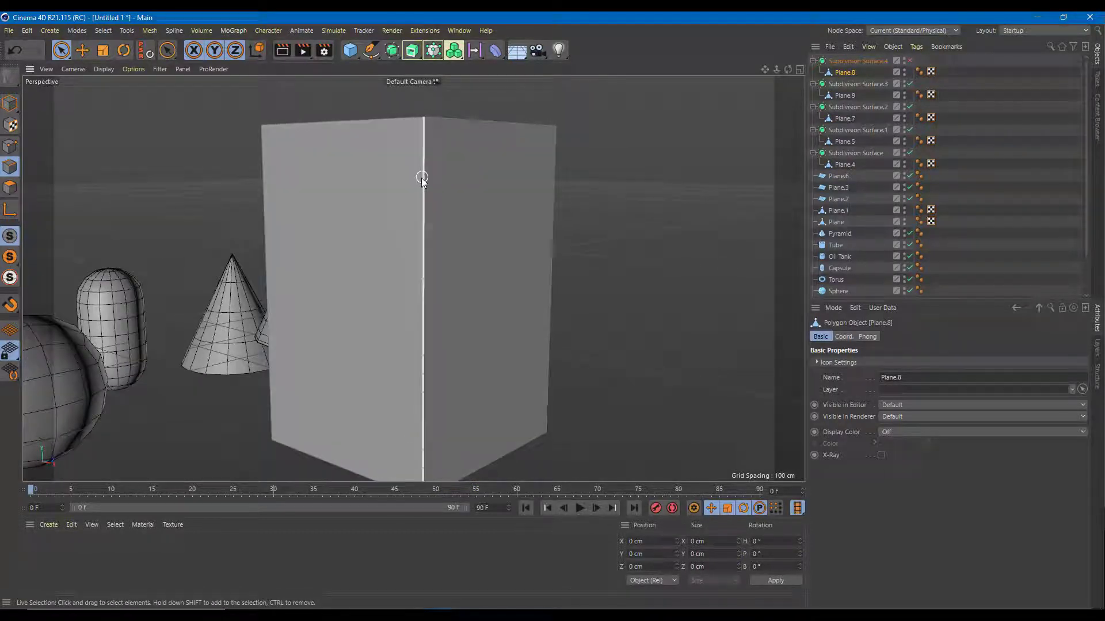
Step: Add two horizontal loop cuts around Plane.8, at about 79.7% and 41.4% offset, and re-enable Subdivision Surface.4
{"action": "right_click", "coordinate": [418, 190]}
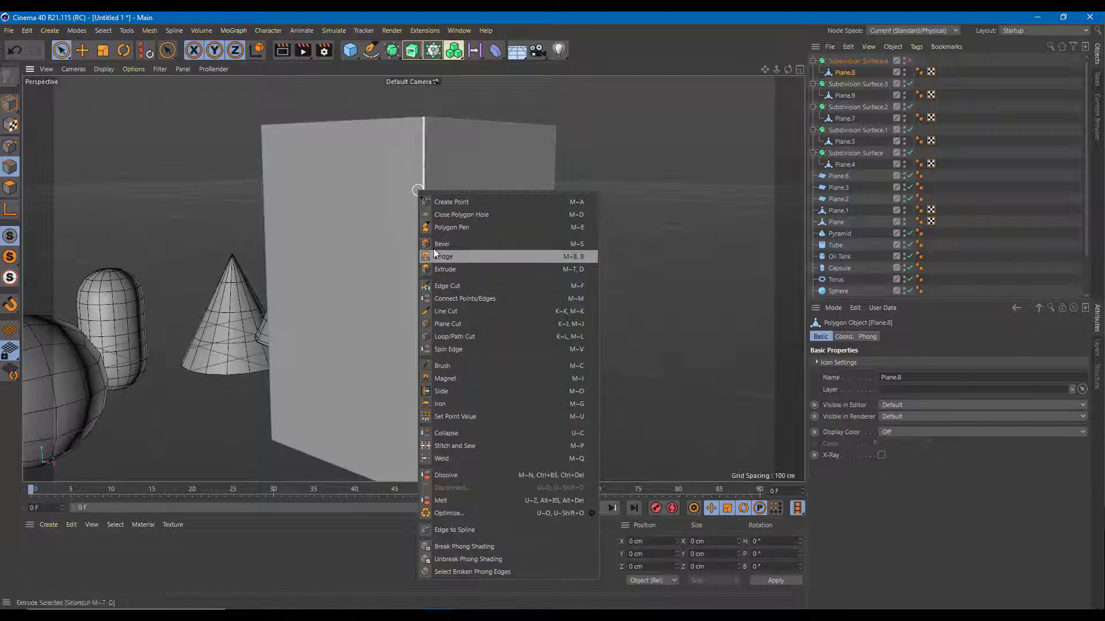
{"action": "left_click", "coordinate": [439, 171]}
{"action": "left_click", "coordinate": [439, 184]}
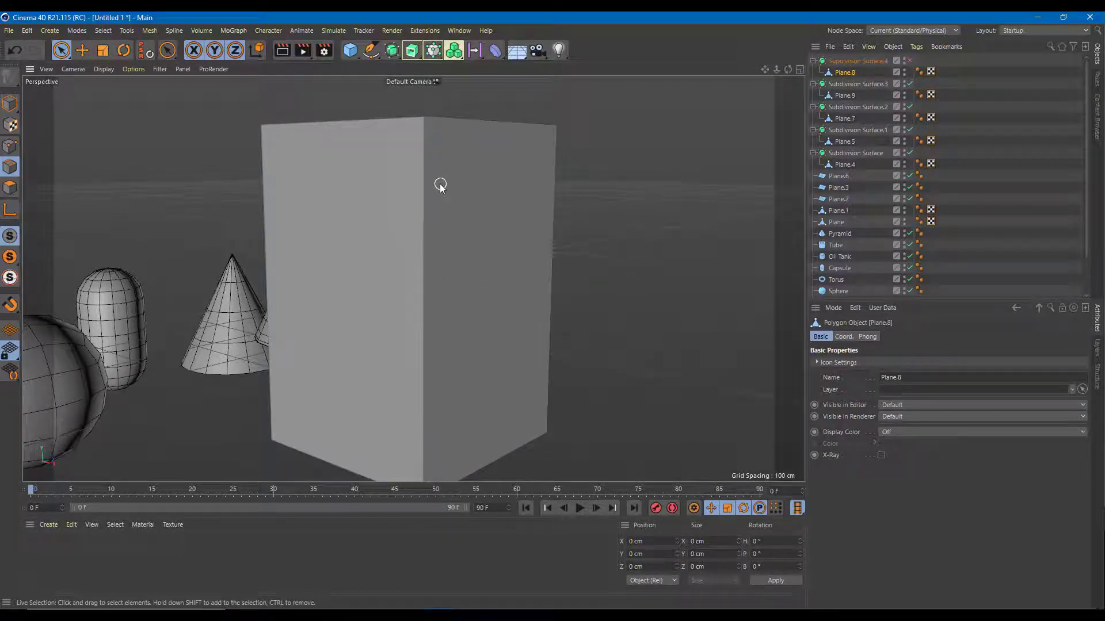
{"action": "key", "text": "k"}
{"action": "key", "text": "l"}
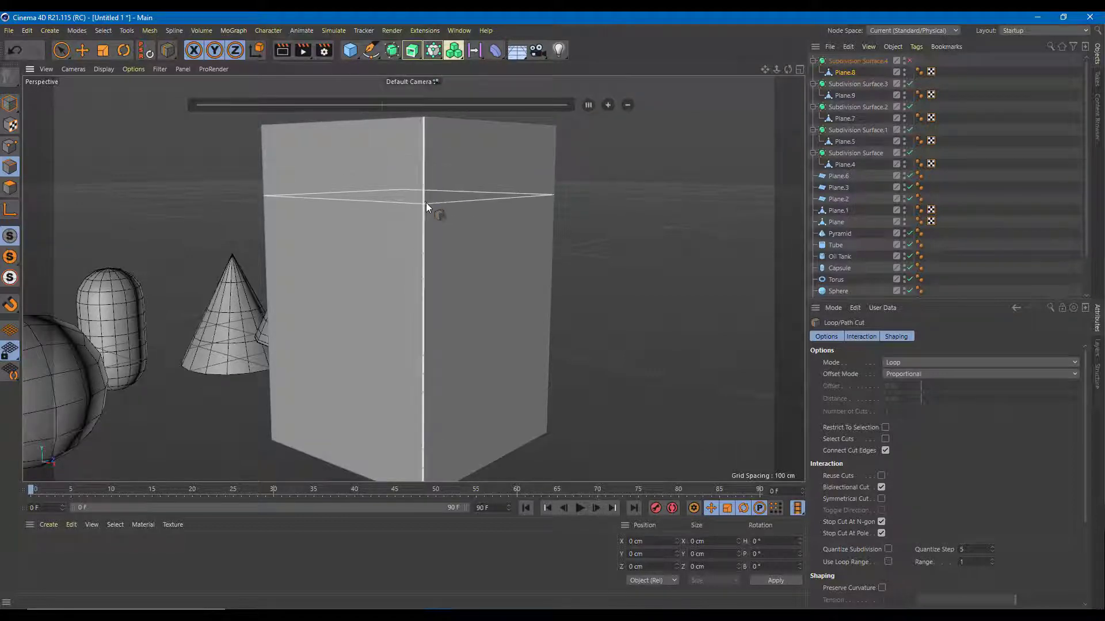
{"action": "left_click", "coordinate": [425, 200]}
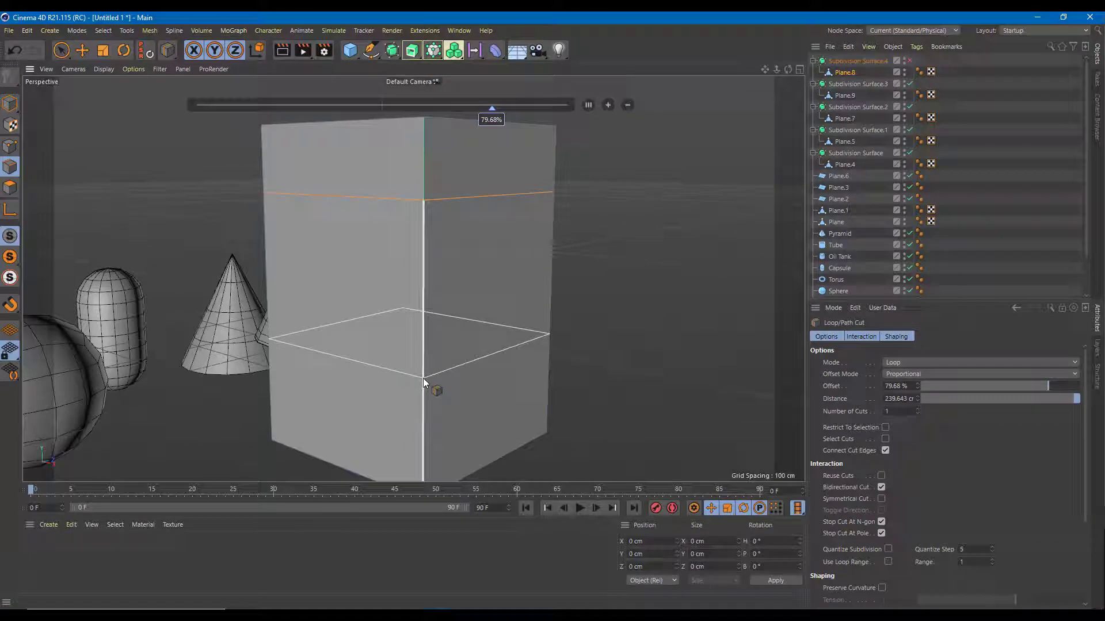
{"action": "left_click", "coordinate": [909, 60]}
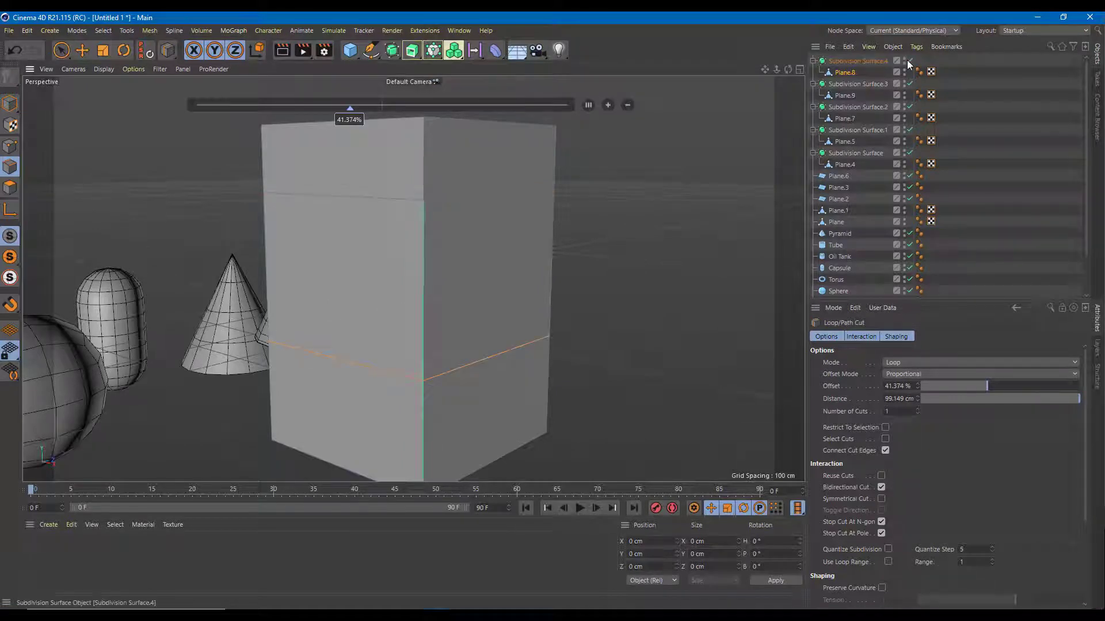
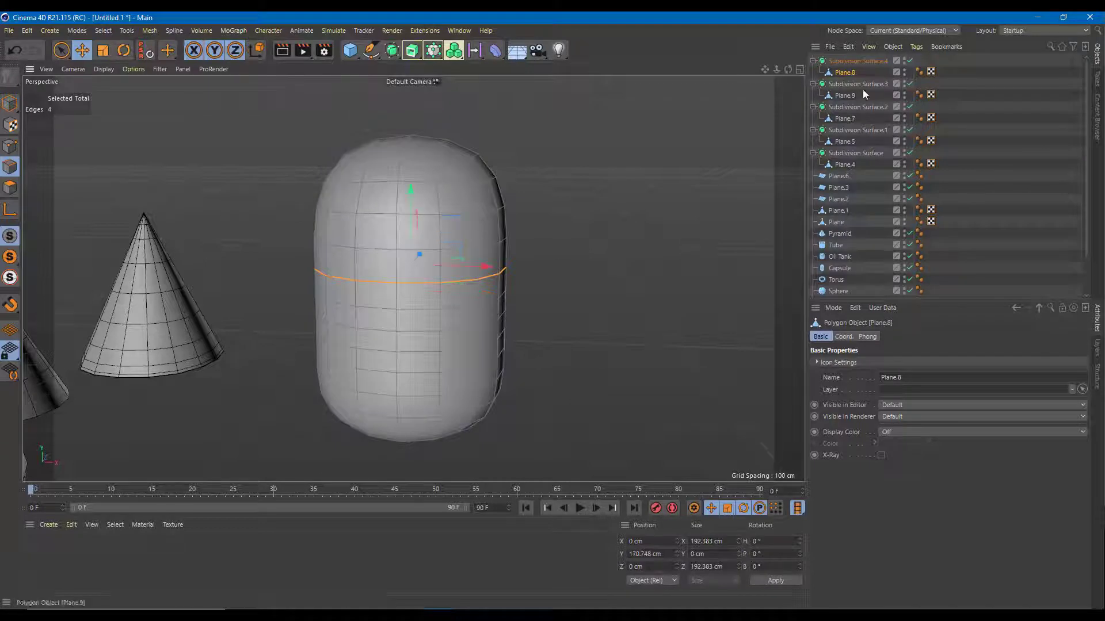
Step: Select the lower edge loop of Plane.8 with smoothing temporarily off, and raise it to about Y 121 cm with smoothing back on
{"action": "left_click", "coordinate": [909, 61]}
{"action": "left_click", "coordinate": [395, 371]}
{"action": "left_click_drag", "start_coordinate": [412, 368], "coordinate": [476, 406], "text": "alt"}
{"action": "left_click", "coordinate": [475, 406], "text": "shift"}
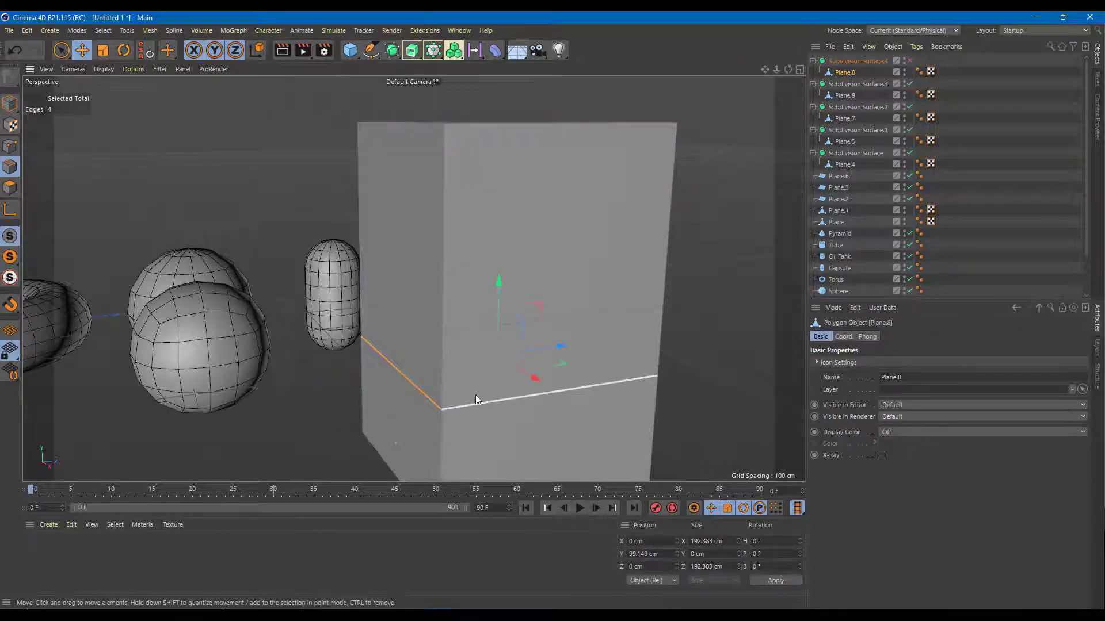
{"action": "left_click", "coordinate": [910, 60]}
{"action": "left_click_drag", "start_coordinate": [501, 300], "coordinate": [507, 254]}
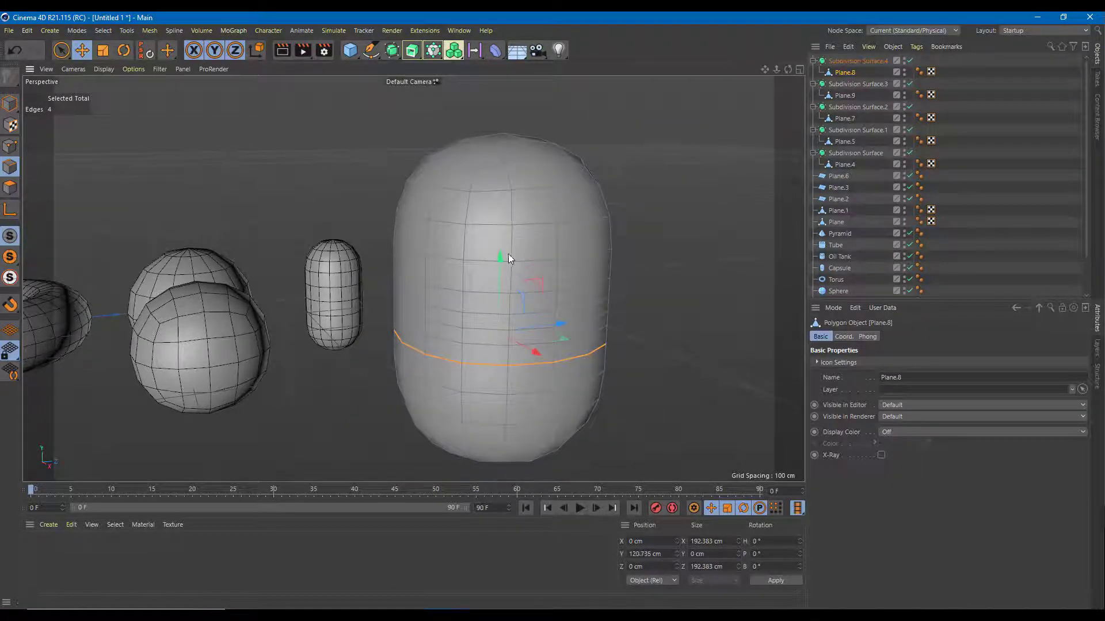
{"action": "left_click_drag", "start_coordinate": [646, 274], "coordinate": [652, 233], "text": "alt"}
{"action": "scroll", "coordinate": [632, 292], "scroll_direction": "down", "scroll_amount": 4}
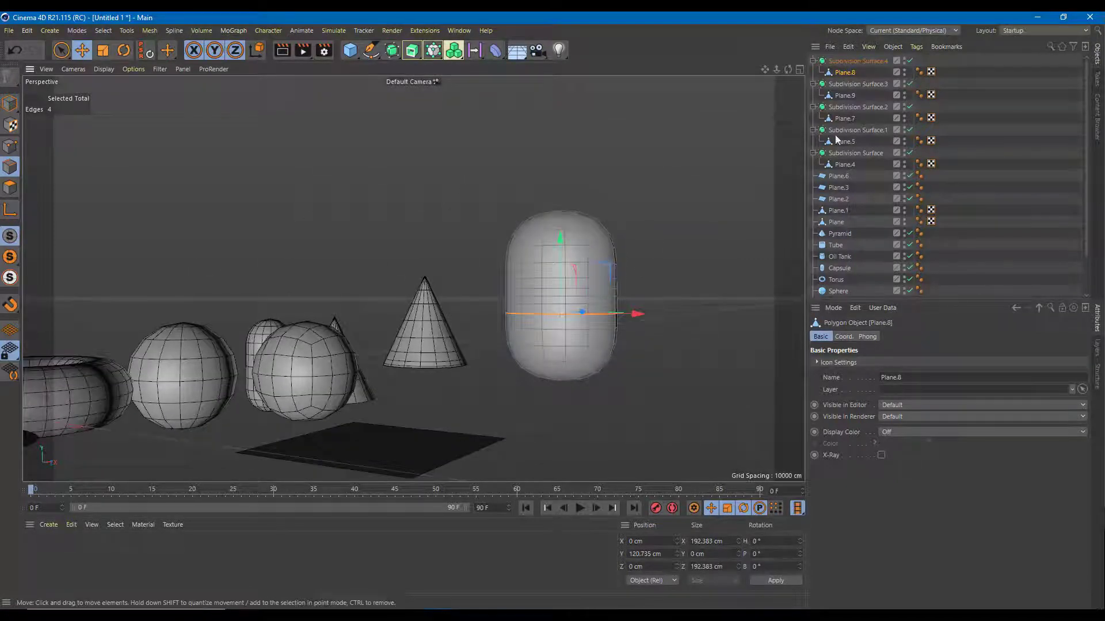
{"action": "scroll", "coordinate": [586, 261], "scroll_direction": "up", "scroll_amount": 5}
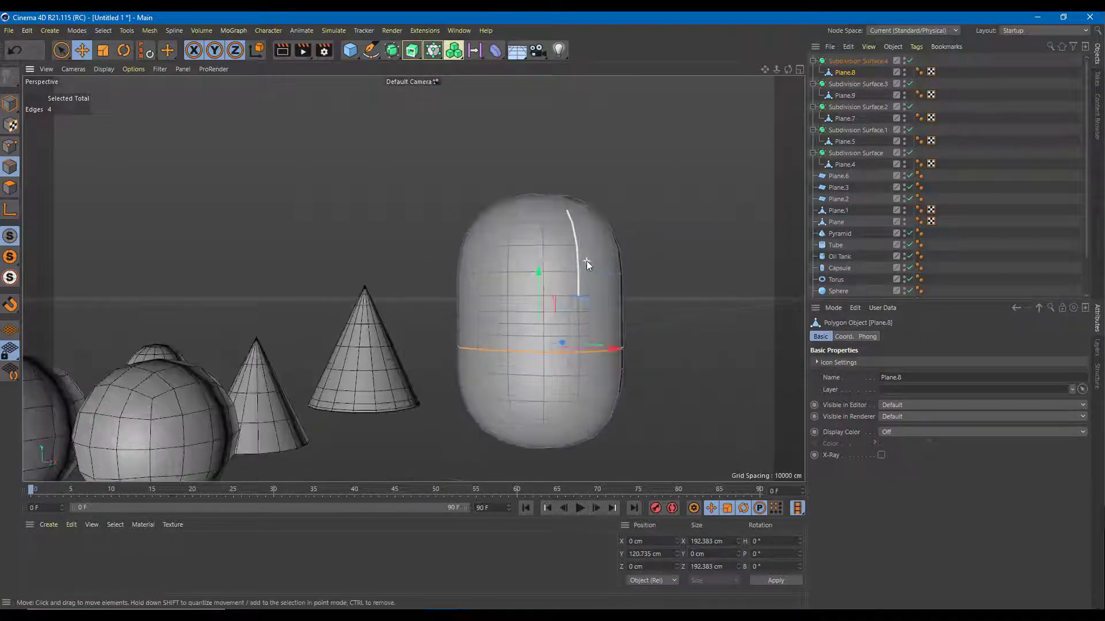
Step: Disable Subdivision Surface.4 and switch Plane.8 to polygon mode with no faces selected
{"action": "left_click", "coordinate": [910, 61]}
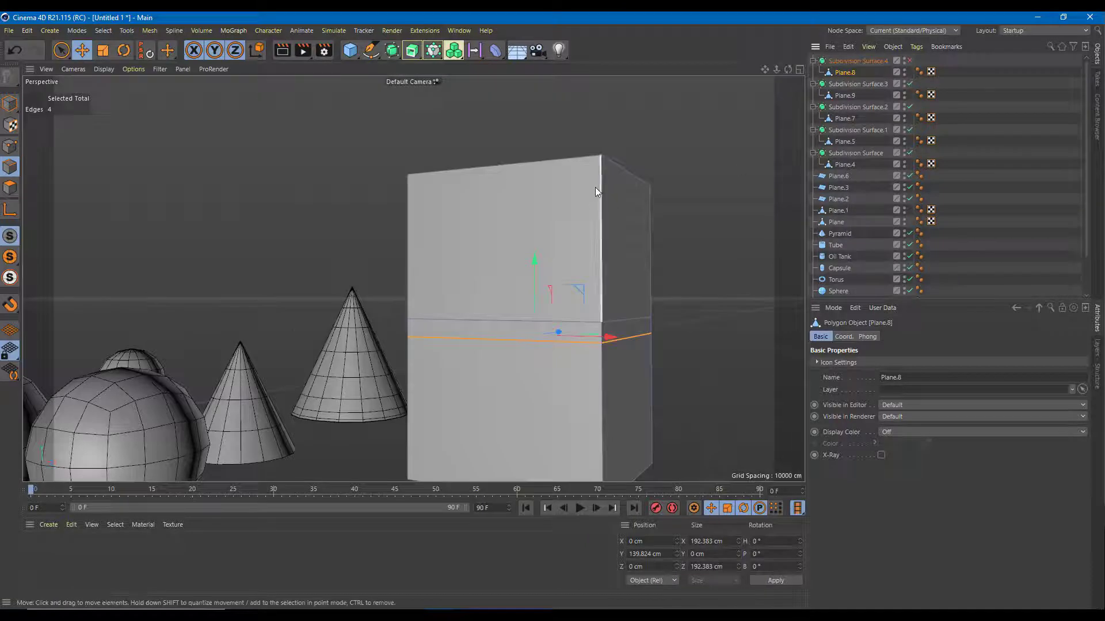
{"action": "left_click_drag", "start_coordinate": [594, 188], "coordinate": [540, 227], "text": "alt"}
{"action": "scroll", "coordinate": [502, 241], "scroll_direction": "up", "scroll_amount": 3}
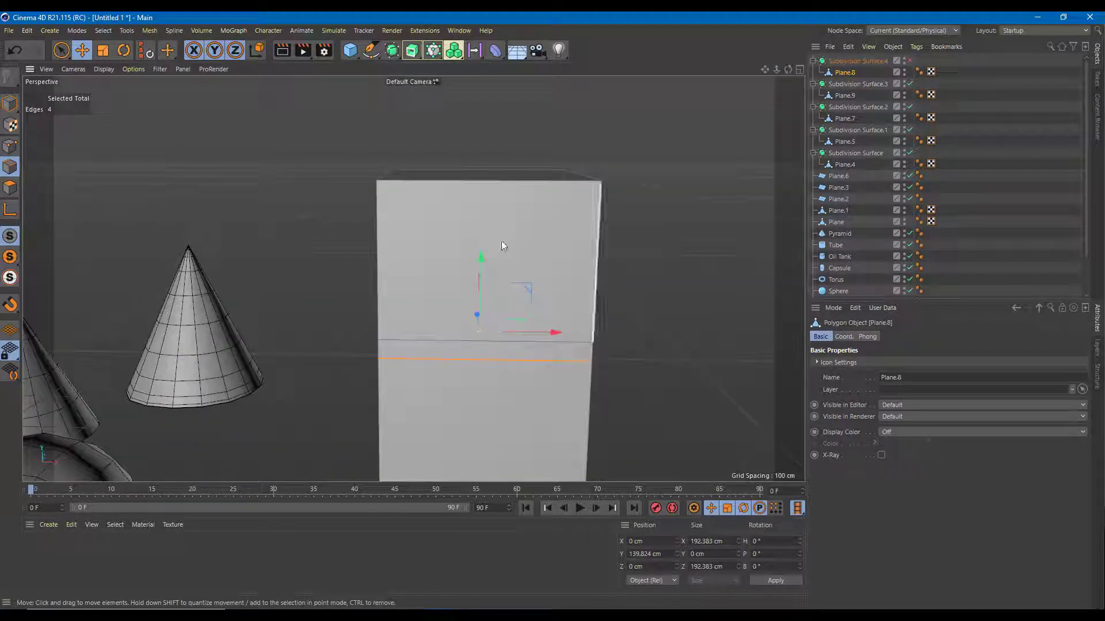
{"action": "left_click", "coordinate": [9, 187]}
{"action": "left_click_drag", "start_coordinate": [476, 249], "coordinate": [392, 242], "text": "alt"}
{"action": "left_click", "coordinate": [464, 251]}
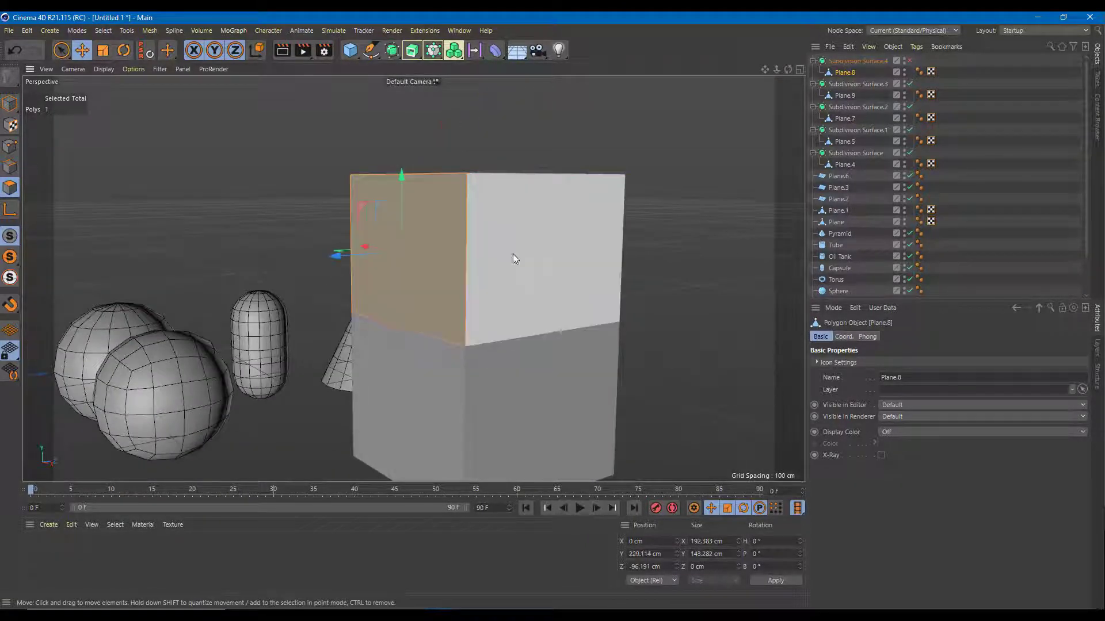
{"action": "key", "text": "ctrl+a"}
{"action": "left_click_drag", "start_coordinate": [527, 268], "coordinate": [716, 233], "text": "alt"}
{"action": "left_click", "coordinate": [298, 122]}
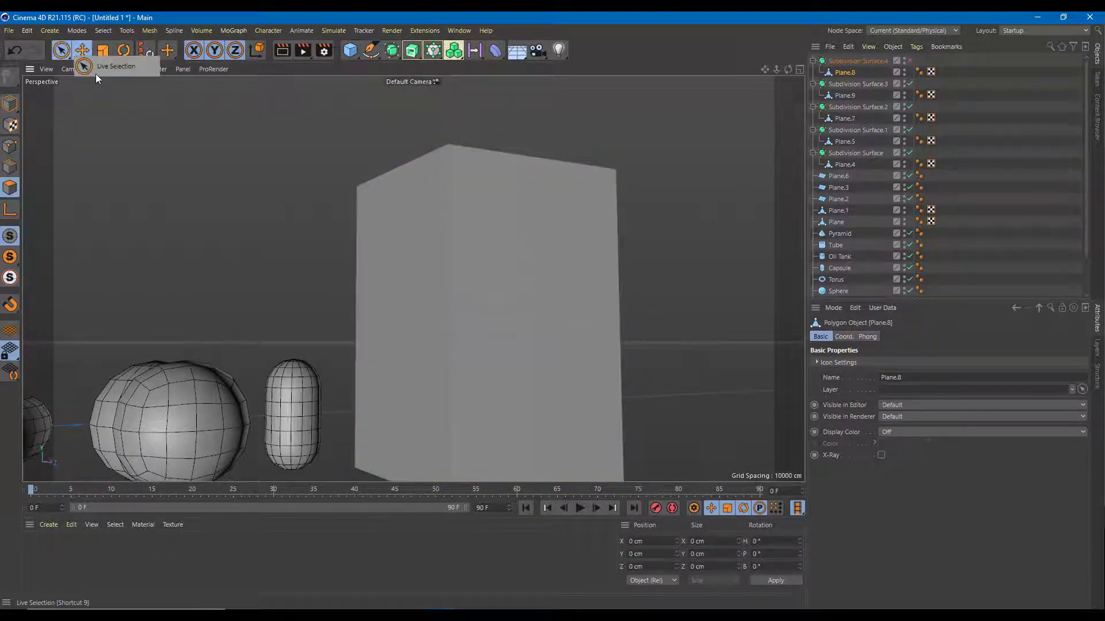
Step: Select the top face and the four upper side faces of Plane.8 with Live Selection
{"action": "left_click", "coordinate": [62, 53]}
{"action": "left_click", "coordinate": [442, 230]}
{"action": "left_click_drag", "start_coordinate": [442, 230], "coordinate": [482, 280], "text": "alt"}
{"action": "left_click", "coordinate": [500, 222], "text": "shift"}
{"action": "left_click", "coordinate": [540, 159], "text": "shift"}
{"action": "left_click_drag", "start_coordinate": [656, 240], "coordinate": [564, 254], "text": "alt"}
{"action": "left_click", "coordinate": [563, 276], "text": "shift"}
{"action": "left_click", "coordinate": [564, 254], "text": "shift"}
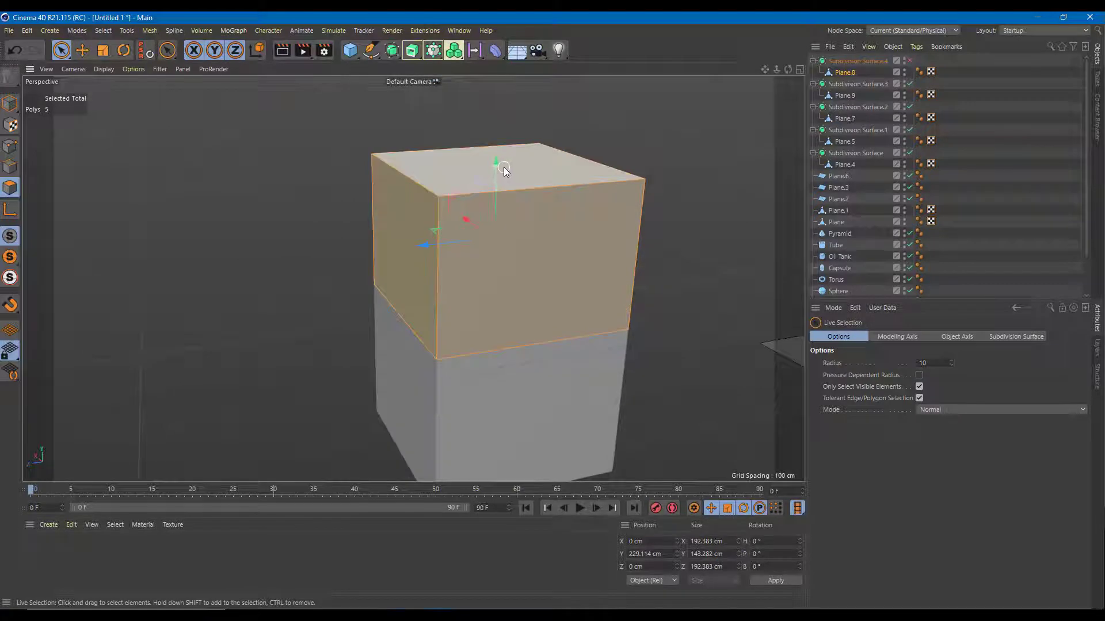
Step: Raise the selected upper faces of Plane.8 to about Y 337 cm and re-enable Subdivision Surface.4
{"action": "left_click_drag", "start_coordinate": [505, 170], "coordinate": [504, 61]}
{"action": "scroll", "coordinate": [582, 341], "scroll_direction": "down", "scroll_amount": 5}
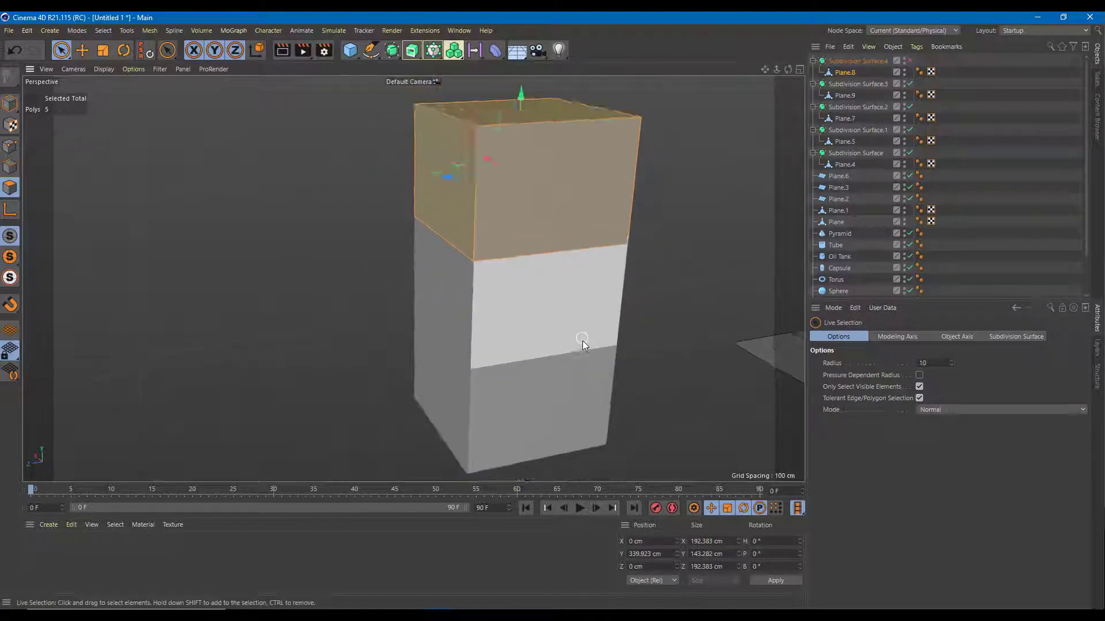
{"action": "left_click", "coordinate": [910, 61]}
{"action": "left_click_drag", "start_coordinate": [526, 261], "coordinate": [700, 257], "text": "alt"}
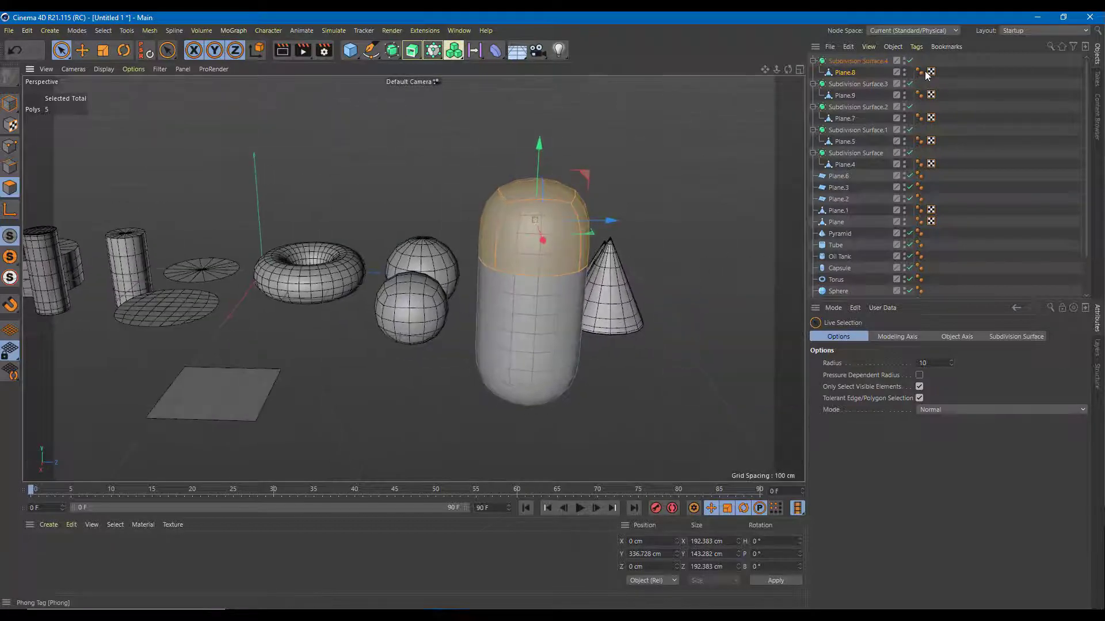
Step: Switch Plane.8 to model mode and activate the Scale tool
{"action": "left_click", "coordinate": [864, 61]}
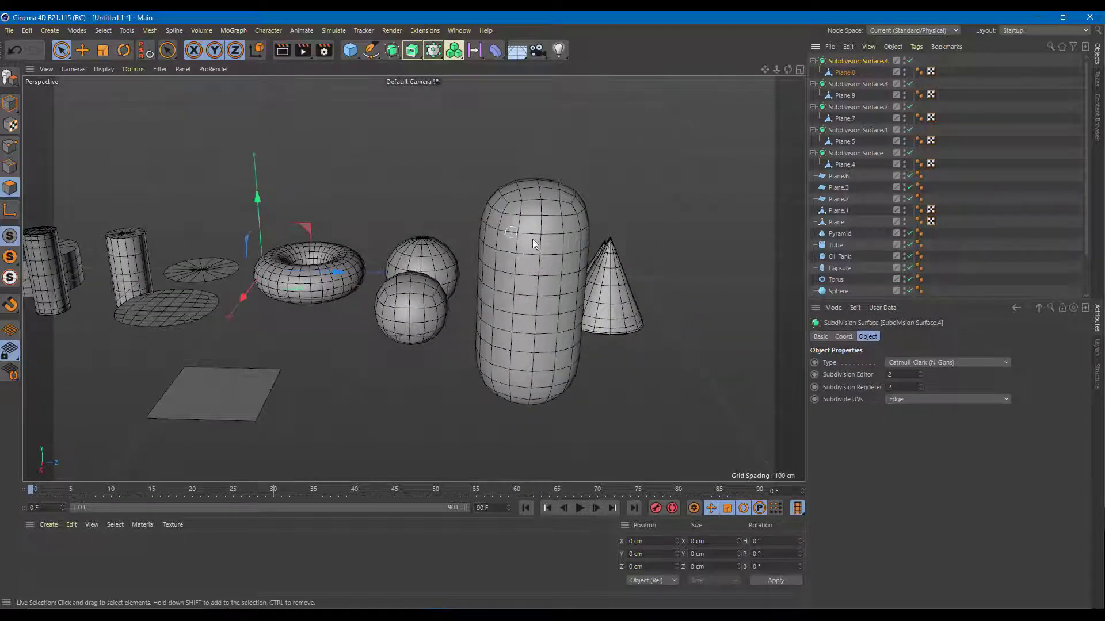
{"action": "left_click", "coordinate": [855, 71]}
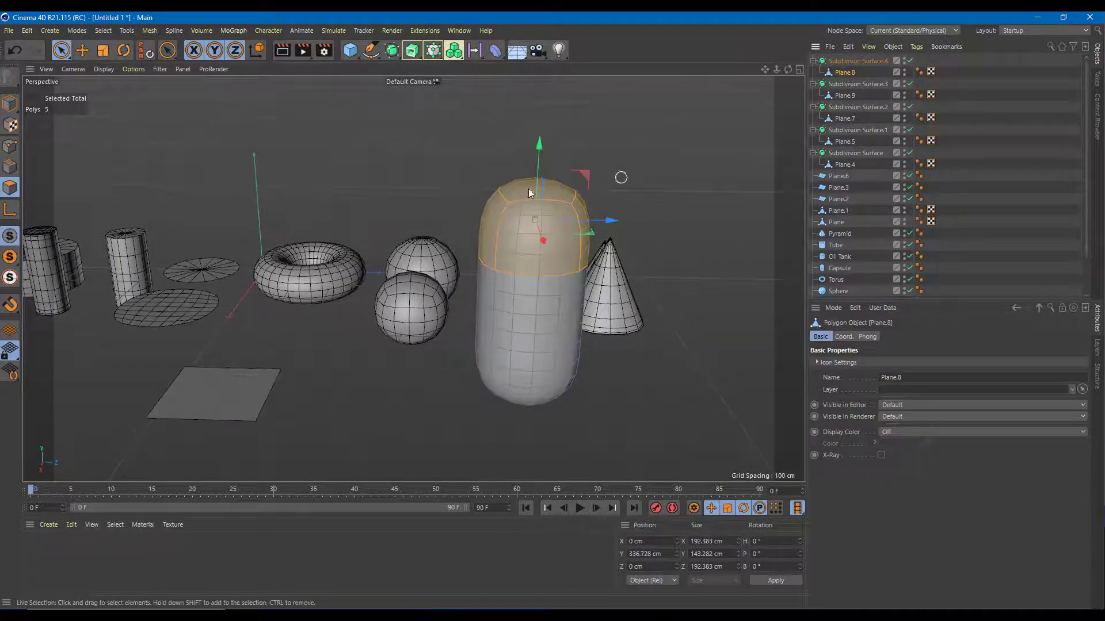
{"action": "left_click", "coordinate": [10, 103]}
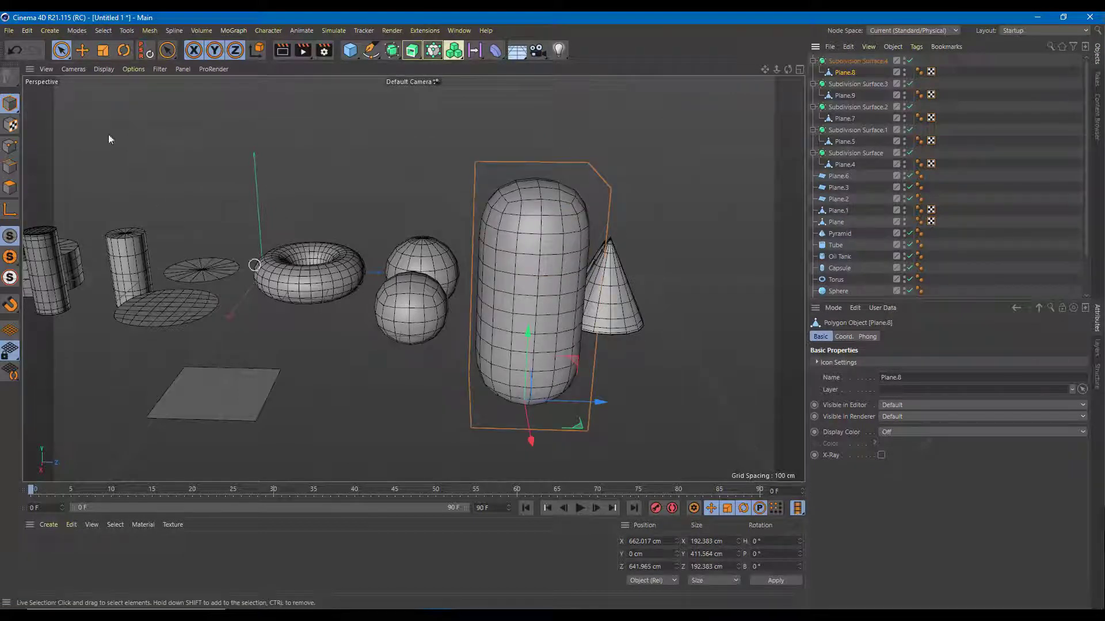
{"action": "left_click", "coordinate": [103, 50]}
{"action": "left_click_drag", "start_coordinate": [598, 402], "coordinate": [580, 403]}
{"action": "key", "text": "ctrl+z"}
{"action": "key", "text": "ctrl+z"}
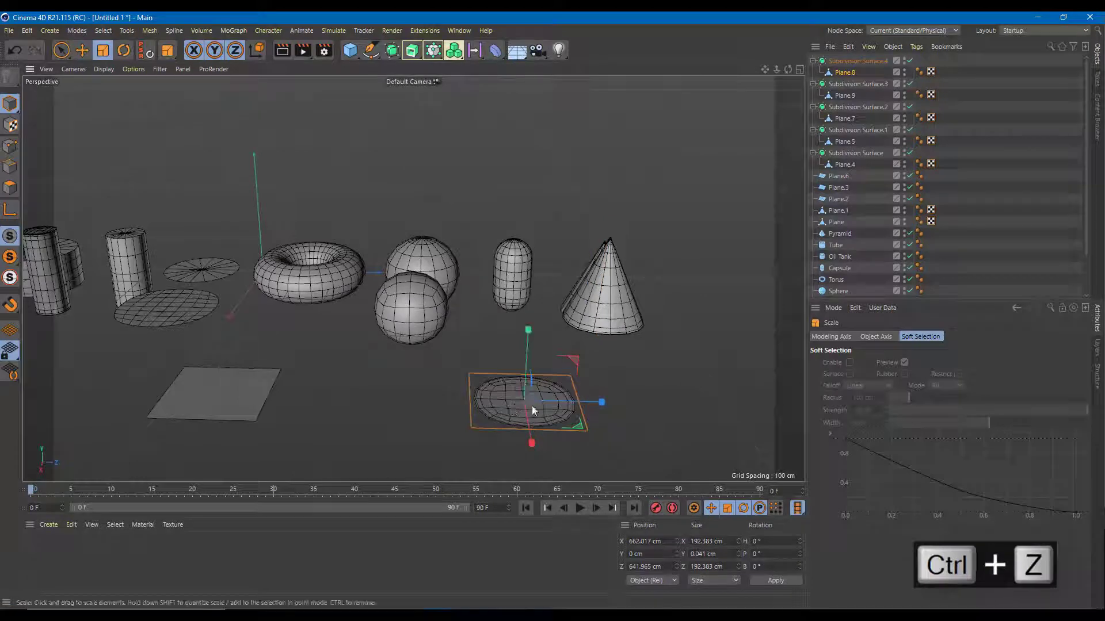
{"action": "key", "text": "ctrl+z"}
{"action": "key", "text": "ctrl+z"}
{"action": "key", "text": "ctrl+z"}
{"action": "key", "text": "ctrl+z"}
{"action": "key", "text": "ctrl+z"}
{"action": "key", "text": "ctrl+y"}
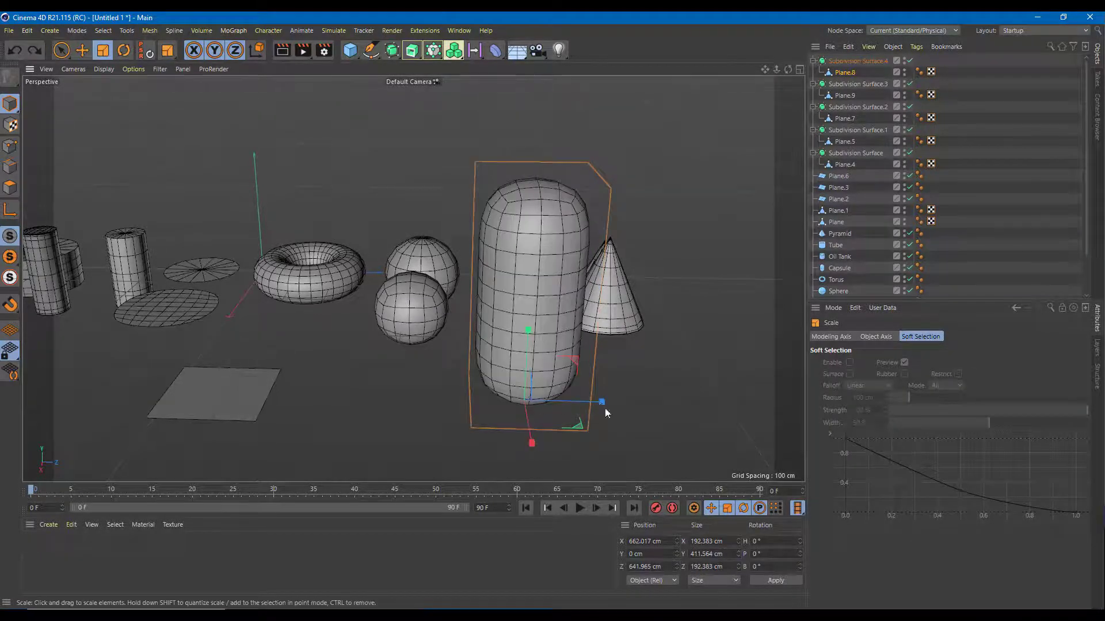
Step: Scale the Plane.8 capsule down to about 80 × 186 × 80 cm
{"action": "left_click_drag", "start_coordinate": [599, 403], "coordinate": [646, 419], "text": "alt"}
{"action": "left_click_drag", "start_coordinate": [526, 350], "coordinate": [526, 374]}
{"action": "left_click_drag", "start_coordinate": [593, 421], "coordinate": [267, 400]}
Step: Move the Plane.8 capsule in front of the original Capsule, to about X 319 cm and Z 602 cm
{"action": "left_click", "coordinate": [83, 51]}
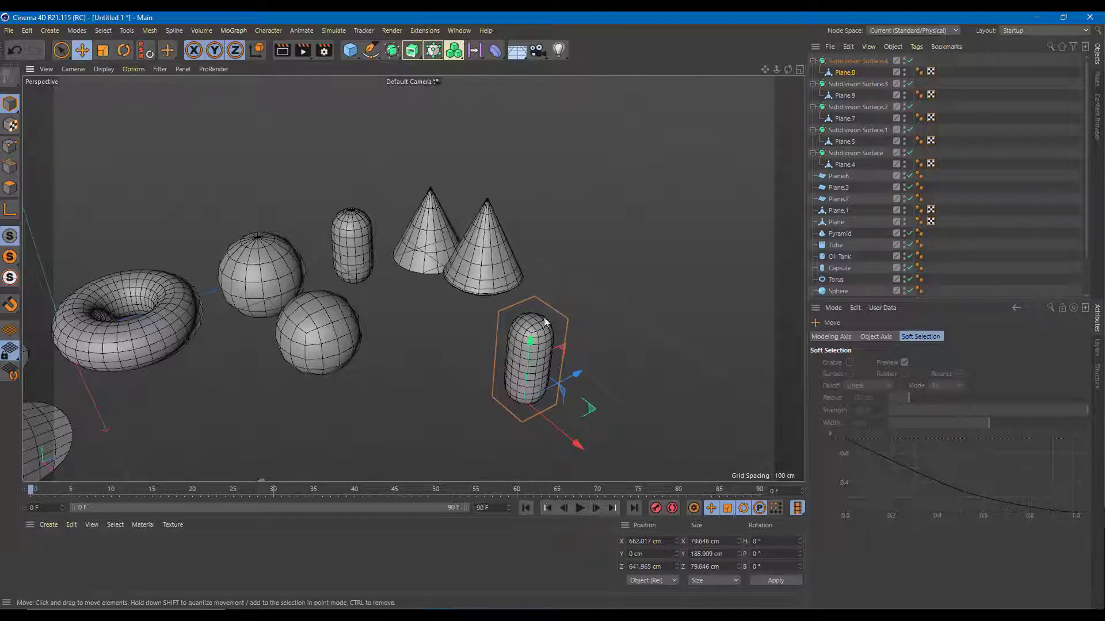
{"action": "left_click_drag", "start_coordinate": [561, 447], "coordinate": [444, 298]}
{"action": "middle_click_drag", "start_coordinate": [394, 314], "coordinate": [609, 291], "text": "alt"}
{"action": "left_click_drag", "start_coordinate": [610, 291], "coordinate": [446, 336], "text": "alt"}
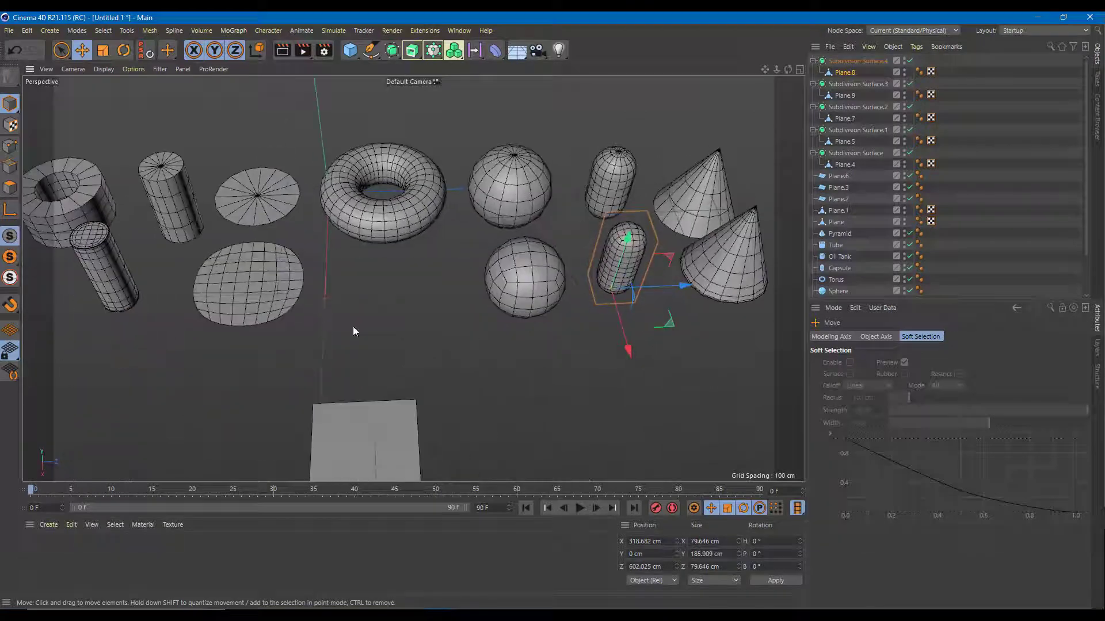
Step: Review the row of primitives and select the Oil Tank as the next reference shape
{"action": "scroll", "coordinate": [299, 310], "scroll_direction": "down", "scroll_amount": 3}
{"action": "scroll", "coordinate": [299, 311], "scroll_direction": "down", "scroll_amount": 1}
{"action": "middle_click_drag", "start_coordinate": [299, 310], "coordinate": [518, 312], "text": "alt"}
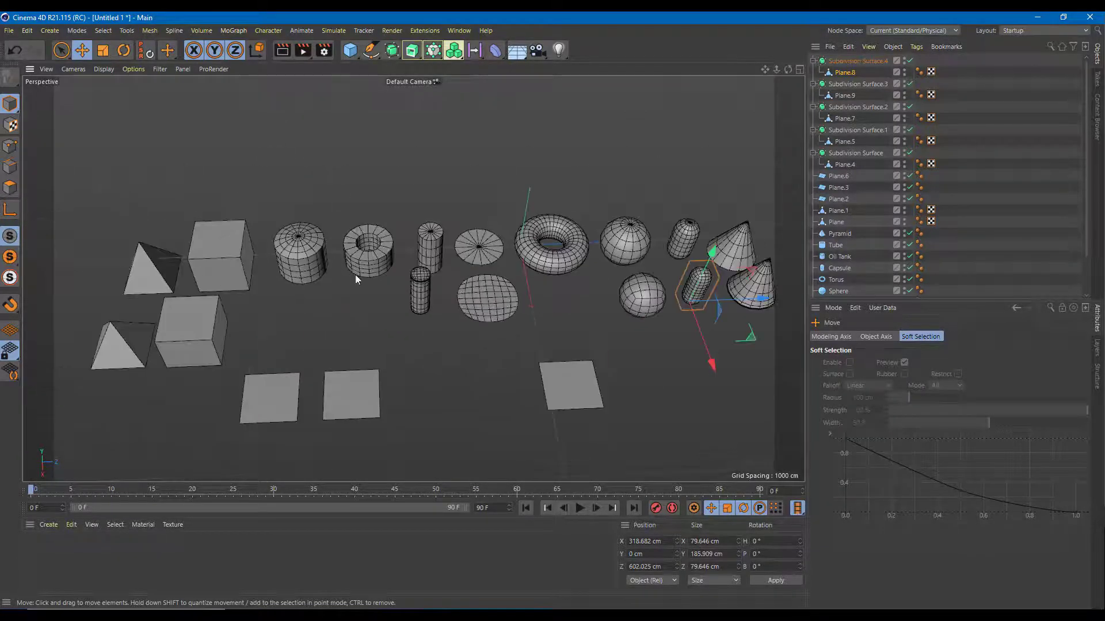
{"action": "left_click_drag", "start_coordinate": [483, 253], "coordinate": [298, 262], "text": "alt"}
{"action": "left_click", "coordinate": [298, 263]}
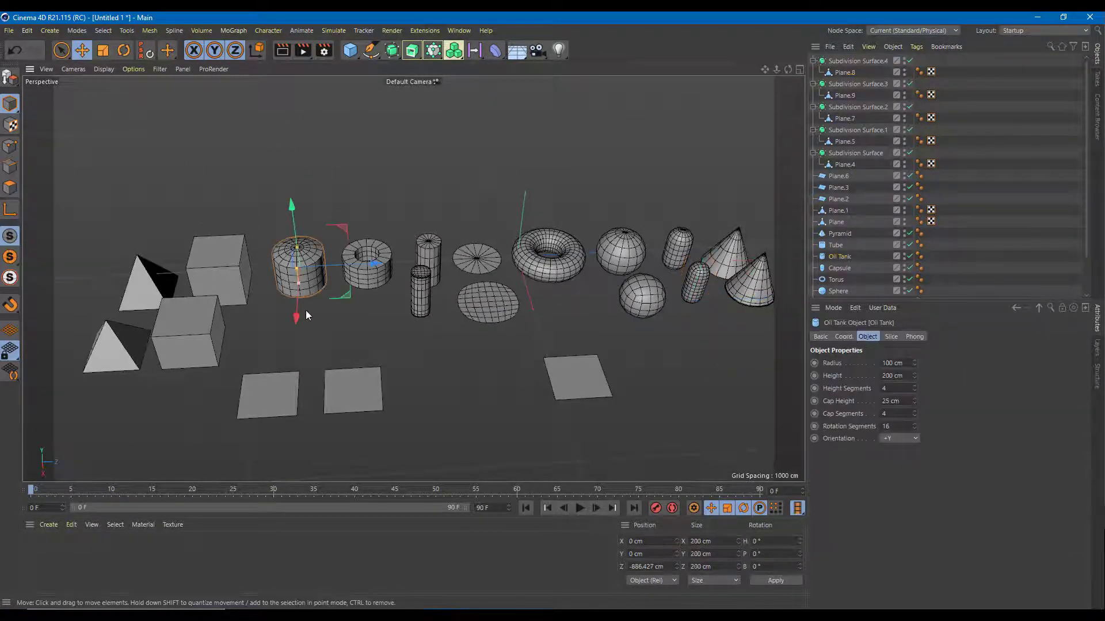
Step: Make Plane.2 in front of the Oil Tank editable and select its face in polygon mode
{"action": "scroll", "coordinate": [316, 329], "scroll_direction": "up", "scroll_amount": 3}
{"action": "left_click_drag", "start_coordinate": [316, 330], "coordinate": [281, 361], "text": "alt"}
{"action": "left_click", "coordinate": [281, 361]}
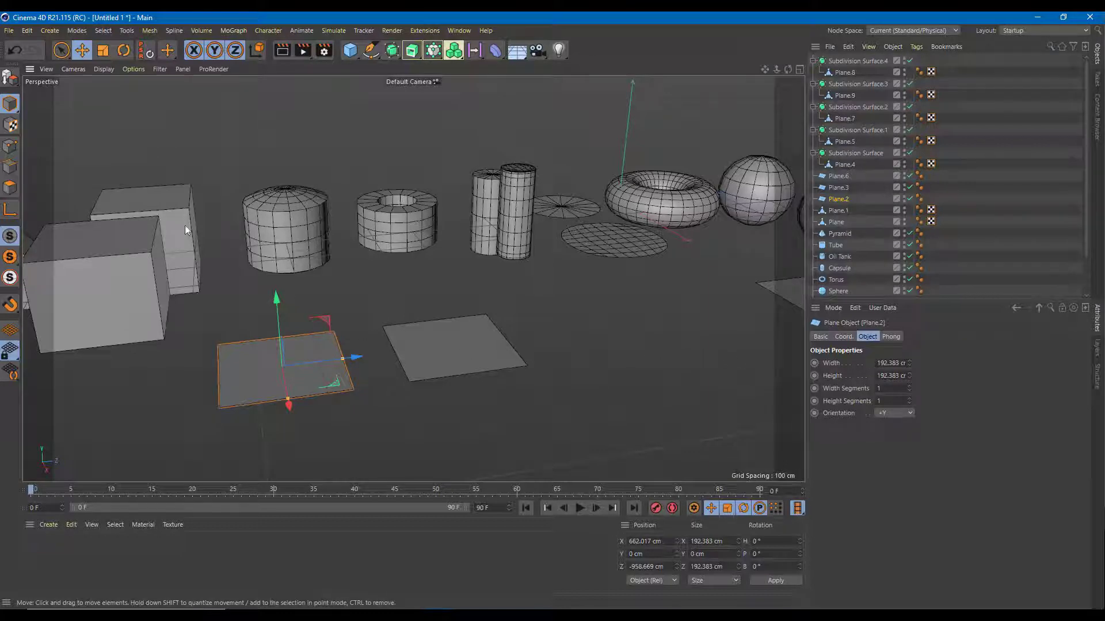
{"action": "left_click", "coordinate": [10, 187]}
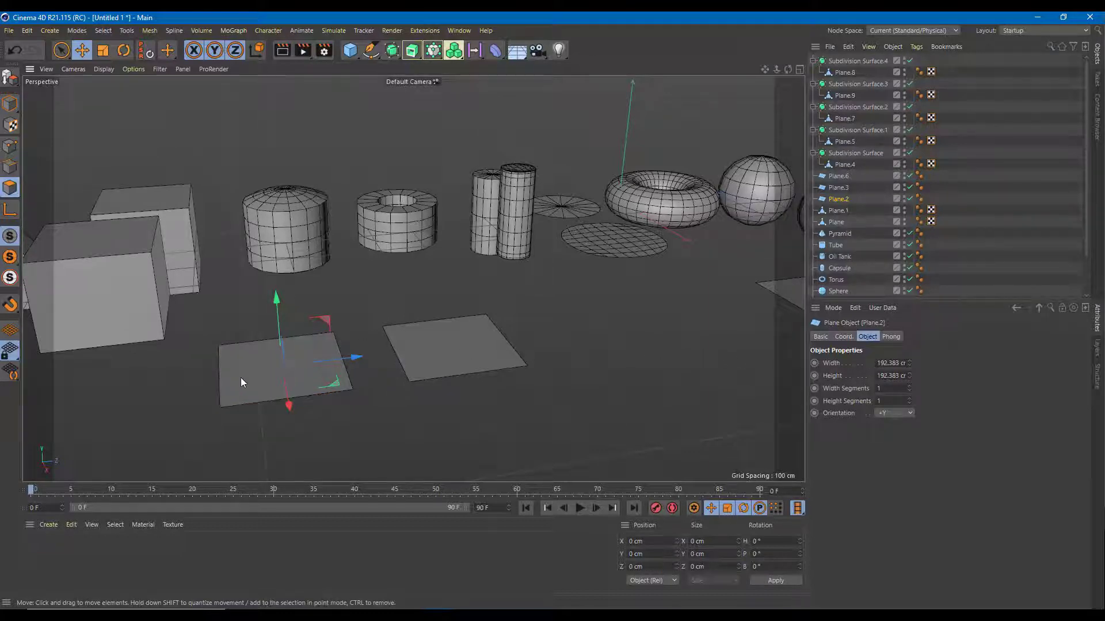
{"action": "key", "text": "c"}
{"action": "left_click", "coordinate": [272, 376]}
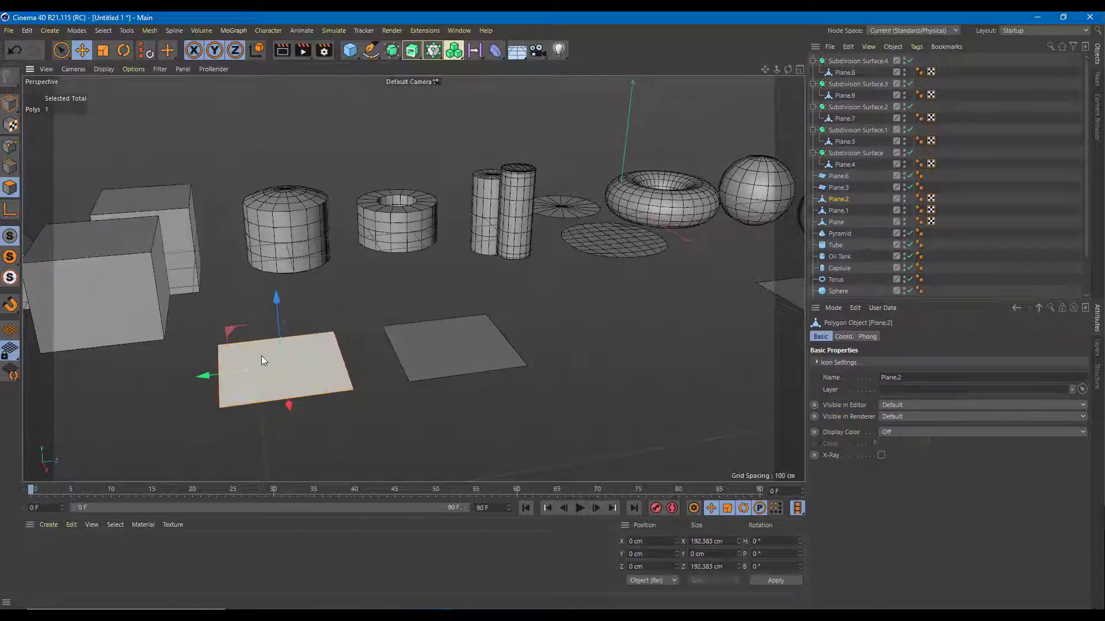
{"action": "key", "text": "u"}
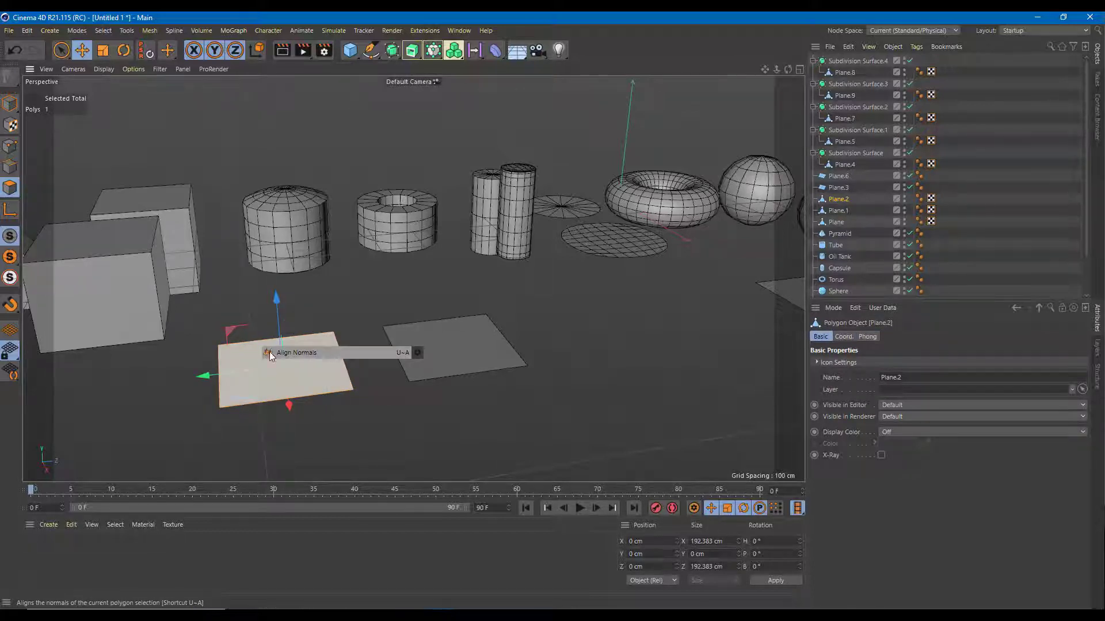
{"action": "left_click", "coordinate": [233, 376]}
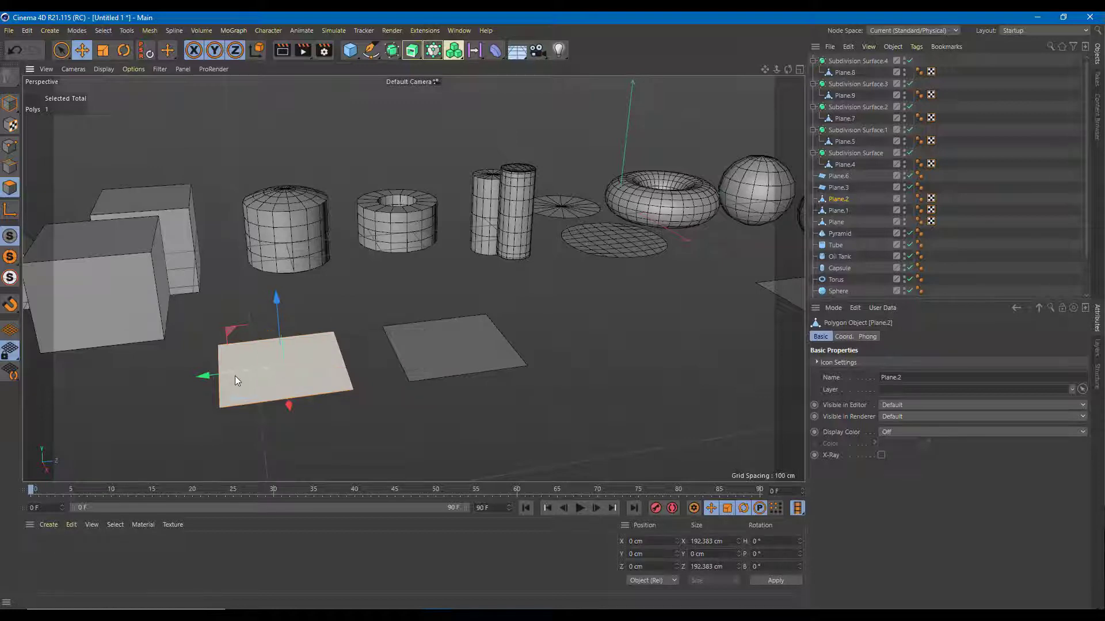
{"action": "left_click", "coordinate": [62, 51]}
{"action": "key", "text": "u"}
{"action": "left_click", "coordinate": [358, 414]}
{"action": "left_click", "coordinate": [300, 375]}
{"action": "right_click", "coordinate": [302, 380]}
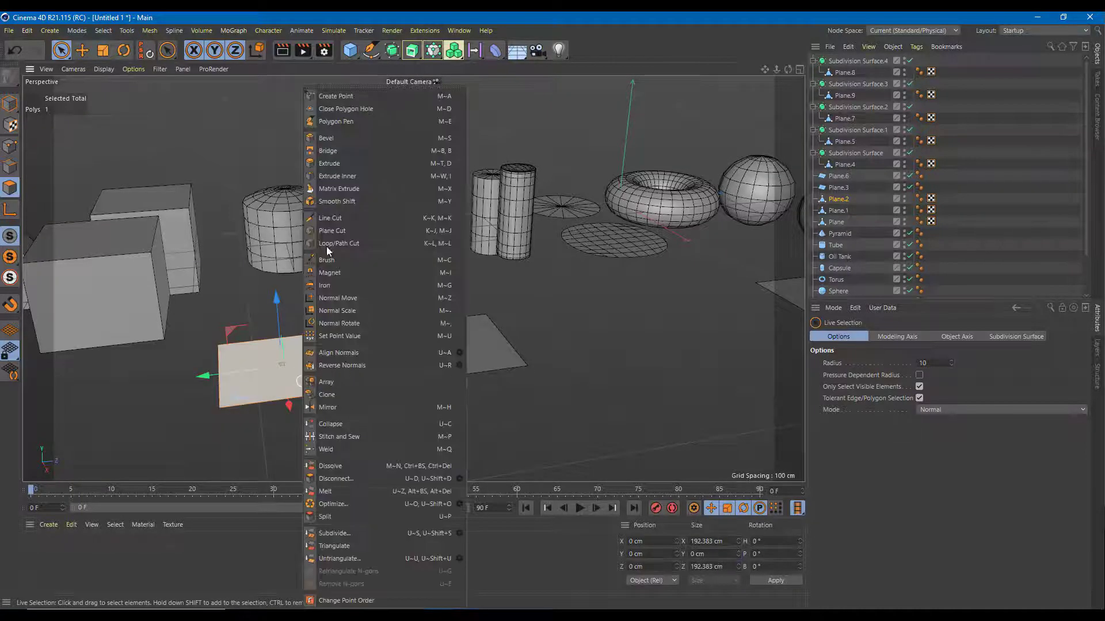
{"action": "left_click", "coordinate": [350, 164]}
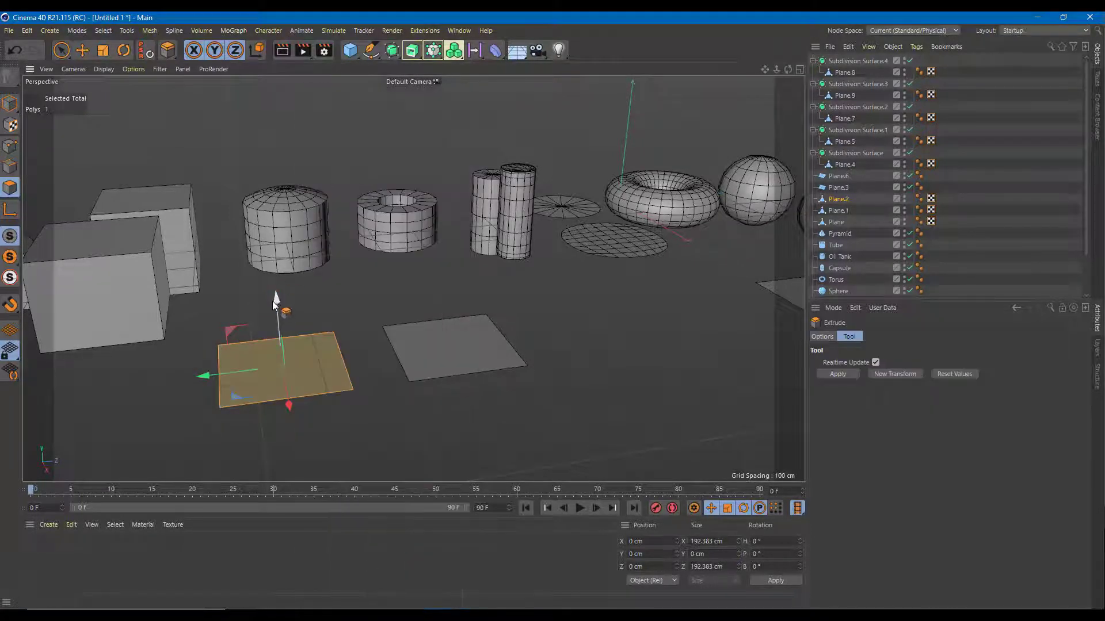
{"action": "key", "text": "ctrl+z"}
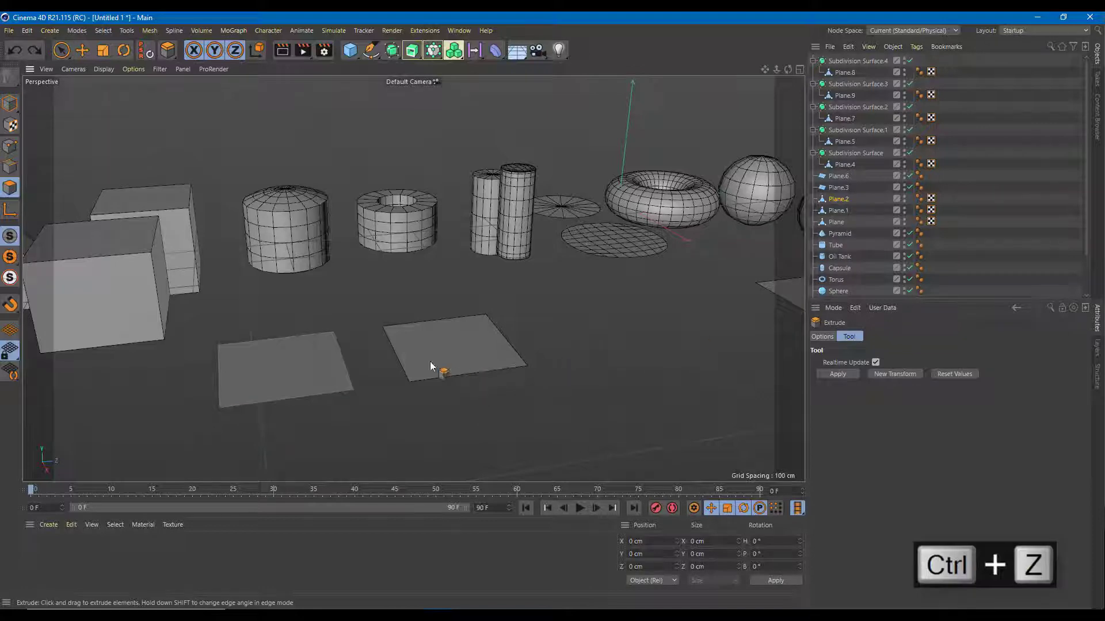
Step: Select the face of Plane.2 and extrude it upward about 209 cm into a box
{"action": "left_click", "coordinate": [294, 375]}
{"action": "right_click", "coordinate": [308, 366]}
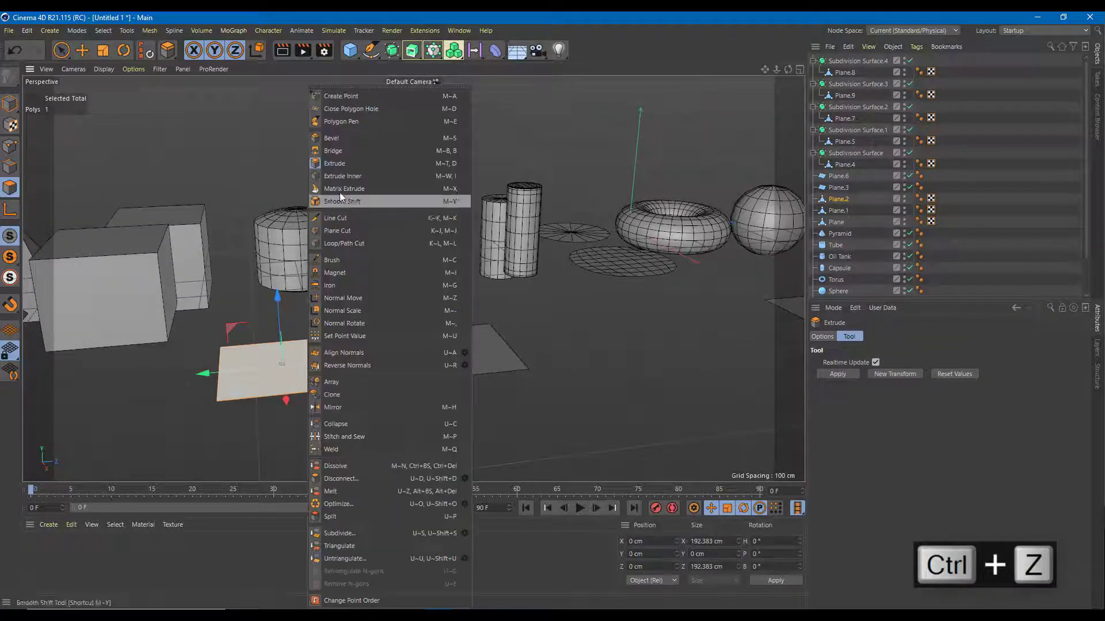
{"action": "left_click", "coordinate": [356, 164]}
{"action": "left_click_drag", "start_coordinate": [280, 297], "coordinate": [347, 329]}
{"action": "scroll", "coordinate": [323, 269], "scroll_direction": "up", "scroll_amount": 2}
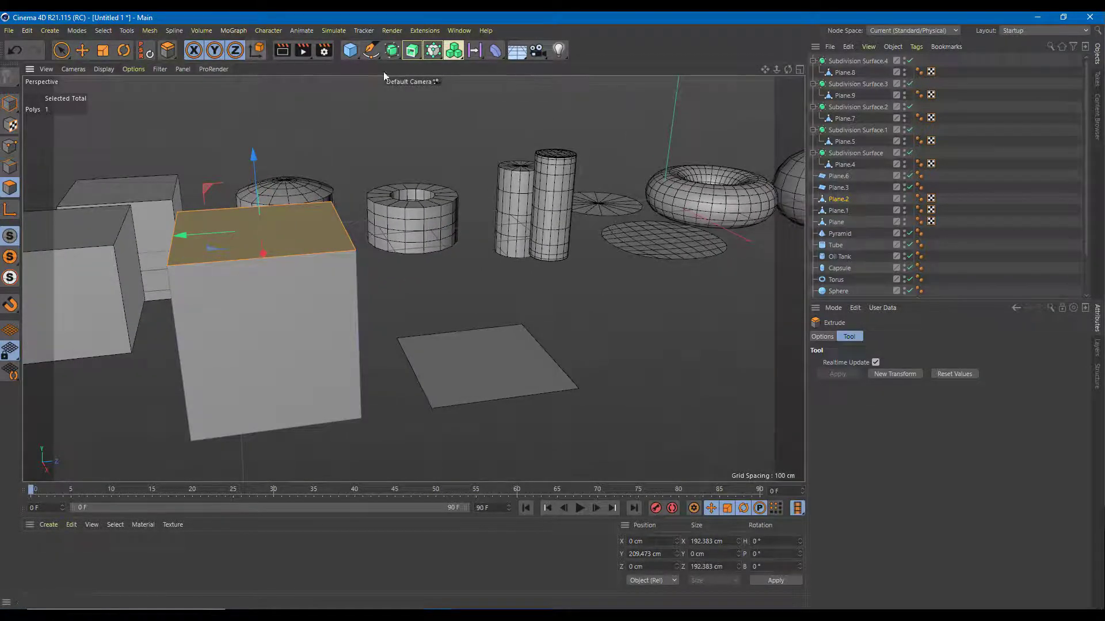
Step: Add another Subdivision Surface and make the box-shaped Plane.2 its child, working in model mode
{"action": "left_click_drag", "start_coordinate": [392, 50], "coordinate": [438, 67]}
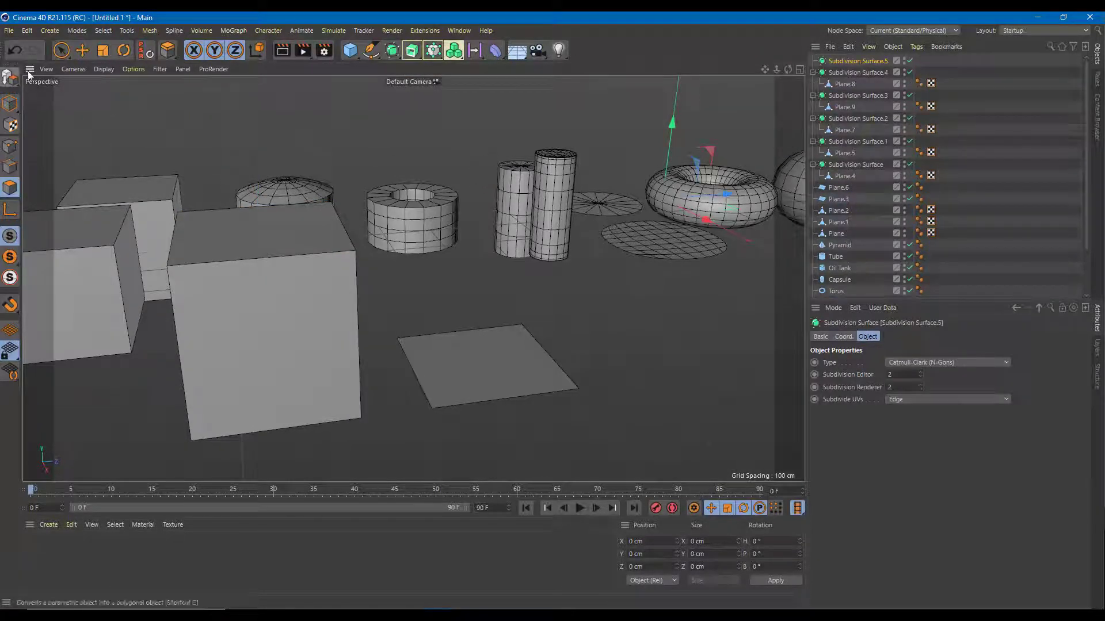
{"action": "left_click", "coordinate": [10, 104]}
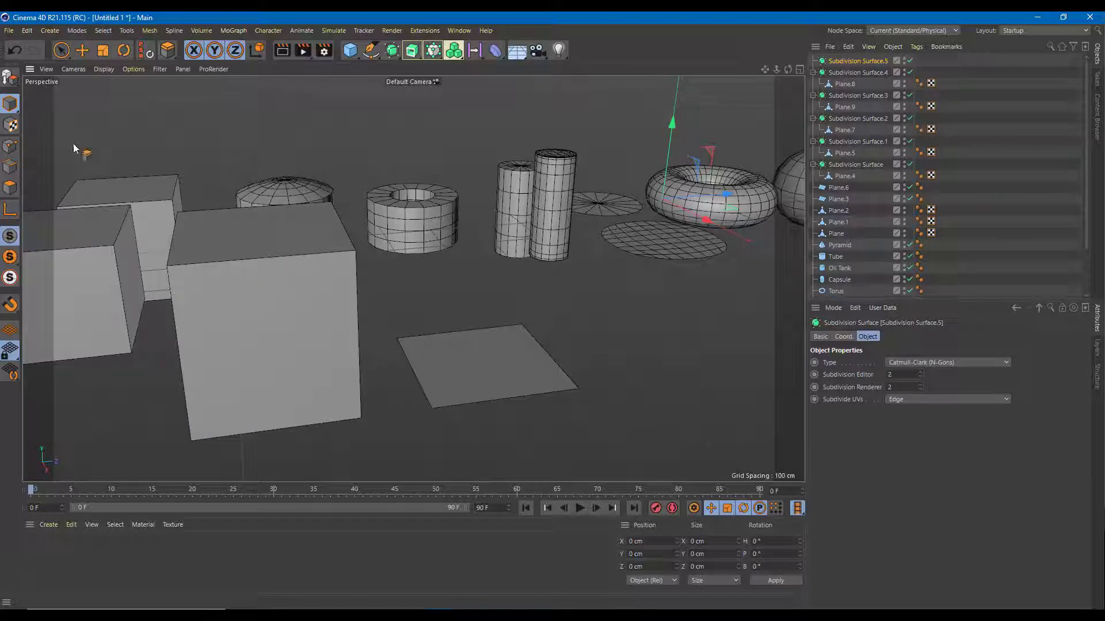
{"action": "left_click", "coordinate": [259, 333]}
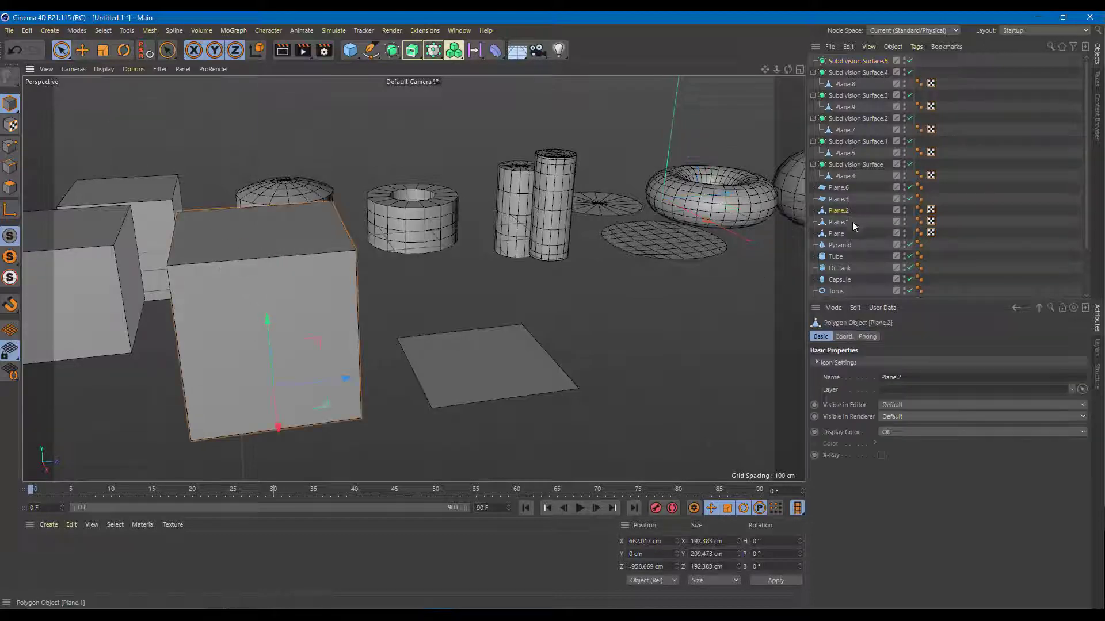
{"action": "left_click_drag", "start_coordinate": [863, 69], "coordinate": [861, 61]}
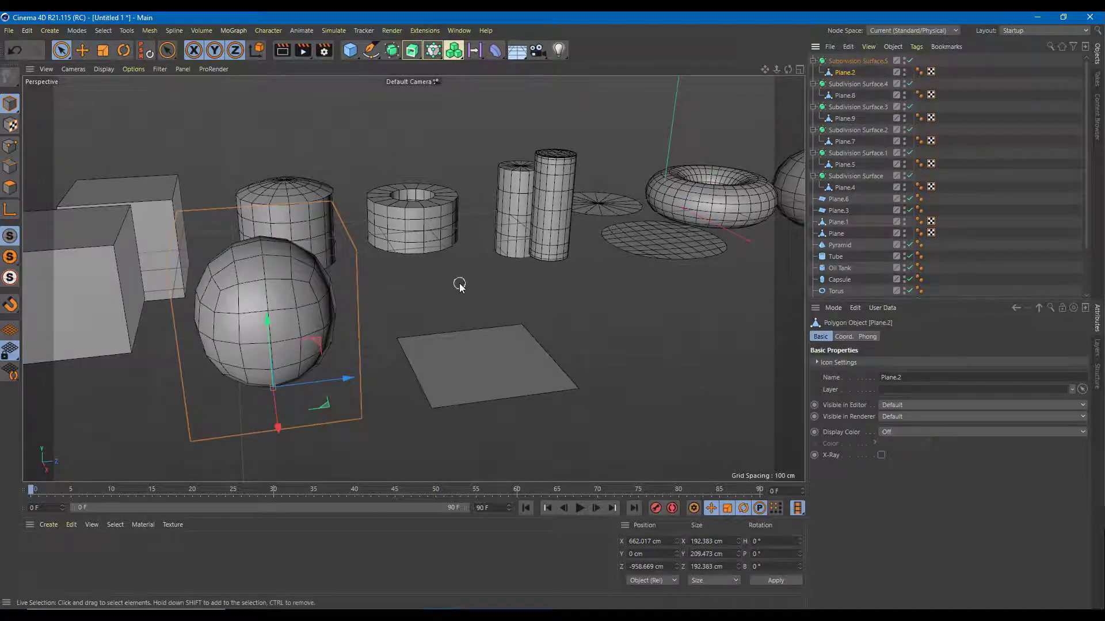
Step: Disable Subdivision Surface.5 and switch Plane.2 to edge mode to work on the unsmoothed box
{"action": "scroll", "coordinate": [459, 283], "scroll_direction": "up", "scroll_amount": 4}
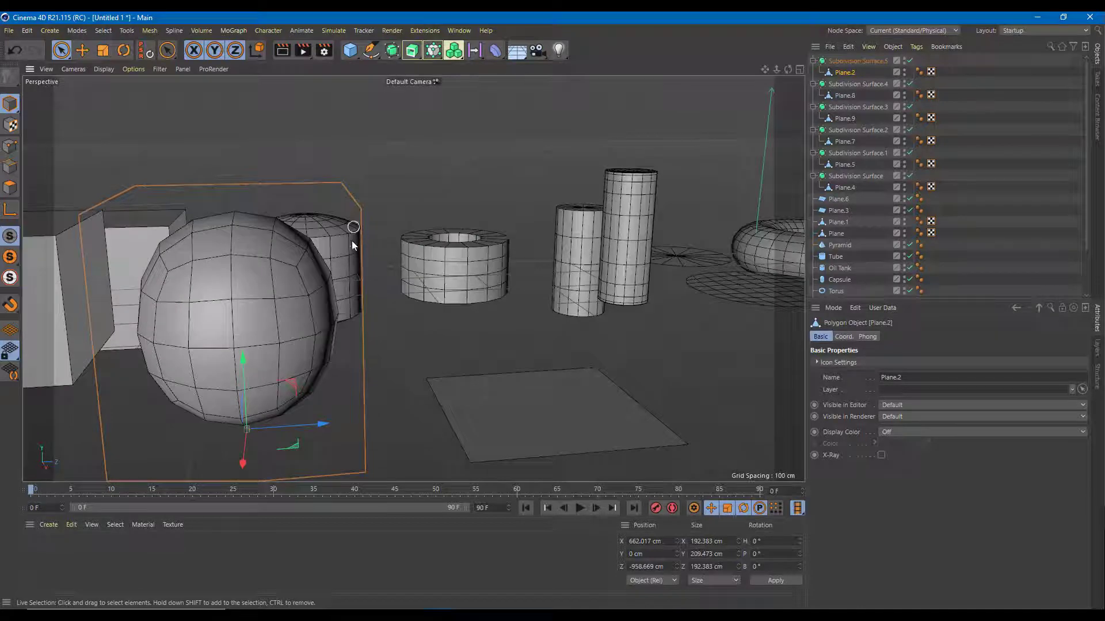
{"action": "left_click_drag", "start_coordinate": [298, 215], "coordinate": [404, 214], "text": "alt"}
{"action": "left_click_drag", "start_coordinate": [461, 277], "coordinate": [496, 276], "text": "alt"}
{"action": "scroll", "coordinate": [409, 113], "scroll_direction": "up", "scroll_amount": 3}
{"action": "scroll", "coordinate": [489, 215], "scroll_direction": "down", "scroll_amount": 5}
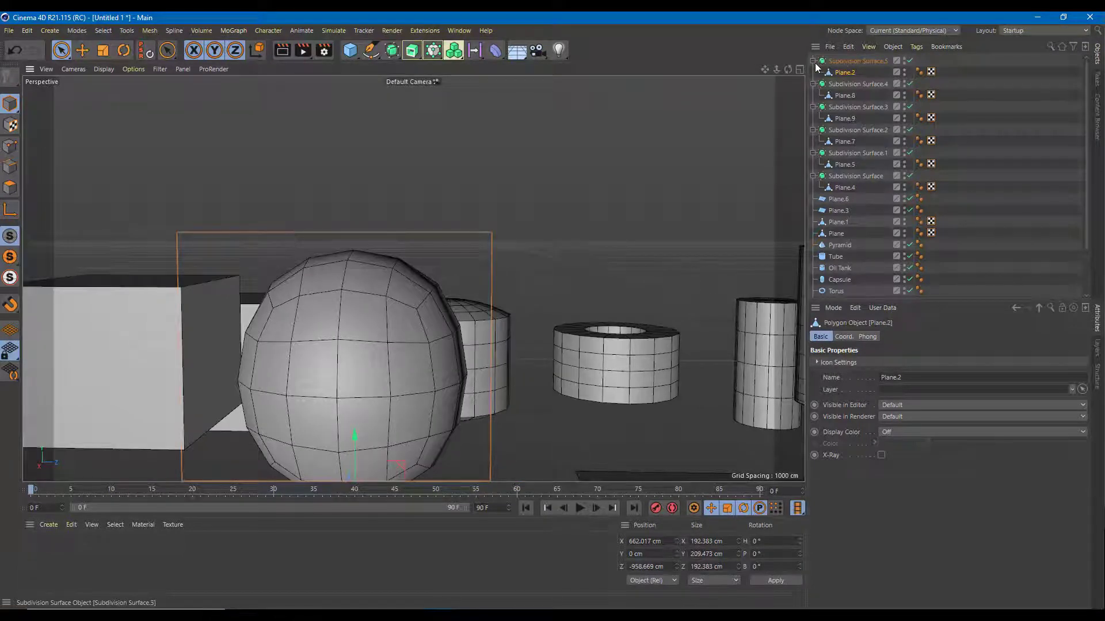
{"action": "left_click", "coordinate": [910, 62]}
{"action": "left_click_drag", "start_coordinate": [486, 259], "coordinate": [471, 296], "text": "alt"}
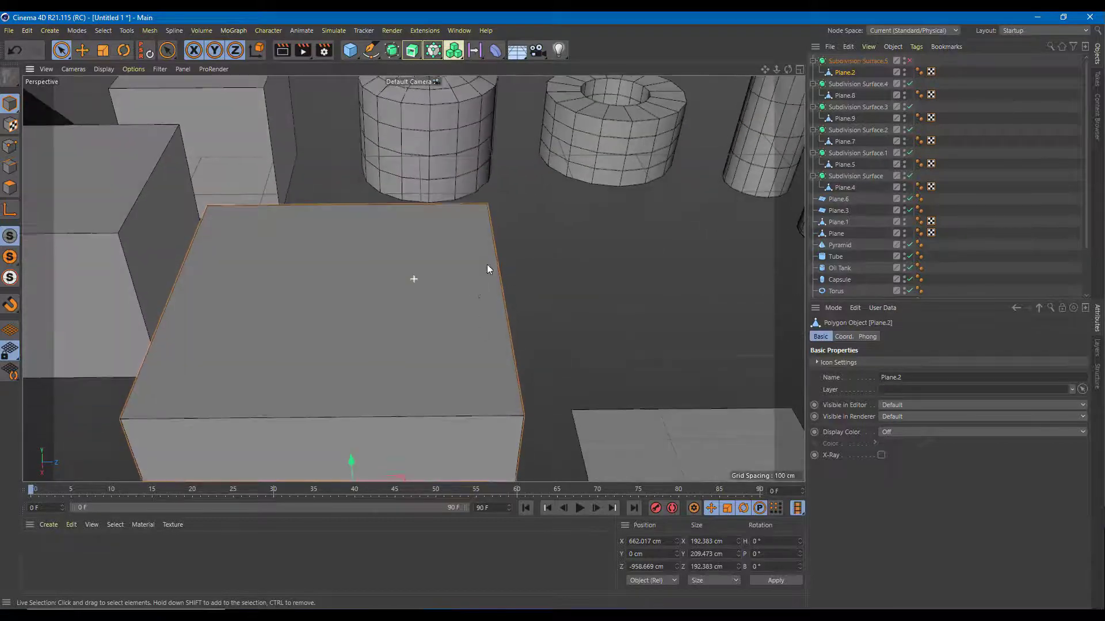
{"action": "middle_click_drag", "start_coordinate": [474, 292], "coordinate": [529, 210], "text": "alt"}
{"action": "left_click_drag", "start_coordinate": [529, 211], "coordinate": [490, 321], "text": "alt"}
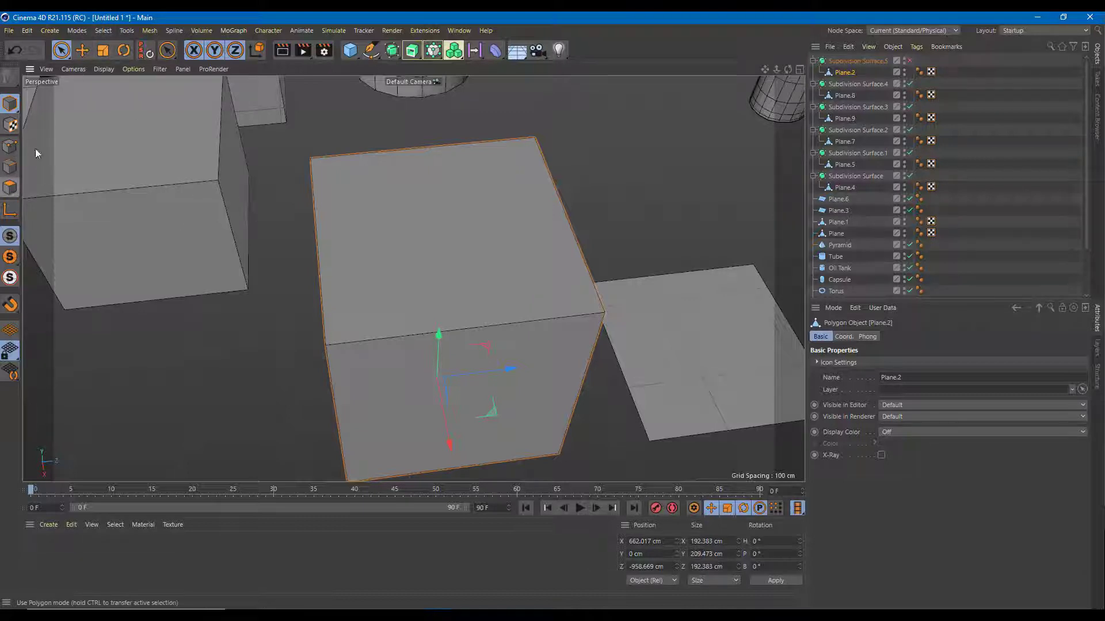
{"action": "left_click", "coordinate": [15, 167]}
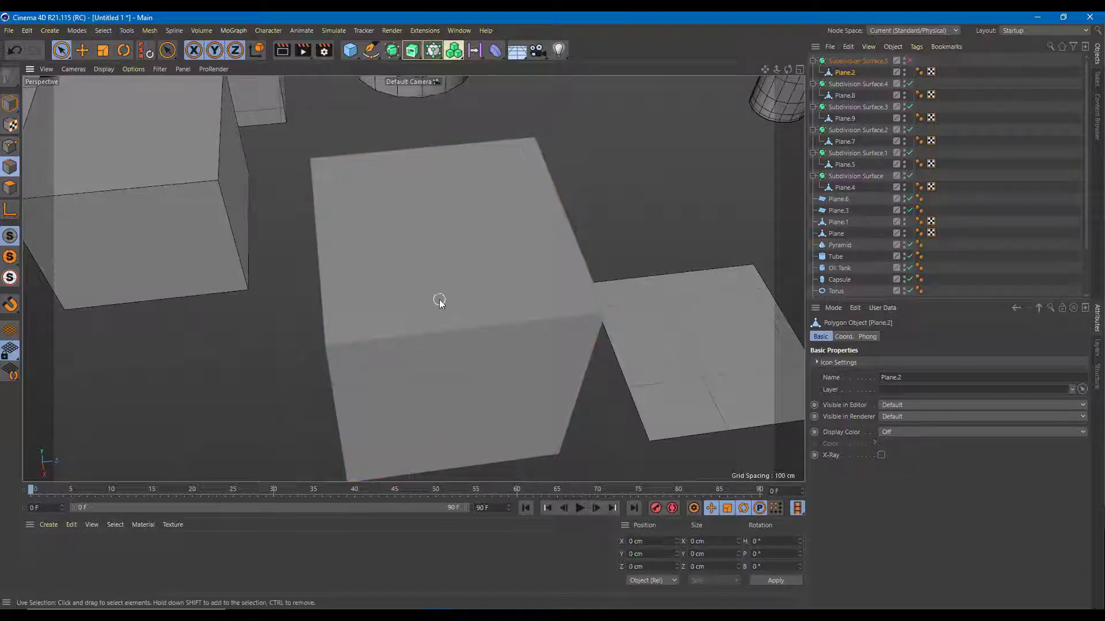
Step: Loop-cut the Plane.2 box twice through its middle with crossing vertical loops, at about 49.4% and 53.7% offset
{"action": "left_click", "coordinate": [426, 334]}
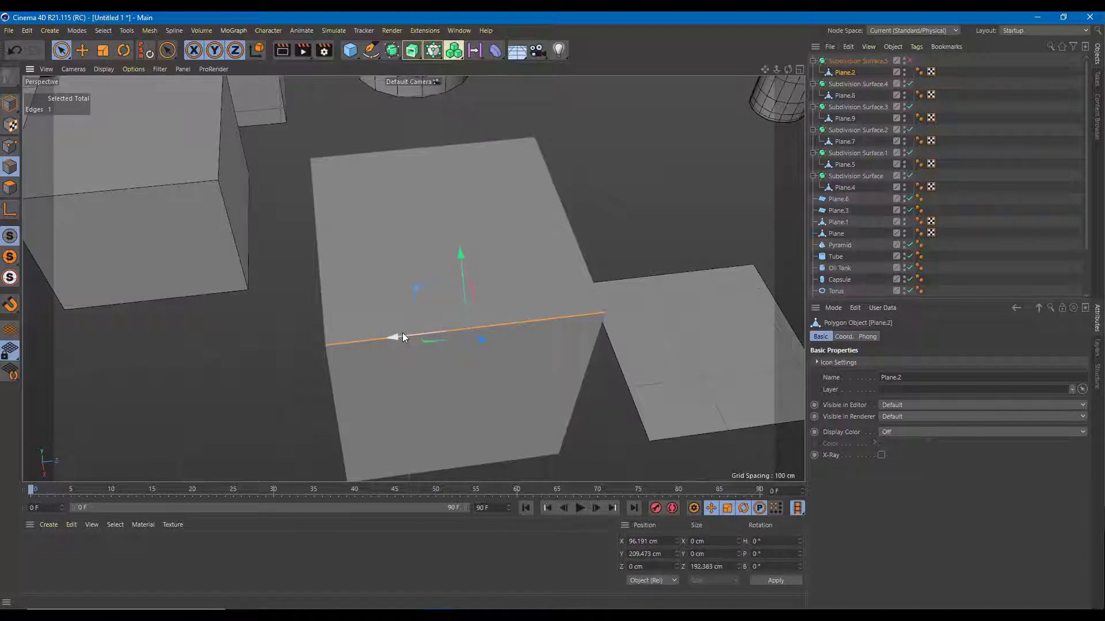
{"action": "key", "text": "k"}
{"action": "key", "text": "l"}
{"action": "left_click_drag", "start_coordinate": [402, 332], "coordinate": [415, 294], "text": "alt"}
{"action": "left_click", "coordinate": [446, 324]}
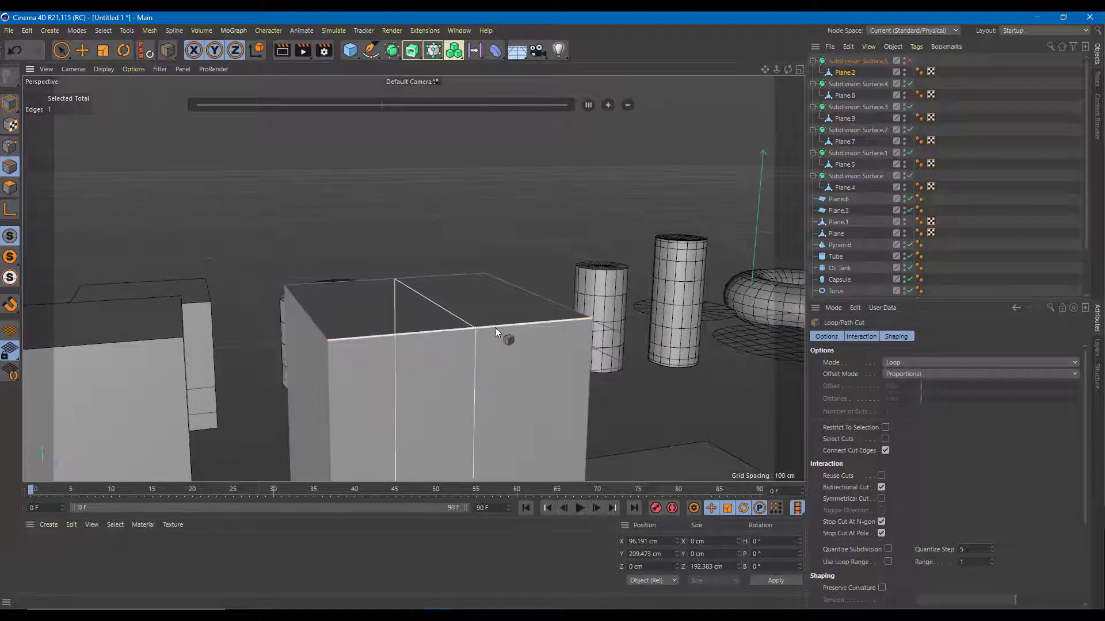
{"action": "left_click_drag", "start_coordinate": [475, 327], "coordinate": [464, 392], "text": "alt"}
{"action": "left_click", "coordinate": [469, 327]}
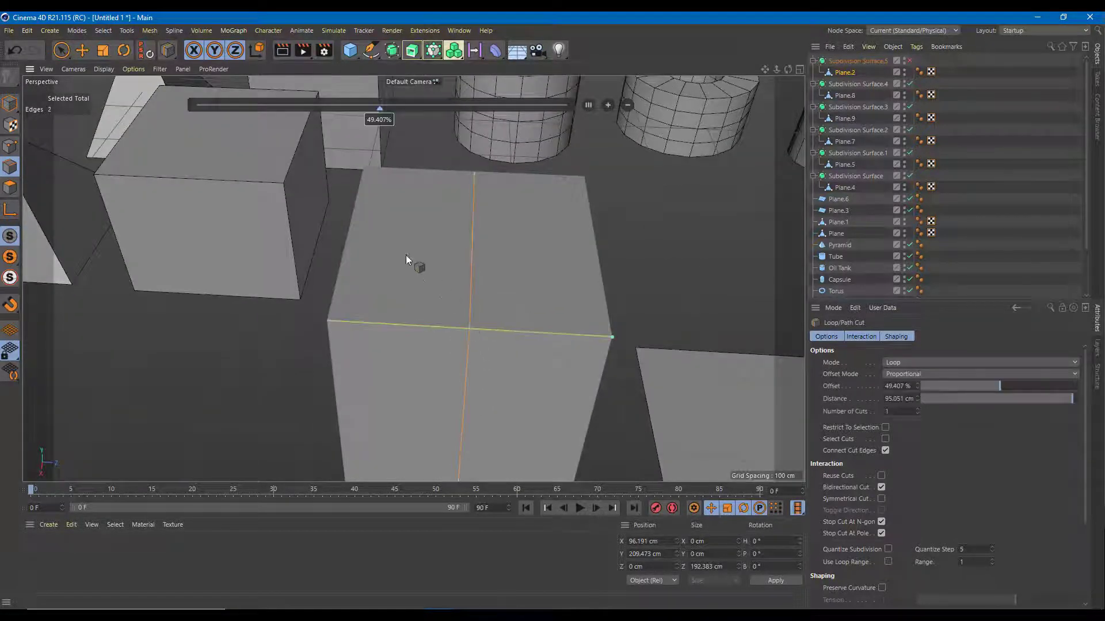
{"action": "left_click", "coordinate": [348, 229]}
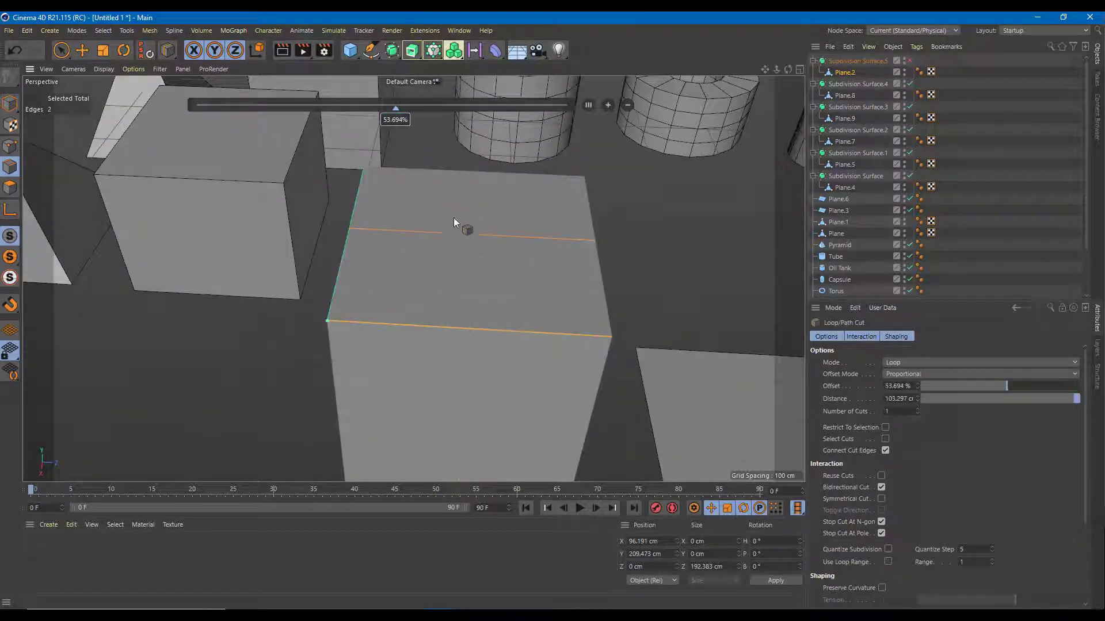
{"action": "left_click_drag", "start_coordinate": [409, 326], "coordinate": [585, 176], "text": "alt"}
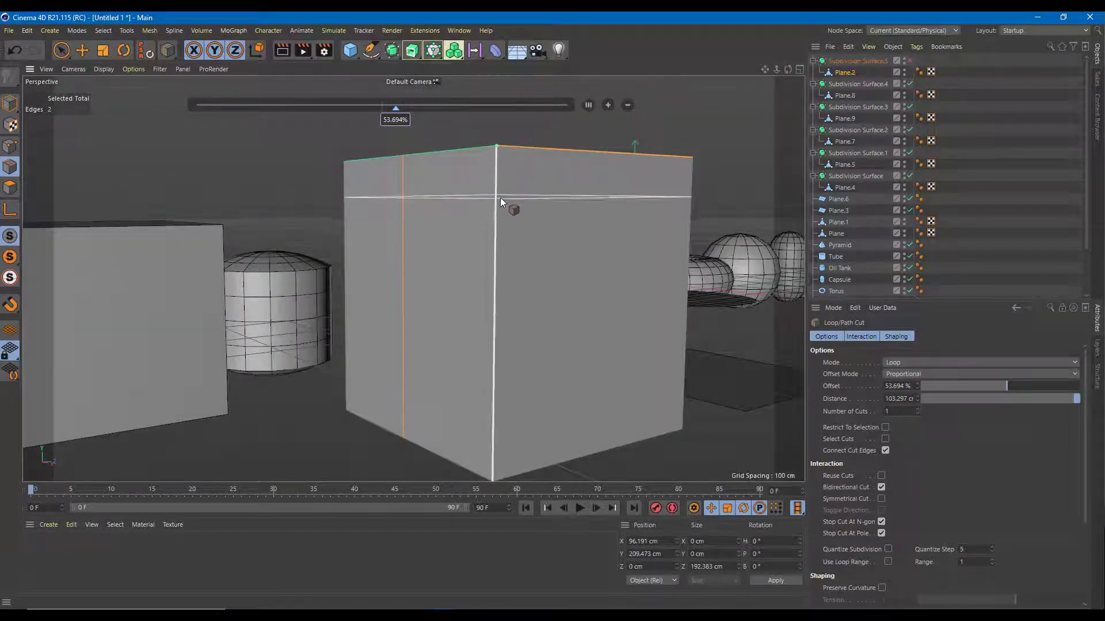
{"action": "left_click_drag", "start_coordinate": [501, 233], "coordinate": [422, 331], "text": "alt"}
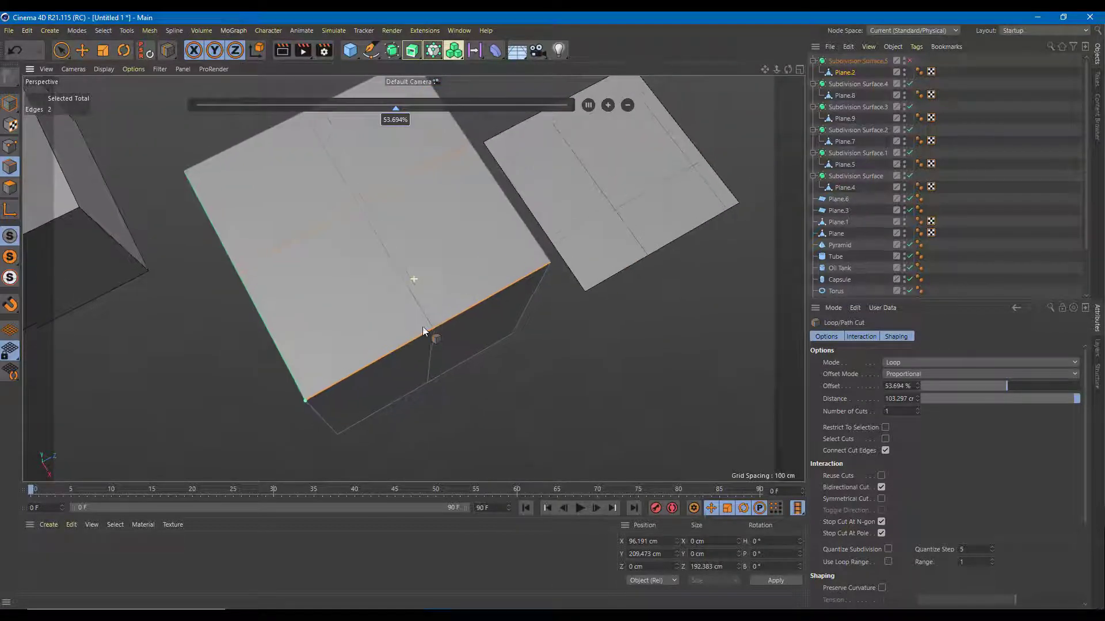
Step: Select the eight loop-cut points on the outer edges of the box's upper and lower faces in point mode
{"action": "left_click", "coordinate": [61, 50]}
{"action": "scroll", "coordinate": [325, 233], "scroll_direction": "down", "scroll_amount": 2}
{"action": "left_click_drag", "start_coordinate": [325, 233], "coordinate": [418, 218], "text": "alt"}
{"action": "left_click_drag", "start_coordinate": [491, 267], "coordinate": [540, 187], "text": "alt"}
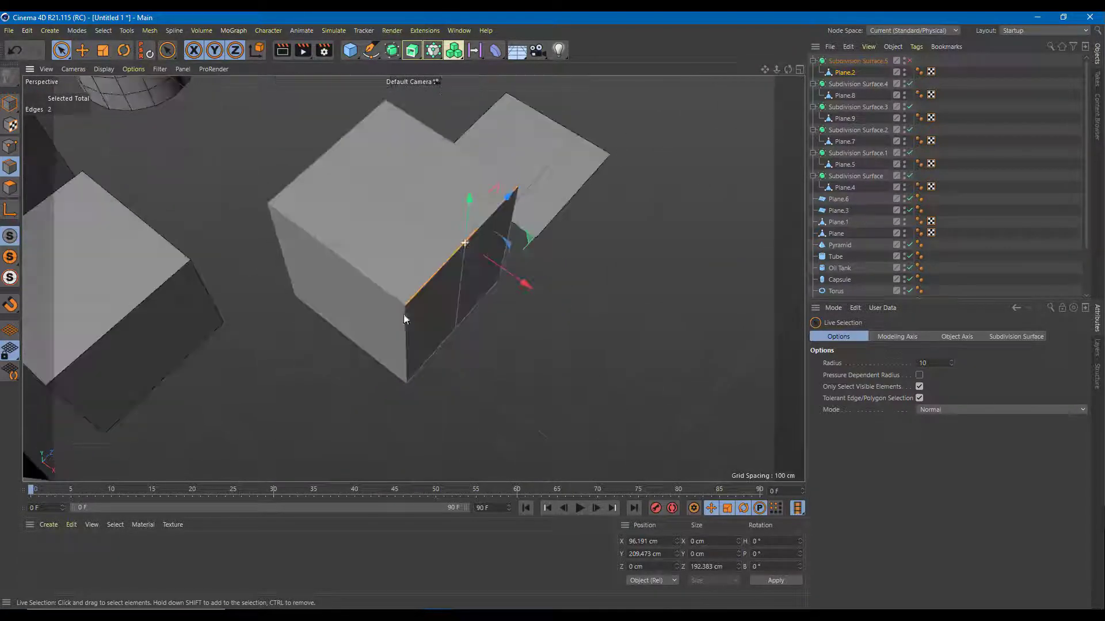
{"action": "left_click", "coordinate": [10, 147]}
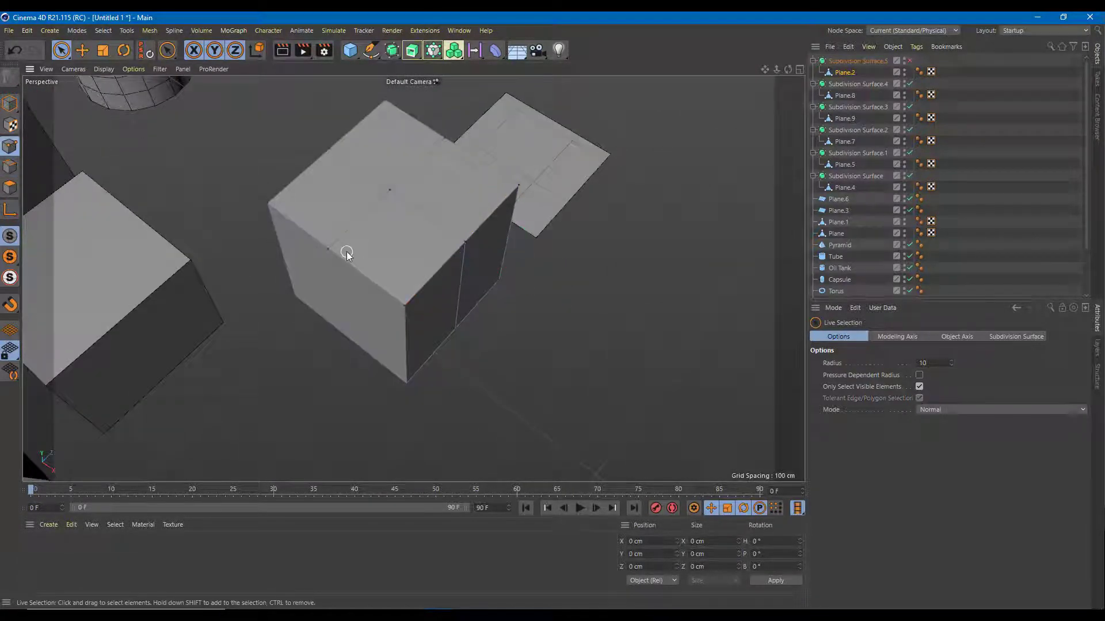
{"action": "left_click", "coordinate": [323, 252]}
{"action": "left_click", "coordinate": [345, 335], "text": "shift"}
{"action": "left_click", "coordinate": [465, 242], "text": "shift"}
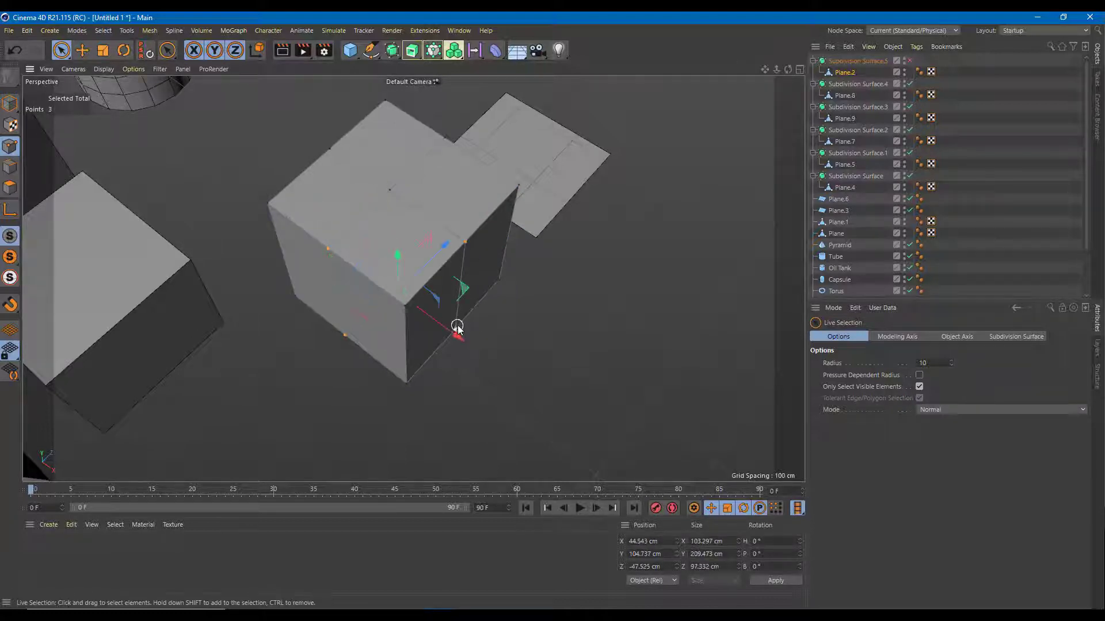
{"action": "left_click_drag", "start_coordinate": [459, 331], "coordinate": [402, 318], "text": "alt"}
{"action": "left_click", "coordinate": [402, 312], "text": "shift"}
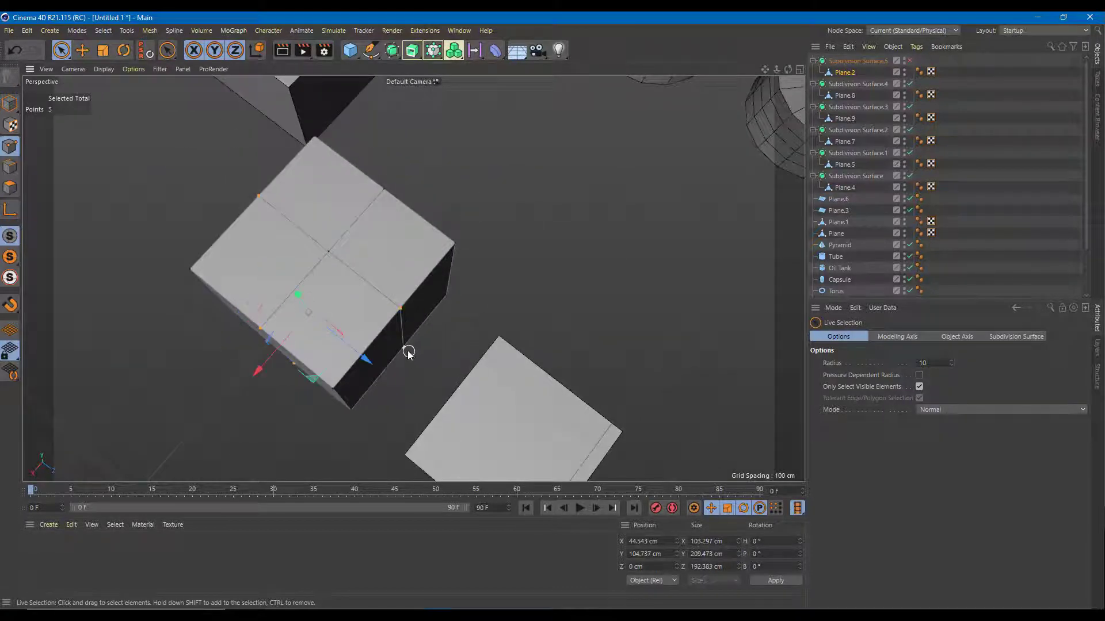
{"action": "left_click_drag", "start_coordinate": [499, 310], "coordinate": [402, 358], "text": "alt"}
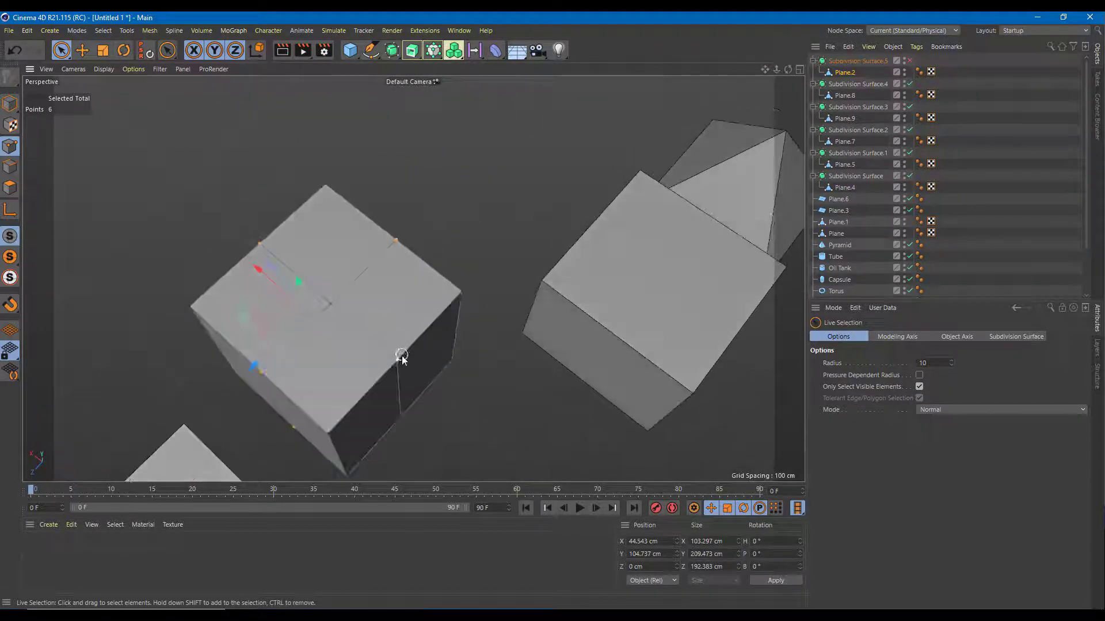
{"action": "left_click", "coordinate": [402, 362], "text": "shift"}
{"action": "left_click_drag", "start_coordinate": [404, 419], "coordinate": [348, 304], "text": "alt"}
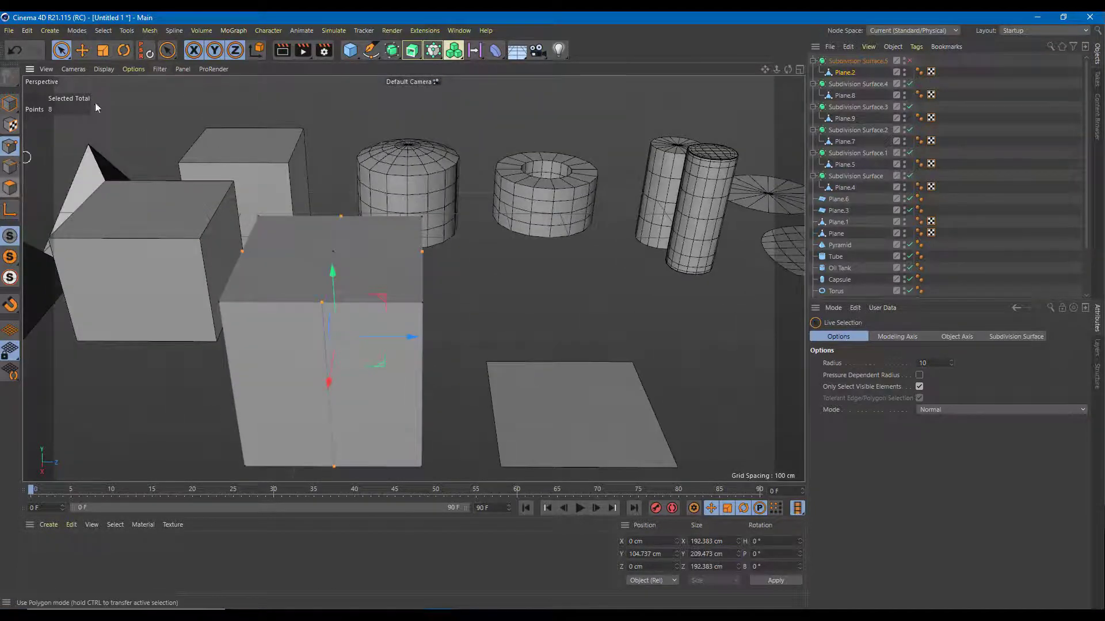
Step: Scale the eight selected points outward to about 265 cm across, giving the box an octagonal outline
{"action": "left_click", "coordinate": [110, 52]}
{"action": "left_click_drag", "start_coordinate": [412, 337], "coordinate": [438, 341]}
{"action": "left_click_drag", "start_coordinate": [438, 340], "coordinate": [284, 423], "text": "alt"}
Step: Select the centre points of the upper and lower faces and scale them apart vertically to about 337 cm
{"action": "left_click", "coordinate": [330, 301]}
{"action": "left_click_drag", "start_coordinate": [332, 301], "coordinate": [440, 211], "text": "alt"}
{"action": "left_click_drag", "start_coordinate": [406, 295], "coordinate": [414, 491], "text": "alt"}
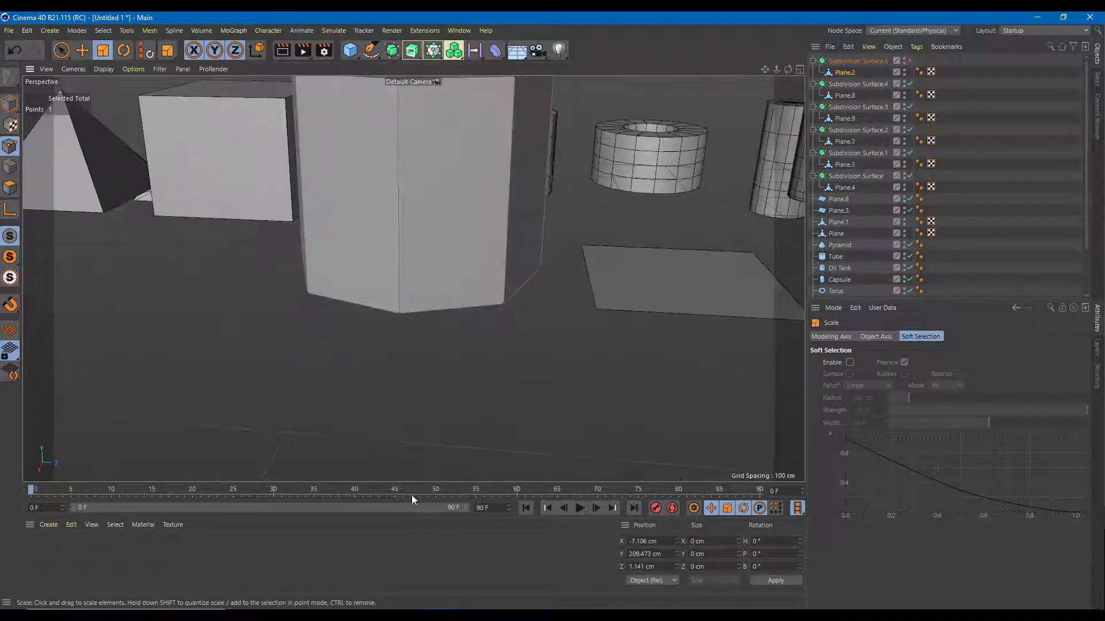
{"action": "left_click_drag", "start_coordinate": [432, 370], "coordinate": [451, 264], "text": "alt"}
{"action": "left_click", "coordinate": [423, 245], "text": "shift"}
{"action": "left_click_drag", "start_coordinate": [475, 326], "coordinate": [371, 154], "text": "alt"}
{"action": "left_click_drag", "start_coordinate": [372, 183], "coordinate": [373, 168]}
{"action": "scroll", "coordinate": [373, 168], "scroll_direction": "down", "scroll_amount": 3}
{"action": "left_click_drag", "start_coordinate": [395, 243], "coordinate": [414, 268], "text": "alt"}
{"action": "scroll", "coordinate": [430, 161], "scroll_direction": "up", "scroll_amount": 3}
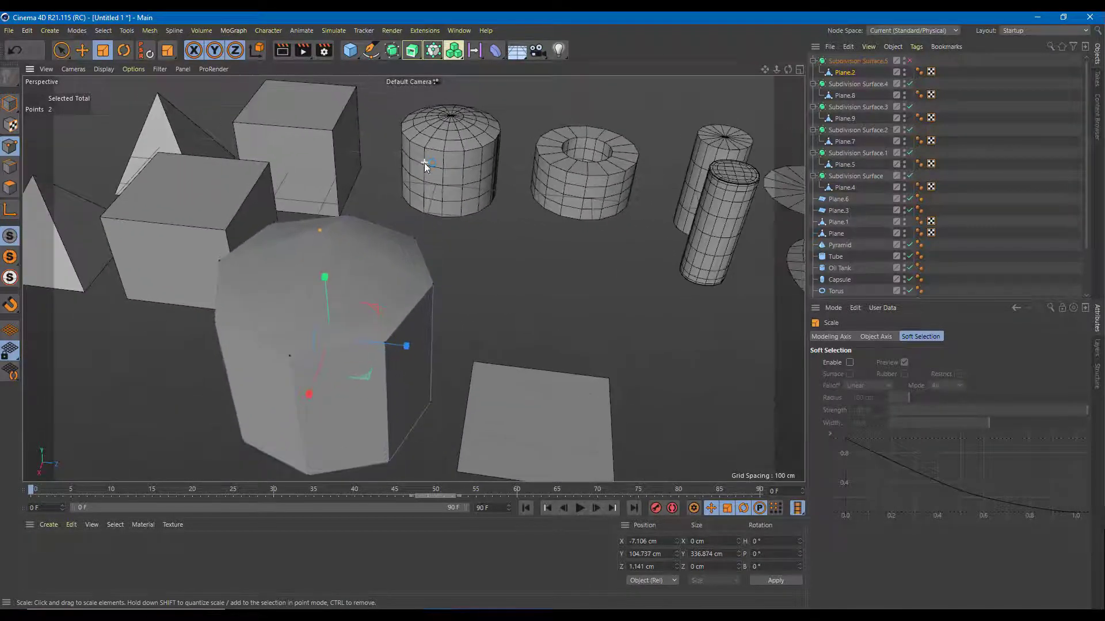
{"action": "left_click_drag", "start_coordinate": [239, 192], "coordinate": [516, 213], "text": "alt"}
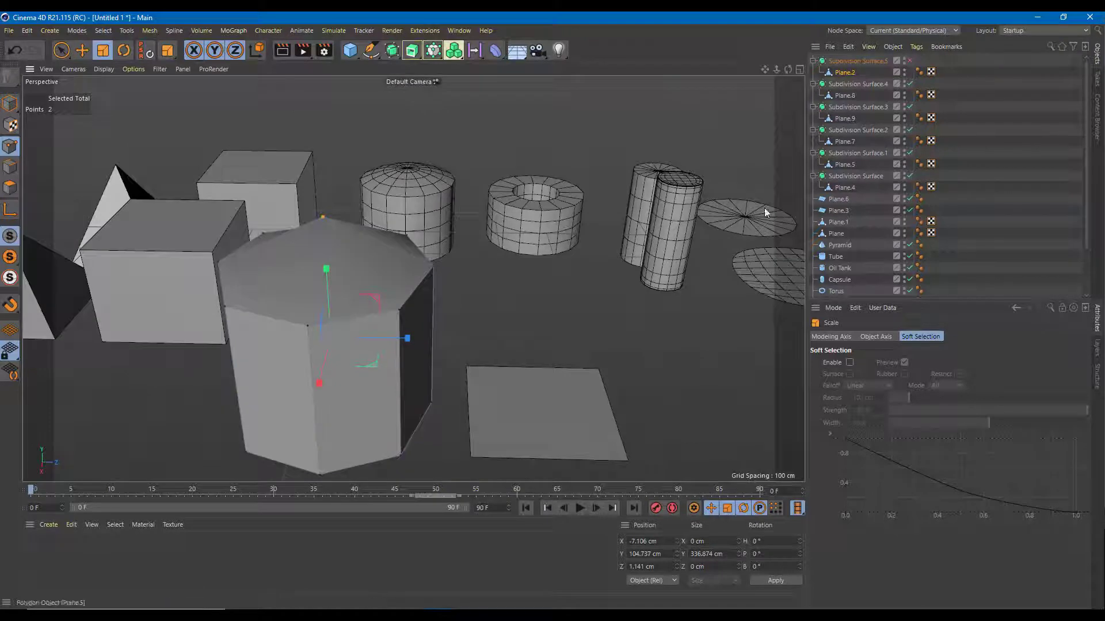
Step: Return to model mode and switch Subdivision Surface.5 on and off to check the smoothed shape of Plane.2
{"action": "left_click", "coordinate": [61, 51]}
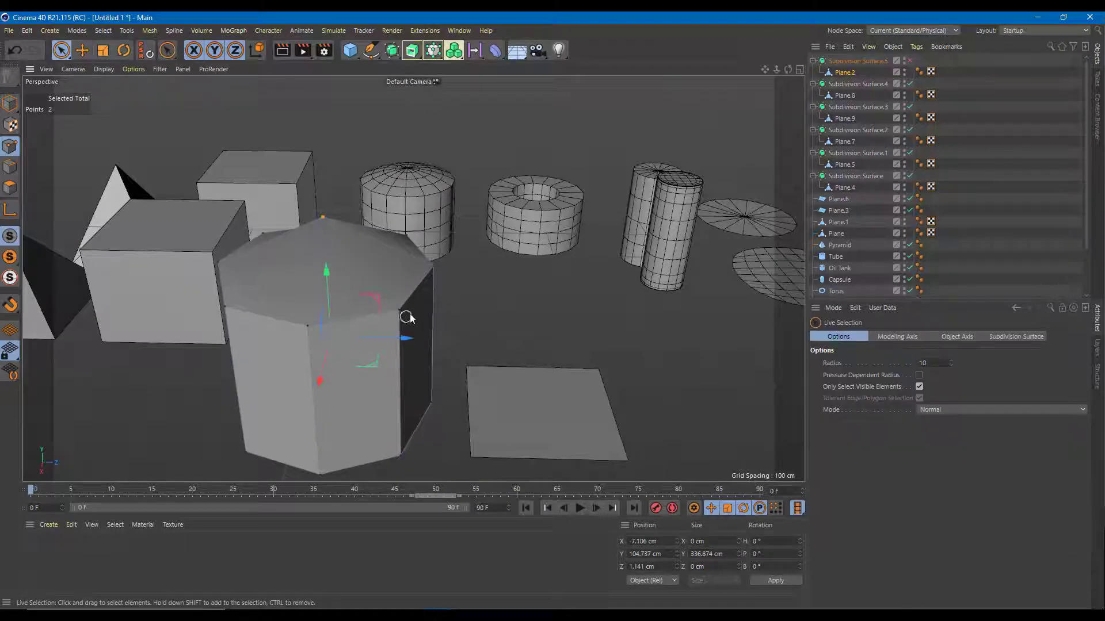
{"action": "left_click", "coordinate": [10, 103]}
{"action": "left_click", "coordinate": [482, 339]}
{"action": "left_click", "coordinate": [384, 316]}
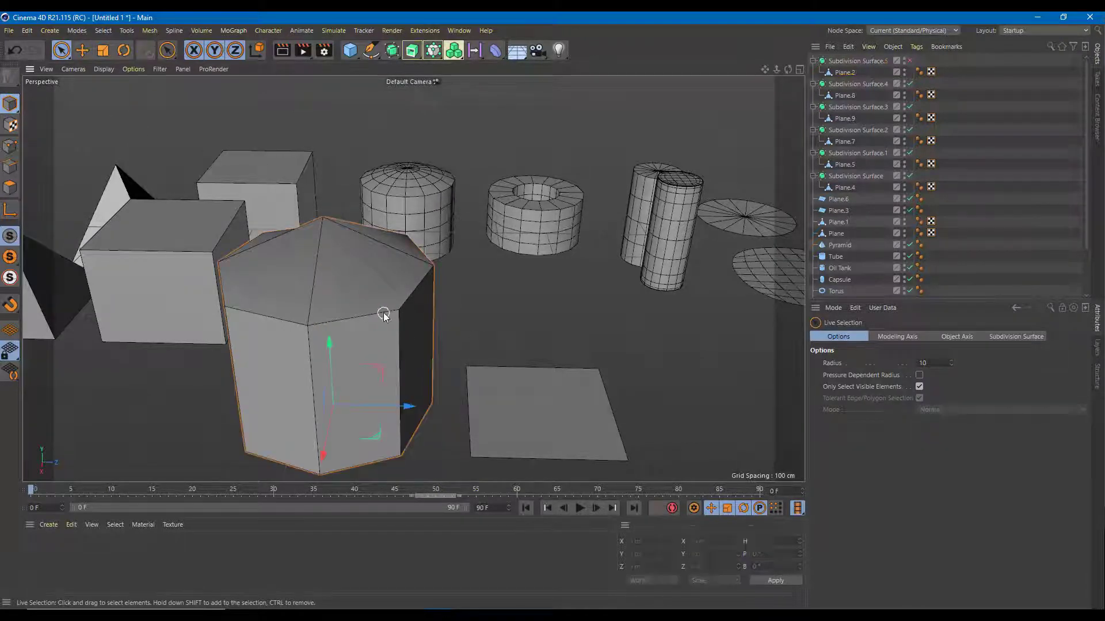
{"action": "left_click", "coordinate": [909, 61]}
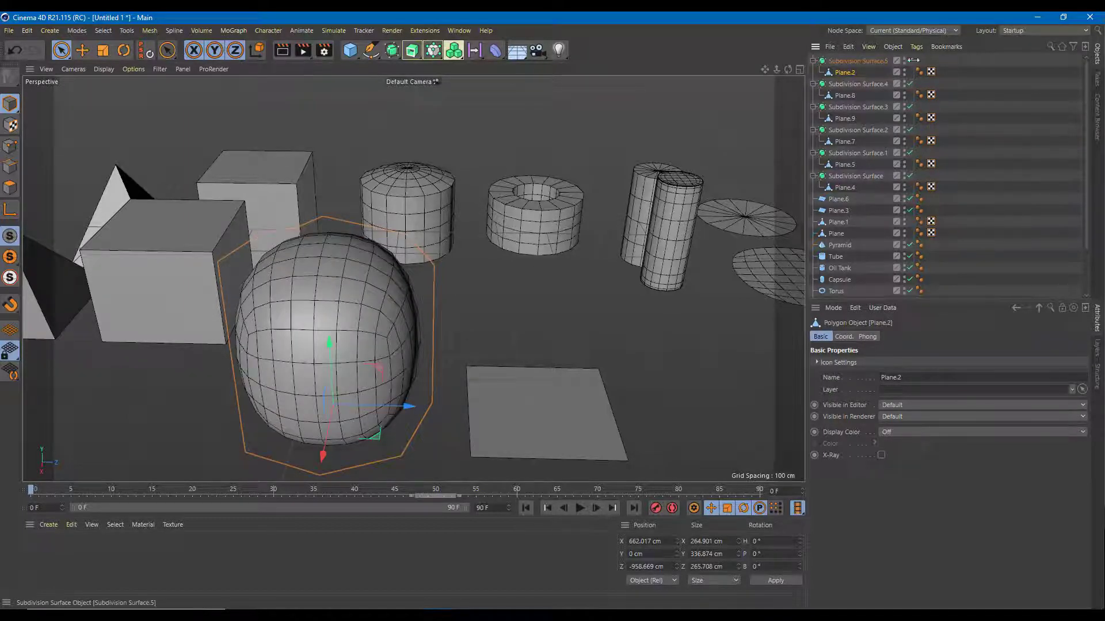
{"action": "left_click", "coordinate": [910, 61]}
Step: Add horizontal loop cuts around Plane.2's walls, just below the upper rim at 2.1% and near the lower rim at about 94%
{"action": "scroll", "coordinate": [402, 316], "scroll_direction": "up", "scroll_amount": 3}
{"action": "left_click_drag", "start_coordinate": [404, 321], "coordinate": [339, 337], "text": "alt"}
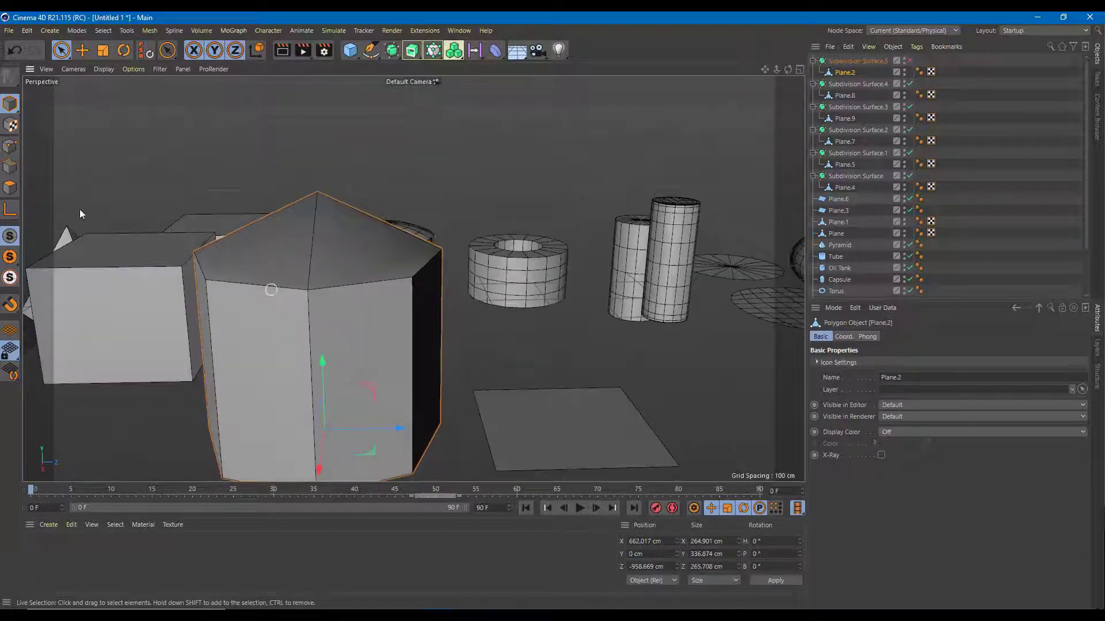
{"action": "left_click", "coordinate": [10, 166]}
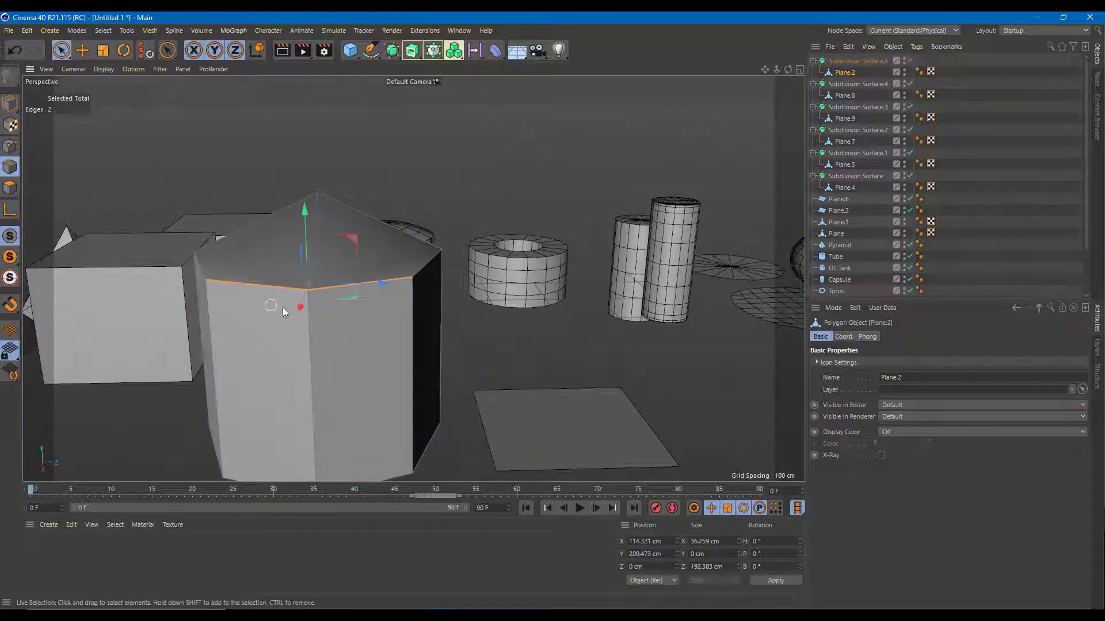
{"action": "key", "text": "k"}
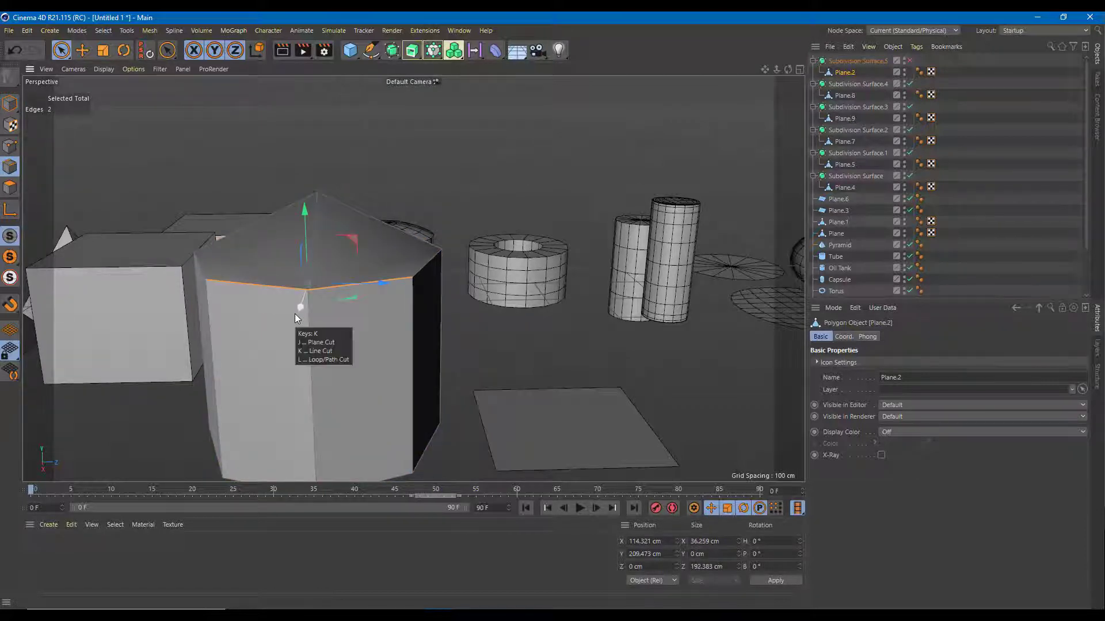
{"action": "key", "text": "l"}
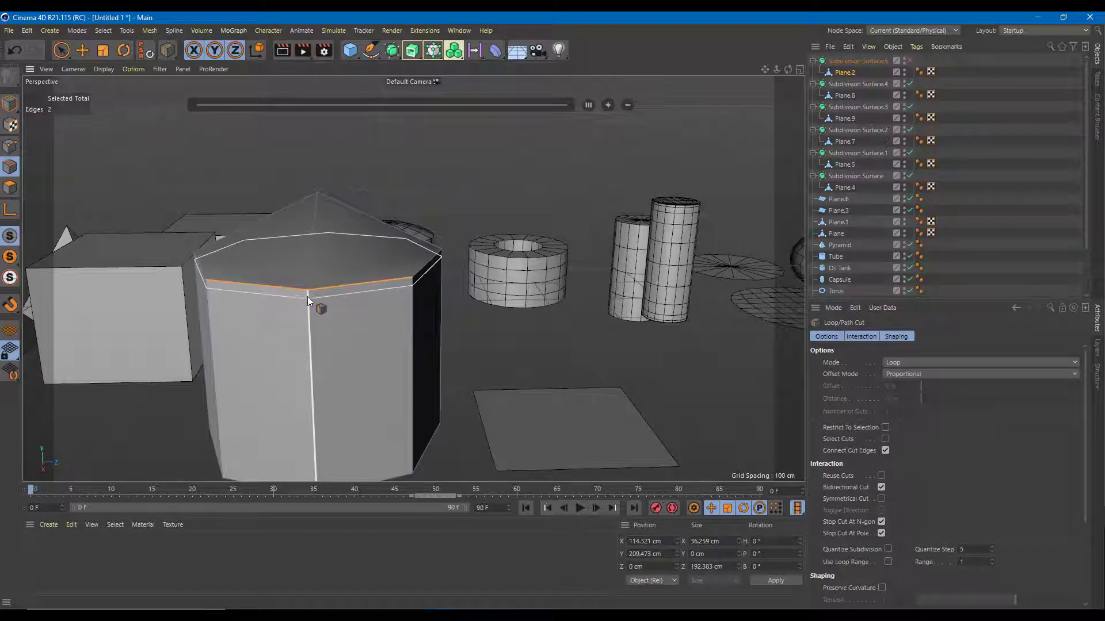
{"action": "left_click", "coordinate": [307, 295]}
{"action": "left_click_drag", "start_coordinate": [307, 299], "coordinate": [385, 347], "text": "alt"}
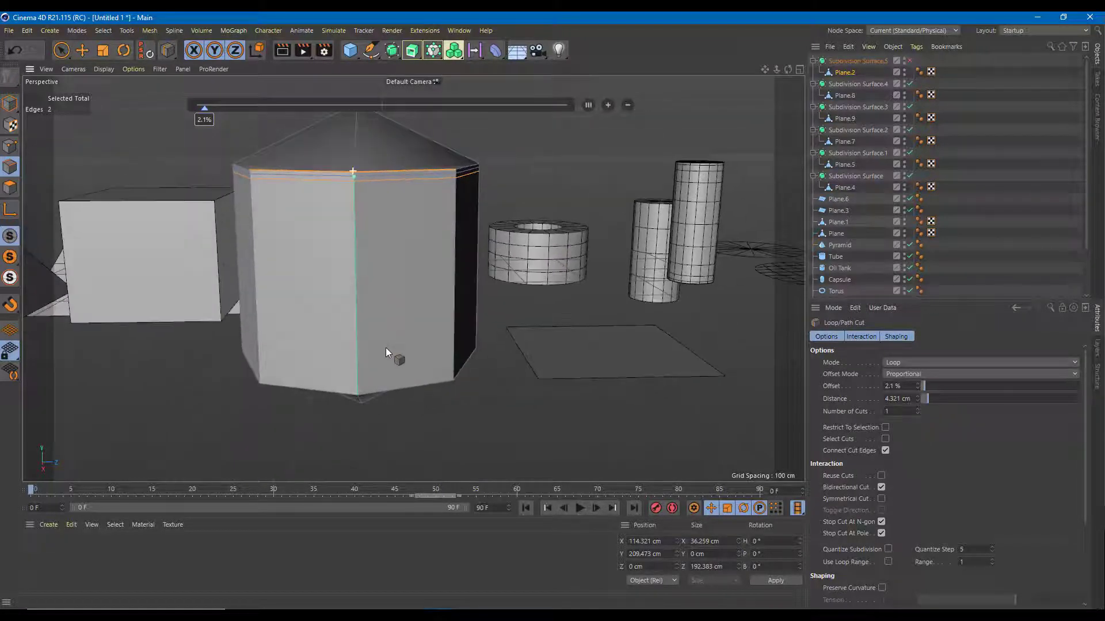
{"action": "left_click", "coordinate": [357, 391]}
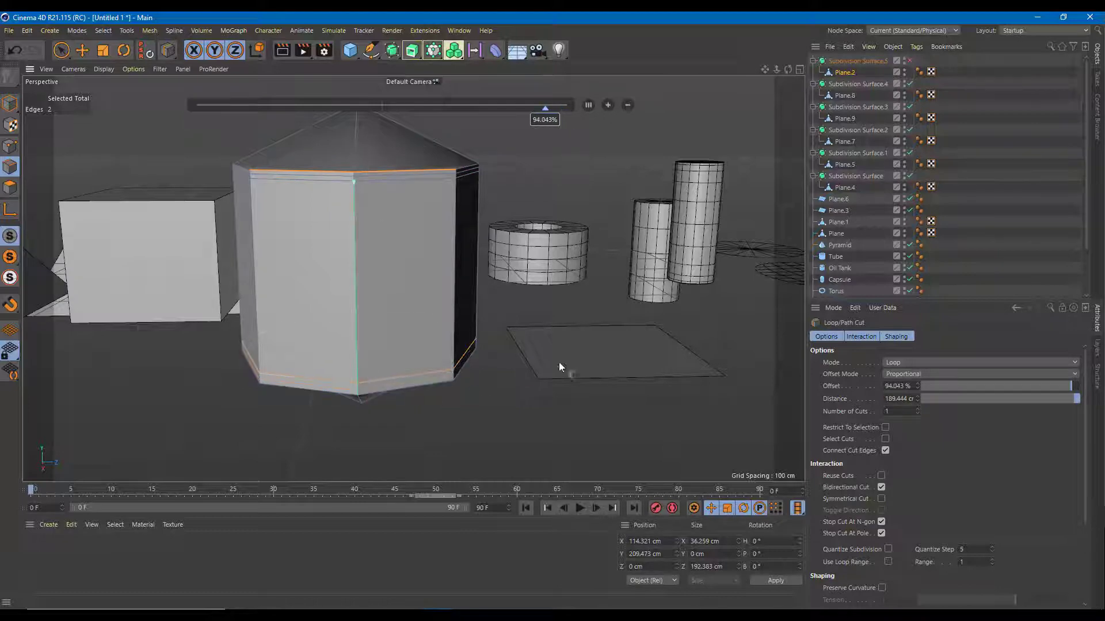
Step: Enable Subdivision Surface.5 to smooth the octagonal Plane.2 and return to the Live Selection tool
{"action": "left_click", "coordinate": [910, 60]}
{"action": "left_click_drag", "start_coordinate": [440, 153], "coordinate": [582, 196], "text": "alt"}
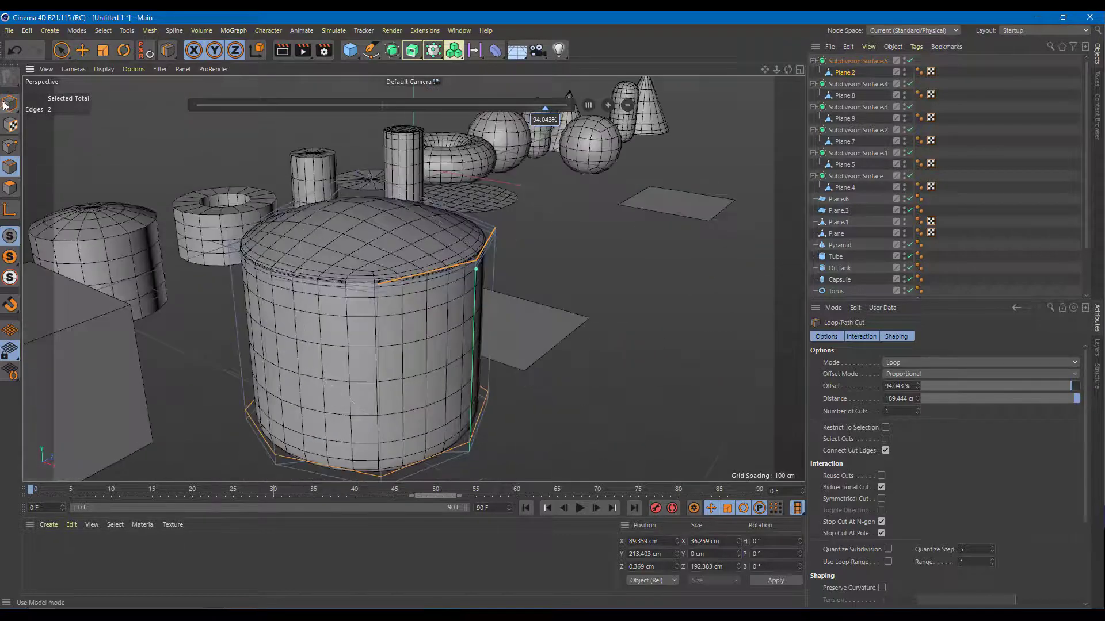
{"action": "left_click", "coordinate": [12, 51]}
{"action": "left_click", "coordinate": [60, 53]}
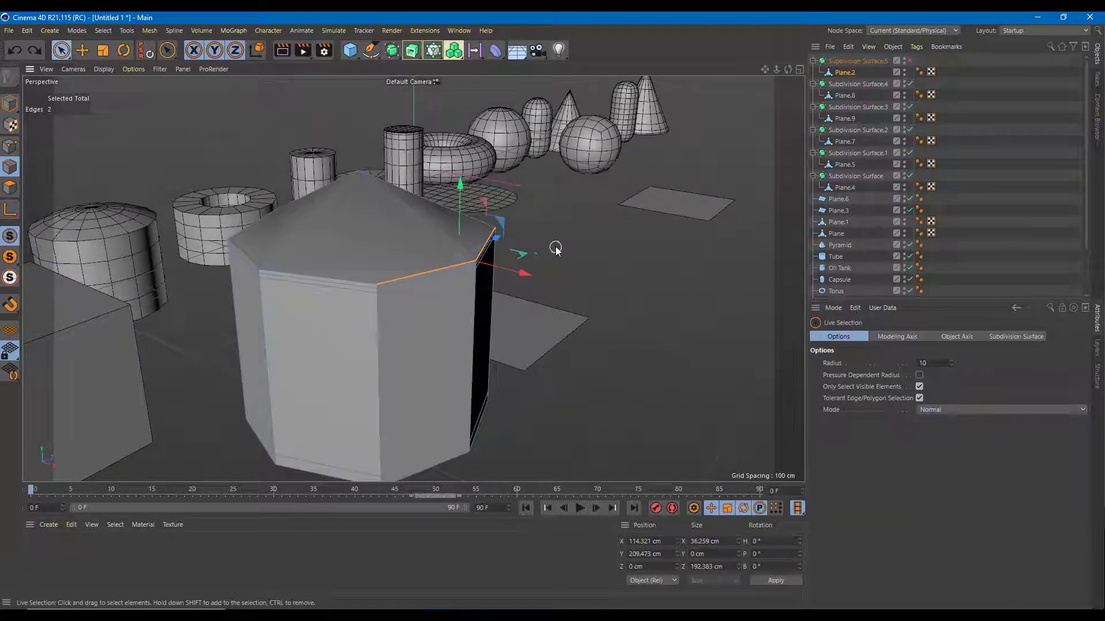
{"action": "left_click", "coordinate": [910, 60]}
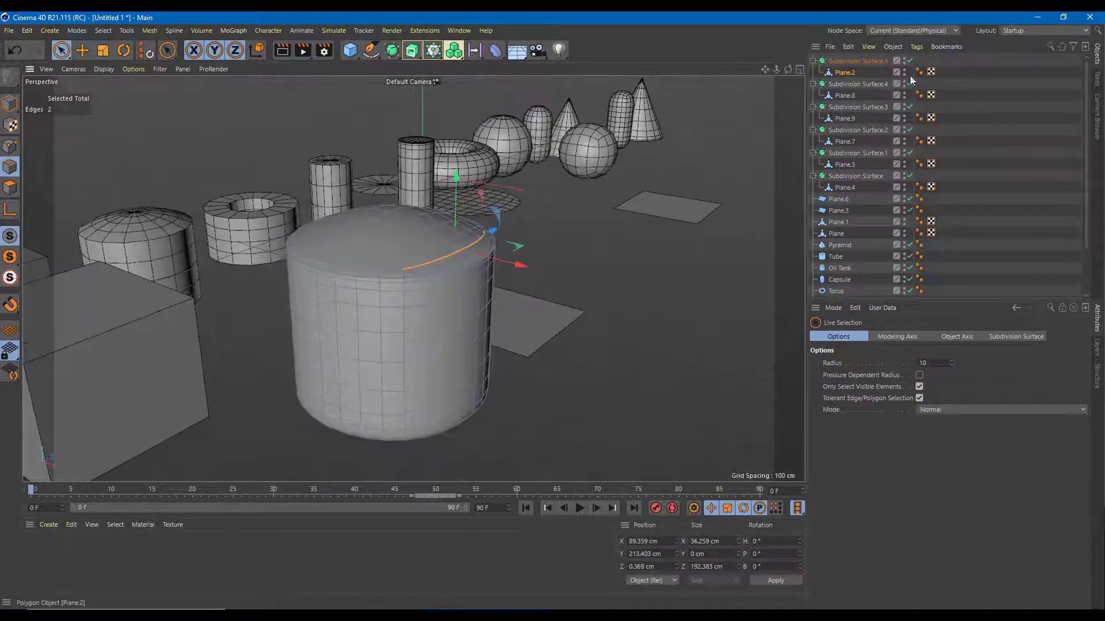
Step: Switch to model mode and select the smoothed tank with its Subdivision Surface.5 and Plane.2
{"action": "left_click", "coordinate": [862, 64]}
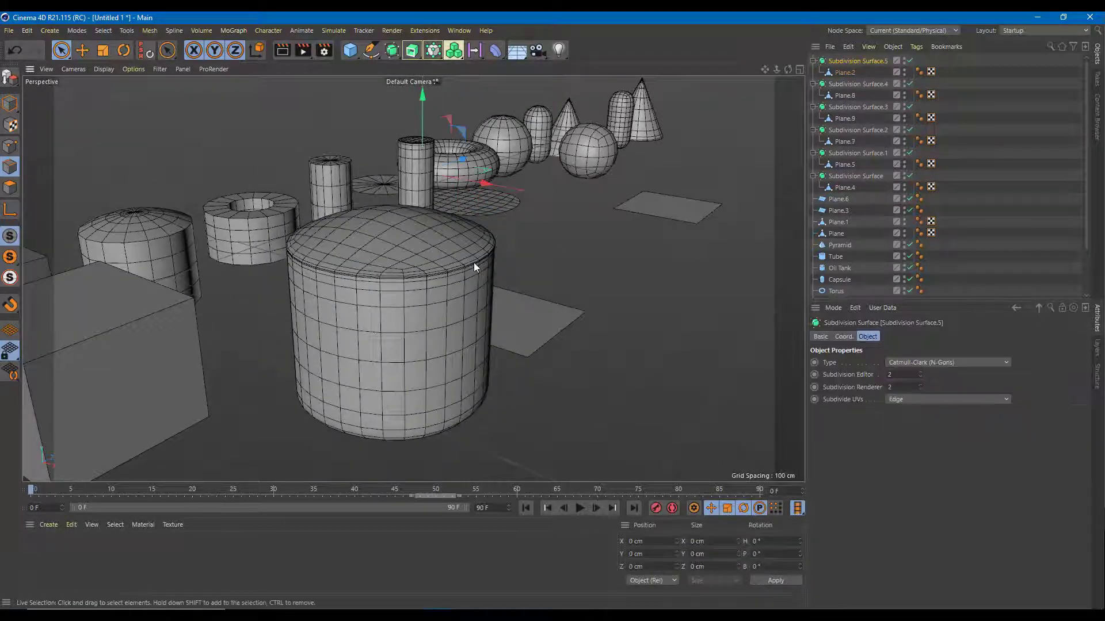
{"action": "left_click", "coordinate": [853, 107]}
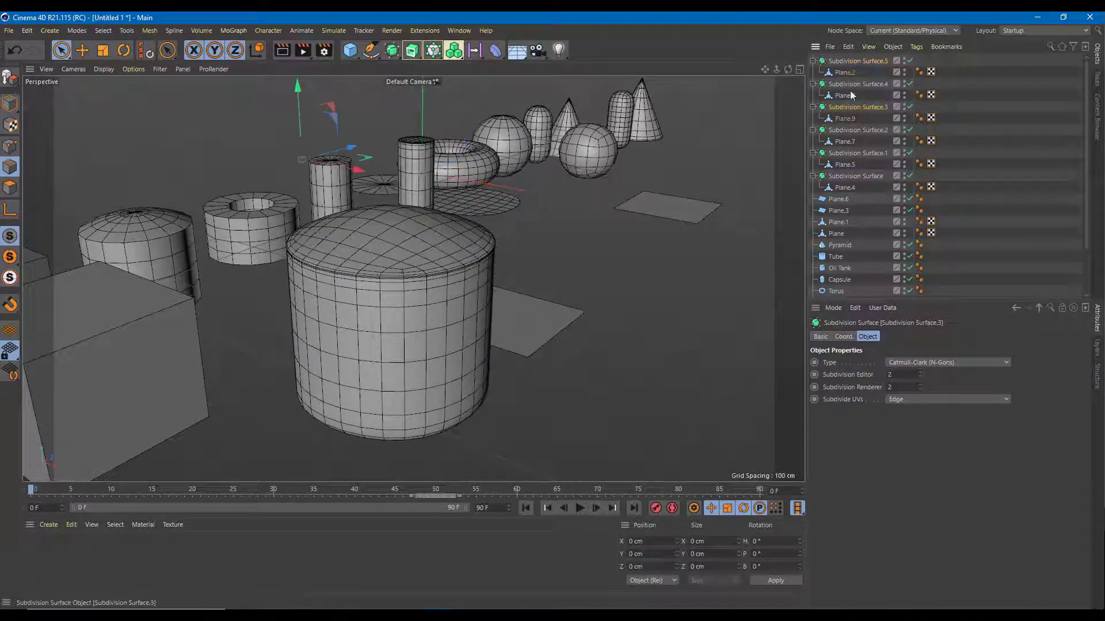
{"action": "left_click", "coordinate": [847, 175]}
{"action": "left_click", "coordinate": [14, 106]}
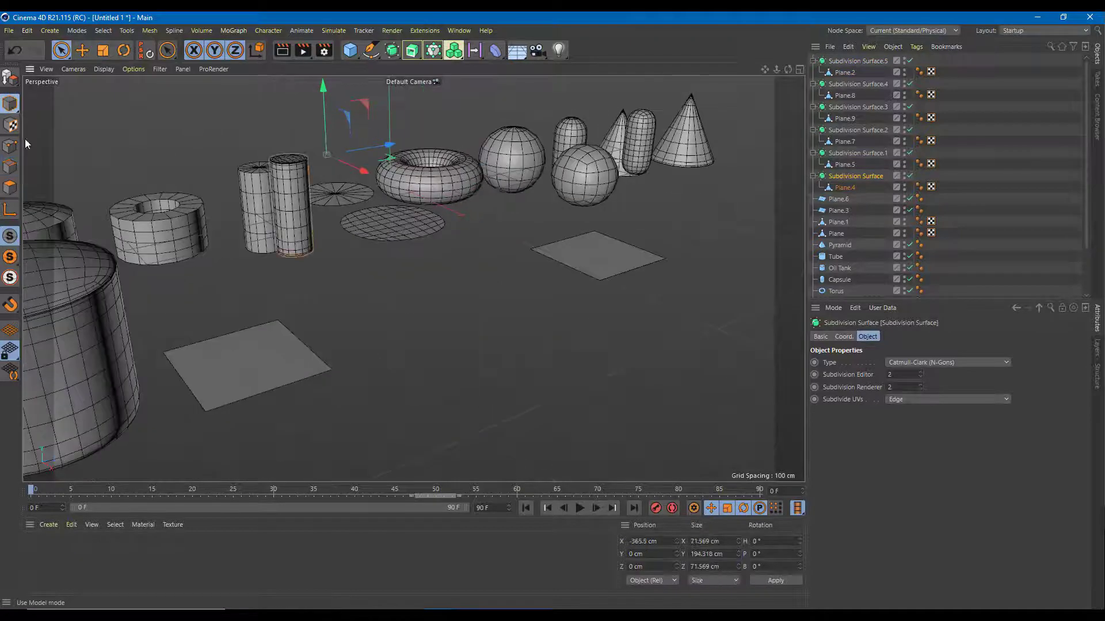
{"action": "scroll", "coordinate": [61, 298], "scroll_direction": "down", "scroll_amount": 3}
{"action": "left_click", "coordinate": [61, 298]}
{"action": "middle_click_drag", "start_coordinate": [178, 236], "coordinate": [364, 233], "text": "alt"}
{"action": "left_click_drag", "start_coordinate": [364, 236], "coordinate": [482, 269], "text": "alt"}
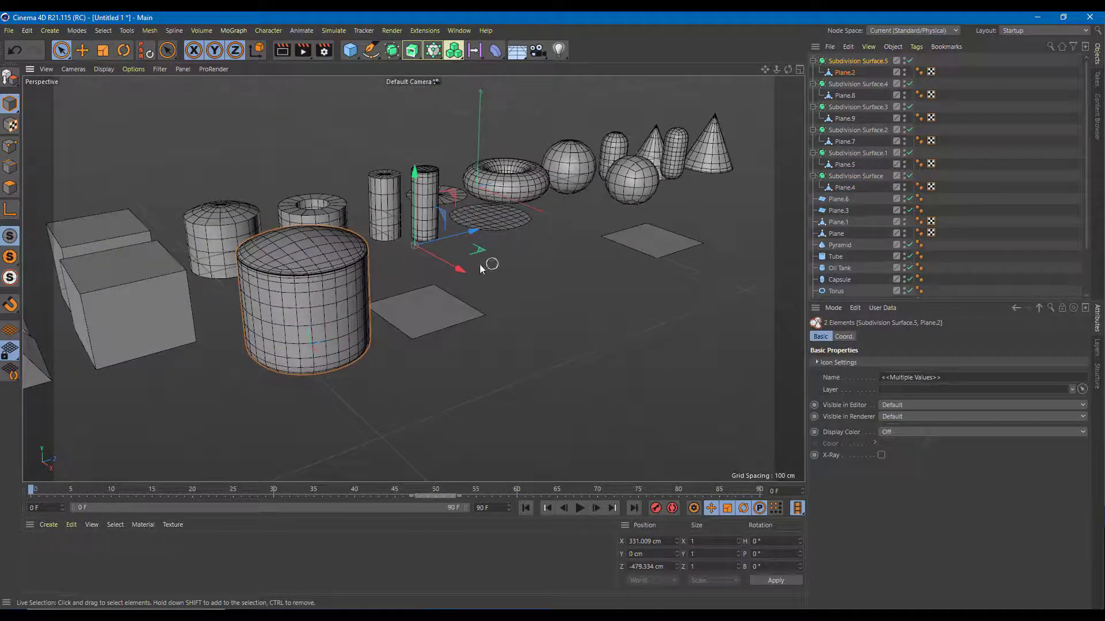
Step: Try to scale Subdivision Surface.5 together with Plane.2, and undo the change
{"action": "left_click", "coordinate": [103, 50]}
{"action": "left_click_drag", "start_coordinate": [446, 237], "coordinate": [417, 248]}
{"action": "key", "text": "ctrl+z"}
{"action": "key", "text": "ctrl+z"}
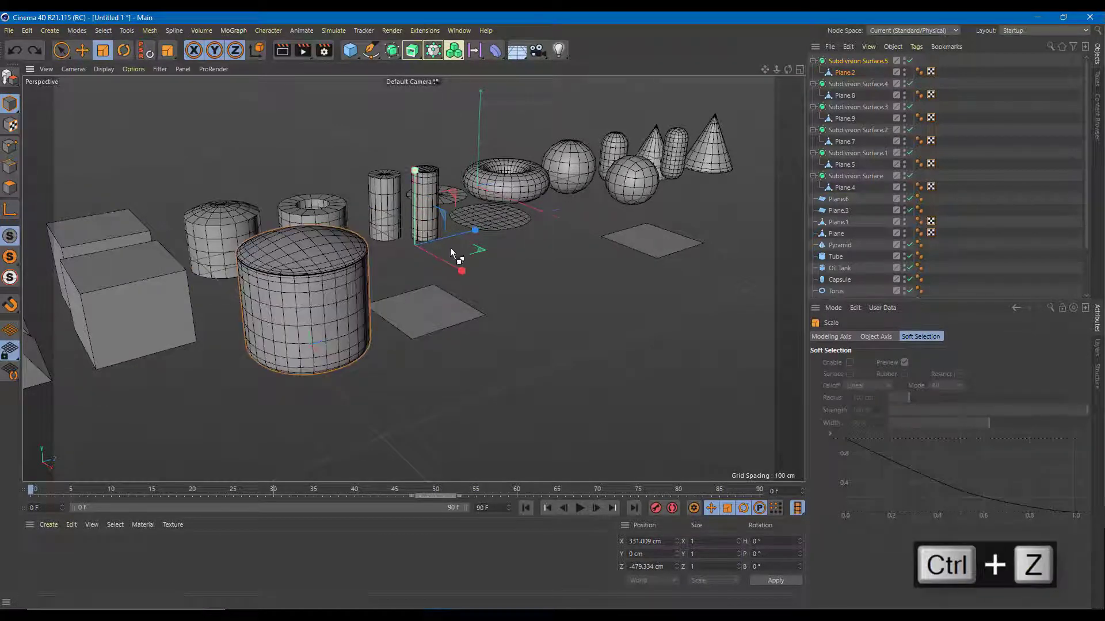
Step: Select only Plane.2 and scale it down in width and depth to about 160 cm, making the tank slimmer
{"action": "left_click", "coordinate": [844, 73]}
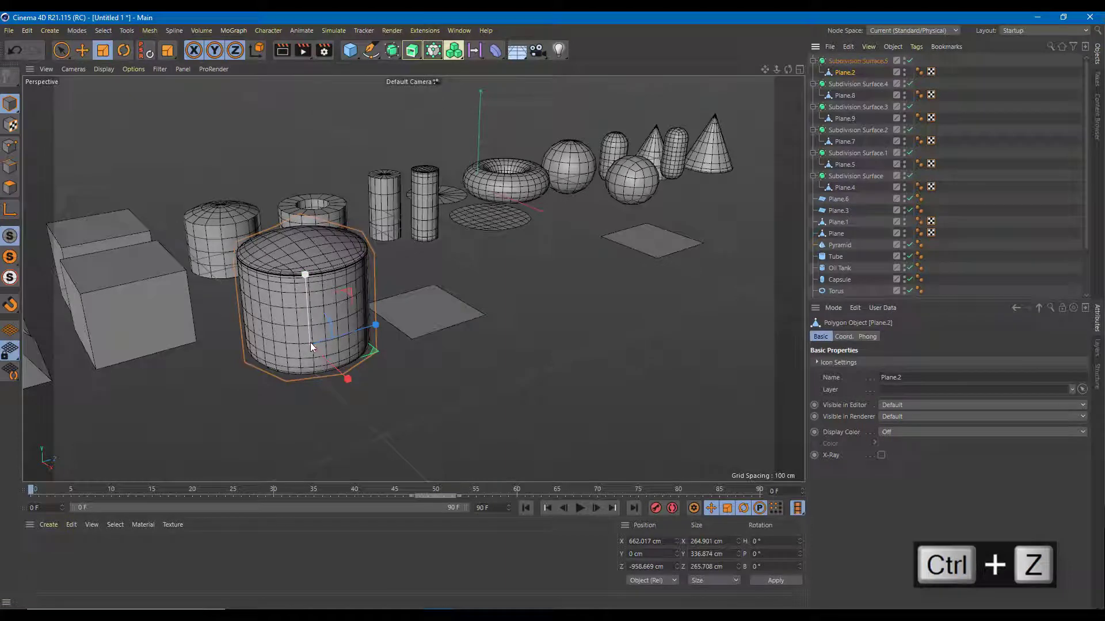
{"action": "left_click_drag", "start_coordinate": [310, 344], "coordinate": [305, 344]}
{"action": "key", "text": "ctrl+z"}
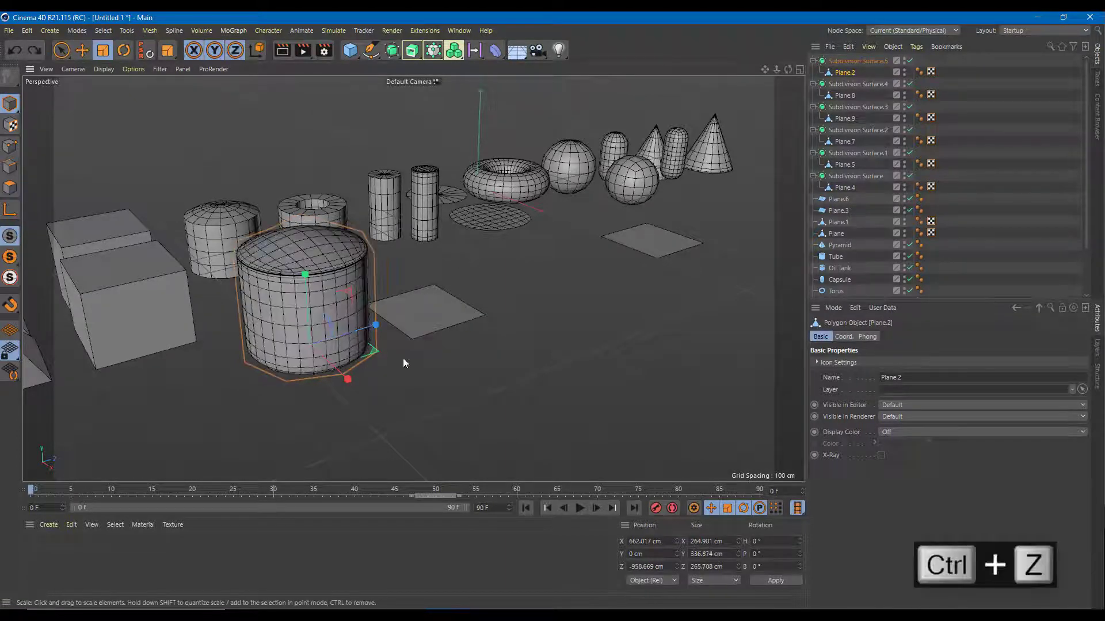
{"action": "scroll", "coordinate": [384, 367], "scroll_direction": "up", "scroll_amount": 3}
{"action": "left_click_drag", "start_coordinate": [385, 368], "coordinate": [133, 341]}
{"action": "left_click_drag", "start_coordinate": [307, 319], "coordinate": [332, 275], "text": "alt"}
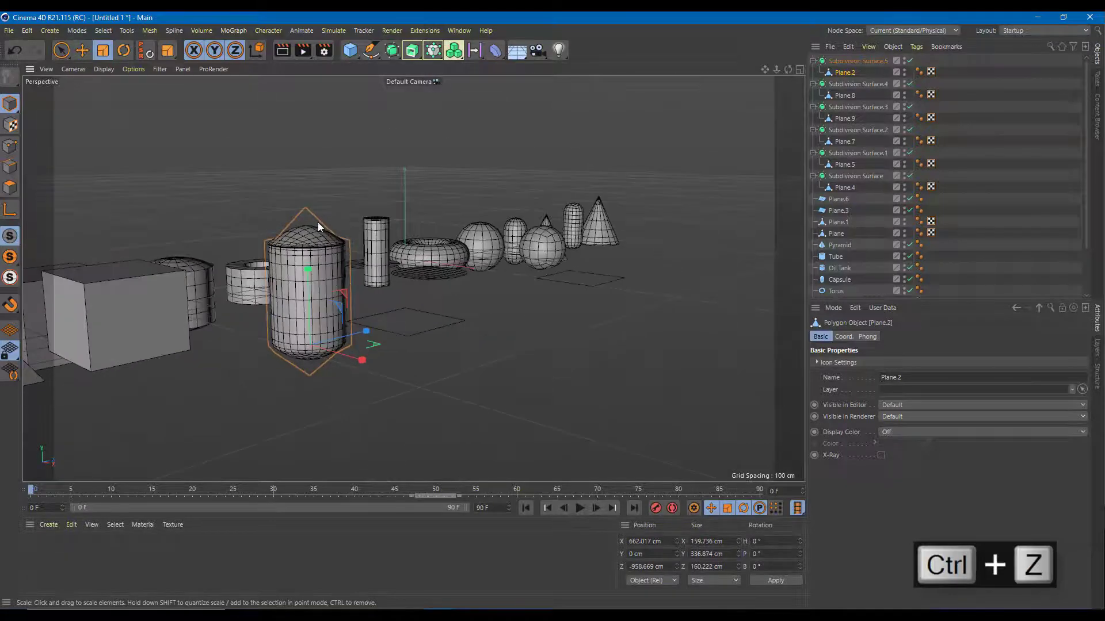
Step: Scale Plane.2 down in height to about 236 cm and move it along X to about 409 cm
{"action": "left_click_drag", "start_coordinate": [319, 223], "coordinate": [374, 189], "text": "alt"}
{"action": "left_click_drag", "start_coordinate": [306, 283], "coordinate": [306, 299]}
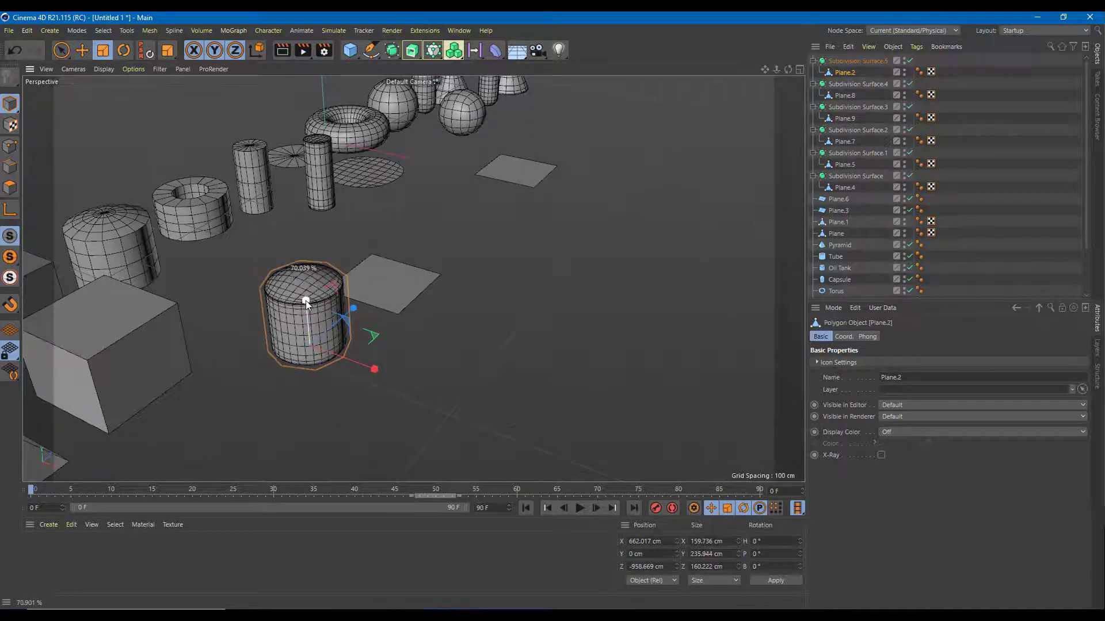
{"action": "left_click", "coordinate": [87, 55]}
{"action": "left_click_drag", "start_coordinate": [373, 369], "coordinate": [275, 331]}
{"action": "mouse_move", "coordinate": [392, 313]}
{"action": "left_mouse_down", "text": "alt"}
{"action": "mouse_move", "coordinate": [398, 223]}
{"action": "mouse_move", "coordinate": [403, 267]}
{"action": "mouse_move", "coordinate": [377, 257]}
{"action": "mouse_move", "coordinate": [388, 291]}
{"action": "mouse_move", "coordinate": [475, 152]}
{"action": "mouse_move", "coordinate": [481, 225]}
{"action": "mouse_move", "coordinate": [534, 196]}
{"action": "mouse_move", "coordinate": [602, 213]}
{"action": "mouse_move", "coordinate": [565, 264]}
{"action": "mouse_move", "coordinate": [399, 306]}
{"action": "left_mouse_up", "text": "alt"}
{"action": "scroll", "coordinate": [378, 257], "scroll_direction": "down", "scroll_amount": 4}
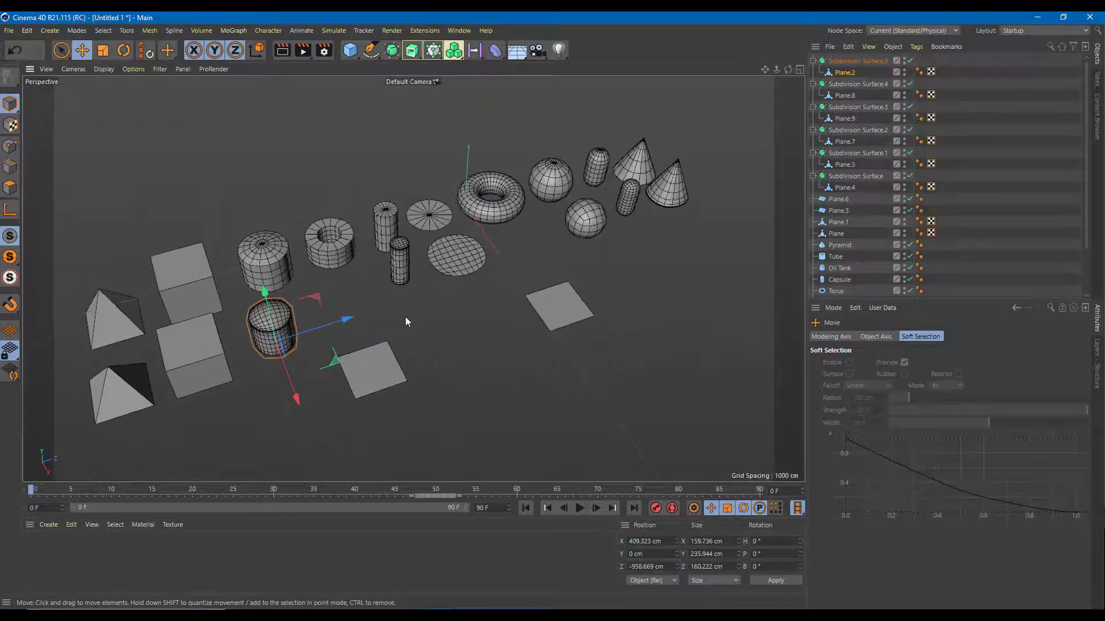
Step: Select Plane.3 and set its width segments and height segments to 3
{"action": "left_click", "coordinate": [375, 349]}
{"action": "scroll", "coordinate": [320, 240], "scroll_direction": "up", "scroll_amount": 2}
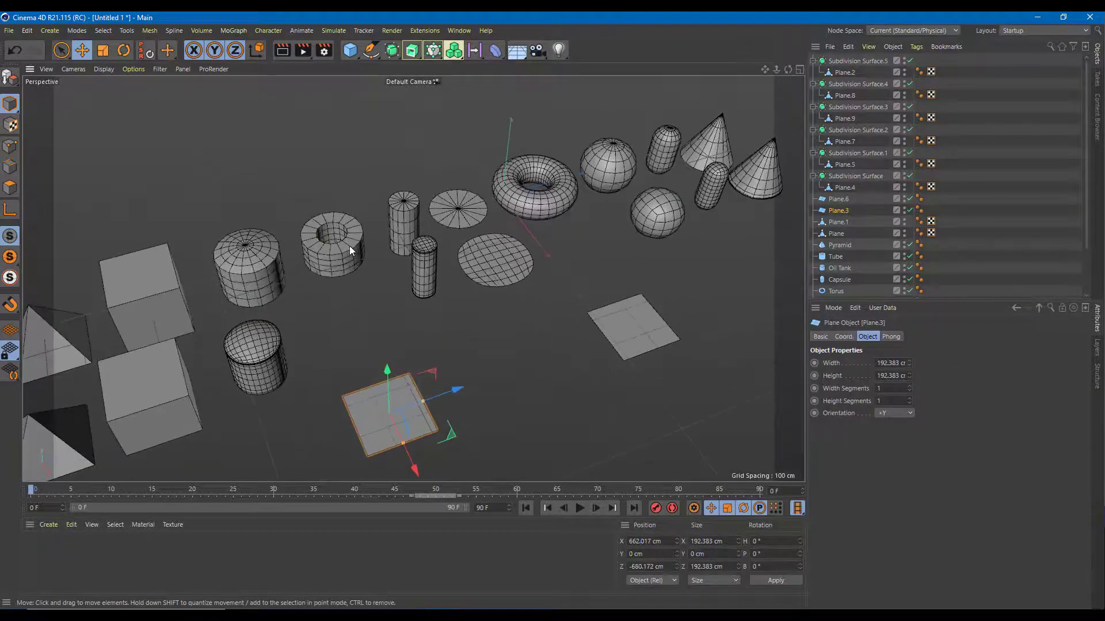
{"action": "left_click_drag", "start_coordinate": [353, 246], "coordinate": [357, 318], "text": "alt"}
{"action": "scroll", "coordinate": [336, 312], "scroll_direction": "up", "scroll_amount": 2}
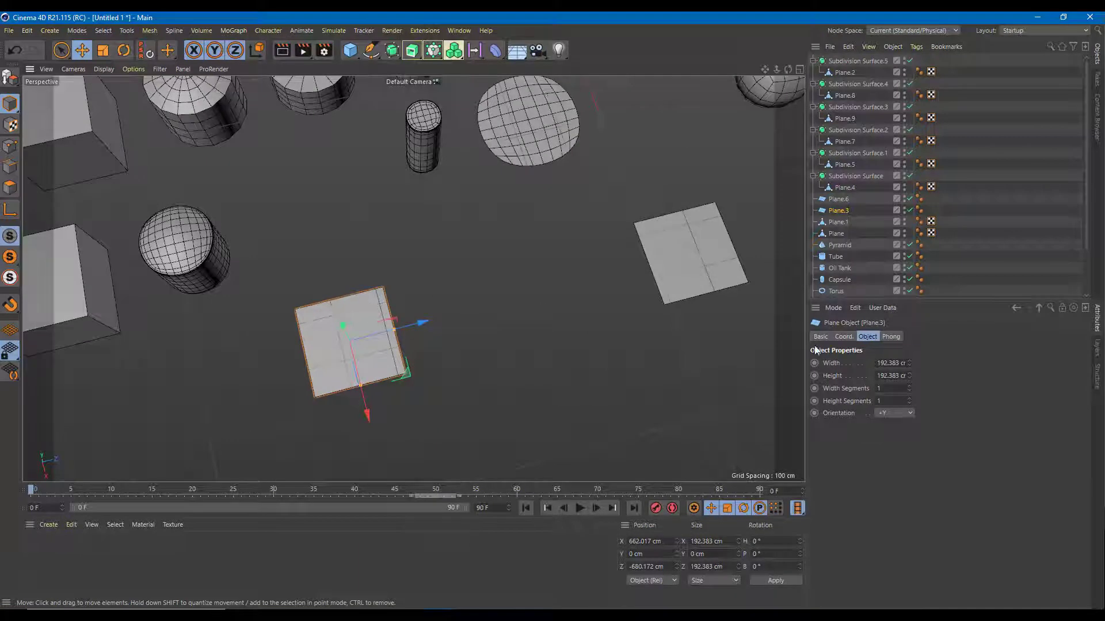
{"action": "left_click", "coordinate": [910, 387]}
{"action": "left_click", "coordinate": [909, 386]}
{"action": "left_click", "coordinate": [909, 399]}
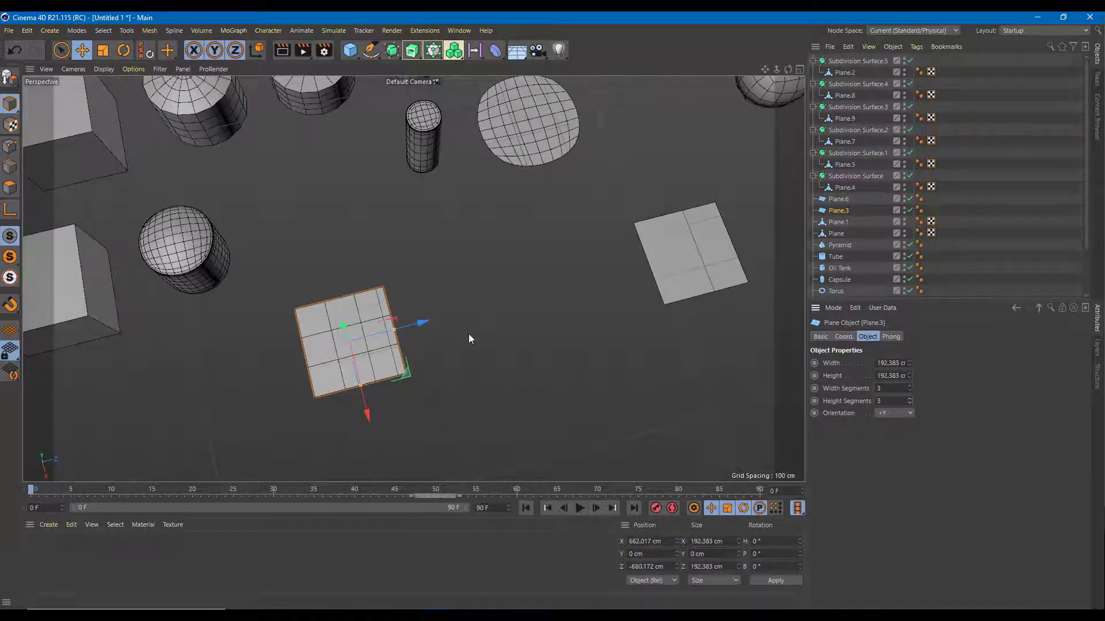
{"action": "scroll", "coordinate": [340, 332], "scroll_direction": "up", "scroll_amount": 4}
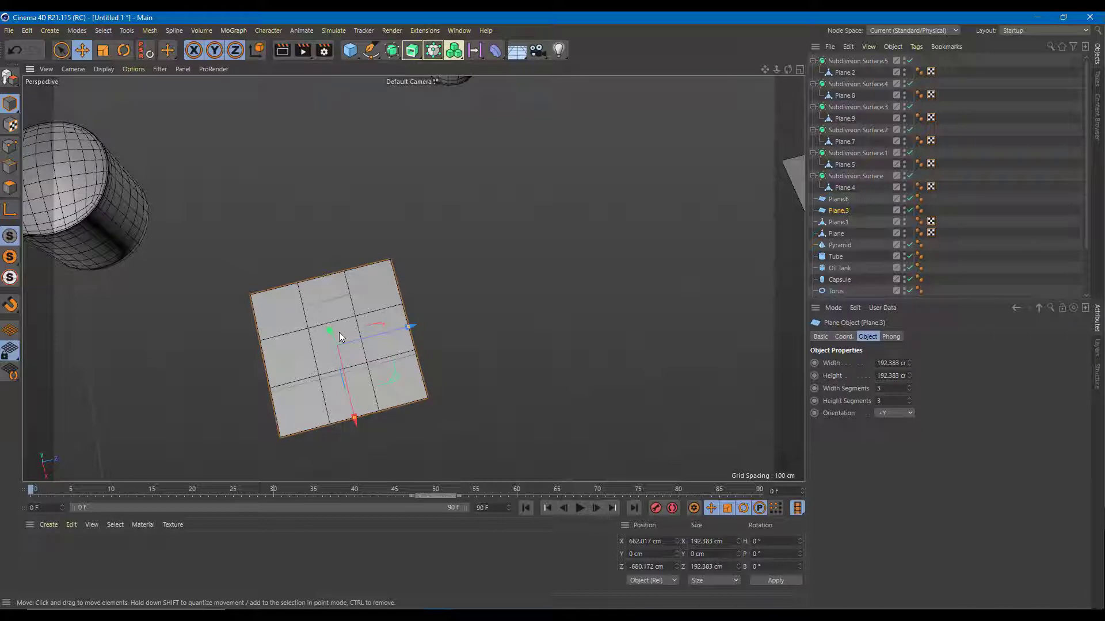
Step: Make Plane.3 editable and delete its centre polygon to open a square hole
{"action": "key", "text": "c"}
{"action": "left_click", "coordinate": [10, 187]}
{"action": "left_click", "coordinate": [331, 338]}
{"action": "key", "text": "Delete"}
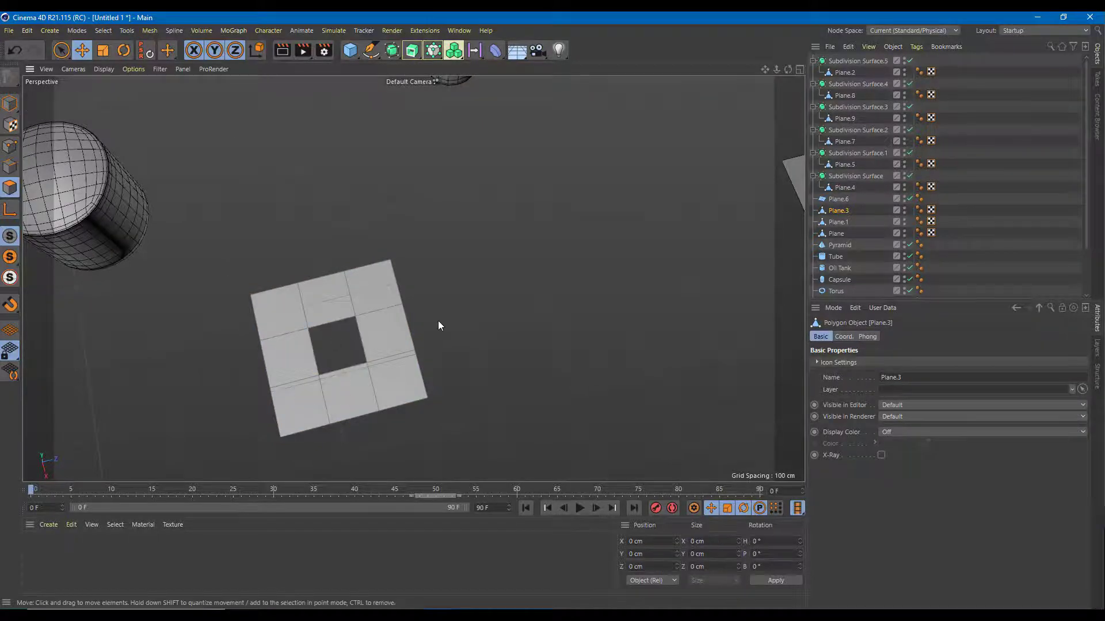
Step: Select seven of the polygons surrounding the square hole in Plane.3
{"action": "left_click_drag", "start_coordinate": [454, 343], "coordinate": [395, 151], "text": "alt"}
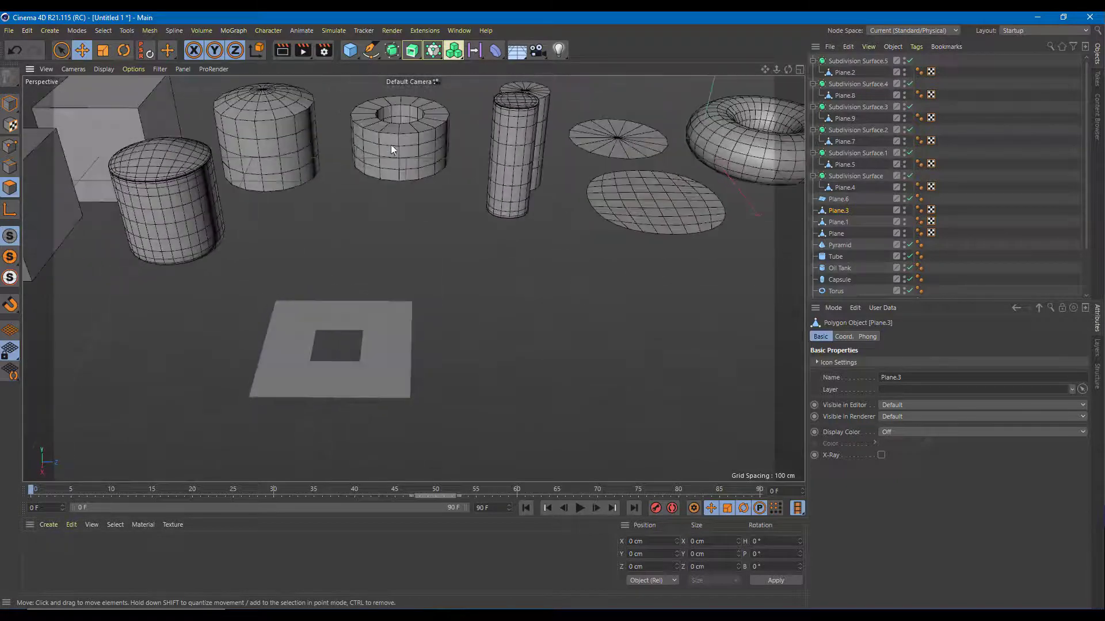
{"action": "left_click_drag", "start_coordinate": [429, 189], "coordinate": [378, 312], "text": "alt"}
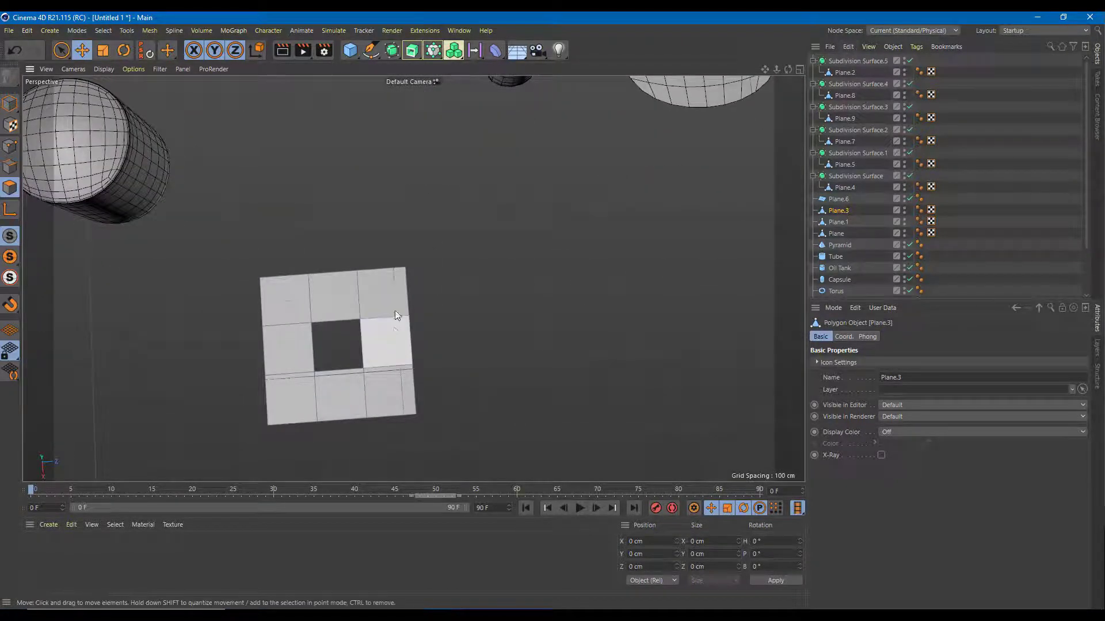
{"action": "left_click", "coordinate": [387, 296]}
{"action": "left_click", "coordinate": [394, 347], "text": "shift"}
{"action": "left_click", "coordinate": [329, 395], "text": "shift"}
{"action": "left_click", "coordinate": [293, 395], "text": "shift"}
{"action": "left_click", "coordinate": [291, 351], "text": "shift"}
{"action": "left_click", "coordinate": [288, 304], "text": "shift"}
{"action": "left_click", "coordinate": [340, 302], "text": "shift"}
{"action": "scroll", "coordinate": [484, 283], "scroll_direction": "down", "scroll_amount": 4}
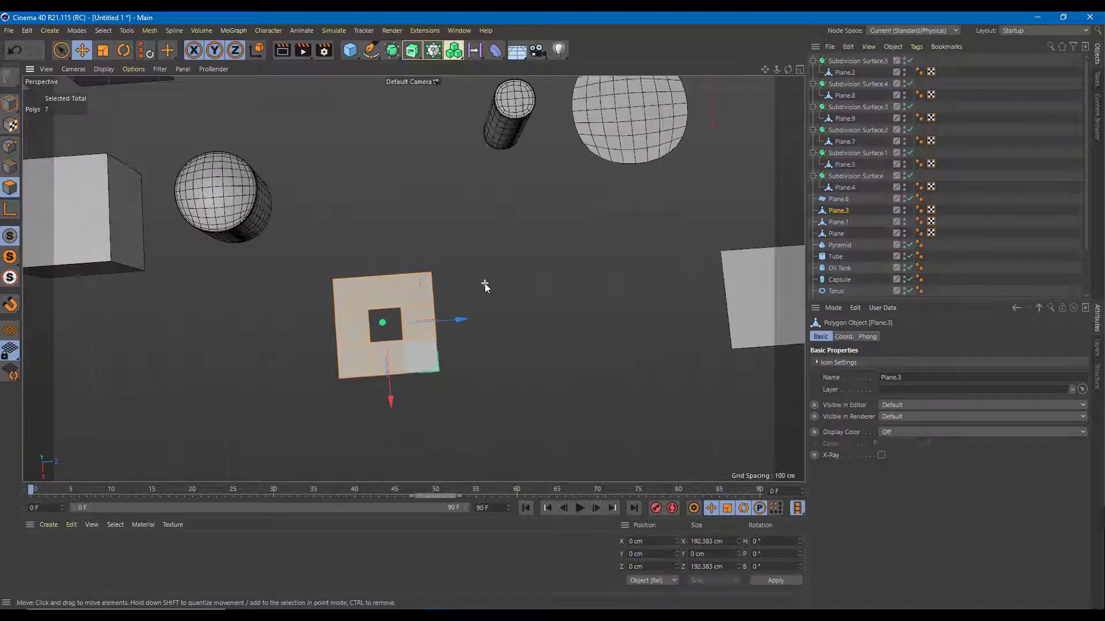
{"action": "scroll", "coordinate": [484, 283], "scroll_direction": "up", "scroll_amount": 5}
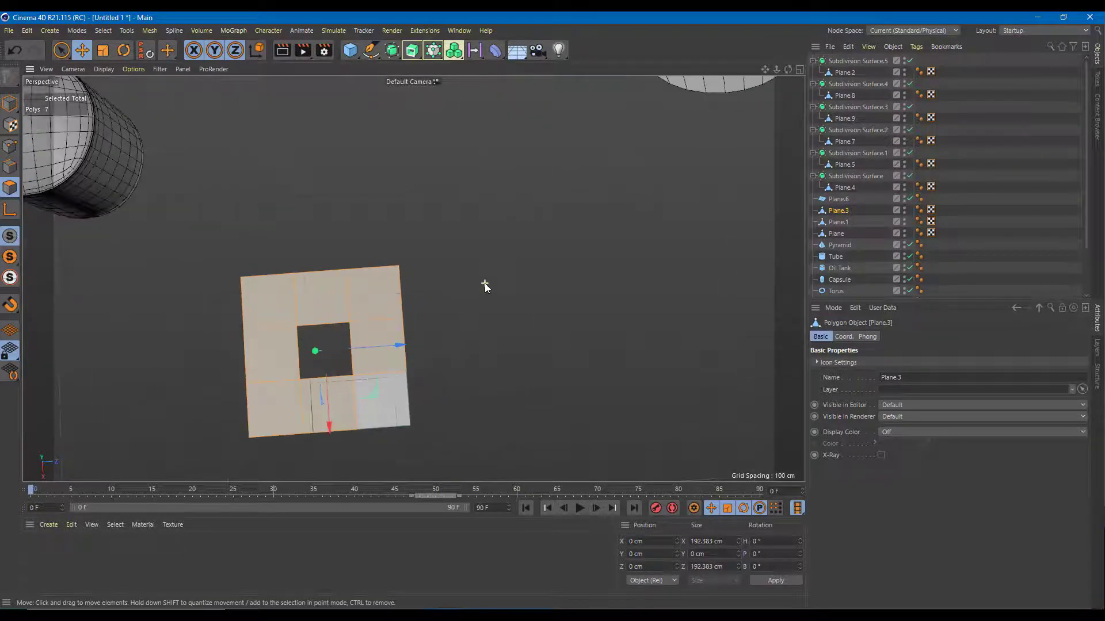
Step: Add a Subdivision Surface and place Plane.3 under it as a child
{"action": "left_click", "coordinate": [392, 50]}
{"action": "left_click", "coordinate": [435, 69]}
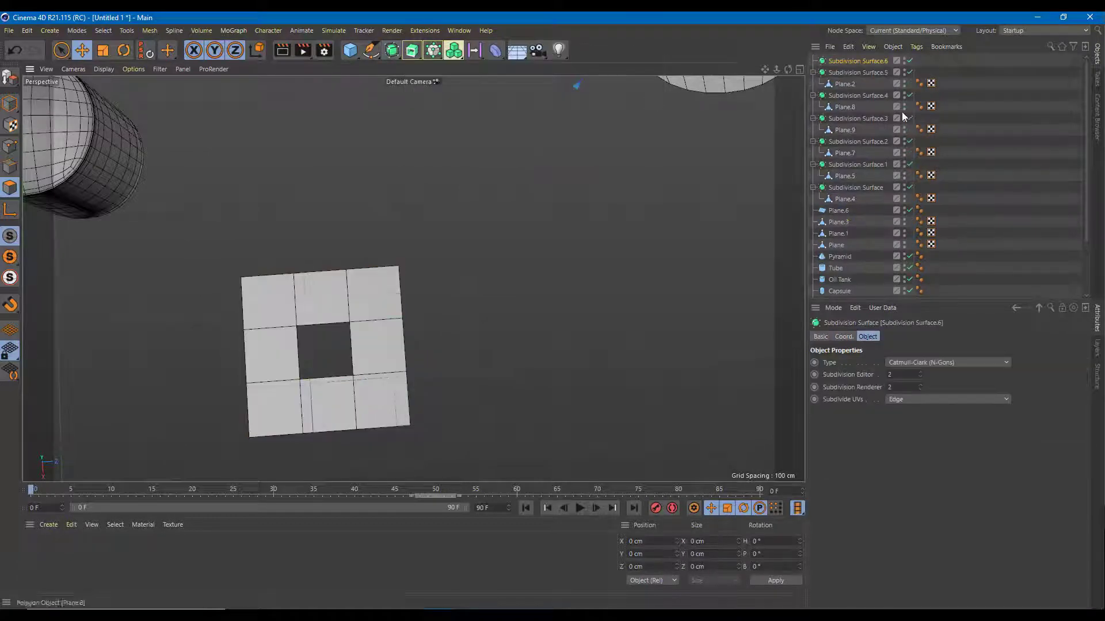
{"action": "scroll", "coordinate": [113, 257], "scroll_direction": "up", "scroll_amount": 1}
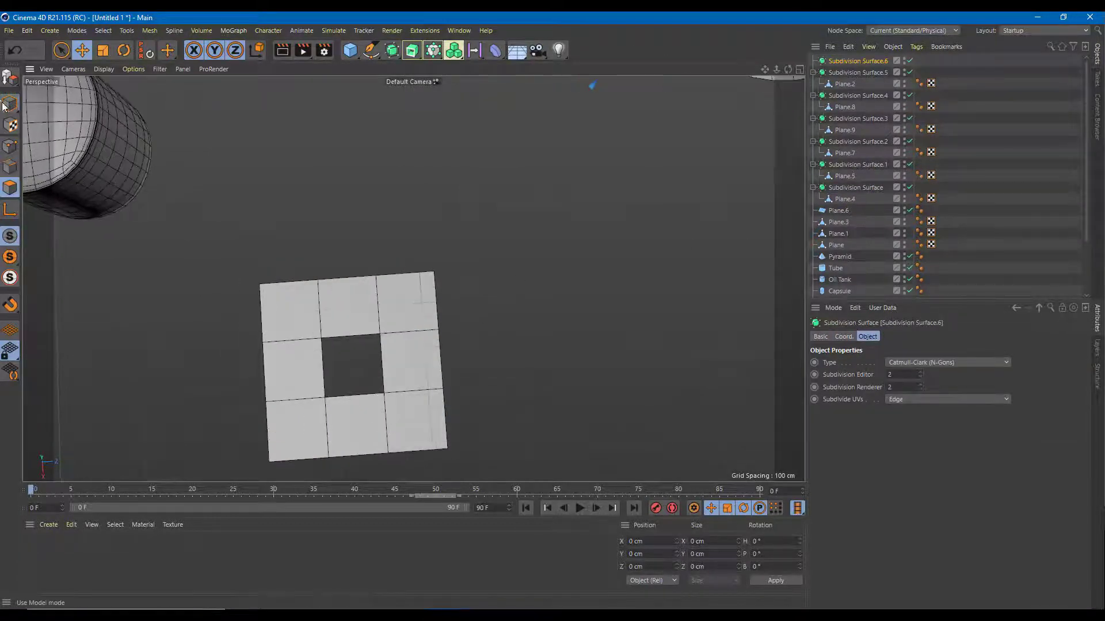
{"action": "left_click", "coordinate": [380, 308]}
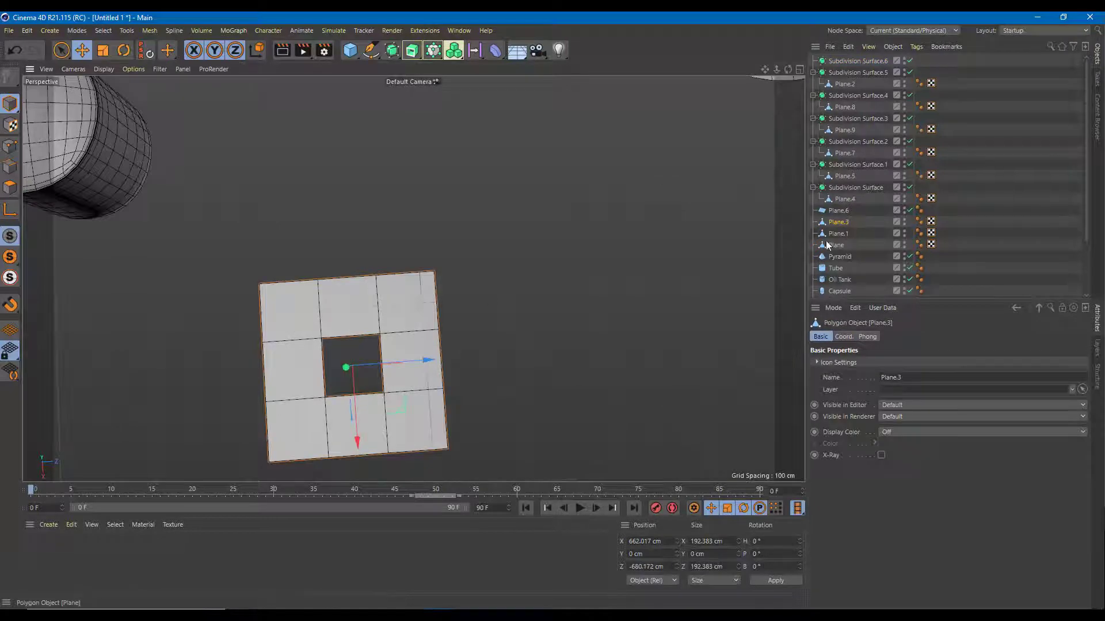
{"action": "left_click_drag", "start_coordinate": [865, 60], "coordinate": [866, 61]}
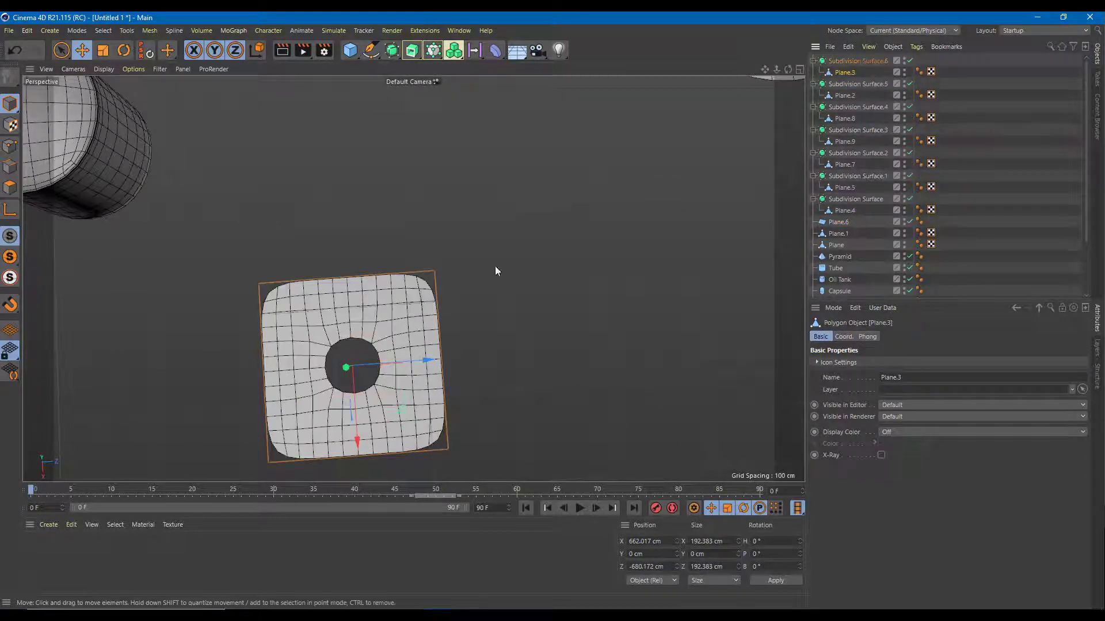
Step: Disable Subdivision Surface.6 and select the four outer corner points of Plane.3 in point mode
{"action": "scroll", "coordinate": [404, 338], "scroll_direction": "up", "scroll_amount": 5}
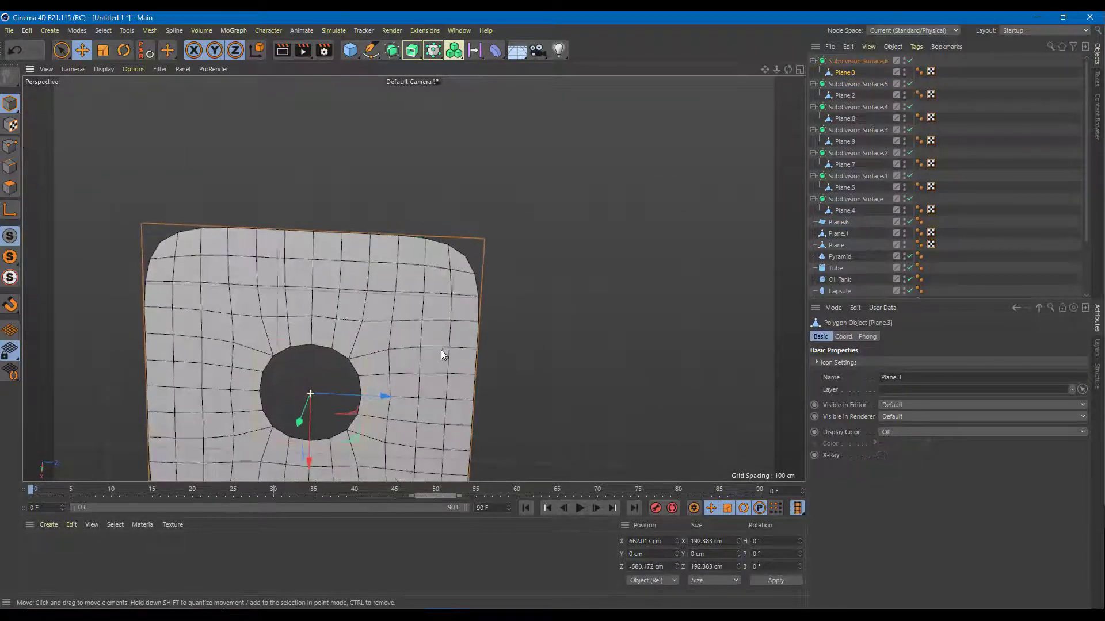
{"action": "scroll", "coordinate": [471, 251], "scroll_direction": "down", "scroll_amount": 2}
{"action": "left_click_drag", "start_coordinate": [394, 213], "coordinate": [630, 102], "text": "alt"}
{"action": "scroll", "coordinate": [413, 238], "scroll_direction": "down", "scroll_amount": 3}
{"action": "left_click", "coordinate": [8, 147]}
{"action": "left_click", "coordinate": [910, 60]}
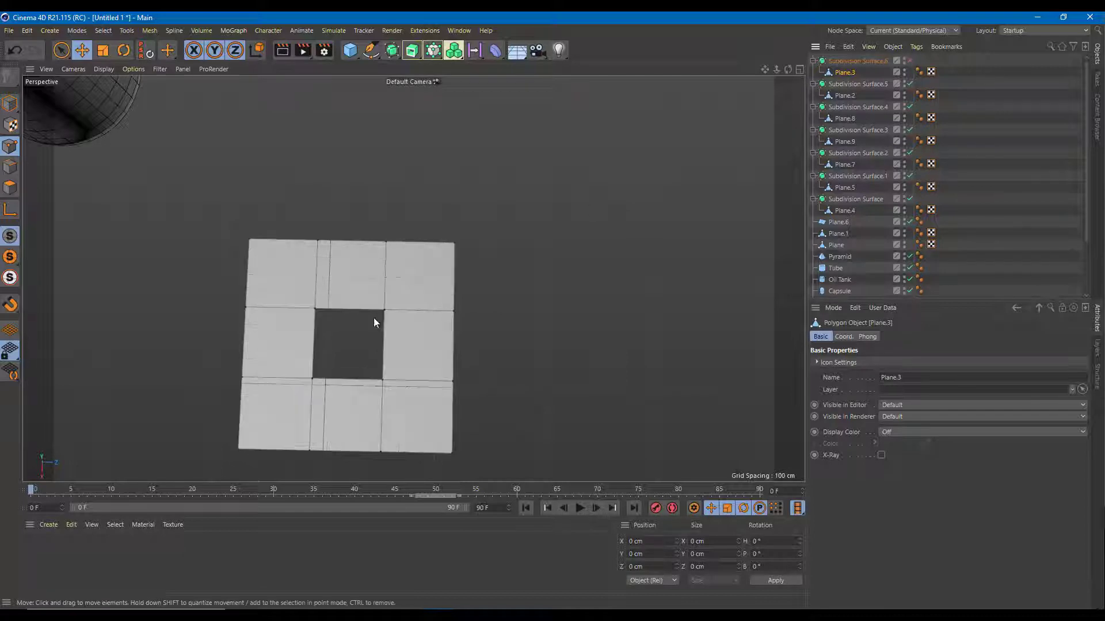
{"action": "left_click", "coordinate": [454, 243]}
{"action": "left_click", "coordinate": [251, 242], "text": "shift"}
{"action": "left_click", "coordinate": [239, 447], "text": "shift"}
{"action": "left_click", "coordinate": [451, 454], "text": "shift"}
{"action": "left_click_drag", "start_coordinate": [574, 273], "coordinate": [606, 264], "text": "alt"}
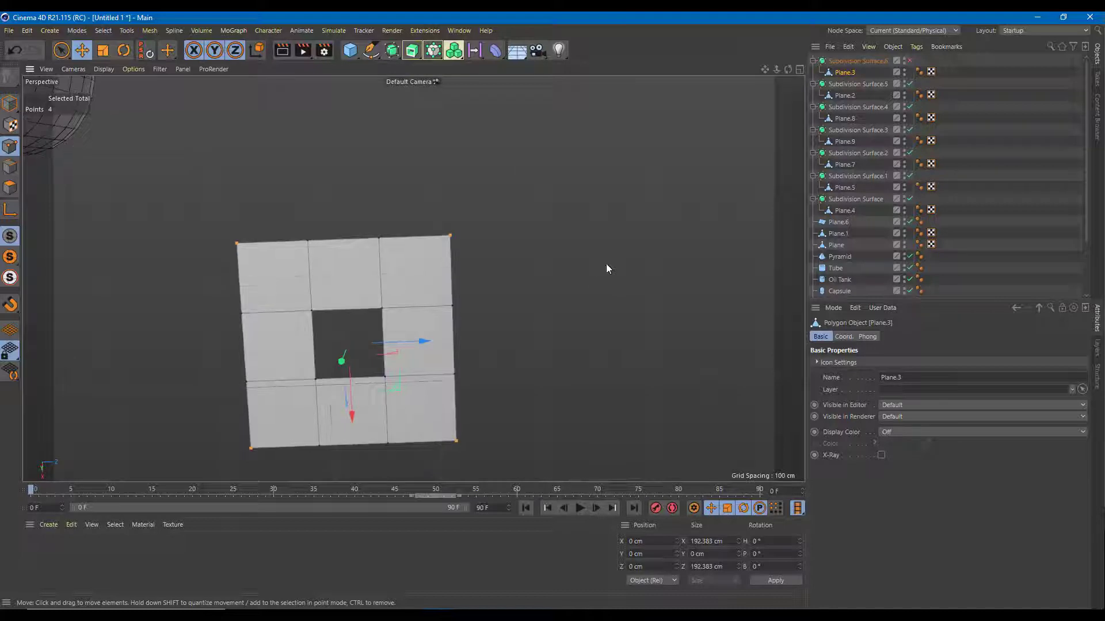
Step: Enable Subdivision Surface.6 and scale the four corner points inward to about 140 cm in X and Z, rounding the outer outline
{"action": "left_click", "coordinate": [911, 61]}
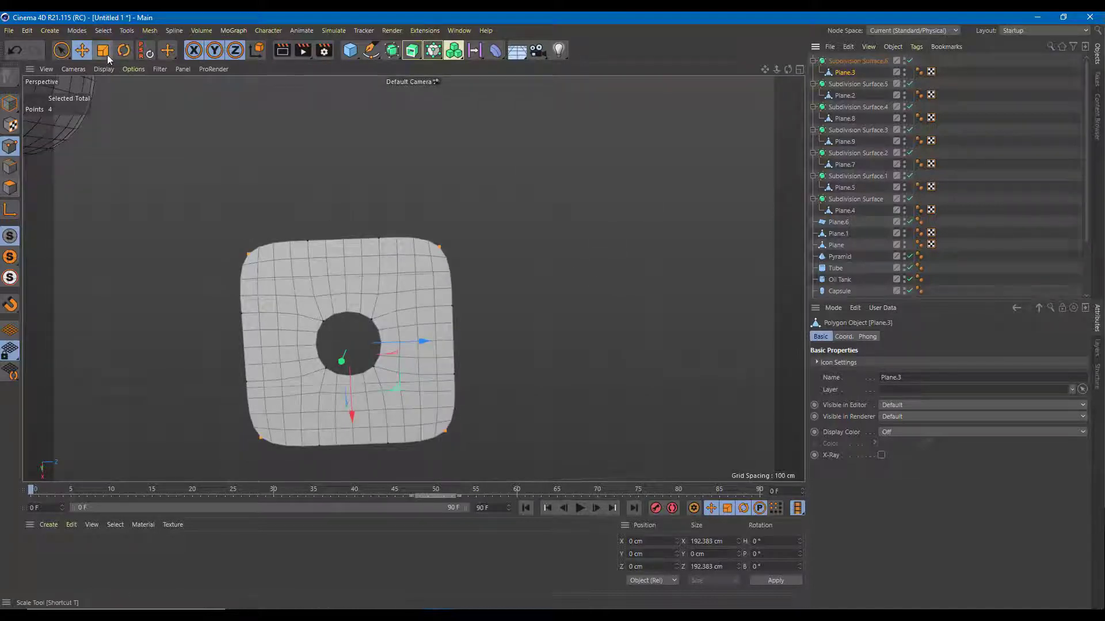
{"action": "key", "text": "t"}
{"action": "left_click_drag", "start_coordinate": [394, 388], "coordinate": [136, 287]}
{"action": "scroll", "coordinate": [460, 285], "scroll_direction": "down", "scroll_amount": 10}
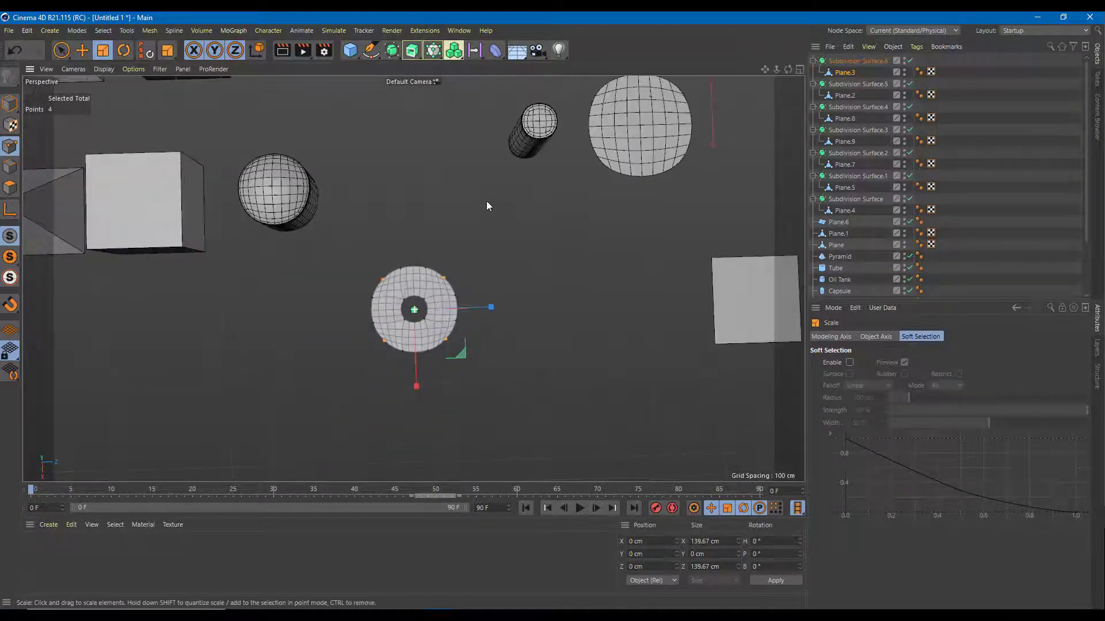
{"action": "scroll", "coordinate": [496, 150], "scroll_direction": "up", "scroll_amount": 10}
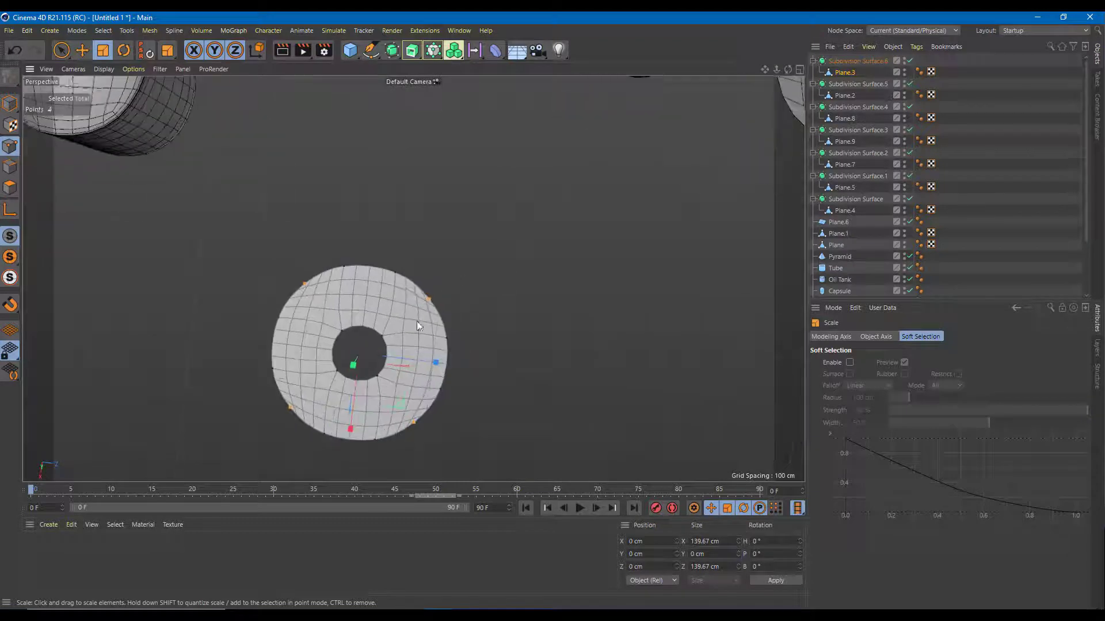
Step: Select the four corner points of the inner hole and scale them outward uniformly to about 102 cm in X and Z
{"action": "middle_click_drag", "start_coordinate": [480, 230], "coordinate": [487, 219], "text": "alt"}
{"action": "left_click", "coordinate": [434, 268]}
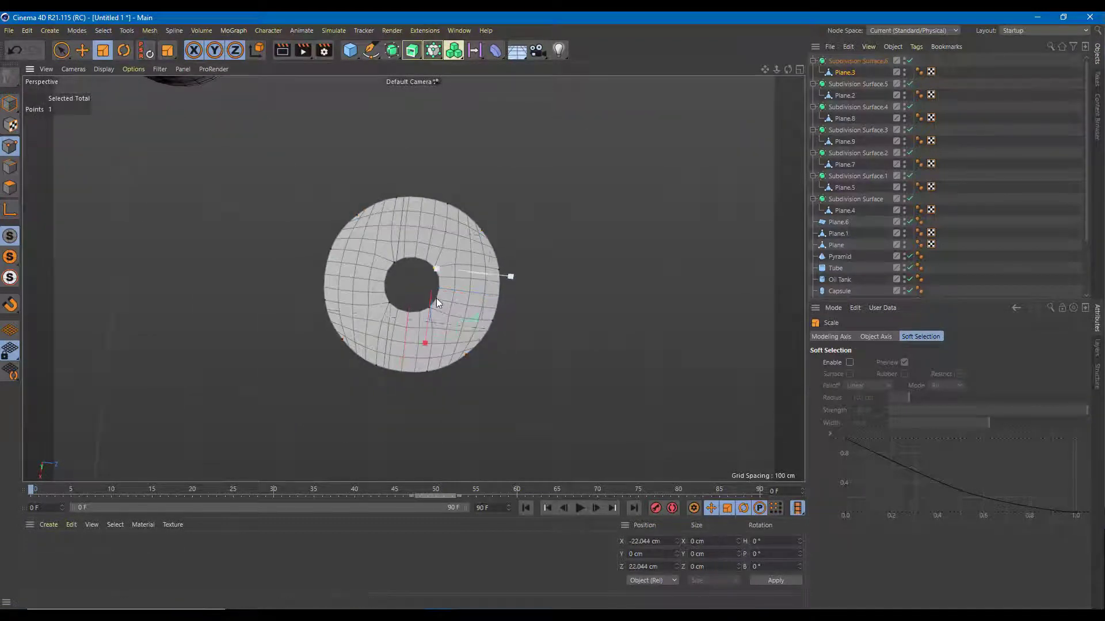
{"action": "left_click", "coordinate": [391, 303], "text": "shift"}
{"action": "left_click", "coordinate": [431, 309], "text": "shift"}
{"action": "left_click", "coordinate": [395, 264], "text": "shift"}
{"action": "left_click_drag", "start_coordinate": [481, 291], "coordinate": [525, 298]}
{"action": "key", "text": "ctrl+z"}
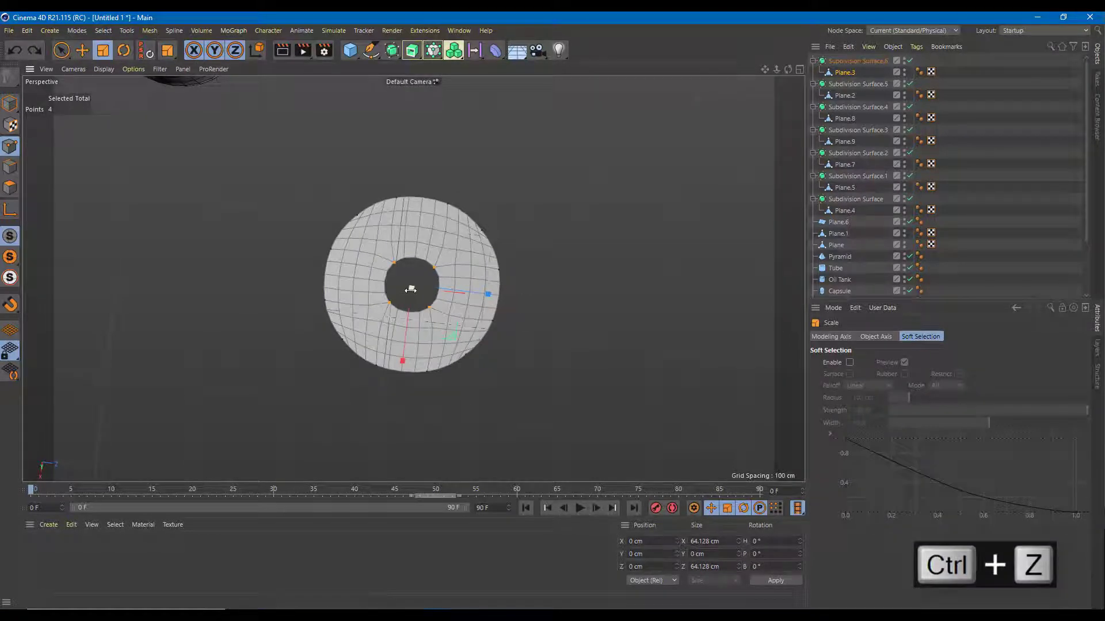
{"action": "left_click_drag", "start_coordinate": [454, 337], "coordinate": [509, 365]}
{"action": "left_click_drag", "start_coordinate": [450, 204], "coordinate": [385, 282], "text": "alt"}
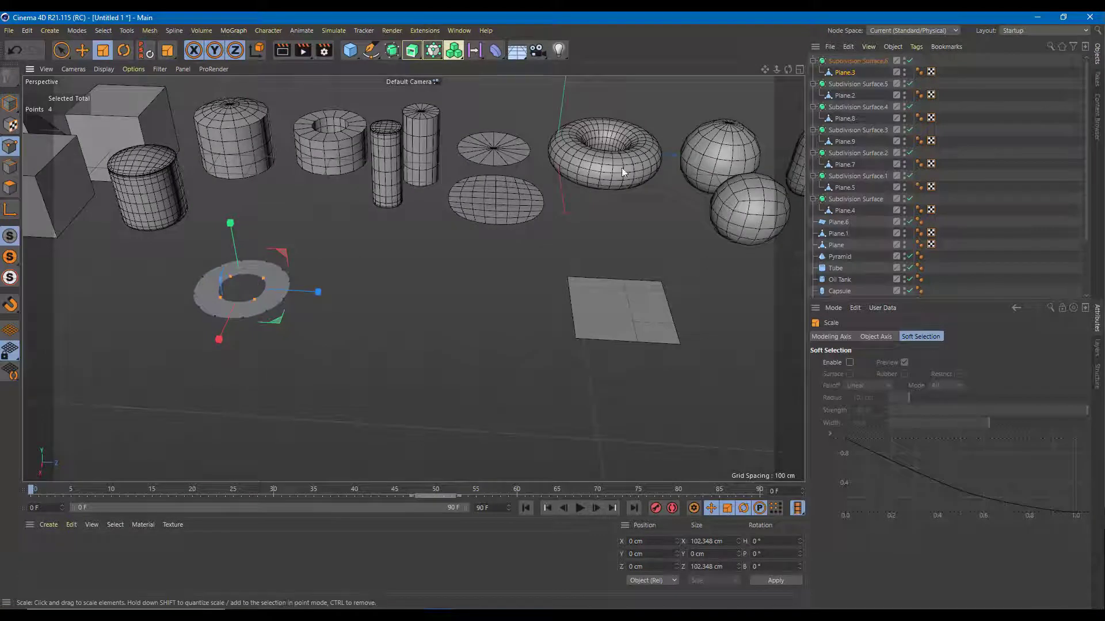
Step: Clear the point selection with Live Selection and delete the unused Plane.6
{"action": "left_click", "coordinate": [61, 50]}
{"action": "left_click", "coordinate": [481, 257]}
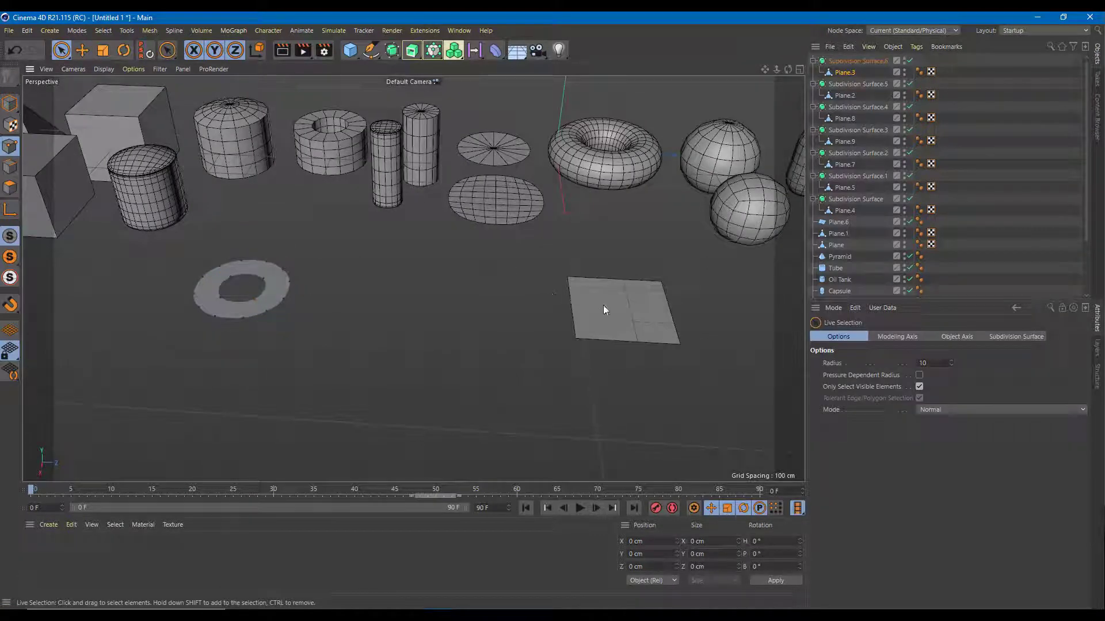
{"action": "left_click", "coordinate": [847, 223]}
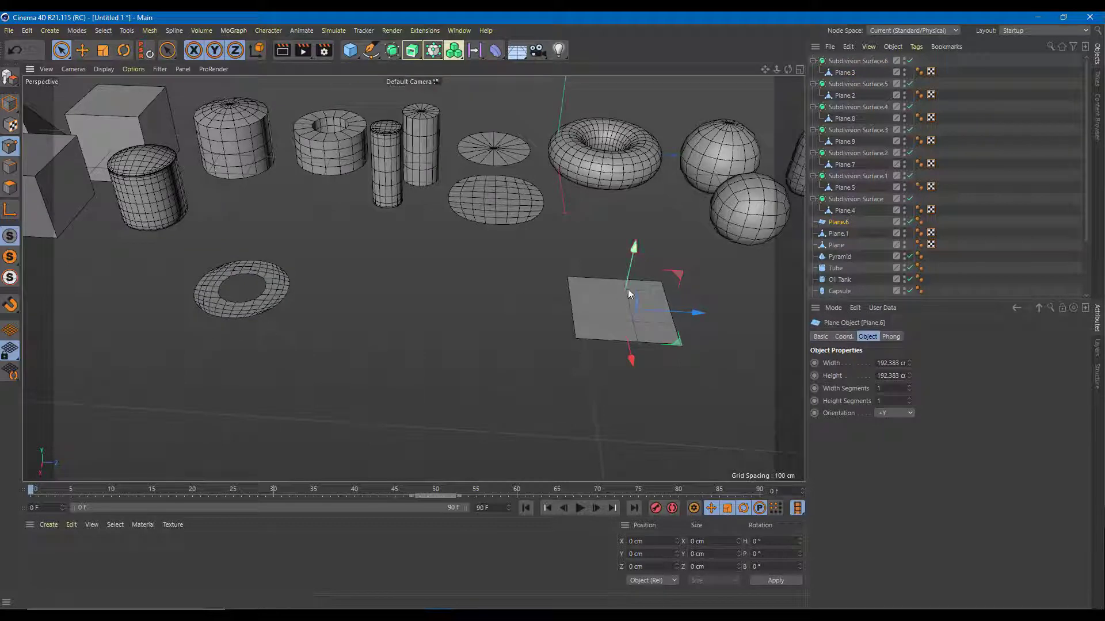
{"action": "key", "text": "Delete"}
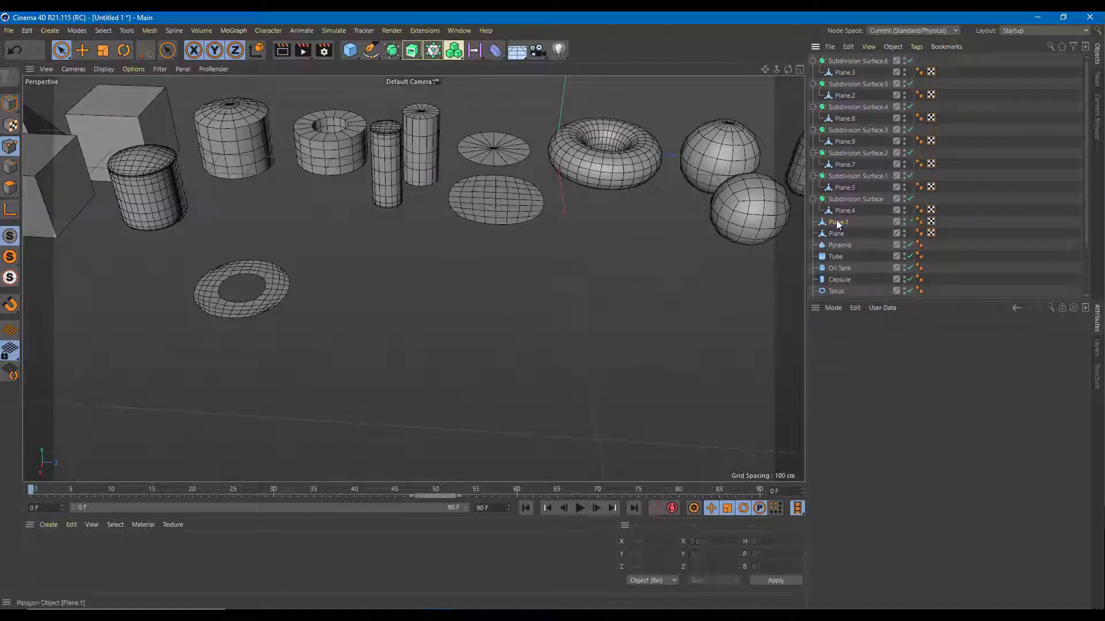
Step: Switch to model mode and duplicate Subdivision Surface.6 with its Plane.3 ring along Z to about 757 cm
{"action": "left_click", "coordinate": [846, 71]}
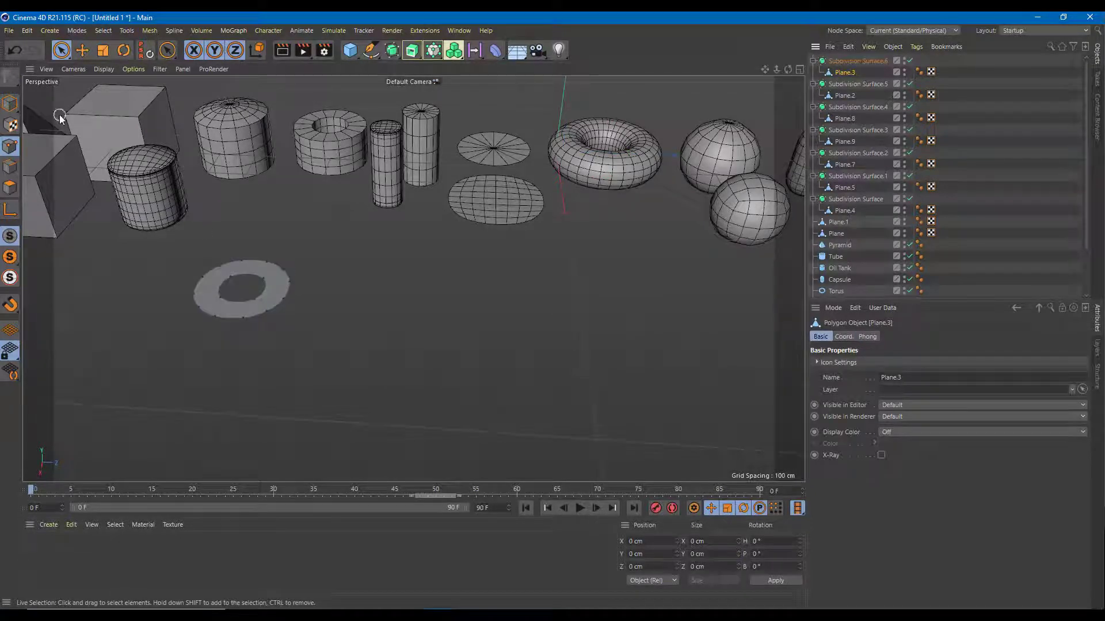
{"action": "left_click", "coordinate": [282, 297]}
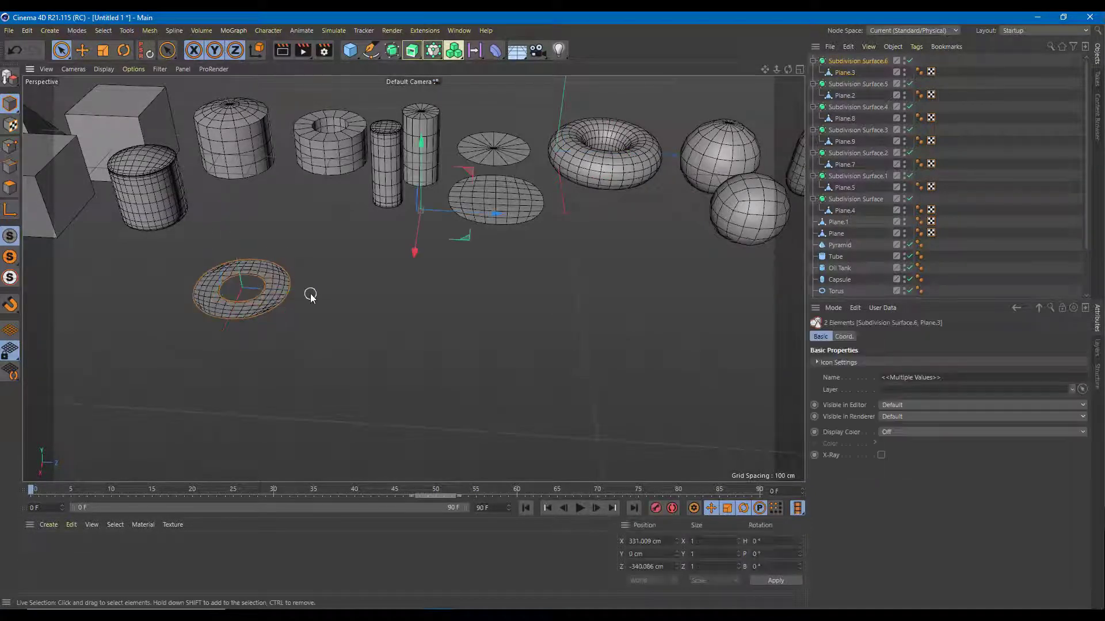
{"action": "left_click", "coordinate": [289, 329]}
{"action": "left_click", "coordinate": [270, 288]}
{"action": "left_click", "coordinate": [878, 61]}
{"action": "left_click_drag", "start_coordinate": [609, 154], "coordinate": [915, 164], "text": "ctrl"}
Step: Select the original Plane.3 ring under Subdivision Surface.6 and disable that subdivision
{"action": "left_click_drag", "start_coordinate": [157, 230], "coordinate": [208, 268], "text": "alt"}
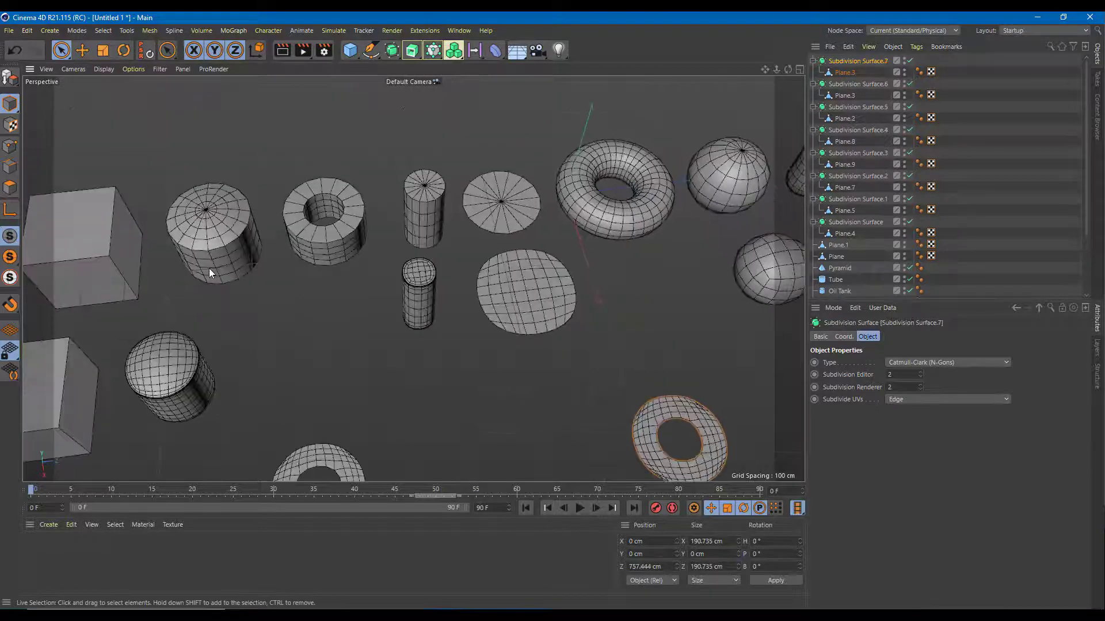
{"action": "middle_click_drag", "start_coordinate": [324, 469], "coordinate": [310, 351], "text": "alt"}
{"action": "left_click", "coordinate": [309, 351]}
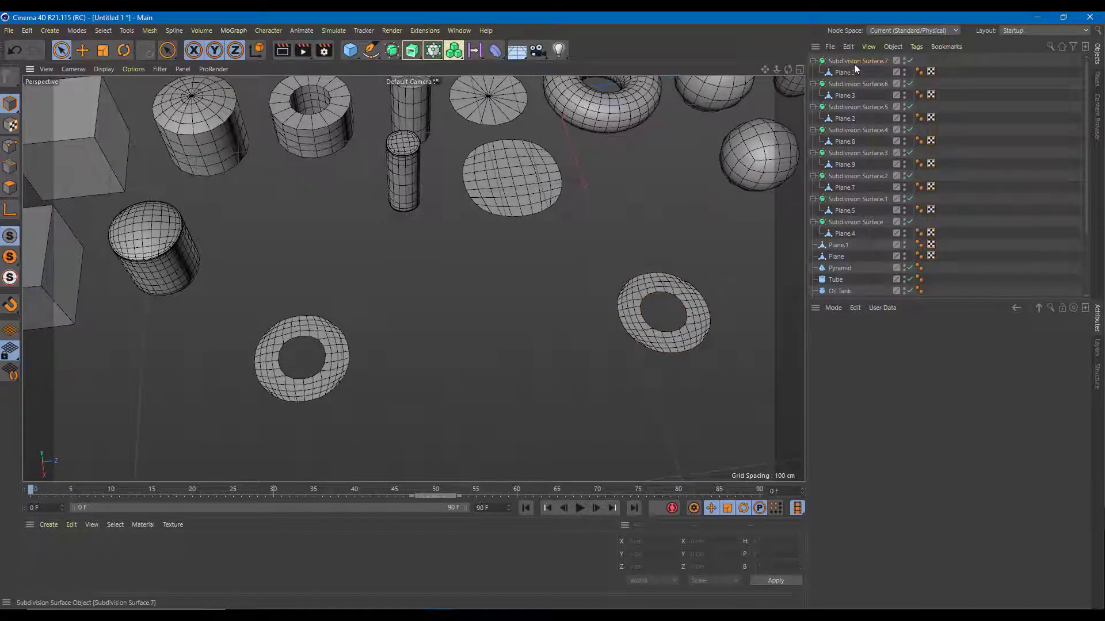
{"action": "left_click", "coordinate": [854, 66]}
{"action": "left_click", "coordinate": [844, 96]}
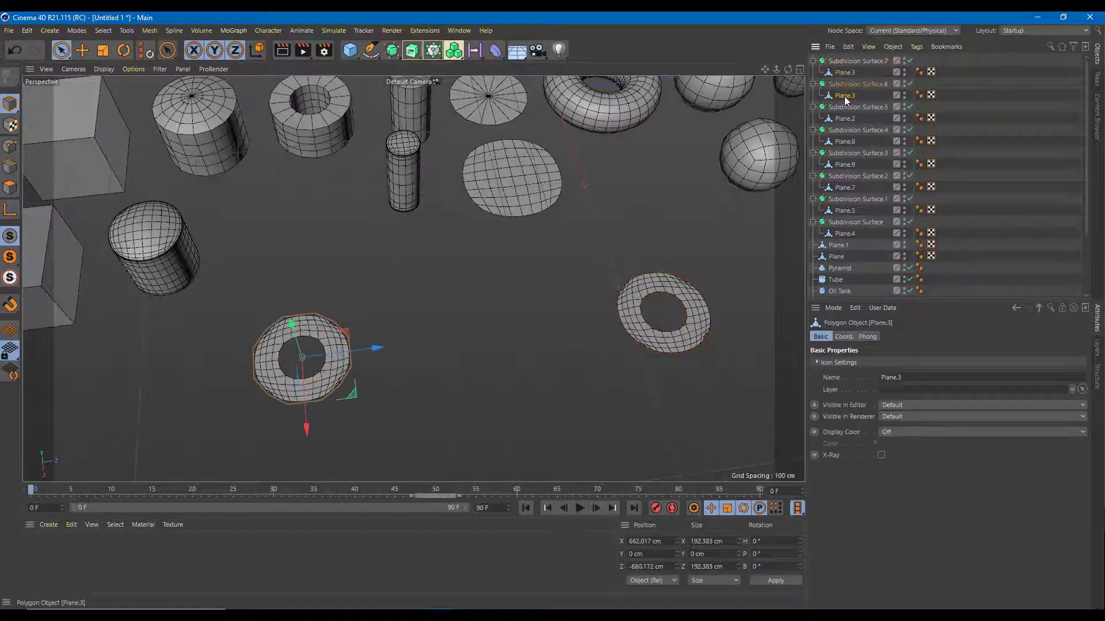
{"action": "left_click", "coordinate": [909, 84]}
{"action": "left_click_drag", "start_coordinate": [199, 333], "coordinate": [261, 377], "text": "alt"}
{"action": "scroll", "coordinate": [261, 378], "scroll_direction": "up", "scroll_amount": 3}
{"action": "scroll", "coordinate": [261, 378], "scroll_direction": "up", "scroll_amount": 2}
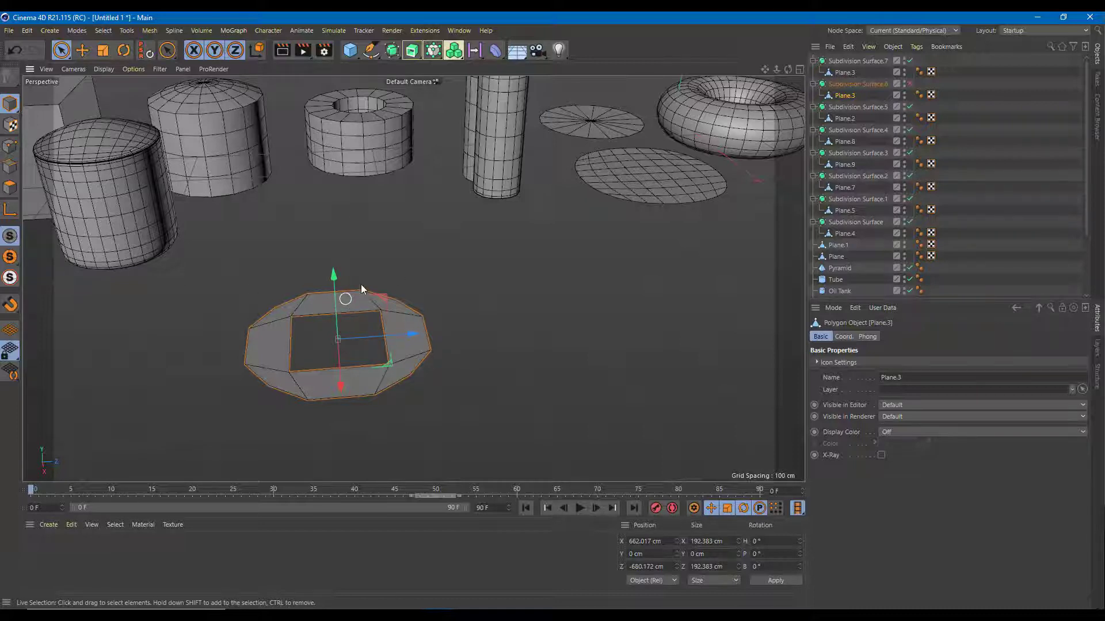
Step: Extrude the eight polygons of the Plane.3 ring under Subdivision Surface.6 and raise them to about 150 cm in Y
{"action": "left_click", "coordinate": [10, 187]}
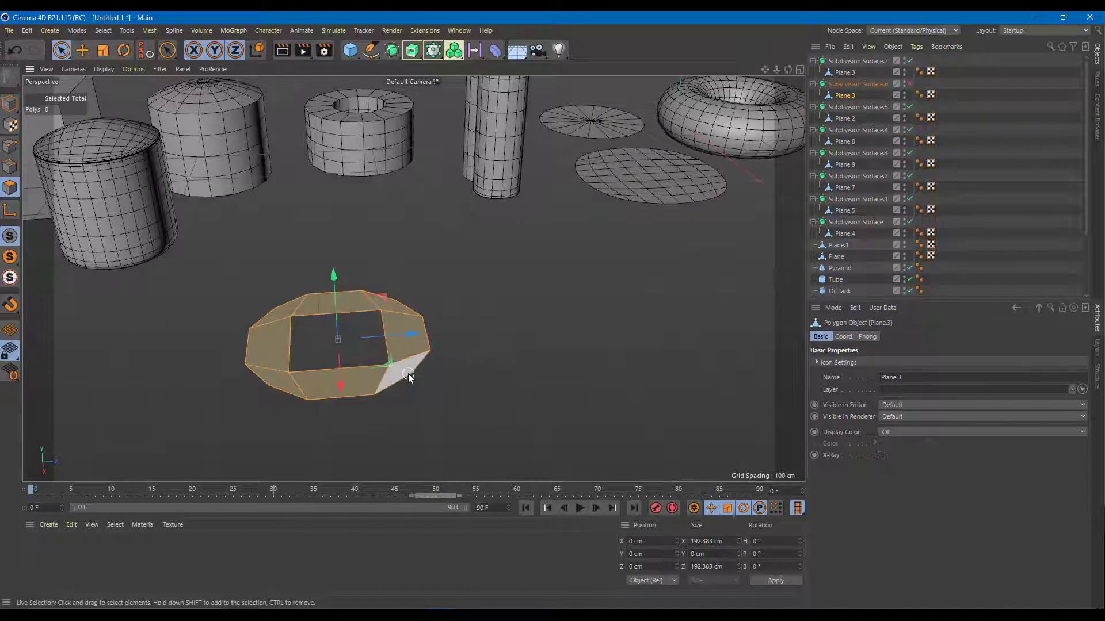
{"action": "right_click", "coordinate": [355, 291]}
{"action": "left_click", "coordinate": [415, 163]}
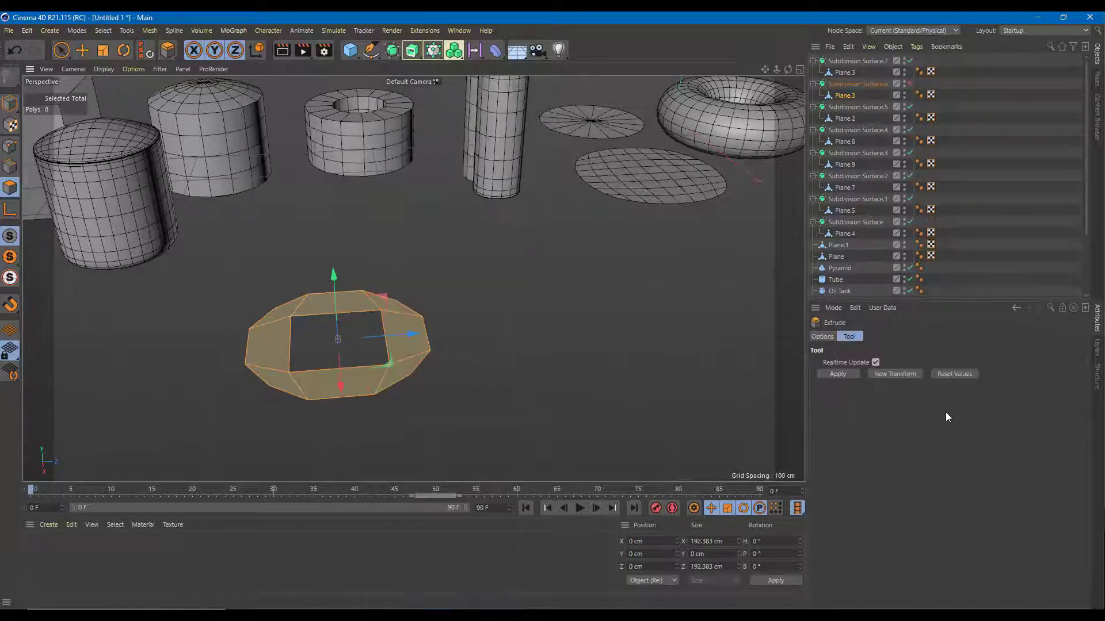
{"action": "left_click", "coordinate": [843, 375]}
{"action": "left_click_drag", "start_coordinate": [364, 251], "coordinate": [365, 125], "text": "alt"}
{"action": "left_click_drag", "start_coordinate": [365, 127], "coordinate": [440, 273], "text": "alt"}
{"action": "left_click_drag", "start_coordinate": [396, 227], "coordinate": [340, 288], "text": "alt"}
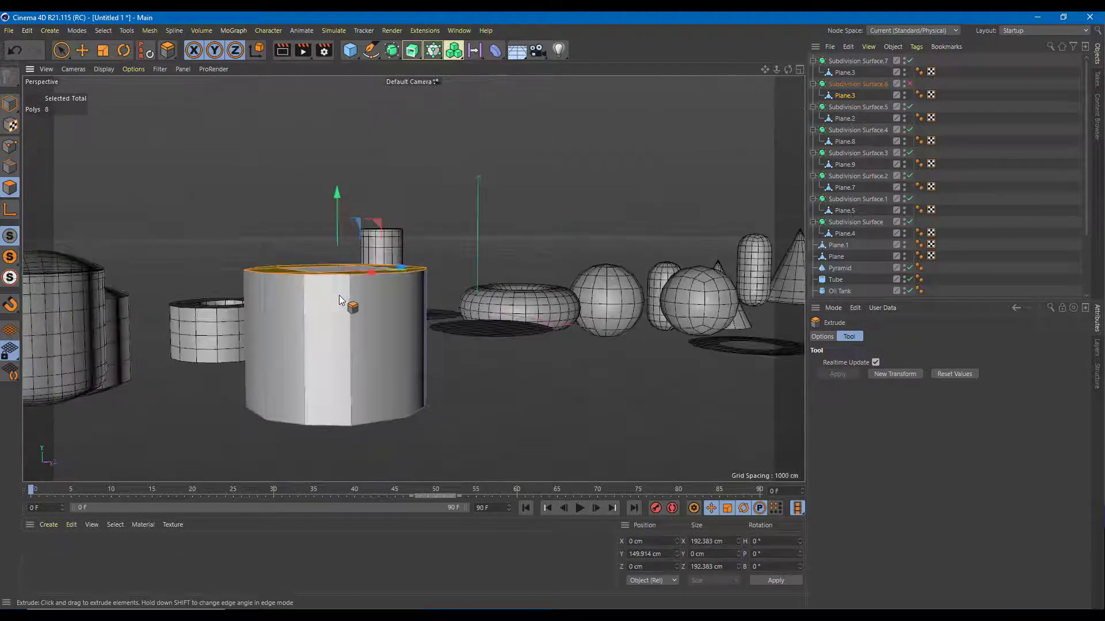
Step: Switch to edge mode and add a loop cut around the outer wall near its top edge at about 94.5% offset
{"action": "left_click", "coordinate": [10, 166]}
{"action": "scroll", "coordinate": [350, 298], "scroll_direction": "down", "scroll_amount": 3}
{"action": "scroll", "coordinate": [349, 298], "scroll_direction": "up", "scroll_amount": 5}
{"action": "scroll", "coordinate": [349, 298], "scroll_direction": "up", "scroll_amount": 2}
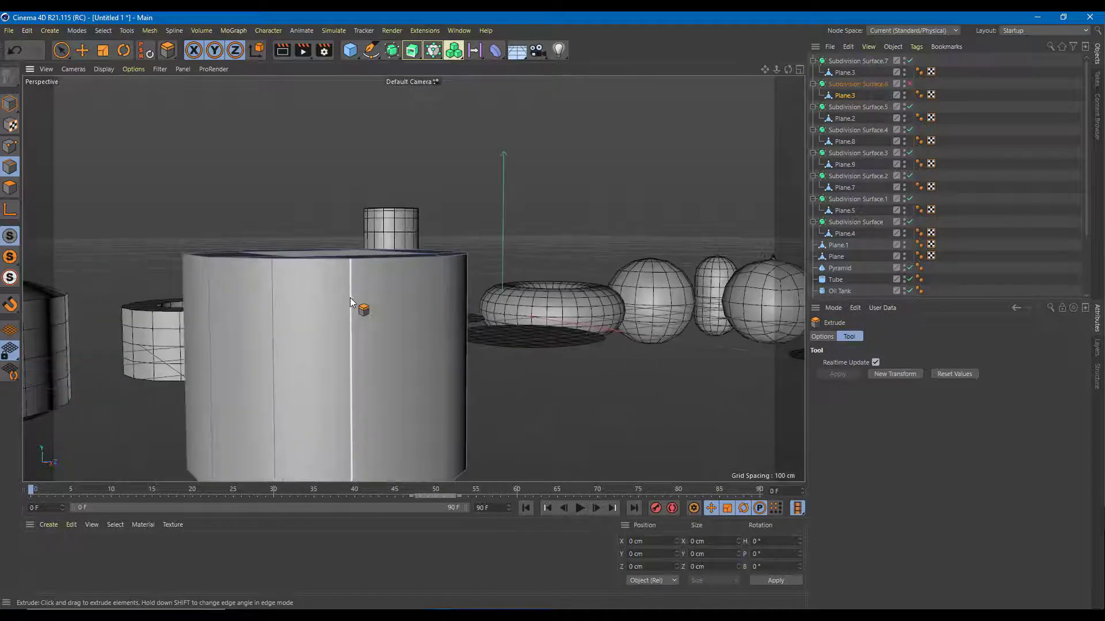
{"action": "key", "text": "k"}
{"action": "key", "text": "l"}
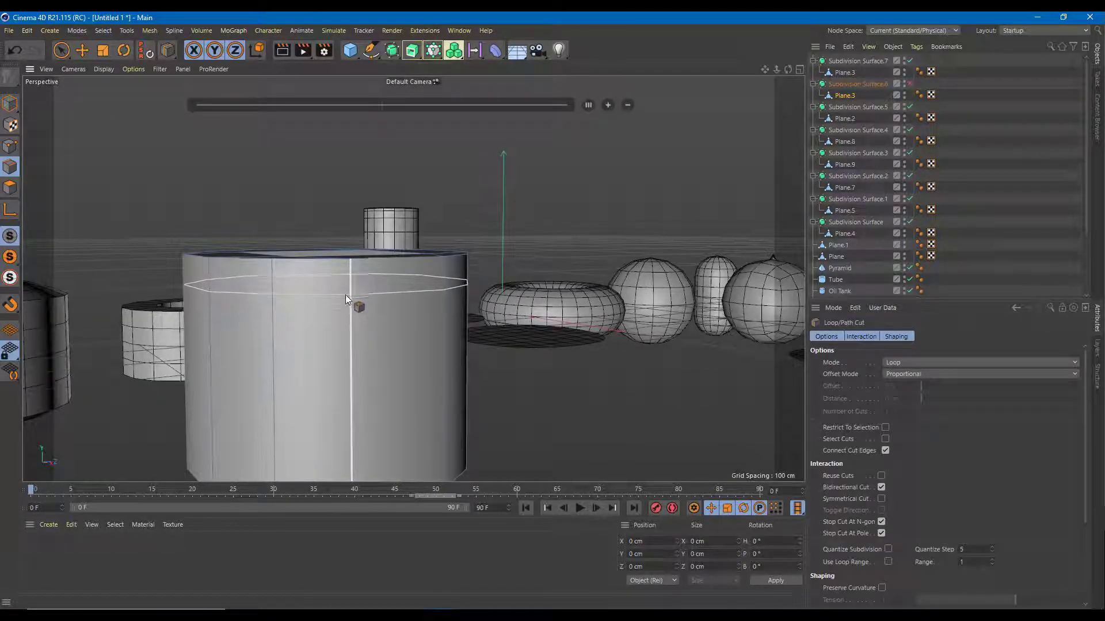
{"action": "left_click", "coordinate": [351, 263]}
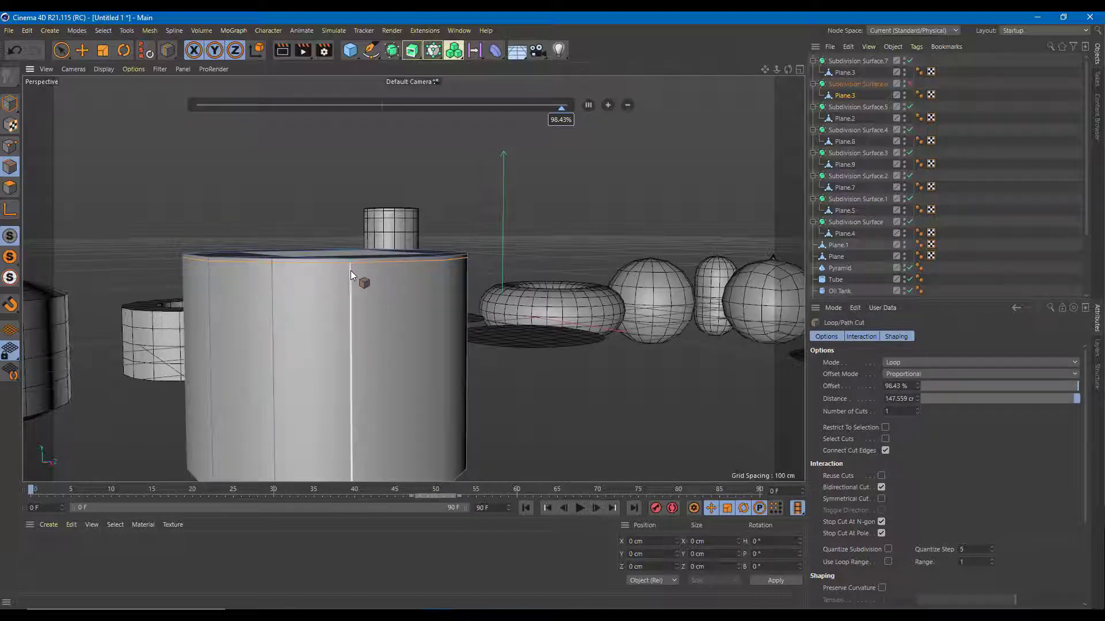
{"action": "left_click_drag", "start_coordinate": [351, 268], "coordinate": [352, 275]}
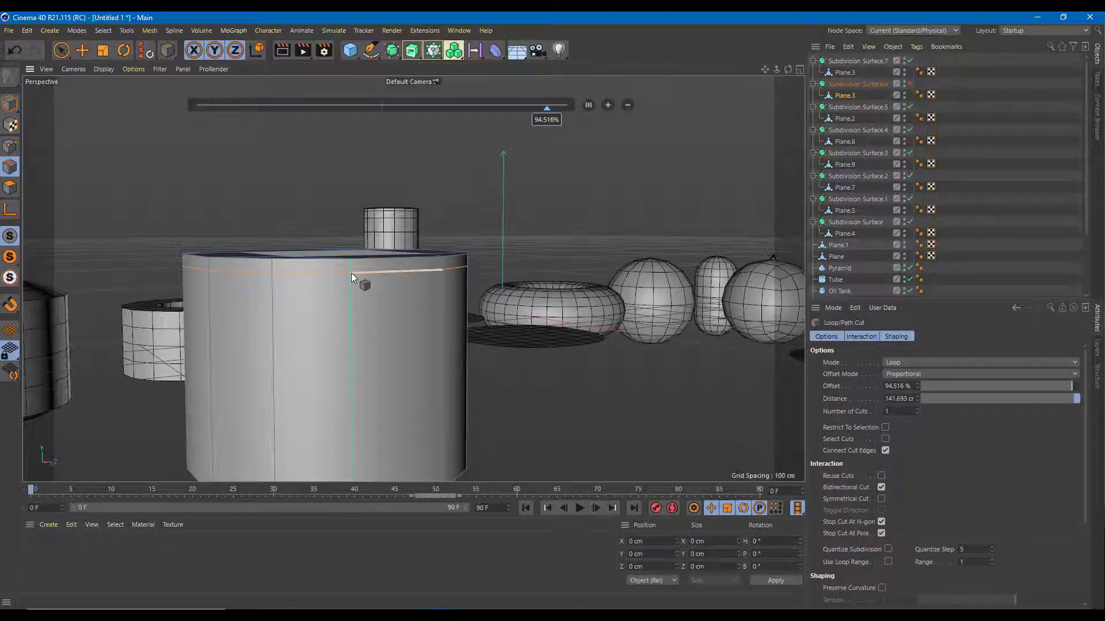
Step: Add supporting loop cuts close to the outer wall's bottom and top edges, and enable Subdivision Surface.6
{"action": "left_click_drag", "start_coordinate": [378, 382], "coordinate": [384, 229], "text": "alt"}
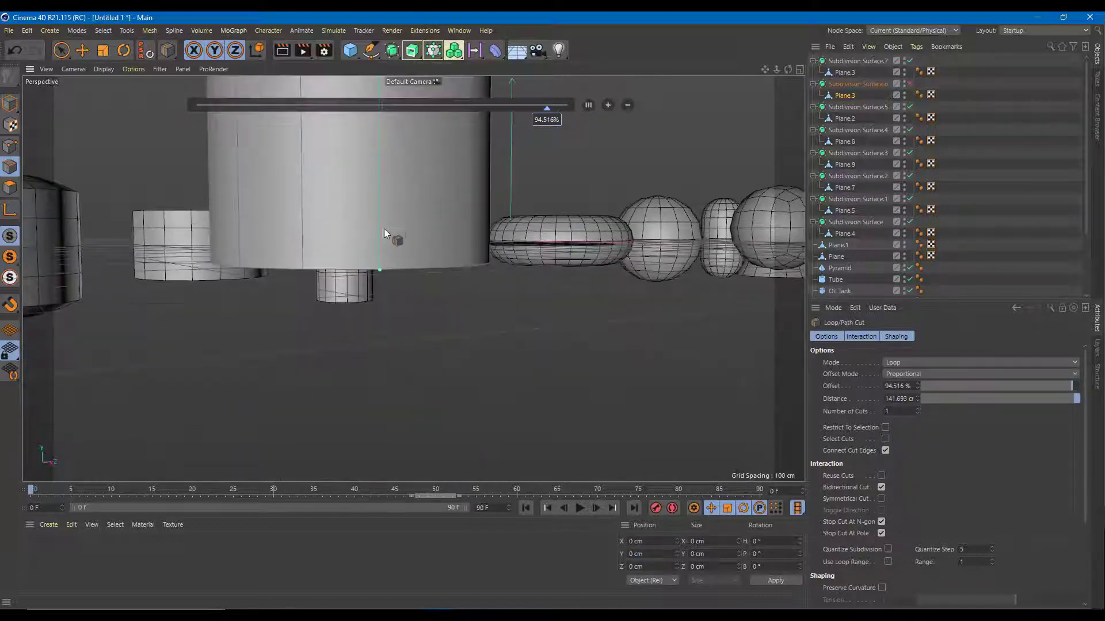
{"action": "left_click", "coordinate": [378, 263]}
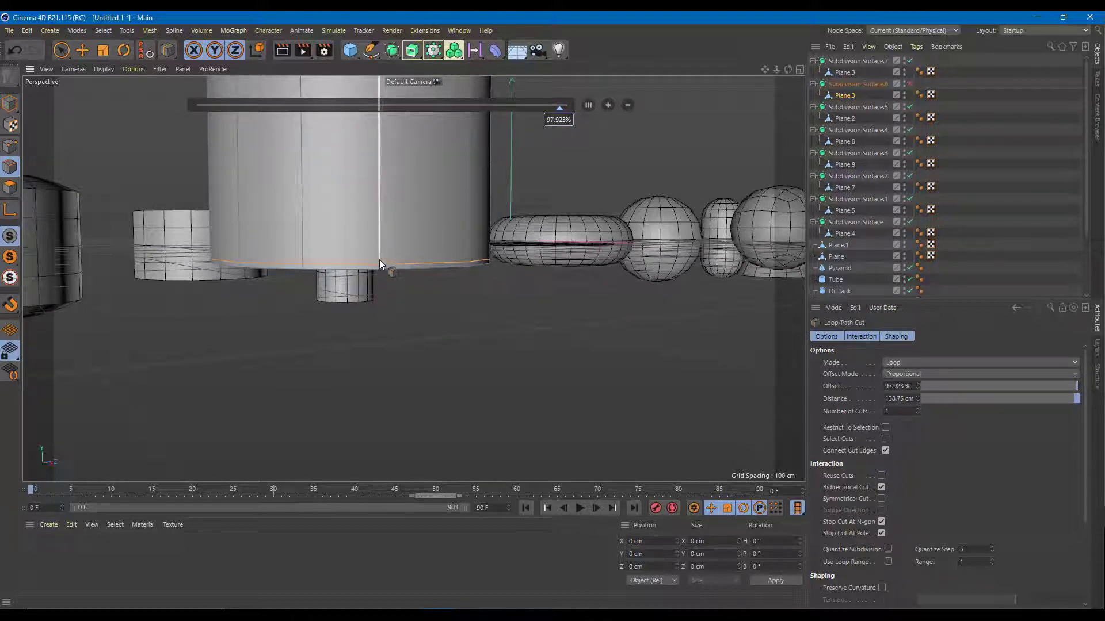
{"action": "left_click_drag", "start_coordinate": [464, 253], "coordinate": [402, 420], "text": "alt"}
{"action": "left_click", "coordinate": [909, 83]}
{"action": "scroll", "coordinate": [351, 312], "scroll_direction": "up", "scroll_amount": 5}
{"action": "scroll", "coordinate": [411, 227], "scroll_direction": "down", "scroll_amount": 3}
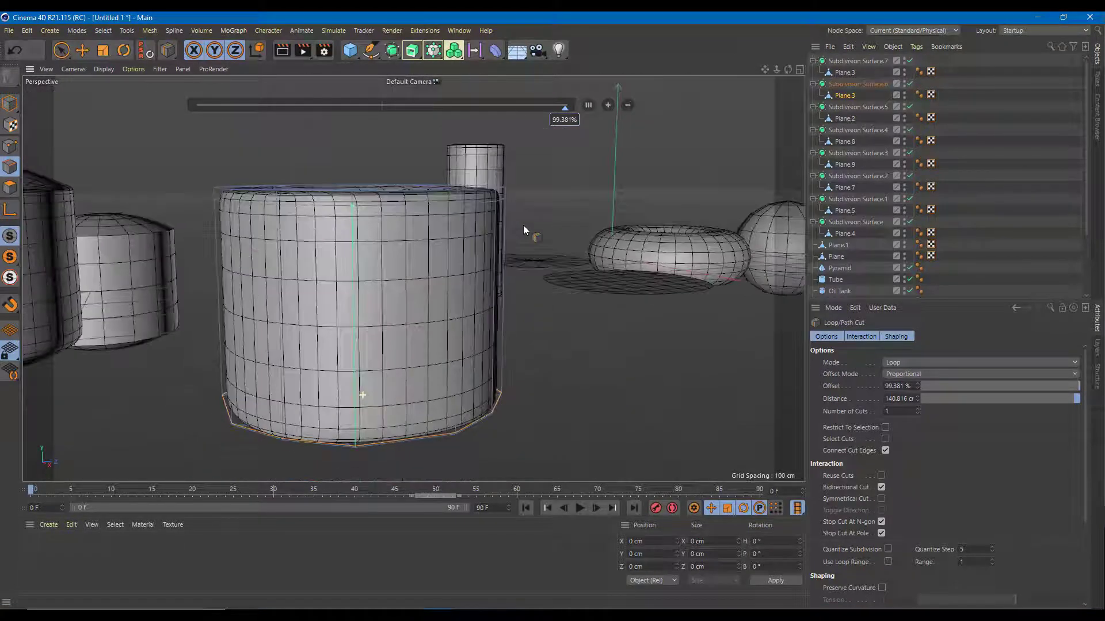
{"action": "left_click", "coordinate": [353, 206]}
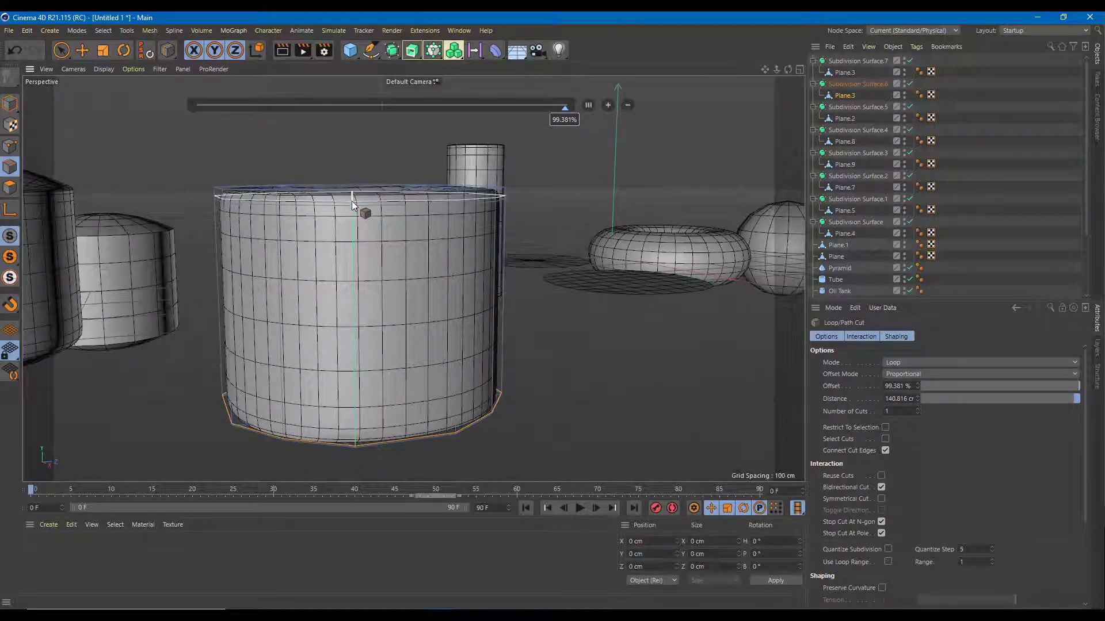
{"action": "left_click", "coordinate": [357, 440]}
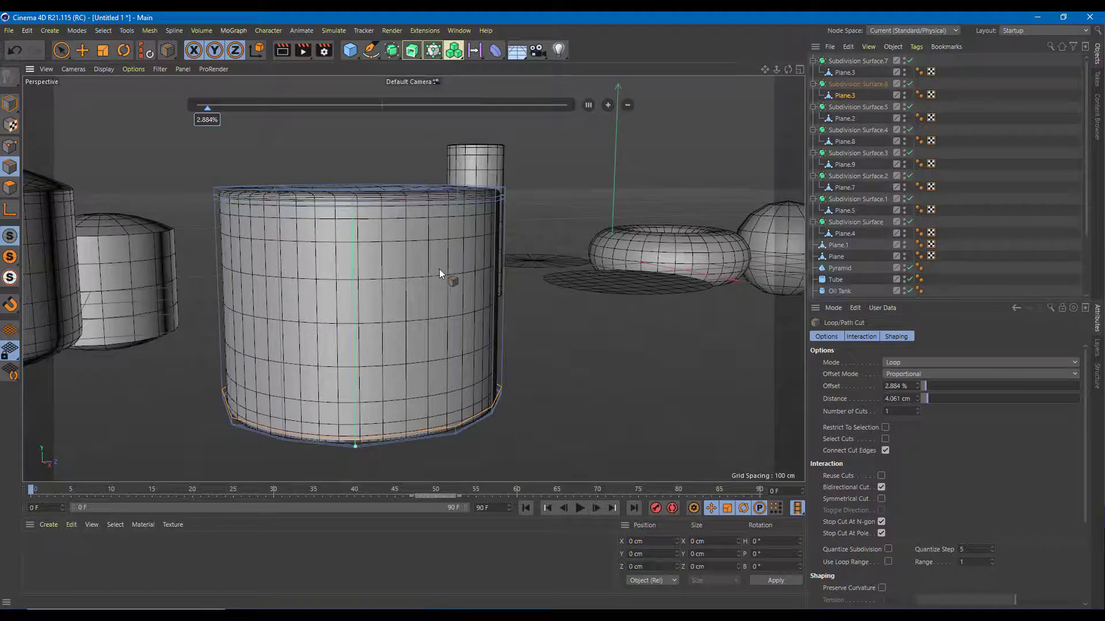
Step: Add supporting loop cuts near the rims of the tube's inner hole and its end faces, finishing with Live Selection
{"action": "left_click_drag", "start_coordinate": [438, 268], "coordinate": [387, 323], "text": "alt"}
{"action": "left_click_drag", "start_coordinate": [374, 251], "coordinate": [384, 217], "text": "alt"}
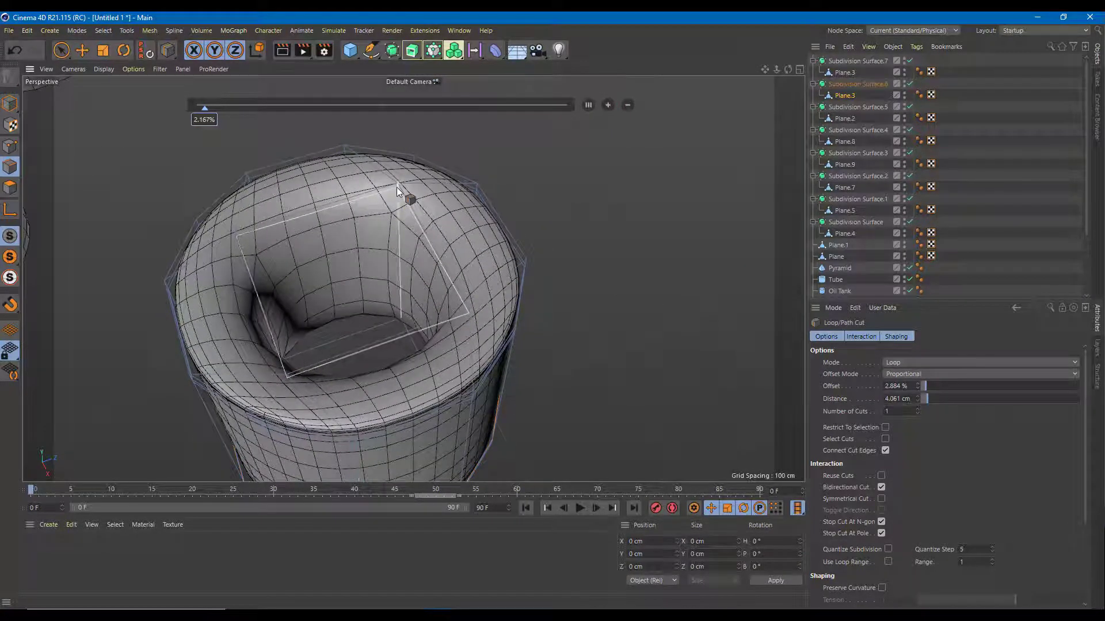
{"action": "left_click", "coordinate": [396, 189]}
{"action": "left_click_drag", "start_coordinate": [395, 222], "coordinate": [375, 280], "text": "alt"}
{"action": "left_click", "coordinate": [372, 287]}
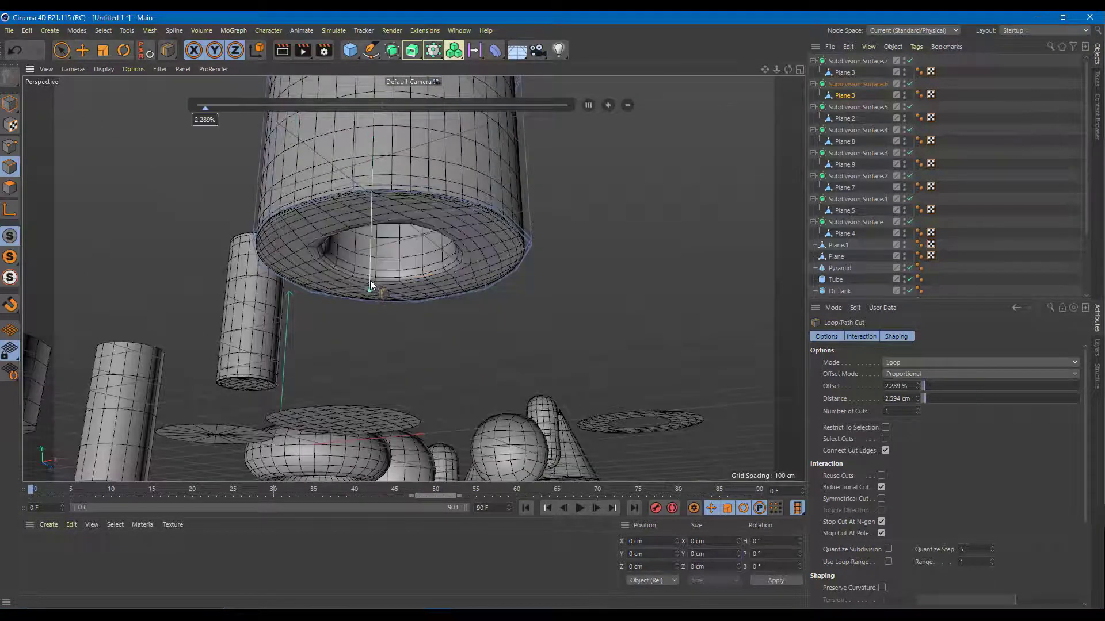
{"action": "left_click_drag", "start_coordinate": [373, 279], "coordinate": [419, 368], "text": "alt"}
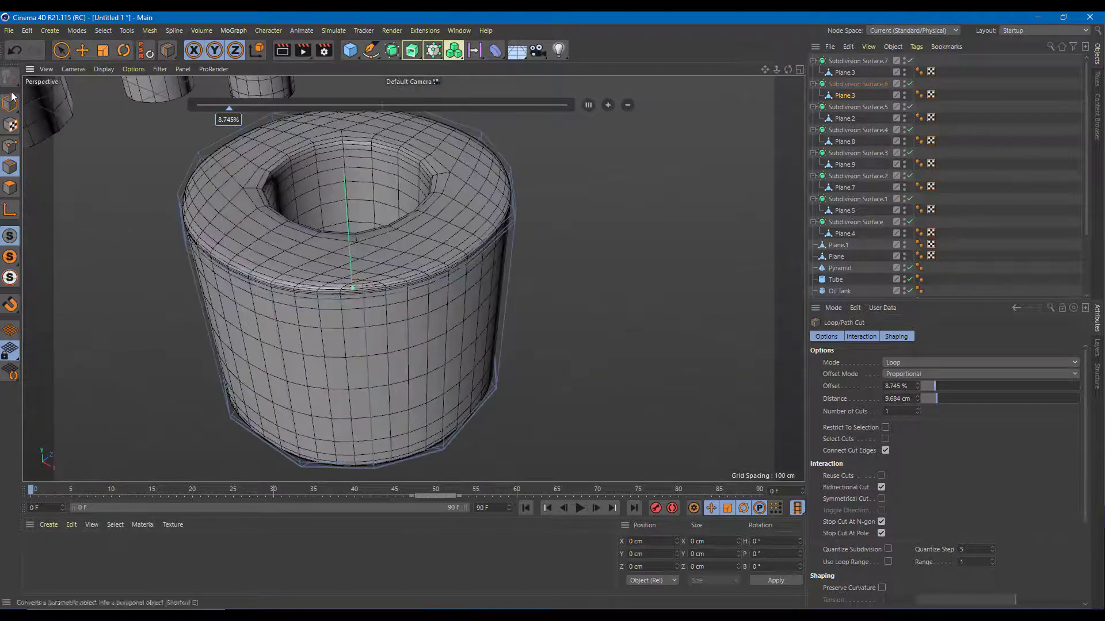
{"action": "left_click", "coordinate": [61, 50]}
{"action": "scroll", "coordinate": [498, 217], "scroll_direction": "down", "scroll_amount": 7}
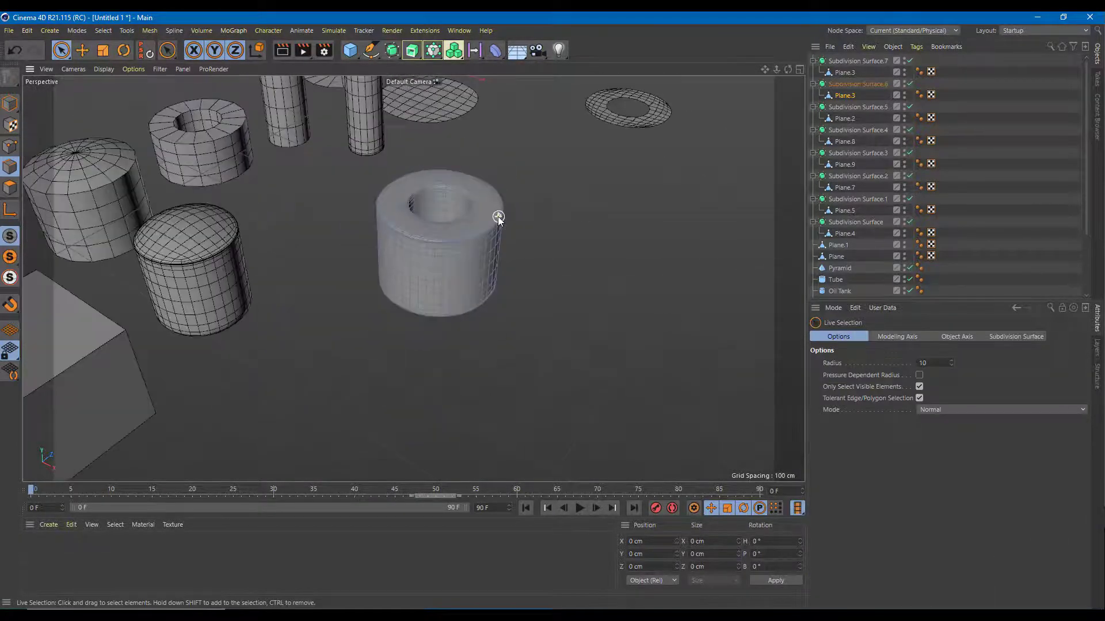
{"action": "middle_click_drag", "start_coordinate": [500, 208], "coordinate": [374, 297], "text": "alt"}
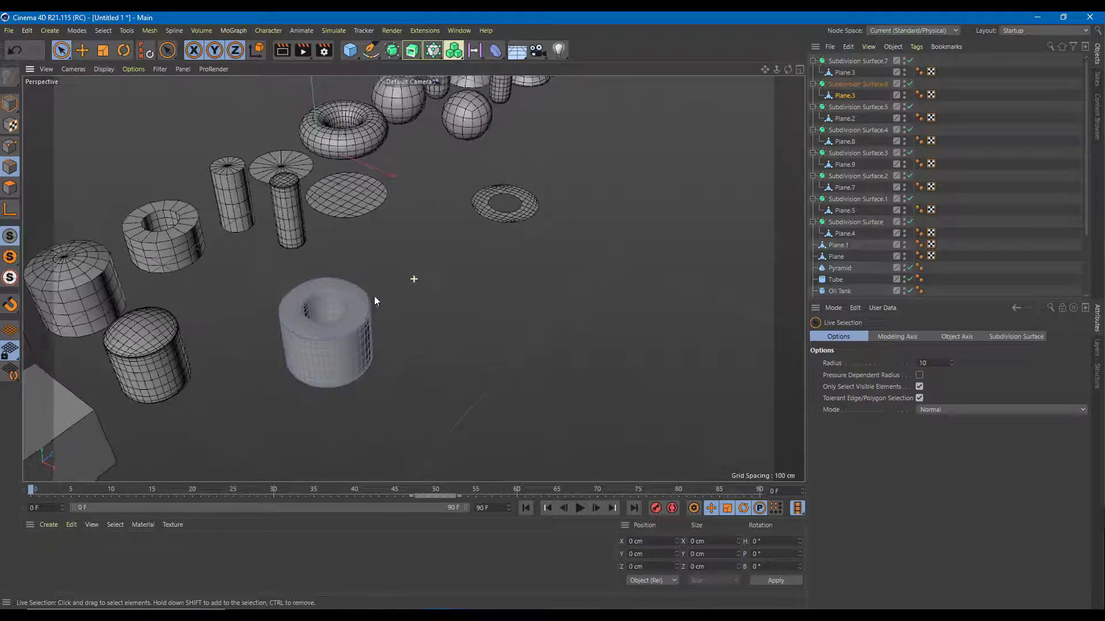
Step: Select the tube's Subdivision Surface.6 with its Plane.3 in model mode and move it along X to about -11.6 cm
{"action": "left_click", "coordinate": [866, 60]}
{"action": "left_click", "coordinate": [844, 233]}
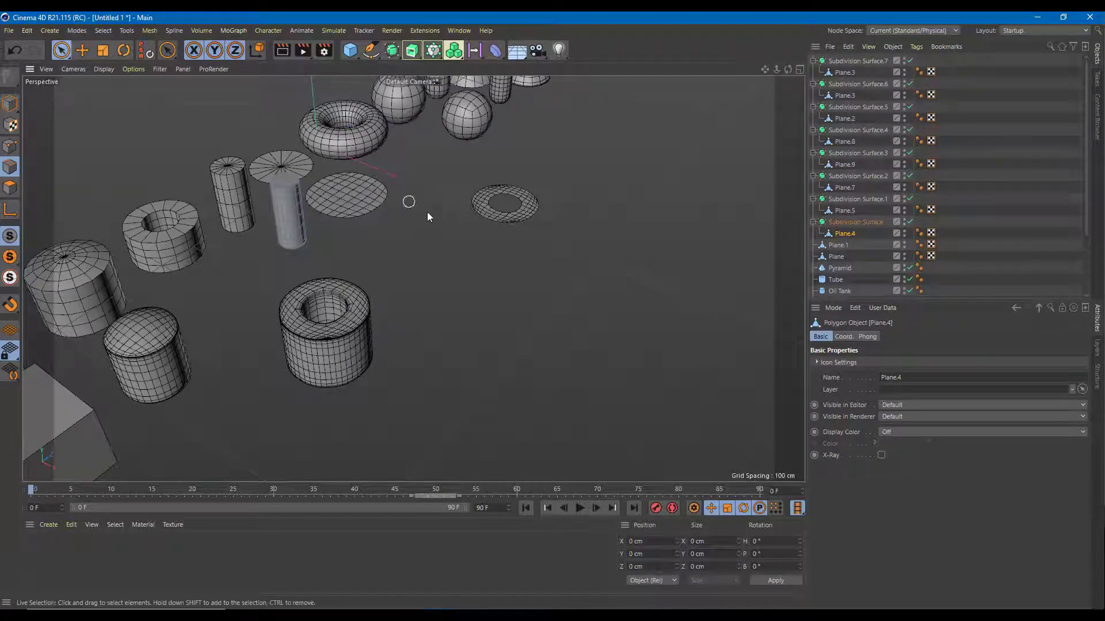
{"action": "scroll", "coordinate": [866, 65], "scroll_direction": "down", "scroll_amount": 3}
{"action": "left_click", "coordinate": [857, 60]}
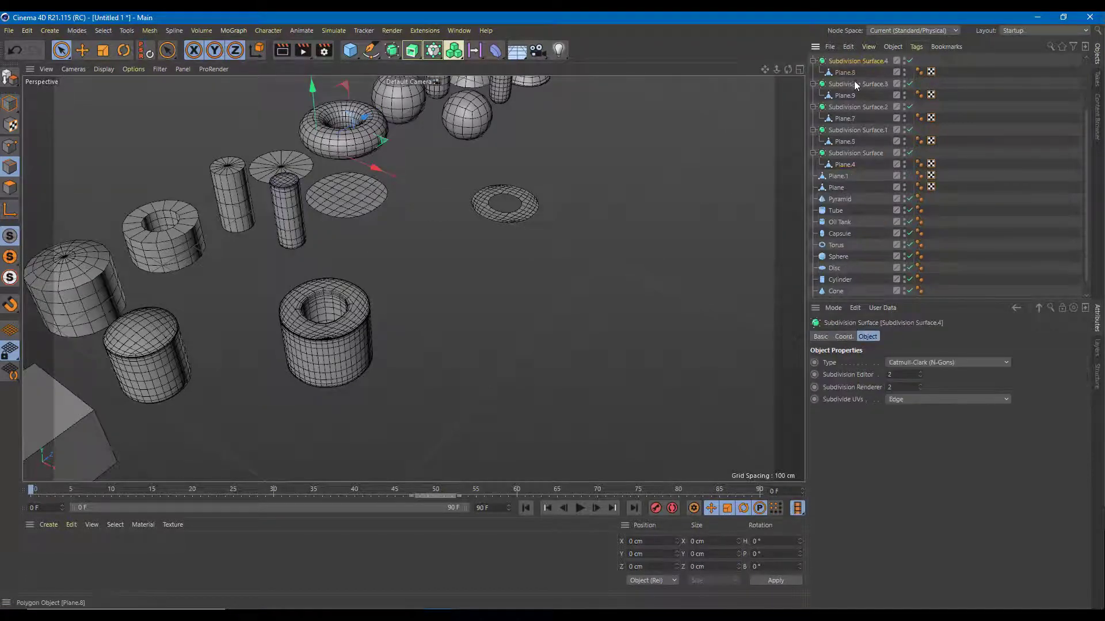
{"action": "left_click", "coordinate": [325, 341]}
{"action": "left_click_drag", "start_coordinate": [375, 254], "coordinate": [278, 213]}
{"action": "left_click_drag", "start_coordinate": [345, 227], "coordinate": [494, 329], "text": "alt"}
{"action": "scroll", "coordinate": [494, 331], "scroll_direction": "up", "scroll_amount": 2}
{"action": "scroll", "coordinate": [299, 343], "scroll_direction": "up", "scroll_amount": 4}
{"action": "left_click_drag", "start_coordinate": [405, 344], "coordinate": [399, 323], "text": "alt"}
{"action": "scroll", "coordinate": [399, 323], "scroll_direction": "down", "scroll_amount": 4}
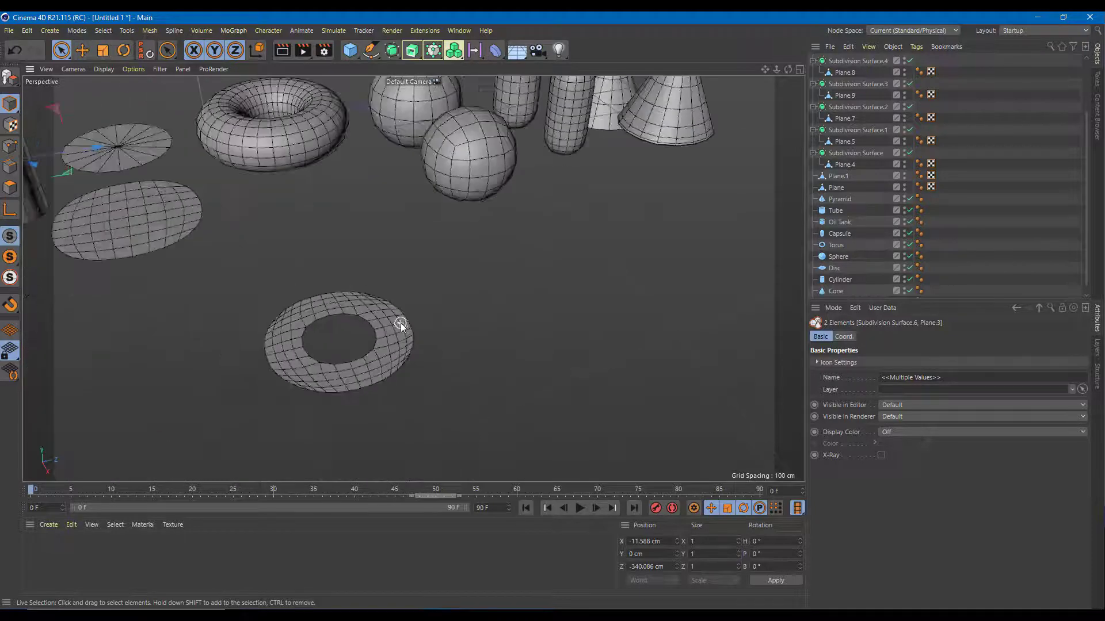
{"action": "scroll", "coordinate": [391, 322], "scroll_direction": "down", "scroll_amount": 1}
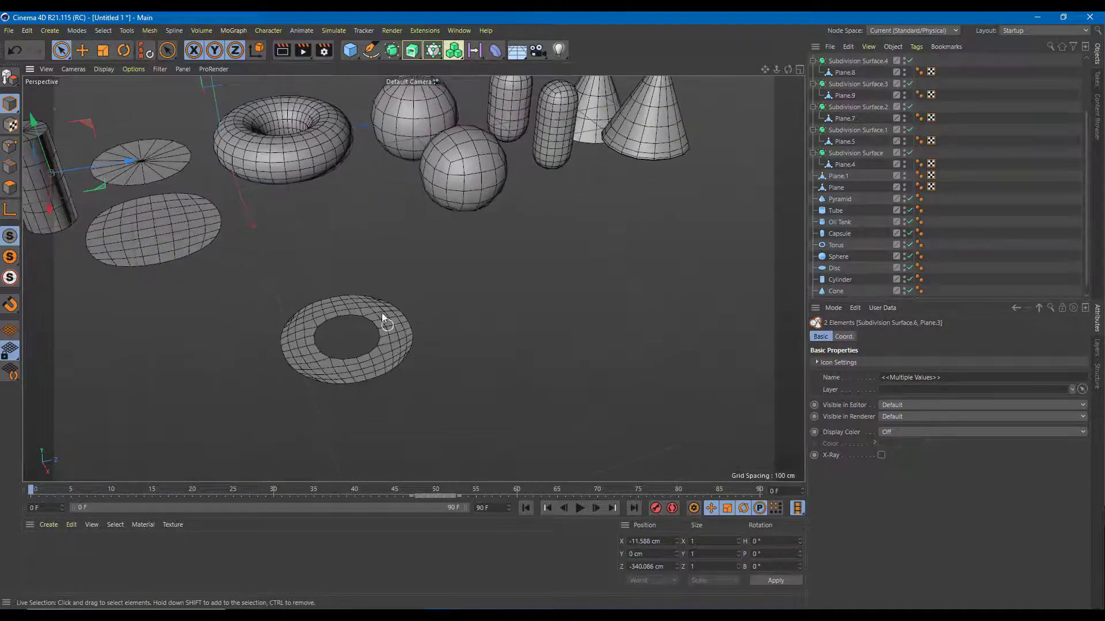
{"action": "left_click", "coordinate": [11, 188]}
{"action": "left_click", "coordinate": [840, 176]}
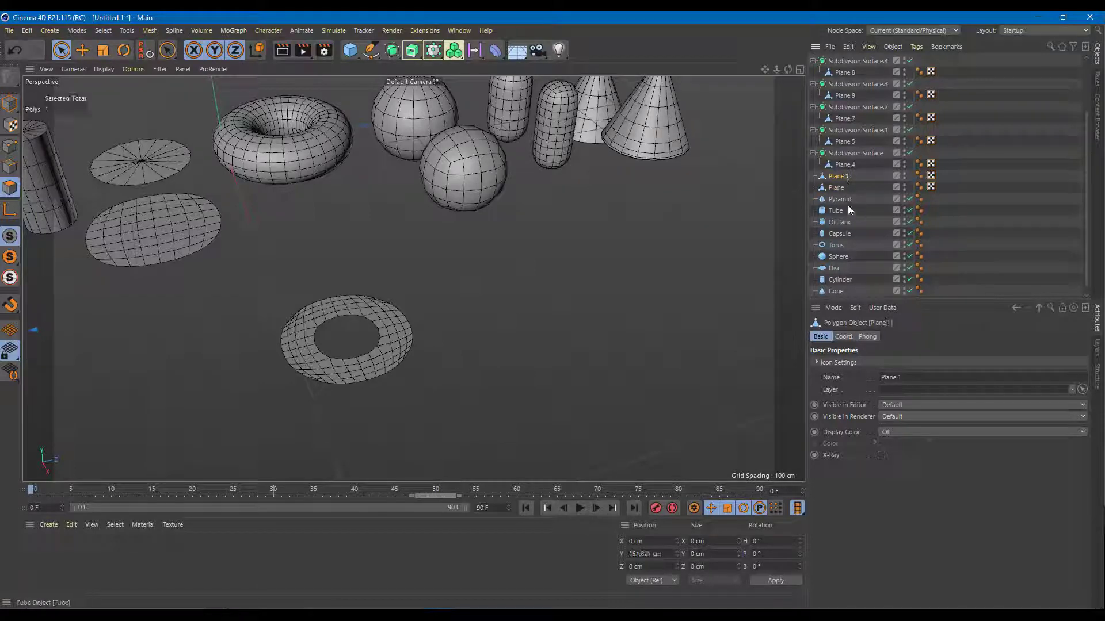
{"action": "left_click", "coordinate": [11, 104]}
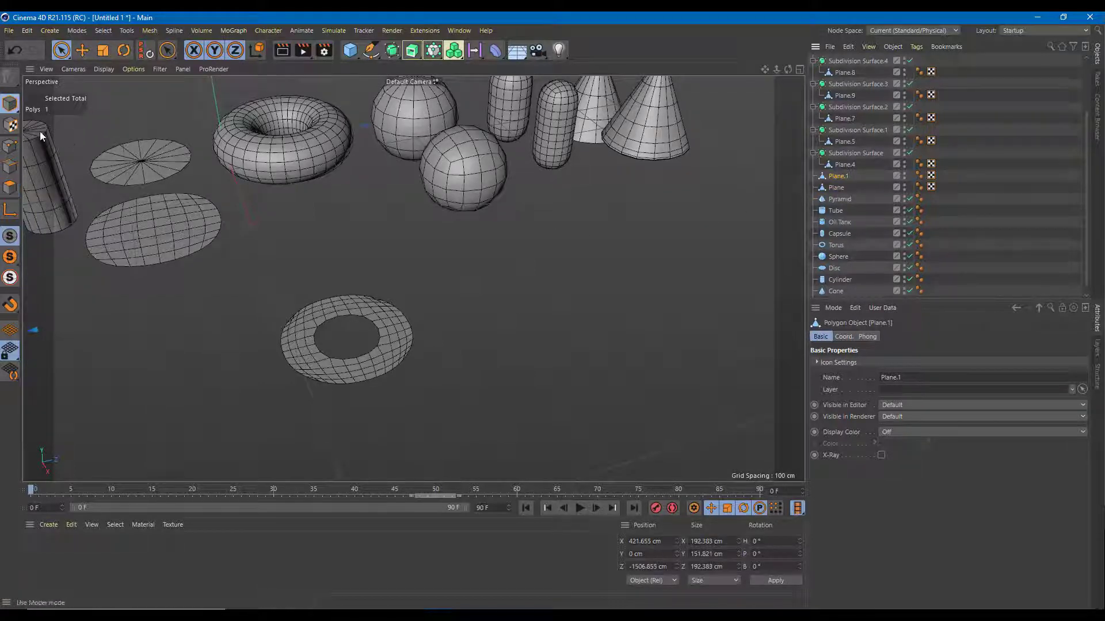
Step: Select the remaining flat ring under Subdivision Surface.7 and disable that subdivision
{"action": "left_click", "coordinate": [368, 313]}
{"action": "scroll", "coordinate": [918, 191], "scroll_direction": "up", "scroll_amount": 2}
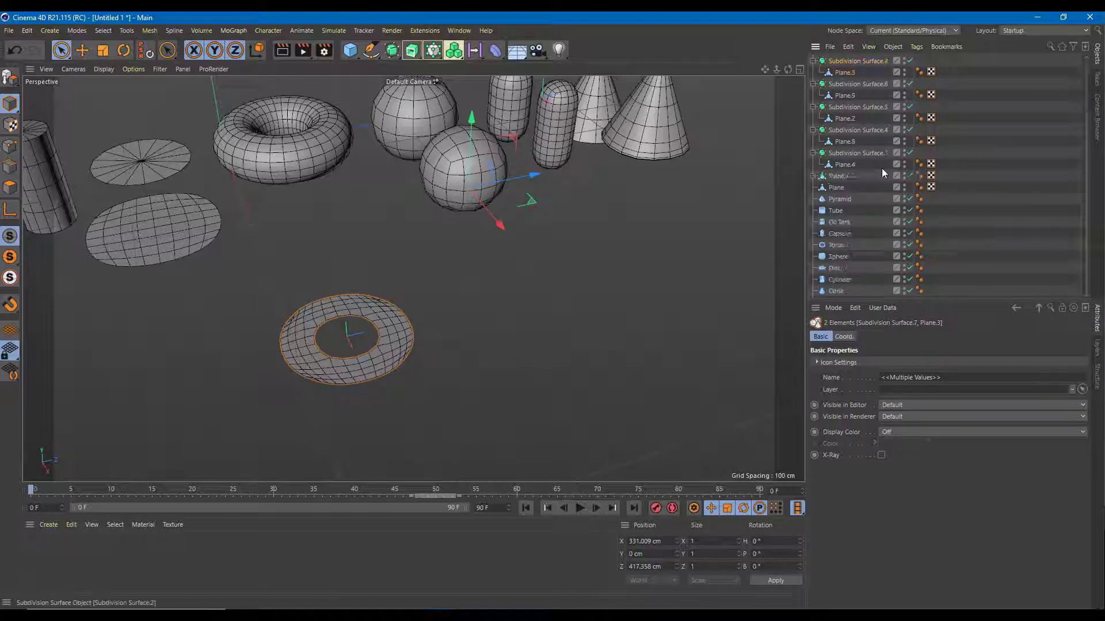
{"action": "left_click", "coordinate": [910, 61]}
{"action": "scroll", "coordinate": [391, 287], "scroll_direction": "up", "scroll_amount": 3}
{"action": "scroll", "coordinate": [391, 291], "scroll_direction": "down", "scroll_amount": 2}
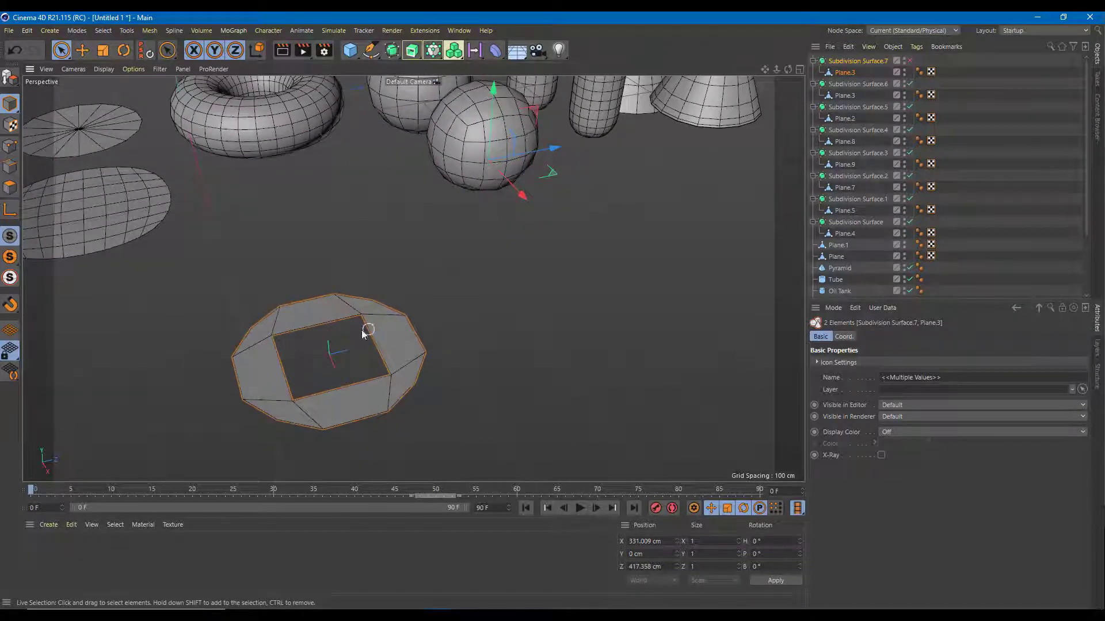
Step: Extrude the ring's eight polygons and raise them about 54 cm
{"action": "left_click", "coordinate": [10, 188]}
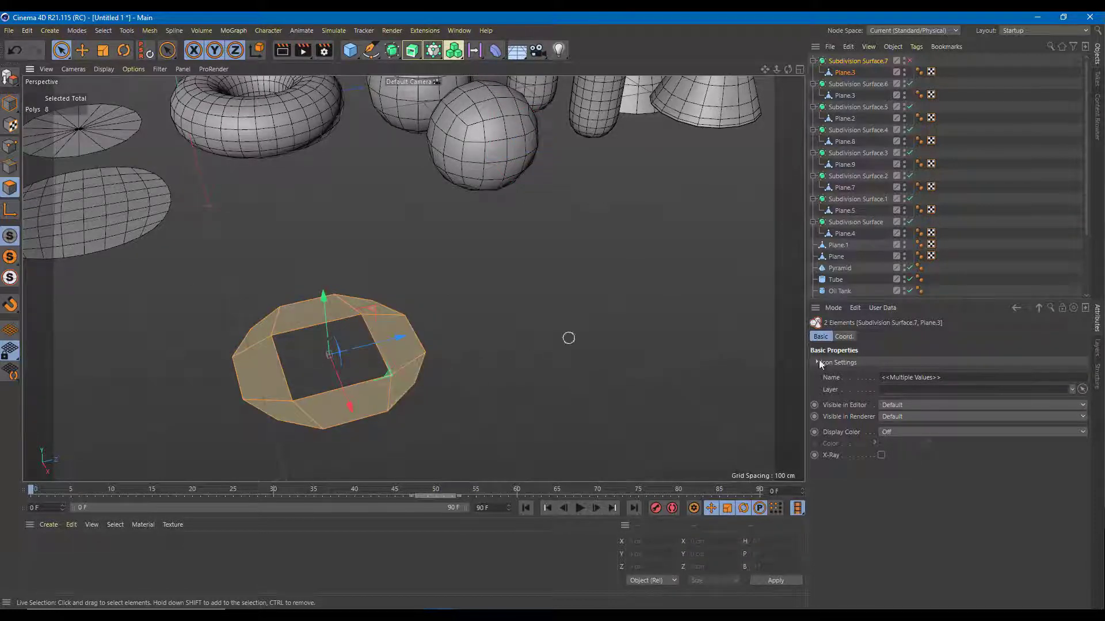
{"action": "right_click", "coordinate": [386, 336]}
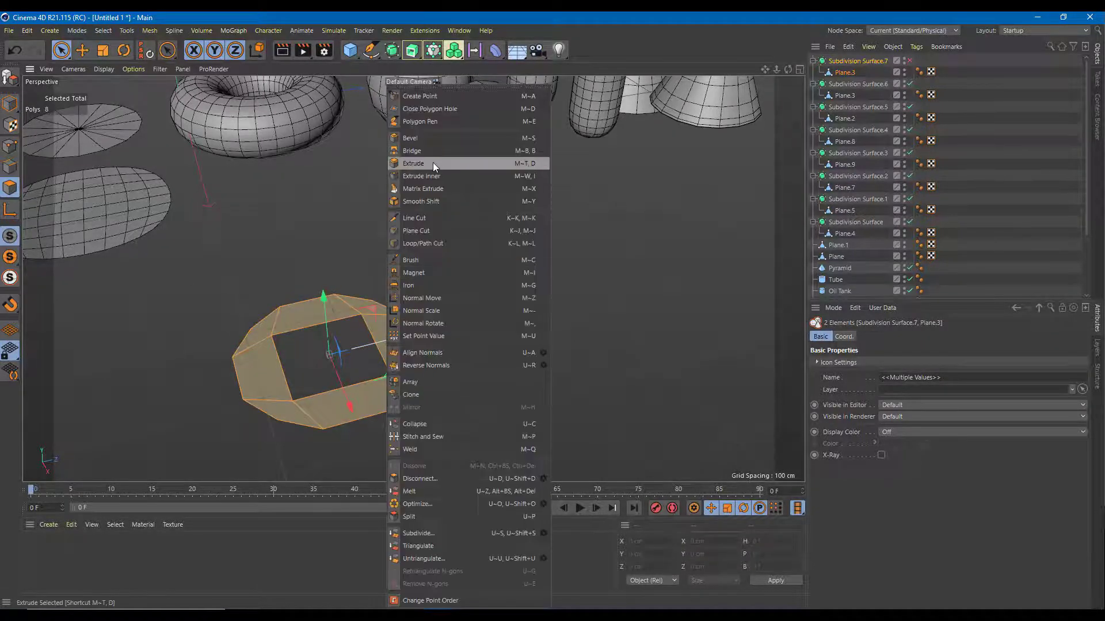
{"action": "left_click", "coordinate": [433, 163]}
{"action": "left_click", "coordinate": [840, 373]}
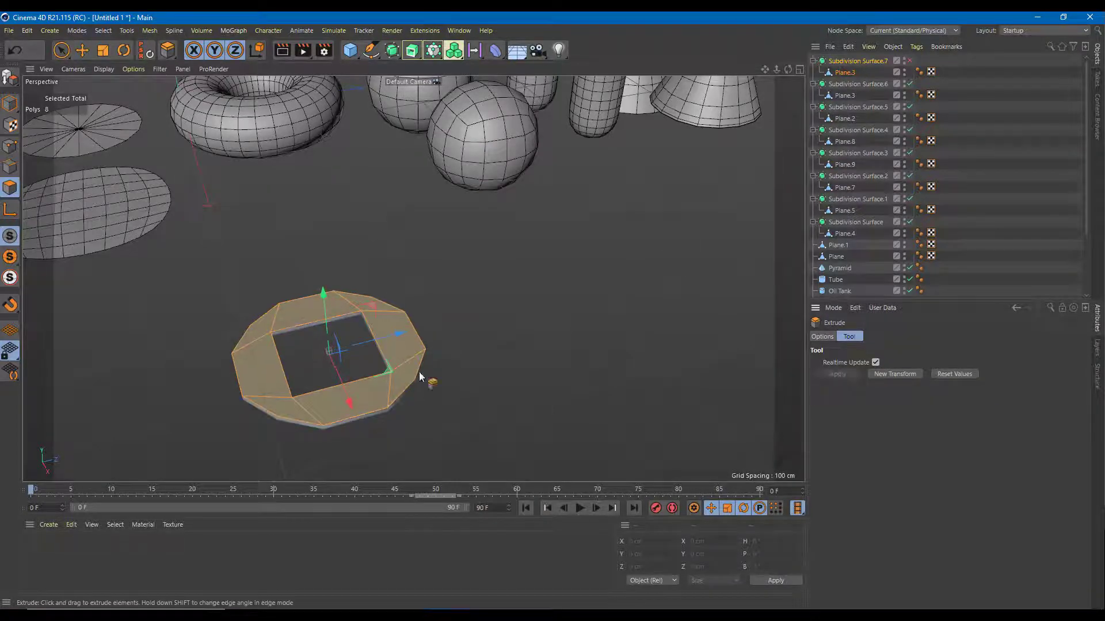
{"action": "left_click_drag", "start_coordinate": [385, 308], "coordinate": [316, 242], "text": "alt"}
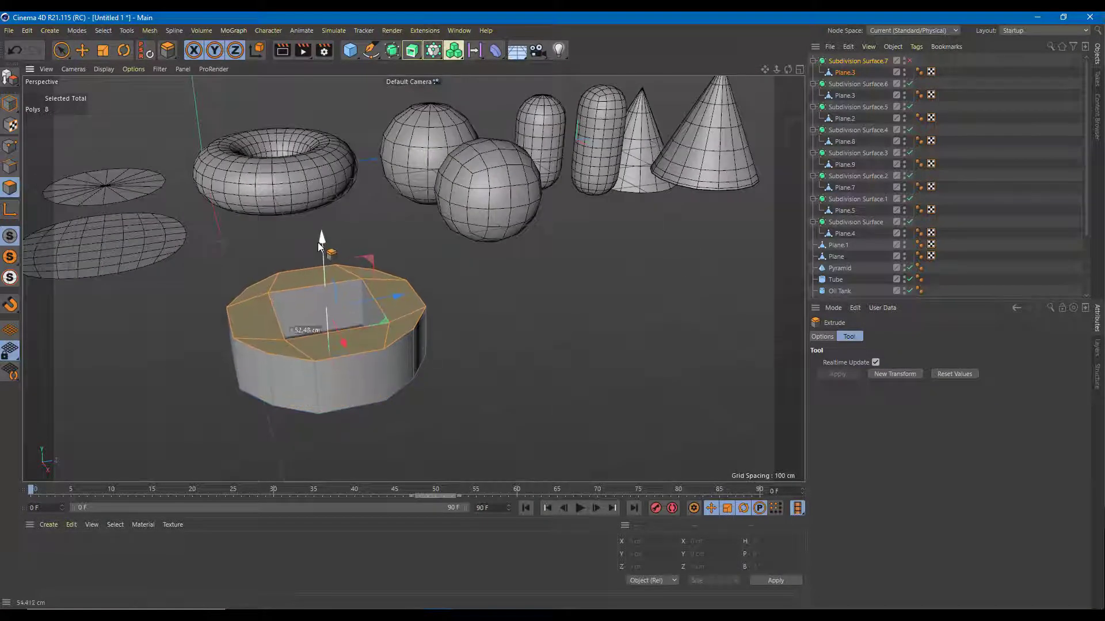
Step: Enable Subdivision Surface.7, raise the extruded top polygons slightly further and deselect everything
{"action": "left_click", "coordinate": [910, 60]}
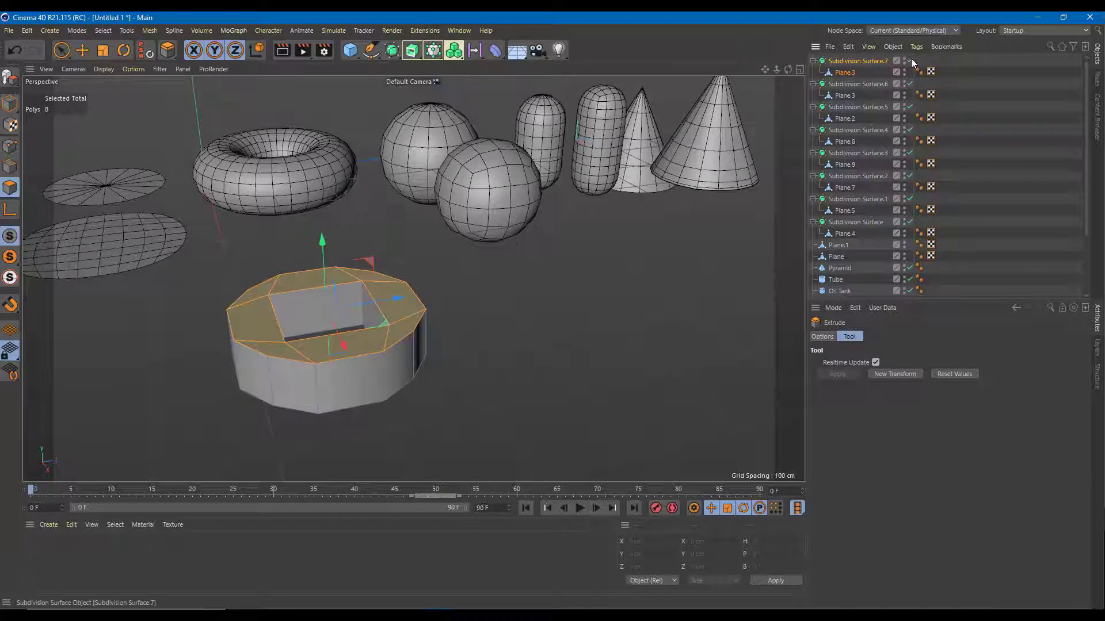
{"action": "mouse_move", "coordinate": [319, 241]}
{"action": "left_mouse_down"}
{"action": "mouse_move", "coordinate": [323, 220]}
{"action": "mouse_move", "coordinate": [325, 229]}
{"action": "left_mouse_up"}
{"action": "left_click_drag", "start_coordinate": [473, 286], "coordinate": [441, 298], "text": "alt"}
{"action": "key", "text": "ctrl+shift+a"}
Step: Select the four inner wall polygons around the hole of the smoothed ring
{"action": "scroll", "coordinate": [447, 273], "scroll_direction": "down", "scroll_amount": 3}
{"action": "scroll", "coordinate": [412, 378], "scroll_direction": "up", "scroll_amount": 4}
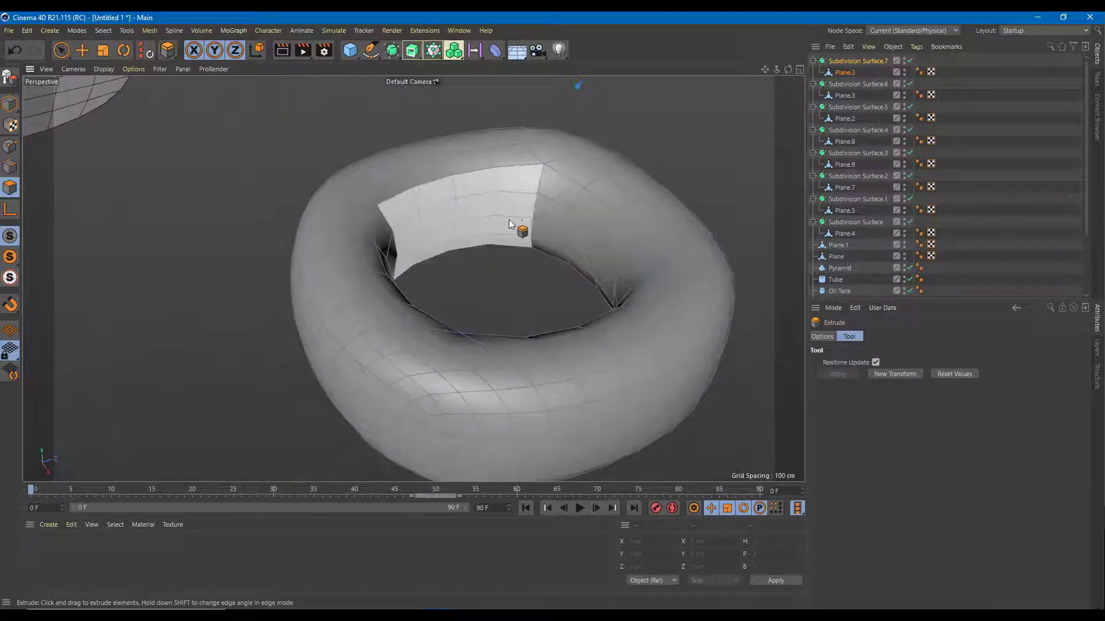
{"action": "left_click", "coordinate": [508, 219]}
{"action": "left_click", "coordinate": [591, 232], "text": "shift"}
{"action": "left_click_drag", "start_coordinate": [593, 241], "coordinate": [532, 382], "text": "alt"}
{"action": "left_click", "coordinate": [479, 404], "text": "shift"}
{"action": "left_click", "coordinate": [395, 271], "text": "shift"}
{"action": "scroll", "coordinate": [533, 288], "scroll_direction": "down", "scroll_amount": 5}
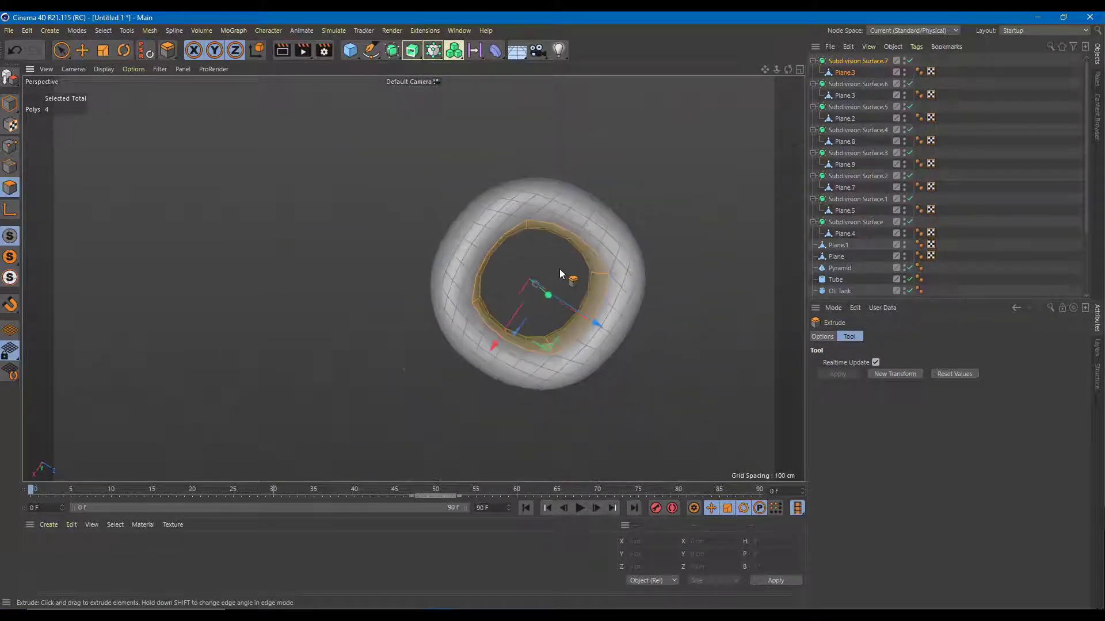
Step: Scale the four inner wall polygons inward uniformly to narrow the hole into a torus shape, and clear the selection with Live Selection
{"action": "left_click_drag", "start_coordinate": [567, 271], "coordinate": [119, 129], "text": "alt"}
{"action": "left_click", "coordinate": [103, 51]}
{"action": "left_click_drag", "start_coordinate": [396, 351], "coordinate": [316, 381], "text": "alt"}
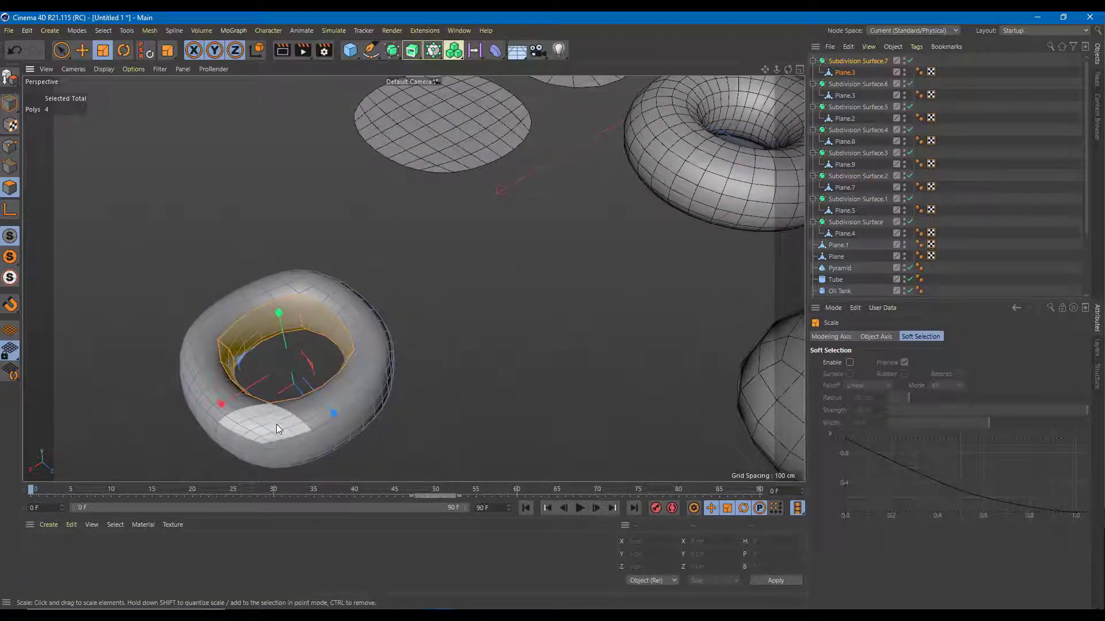
{"action": "left_click_drag", "start_coordinate": [278, 415], "coordinate": [168, 392]}
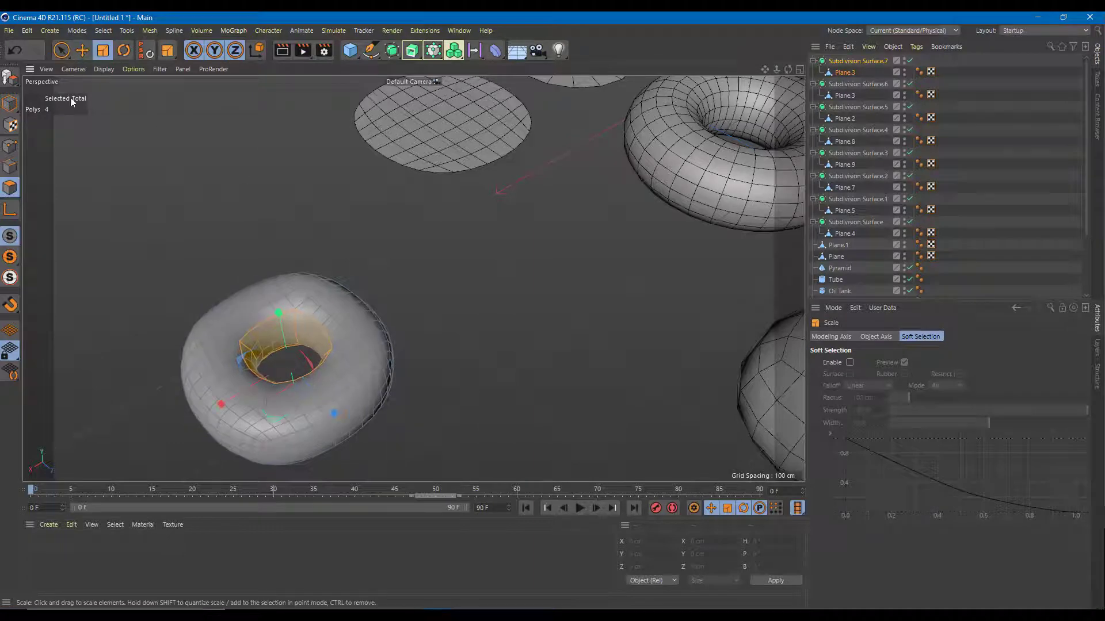
{"action": "left_click", "coordinate": [62, 51]}
{"action": "left_click", "coordinate": [307, 234]}
{"action": "scroll", "coordinate": [381, 296], "scroll_direction": "down", "scroll_amount": 15}
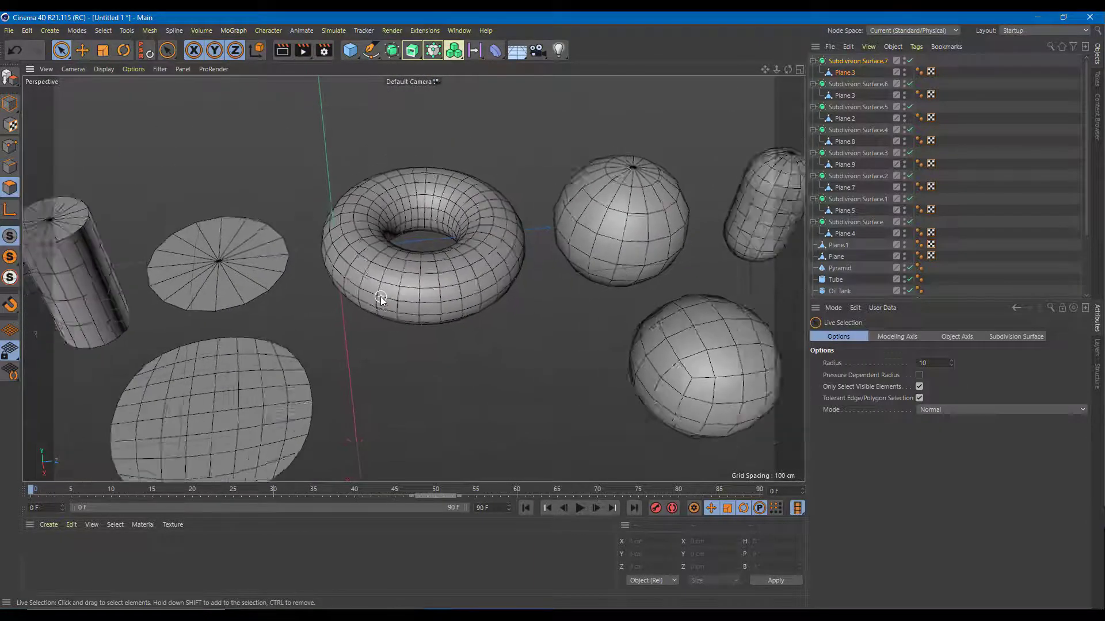
{"action": "left_click_drag", "start_coordinate": [444, 363], "coordinate": [439, 301], "text": "alt"}
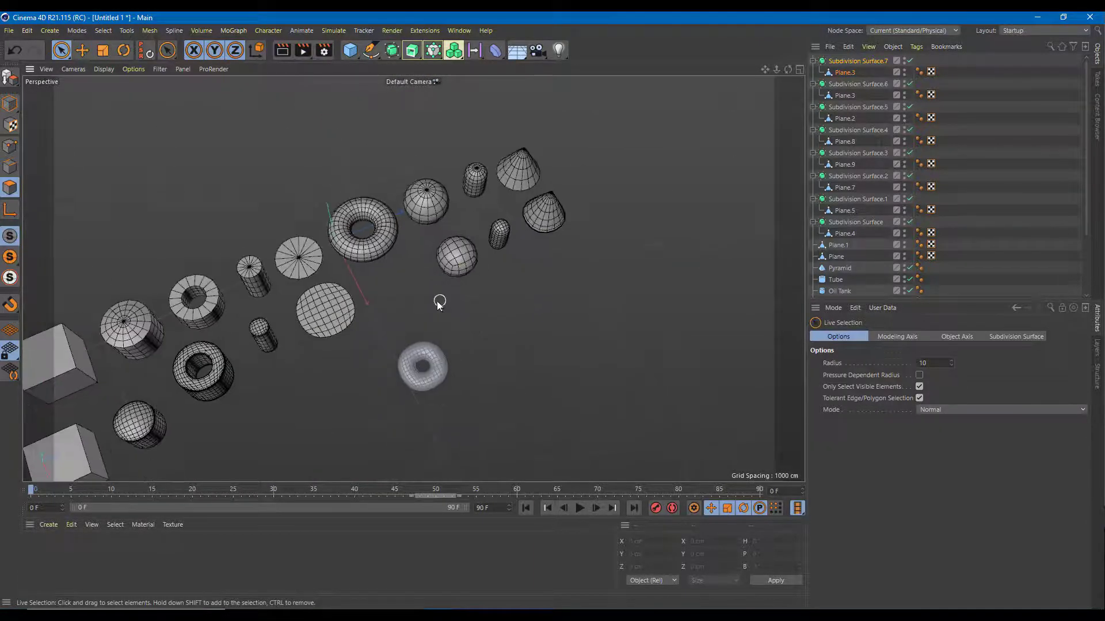
{"action": "left_click", "coordinate": [839, 72]}
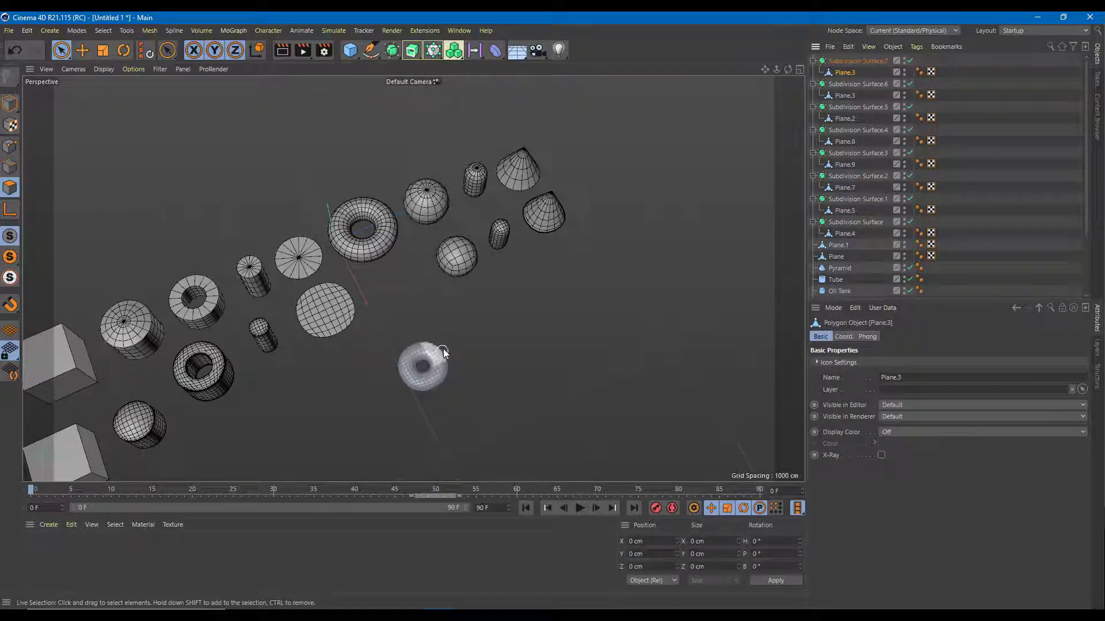
{"action": "left_click", "coordinate": [833, 233]}
{"action": "left_click", "coordinate": [840, 246]}
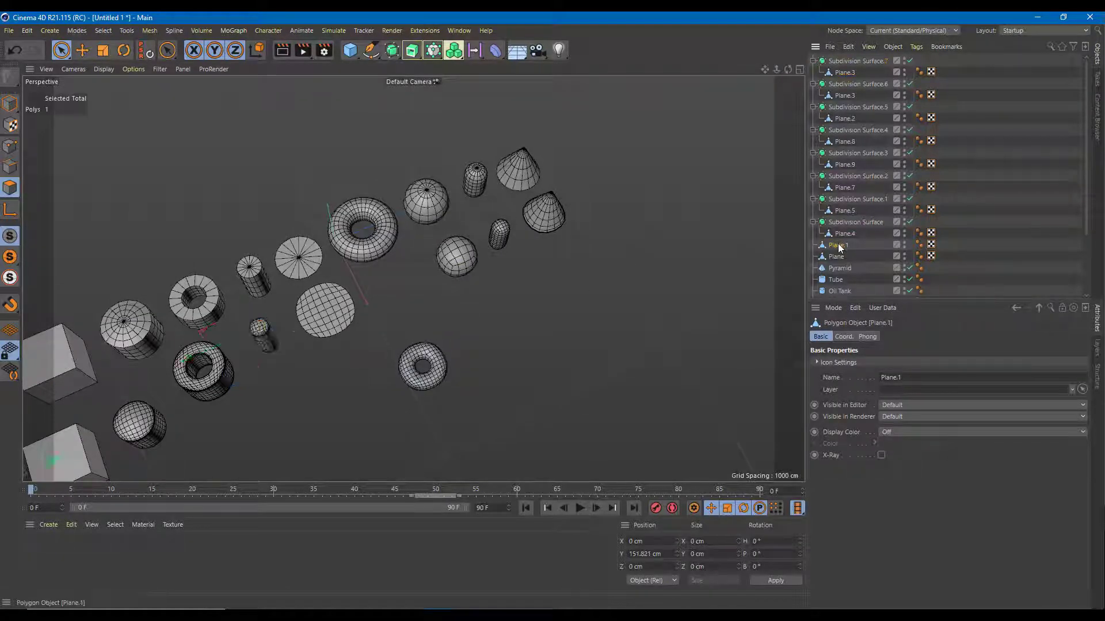
{"action": "left_click", "coordinate": [843, 234]}
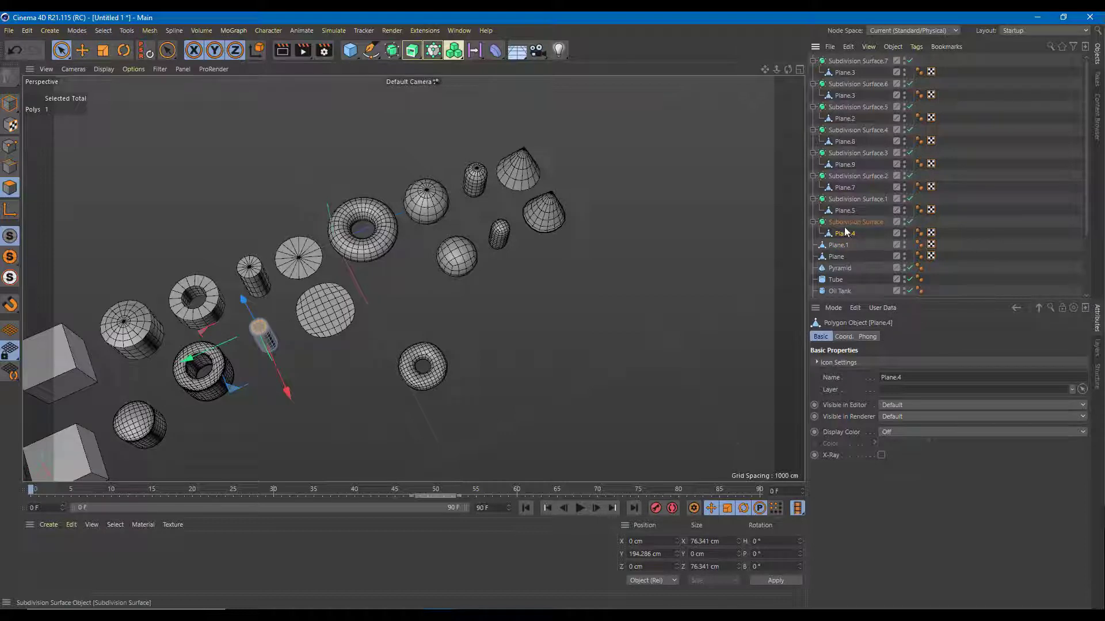
{"action": "left_click", "coordinate": [844, 245]}
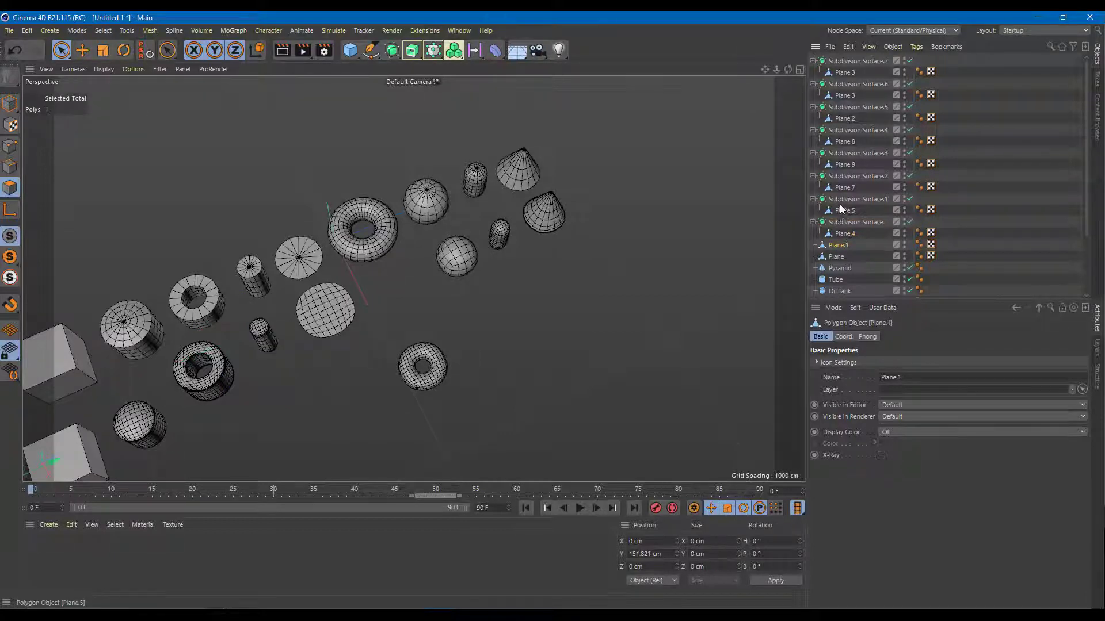
Step: Move the modeled torus with Subdivision Surface.7 as a whole object into the gap between the gridded disc and the sphere, about X -27 cm, Z 458 cm
{"action": "left_click", "coordinate": [853, 72]}
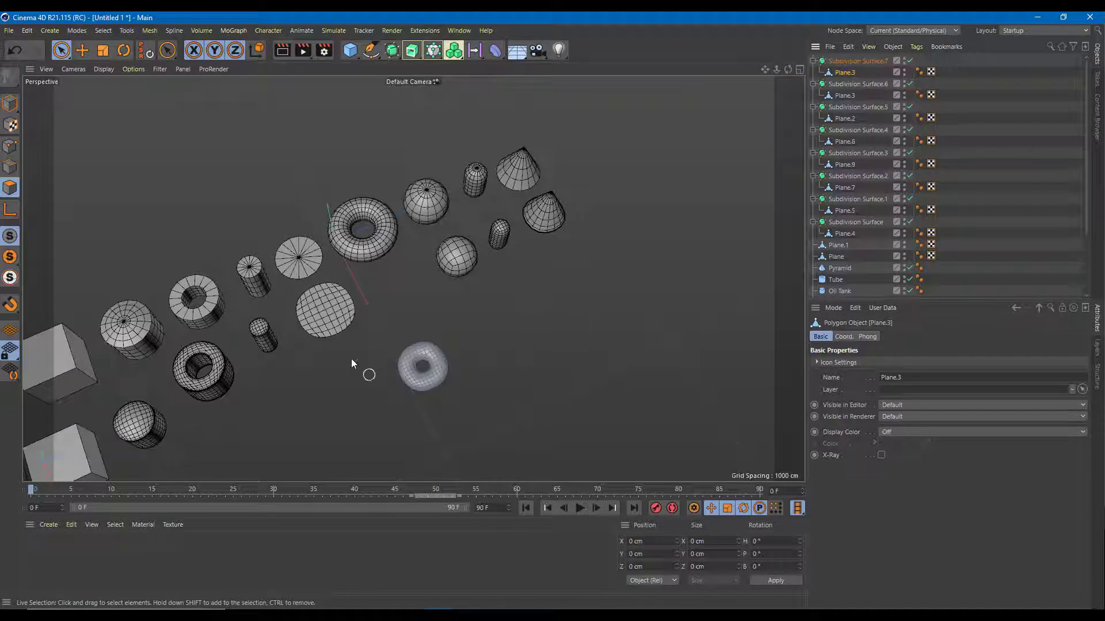
{"action": "left_click", "coordinate": [8, 107]}
{"action": "left_click", "coordinate": [441, 390]}
{"action": "left_click", "coordinate": [438, 391]}
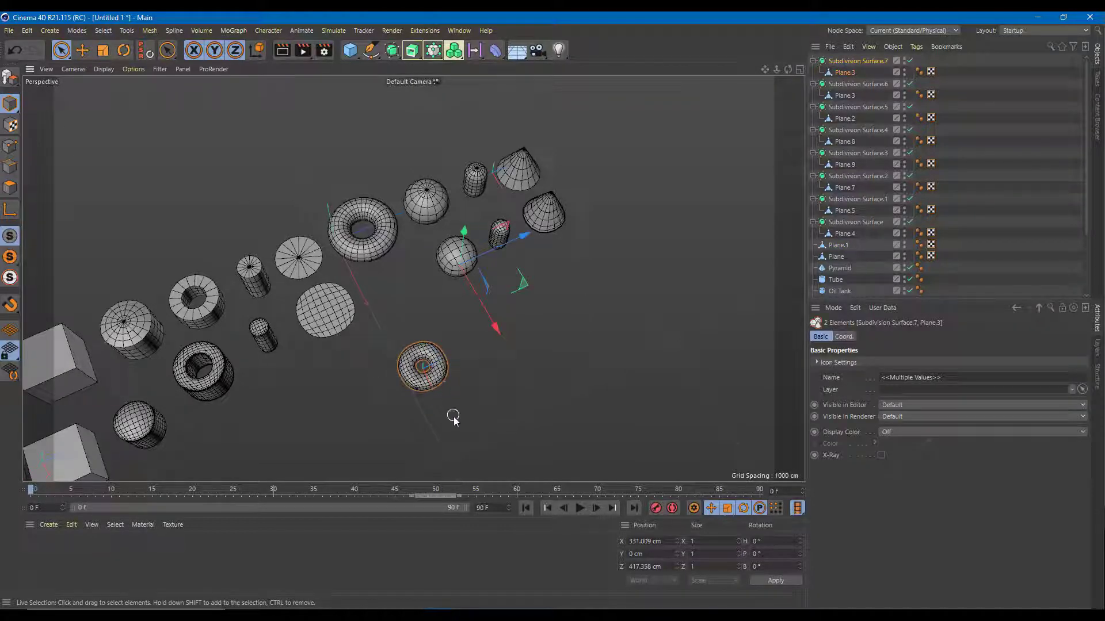
{"action": "left_click_drag", "start_coordinate": [488, 345], "coordinate": [473, 177]}
{"action": "left_click_drag", "start_coordinate": [454, 244], "coordinate": [499, 263]}
{"action": "scroll", "coordinate": [459, 229], "scroll_direction": "up", "scroll_amount": 5}
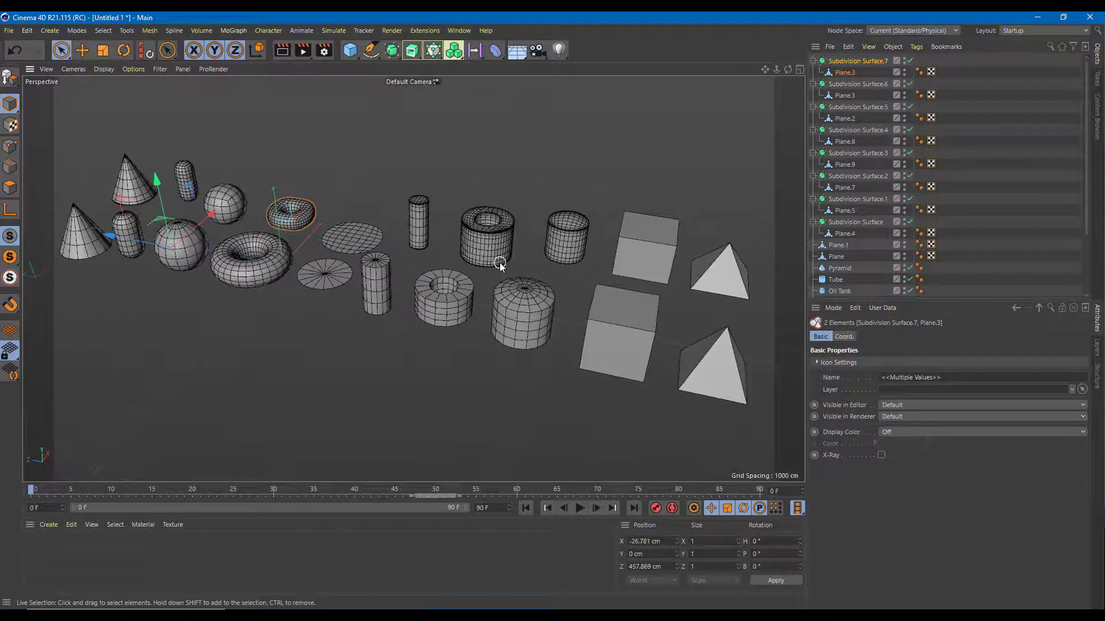